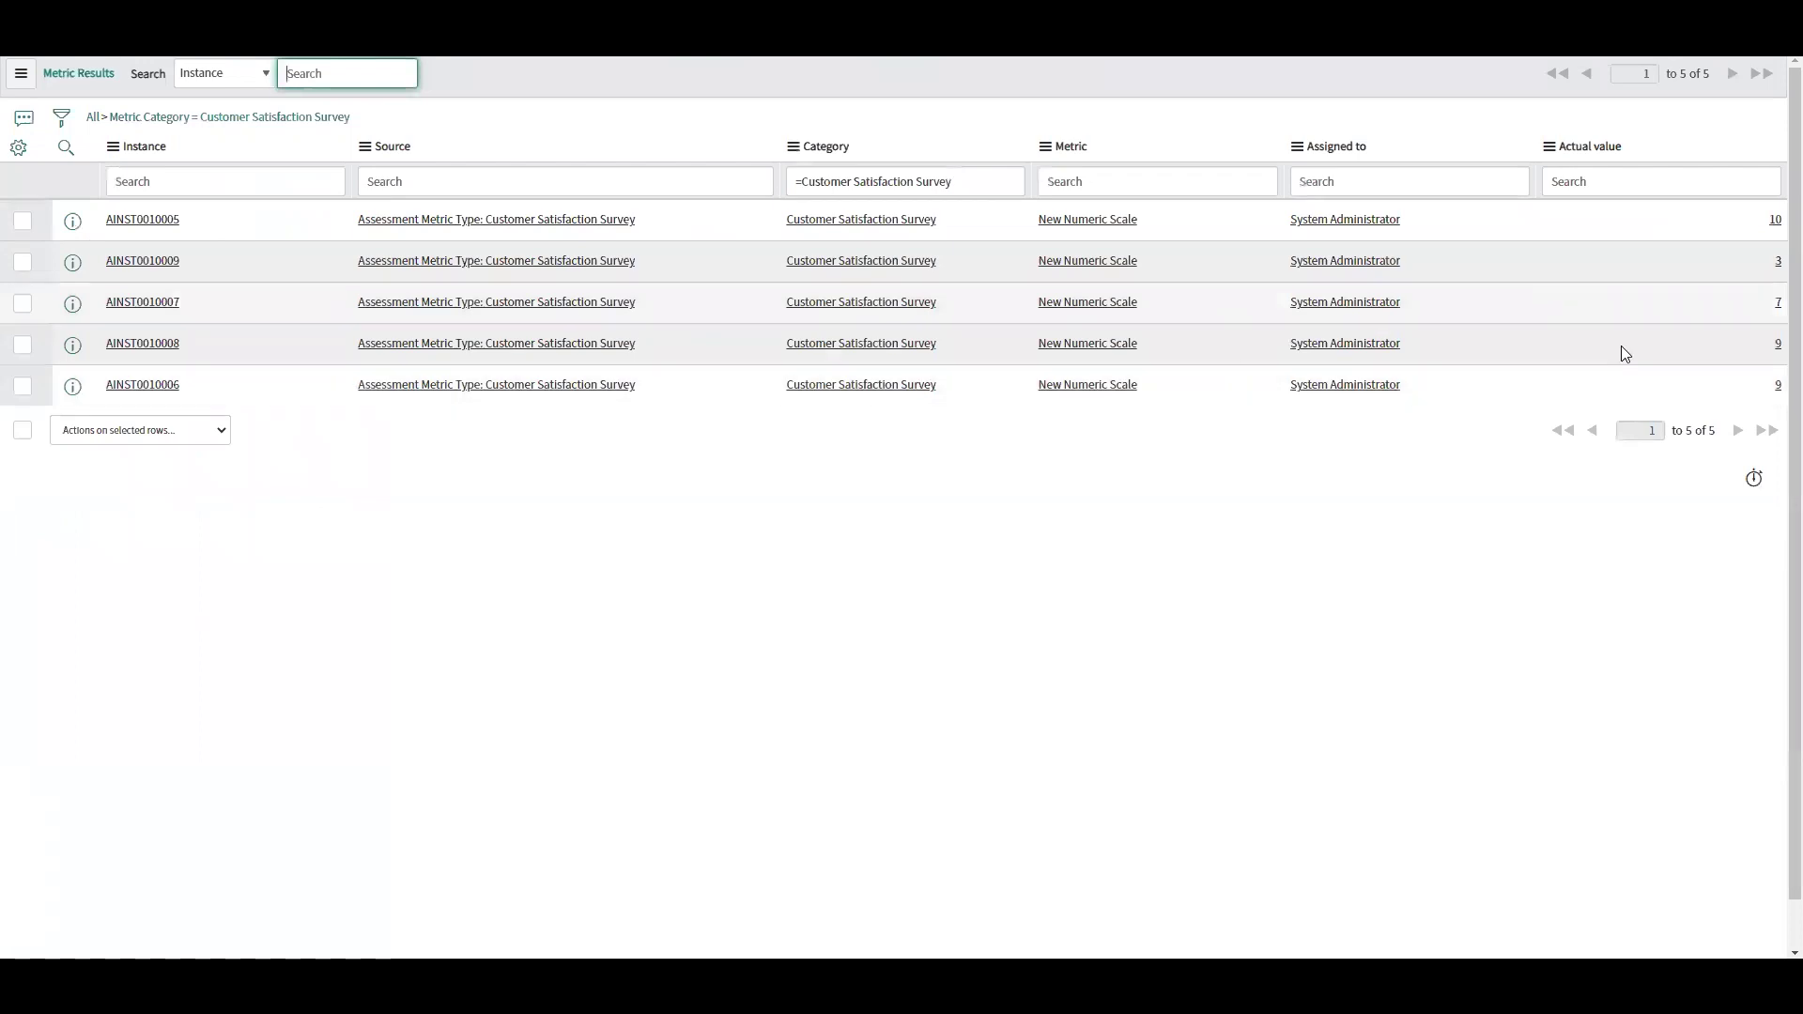
- Sort the Customer Satisfaction Survey metric results by actual value, from 10 down to the lowest, 3
{"action": "left_click", "coordinate": [1612, 156]}
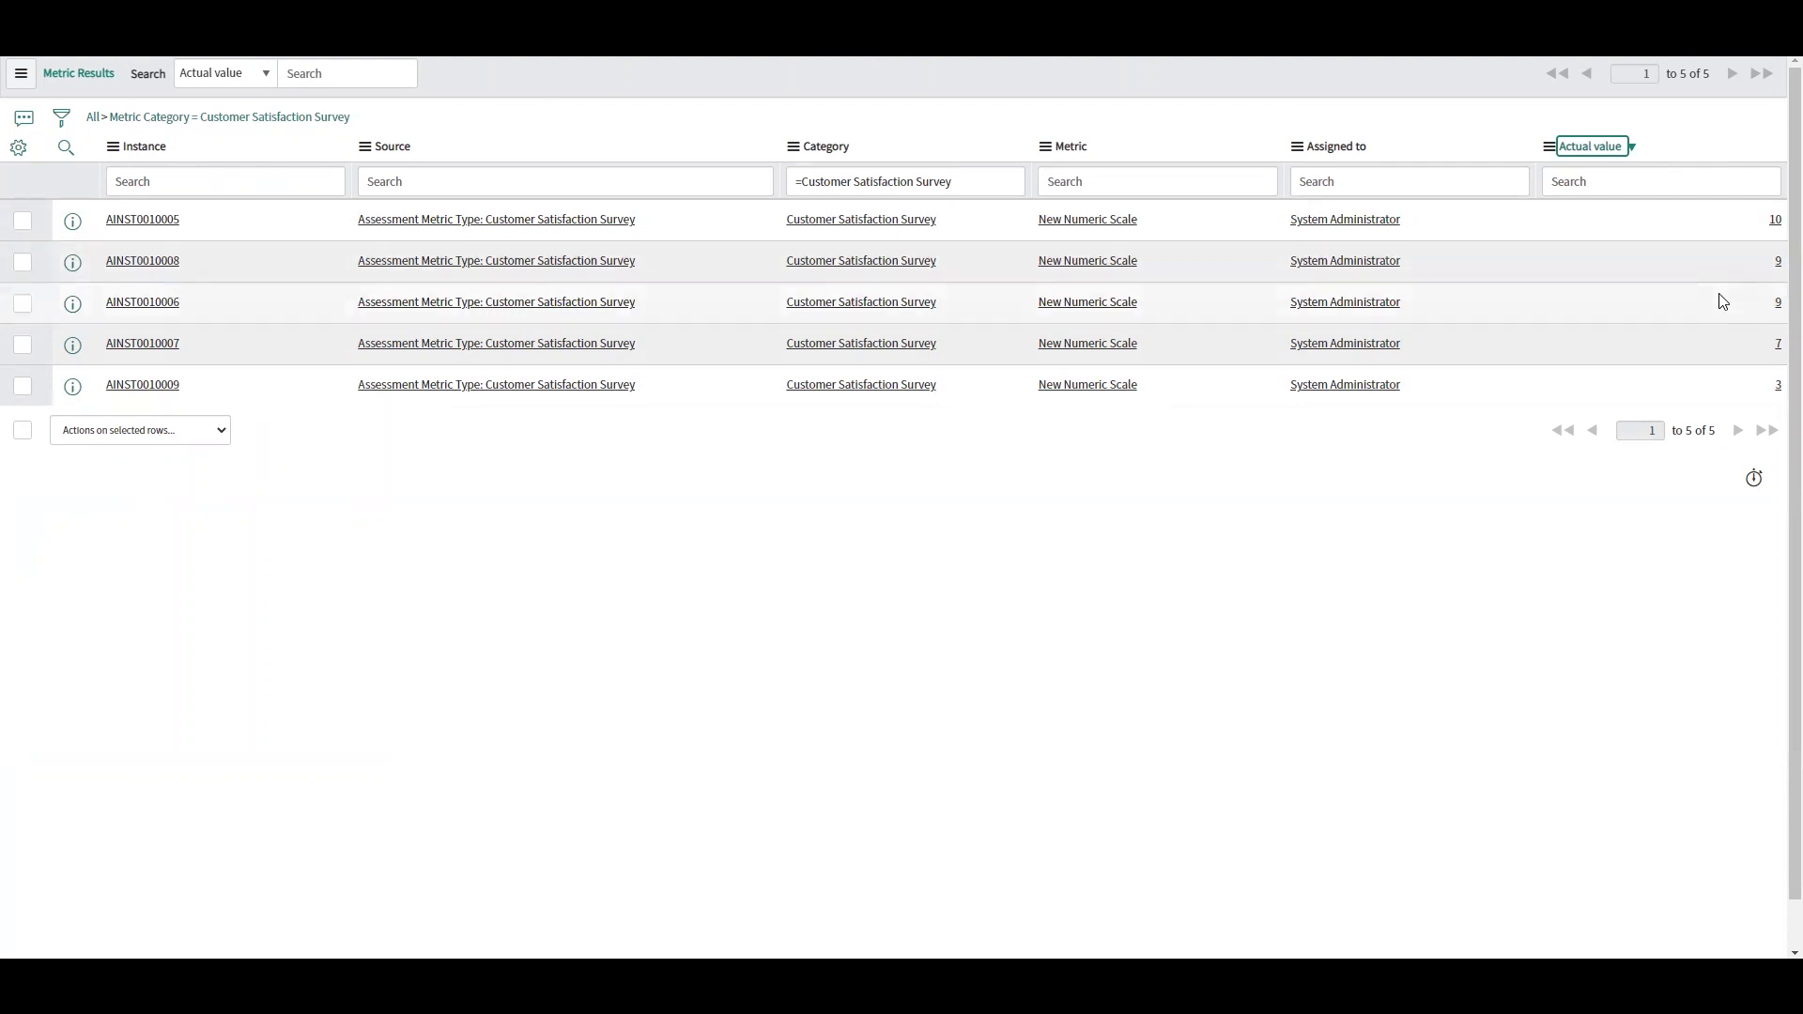
{"action": "left_click", "coordinate": [1721, 391]}
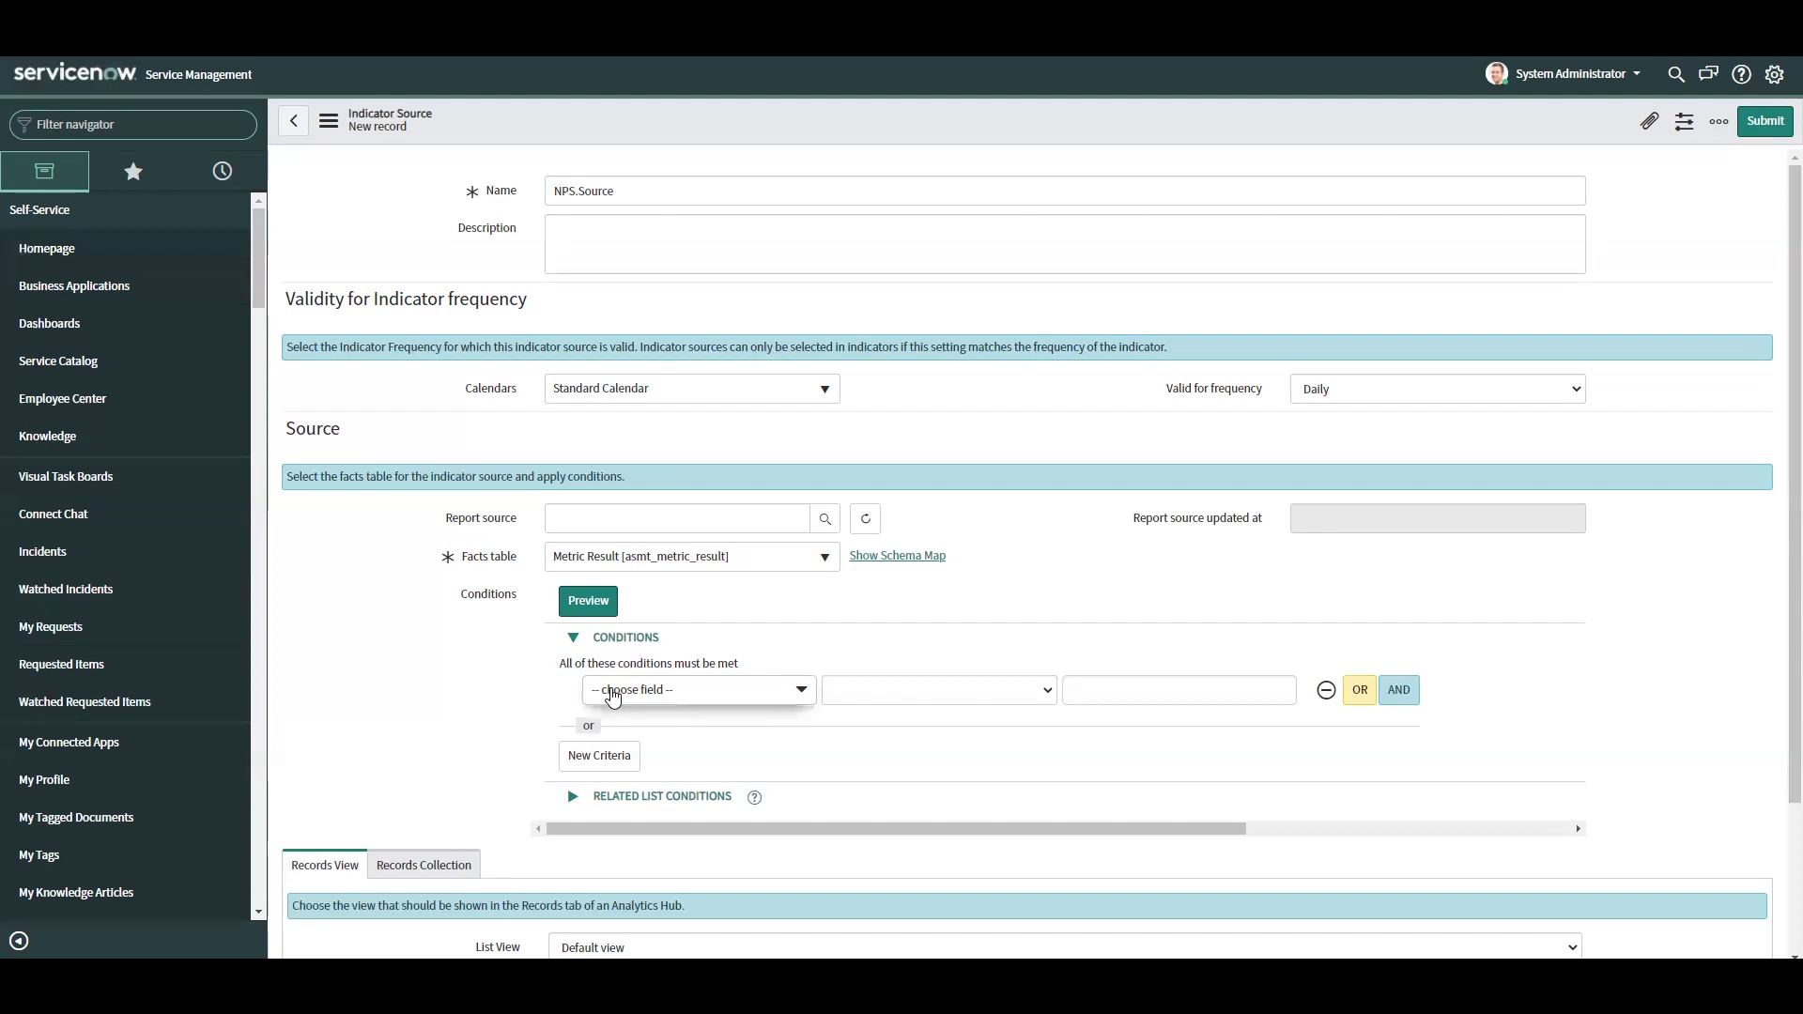
- Begin the first filter condition on the new NPS.Source indicator source
{"action": "left_click", "coordinate": [613, 693]}
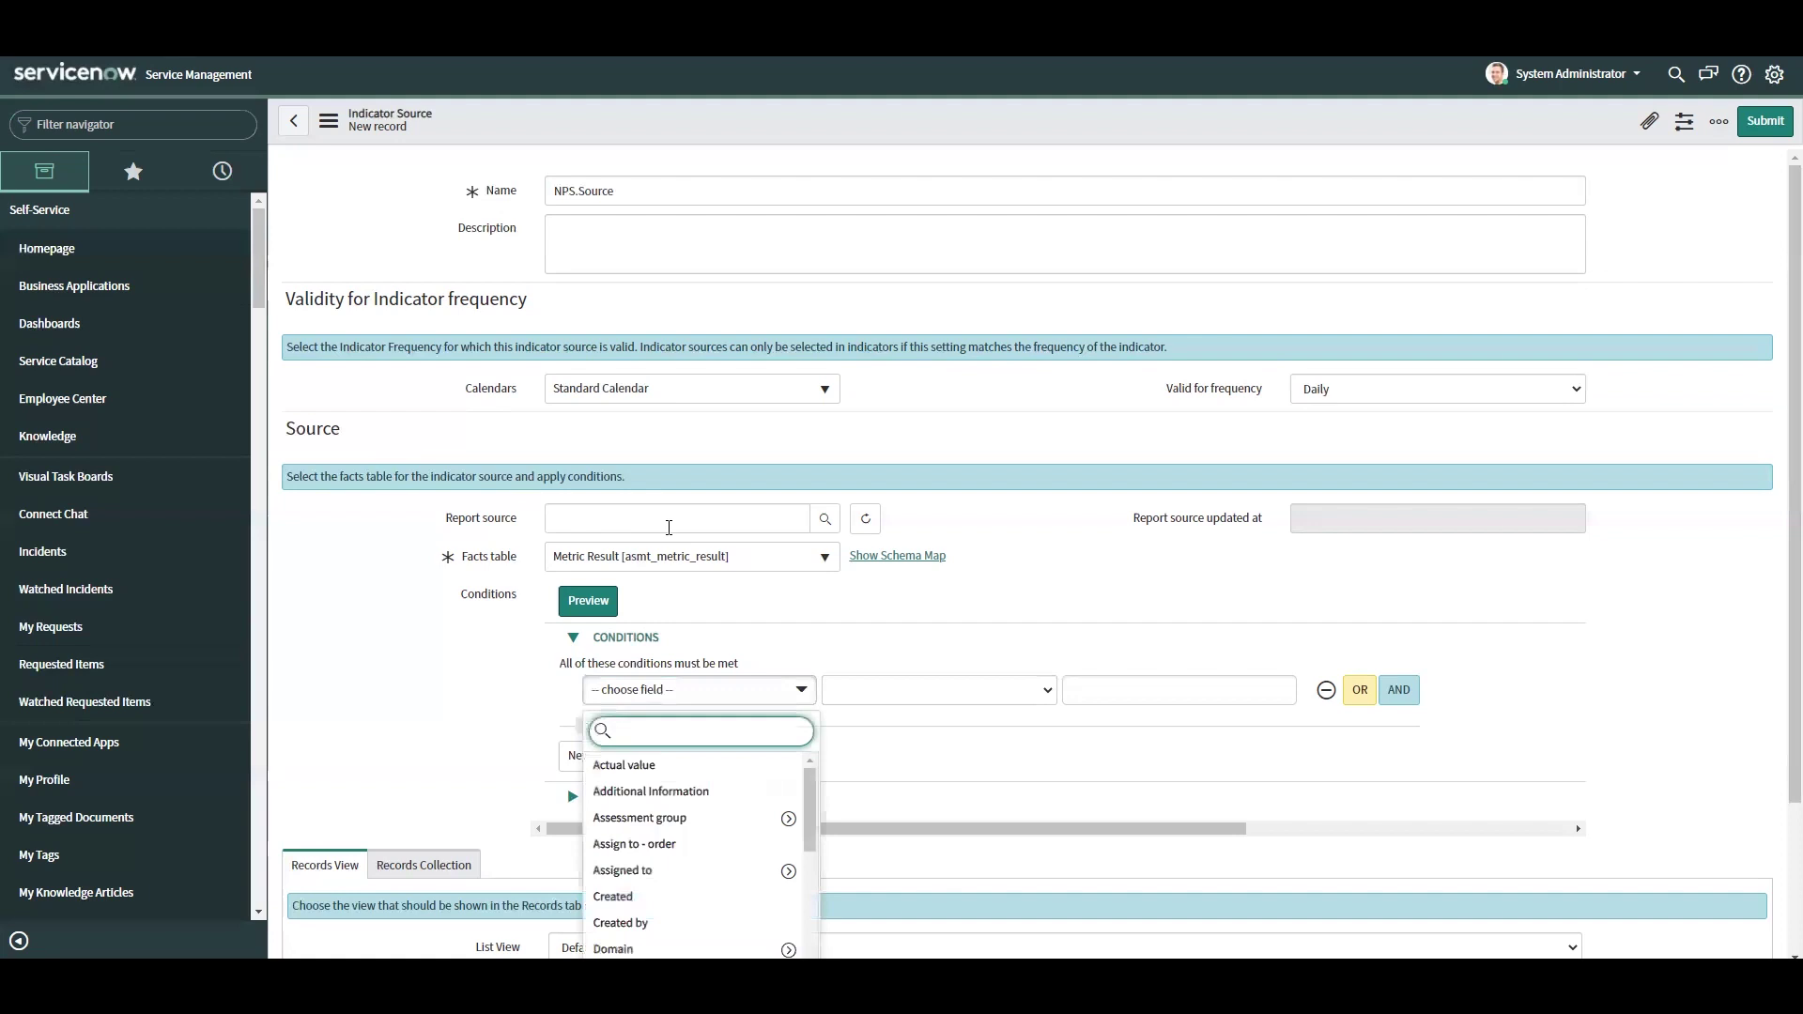
- Add the condition Metric.Category is Customer Satisfaction Survey
{"action": "type", "text": "metr"}
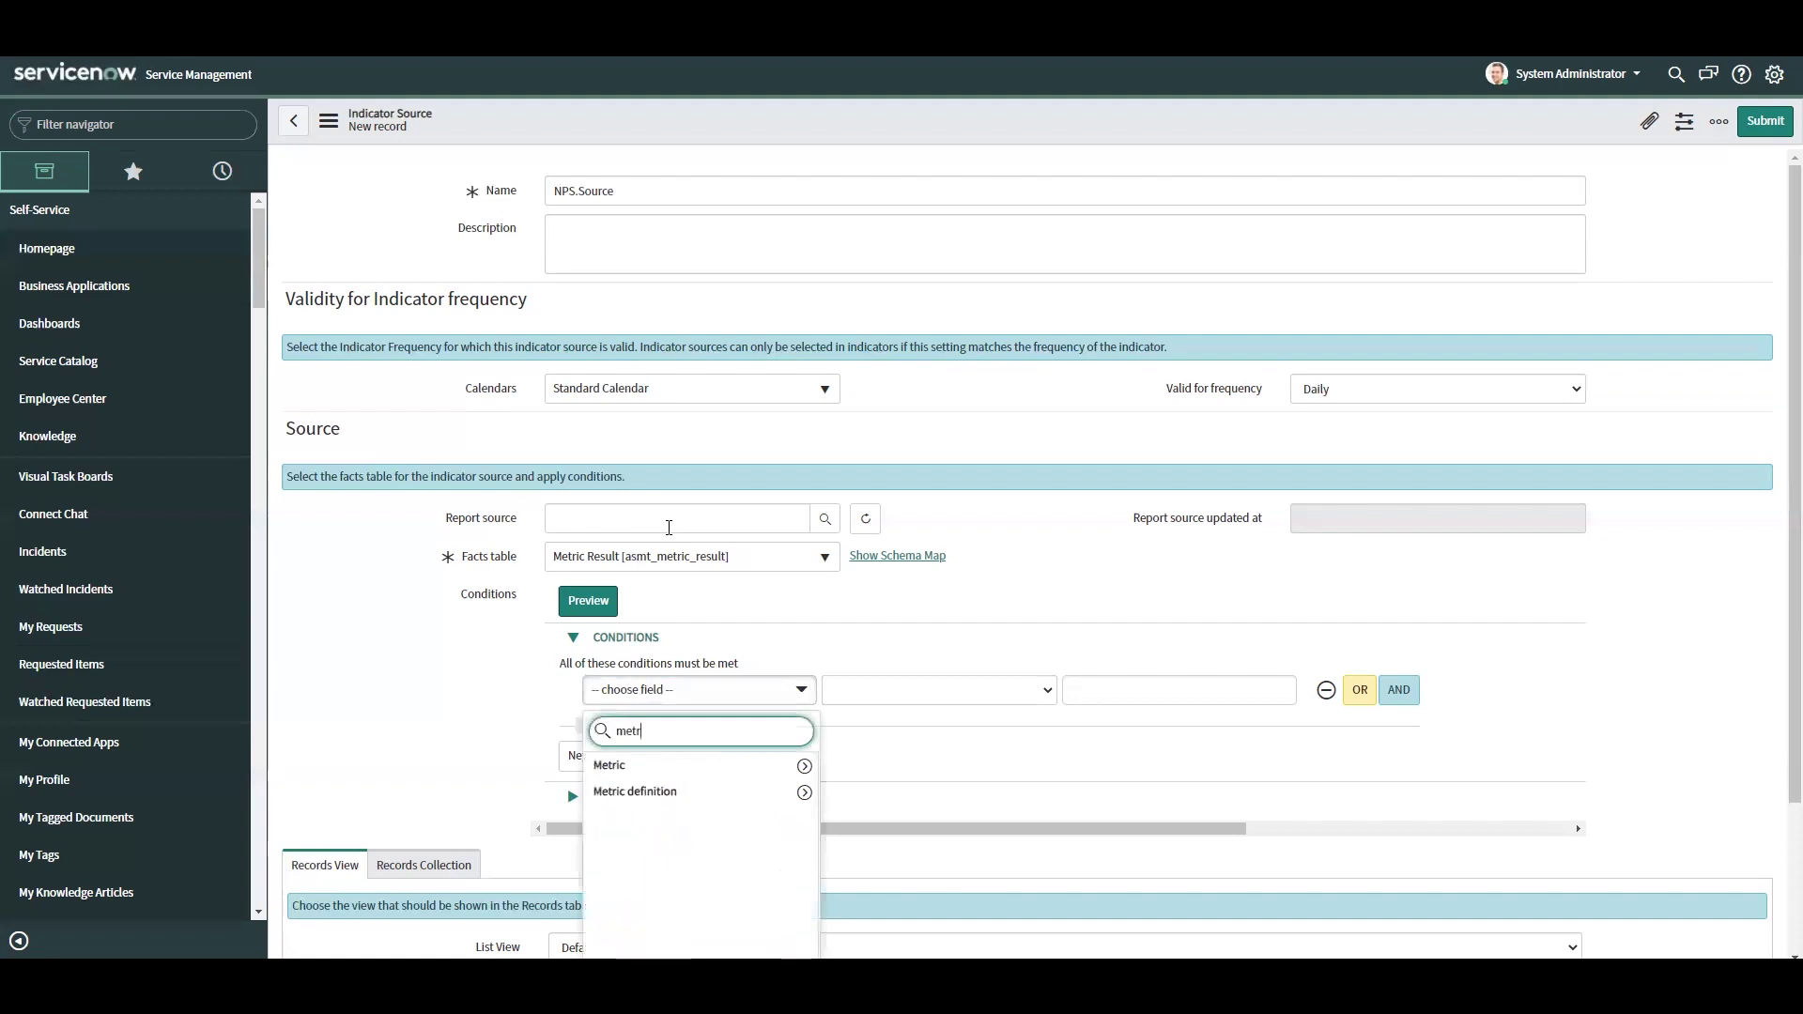
{"action": "left_click", "coordinate": [804, 766]}
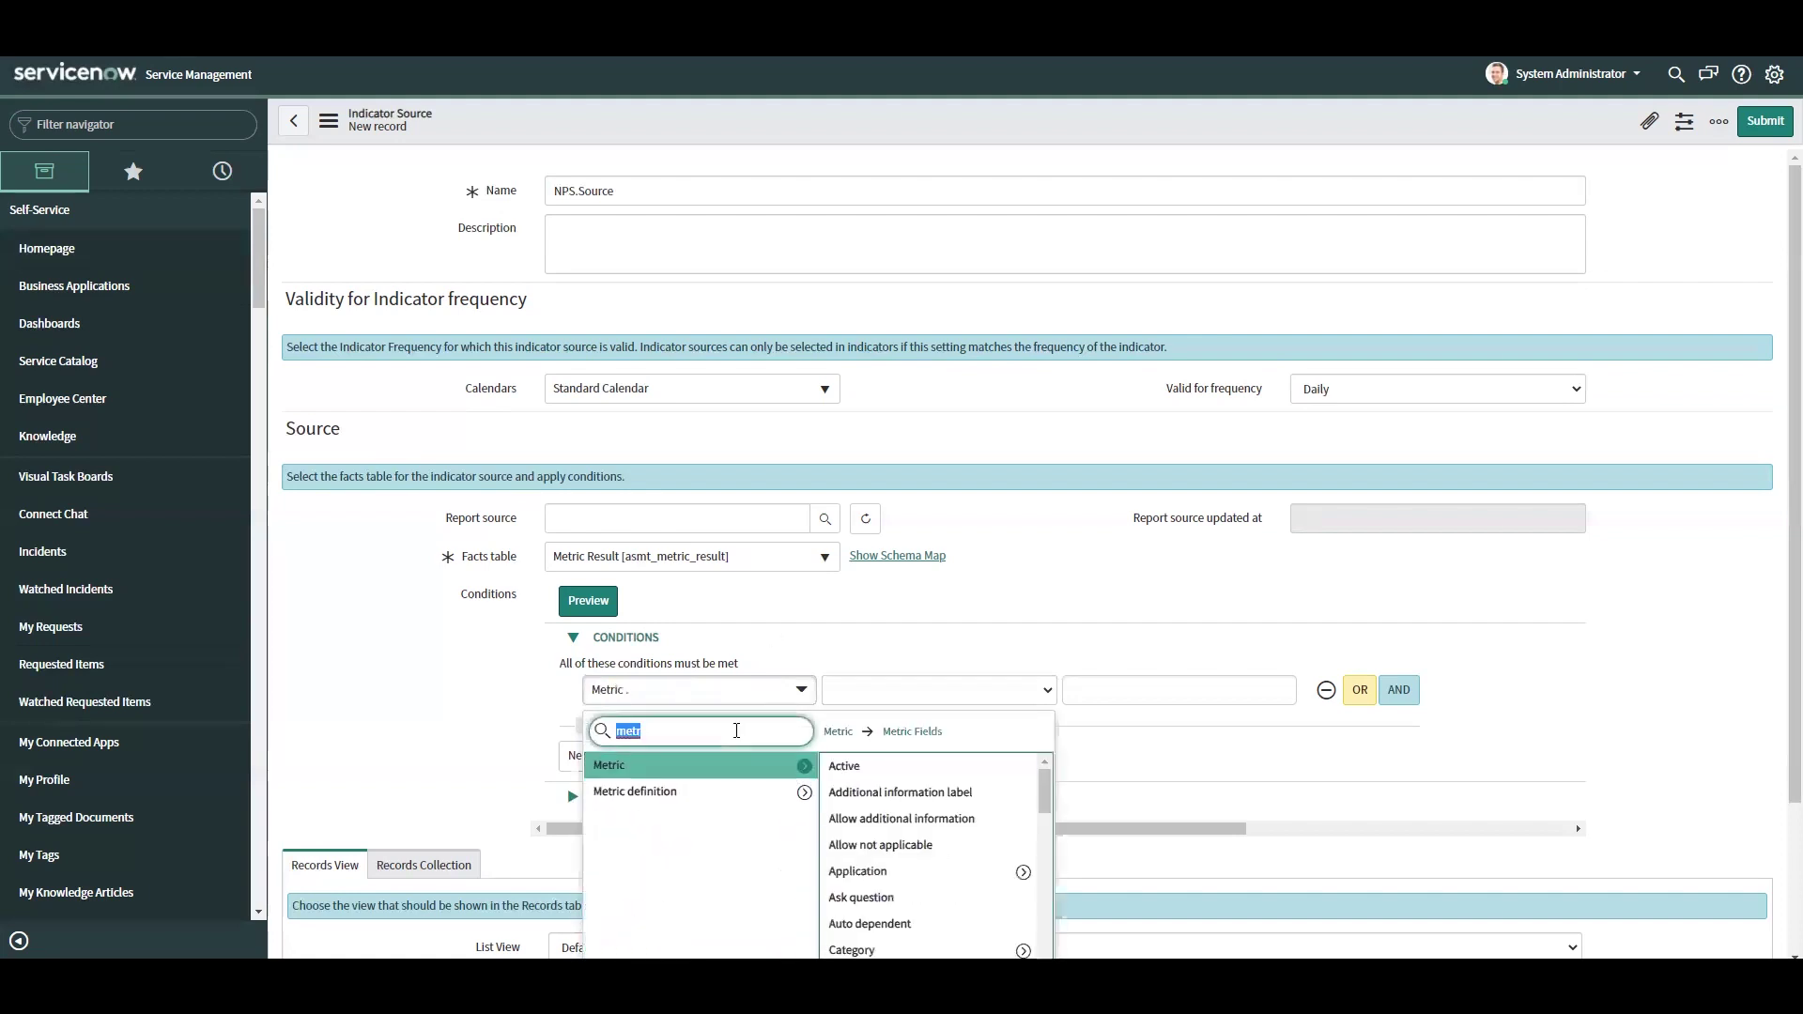
{"action": "type", "text": "cat"}
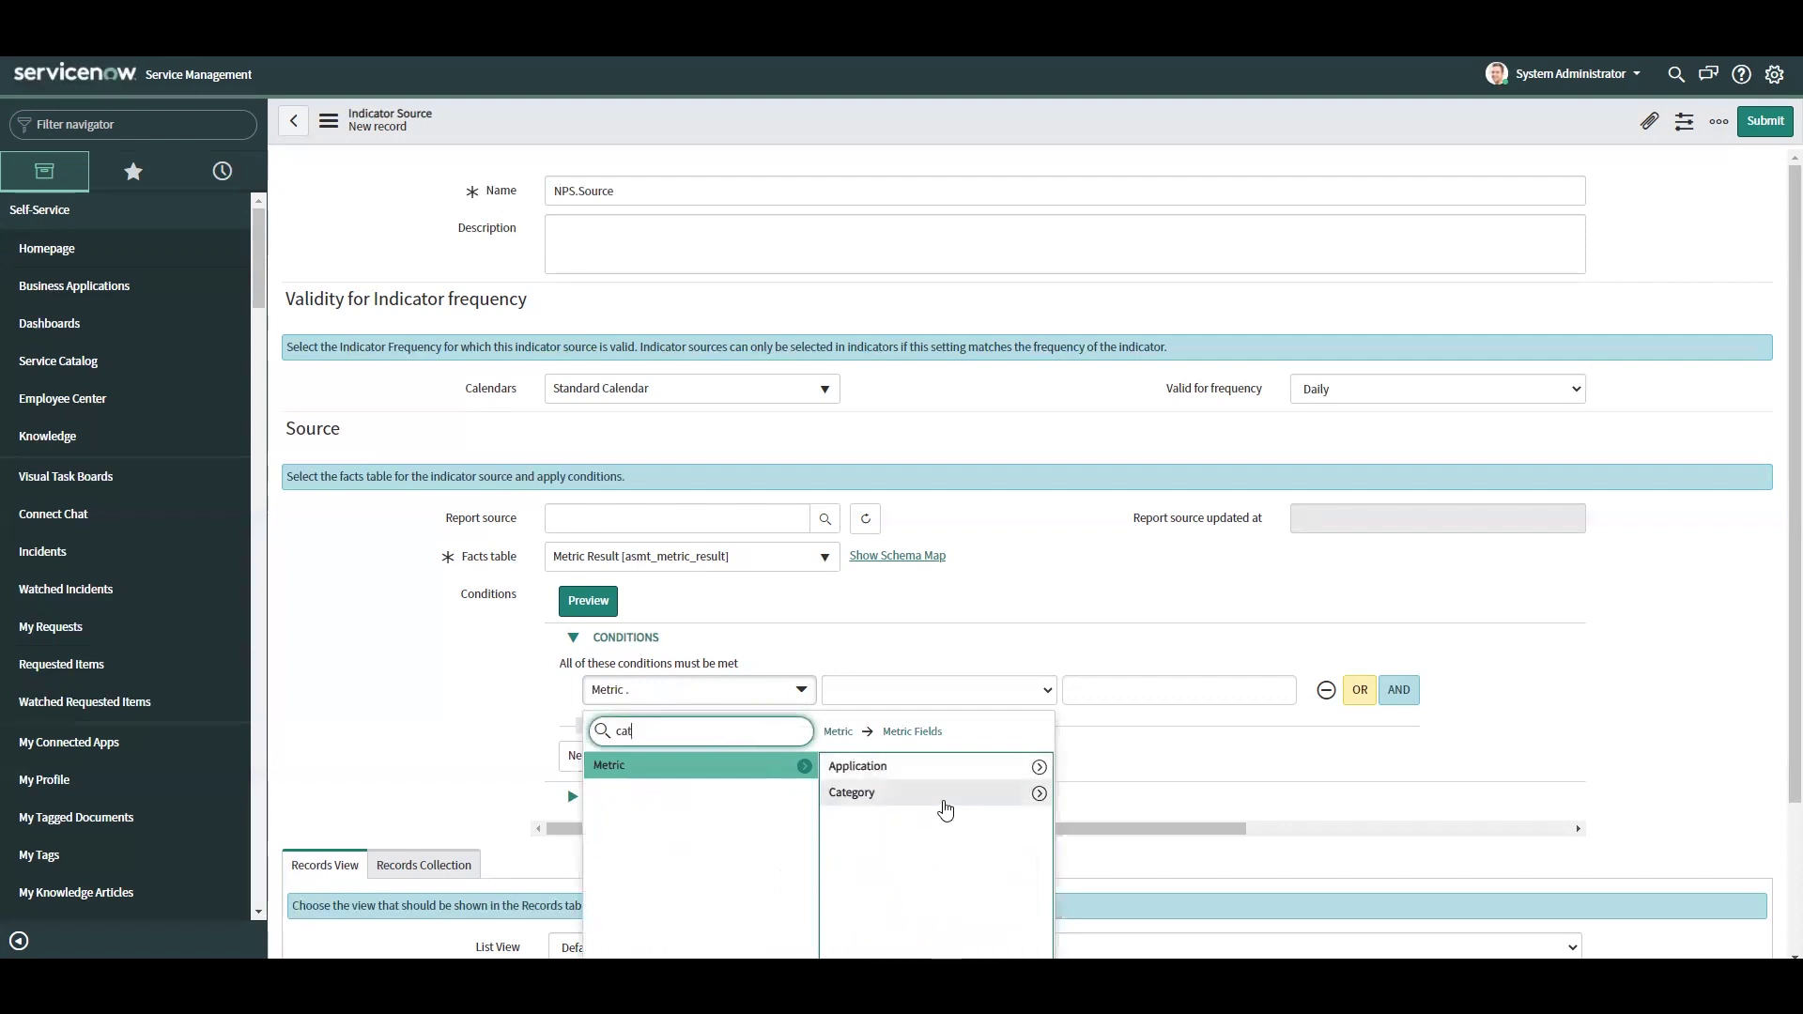
{"action": "left_click", "coordinate": [973, 794]}
{"action": "left_click", "coordinate": [1138, 696]}
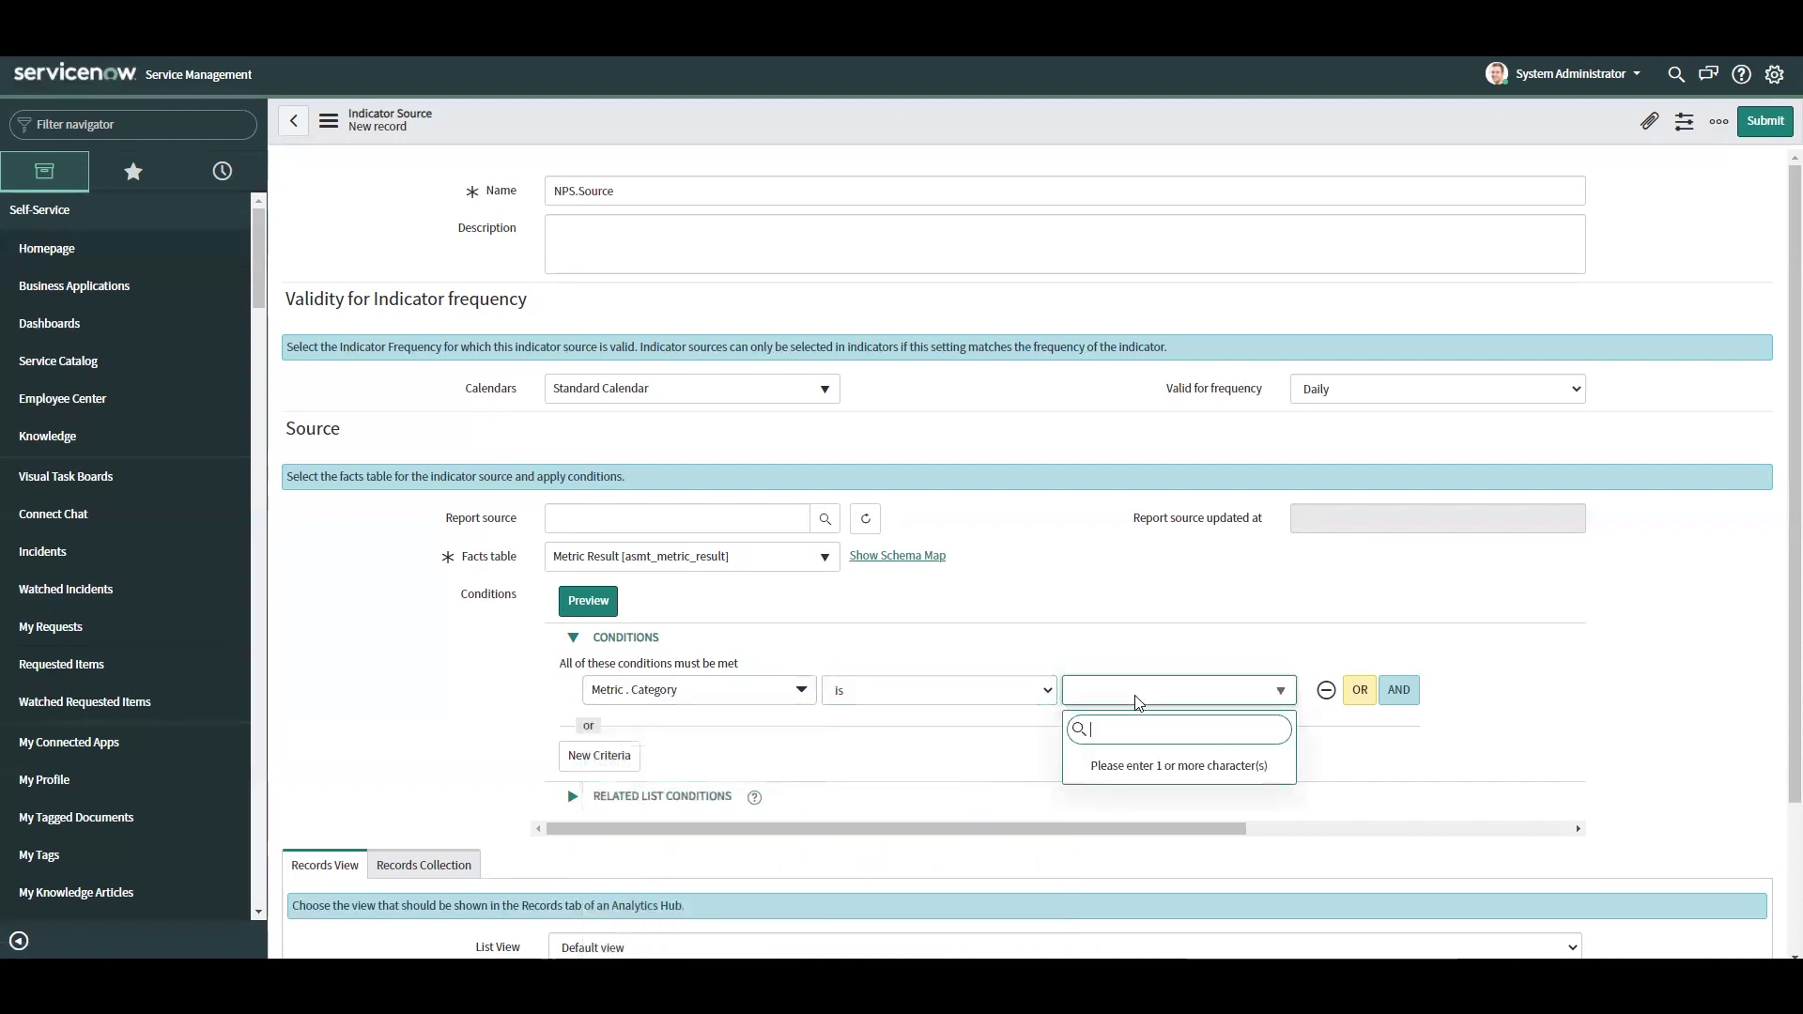
{"action": "type", "text": "custom"}
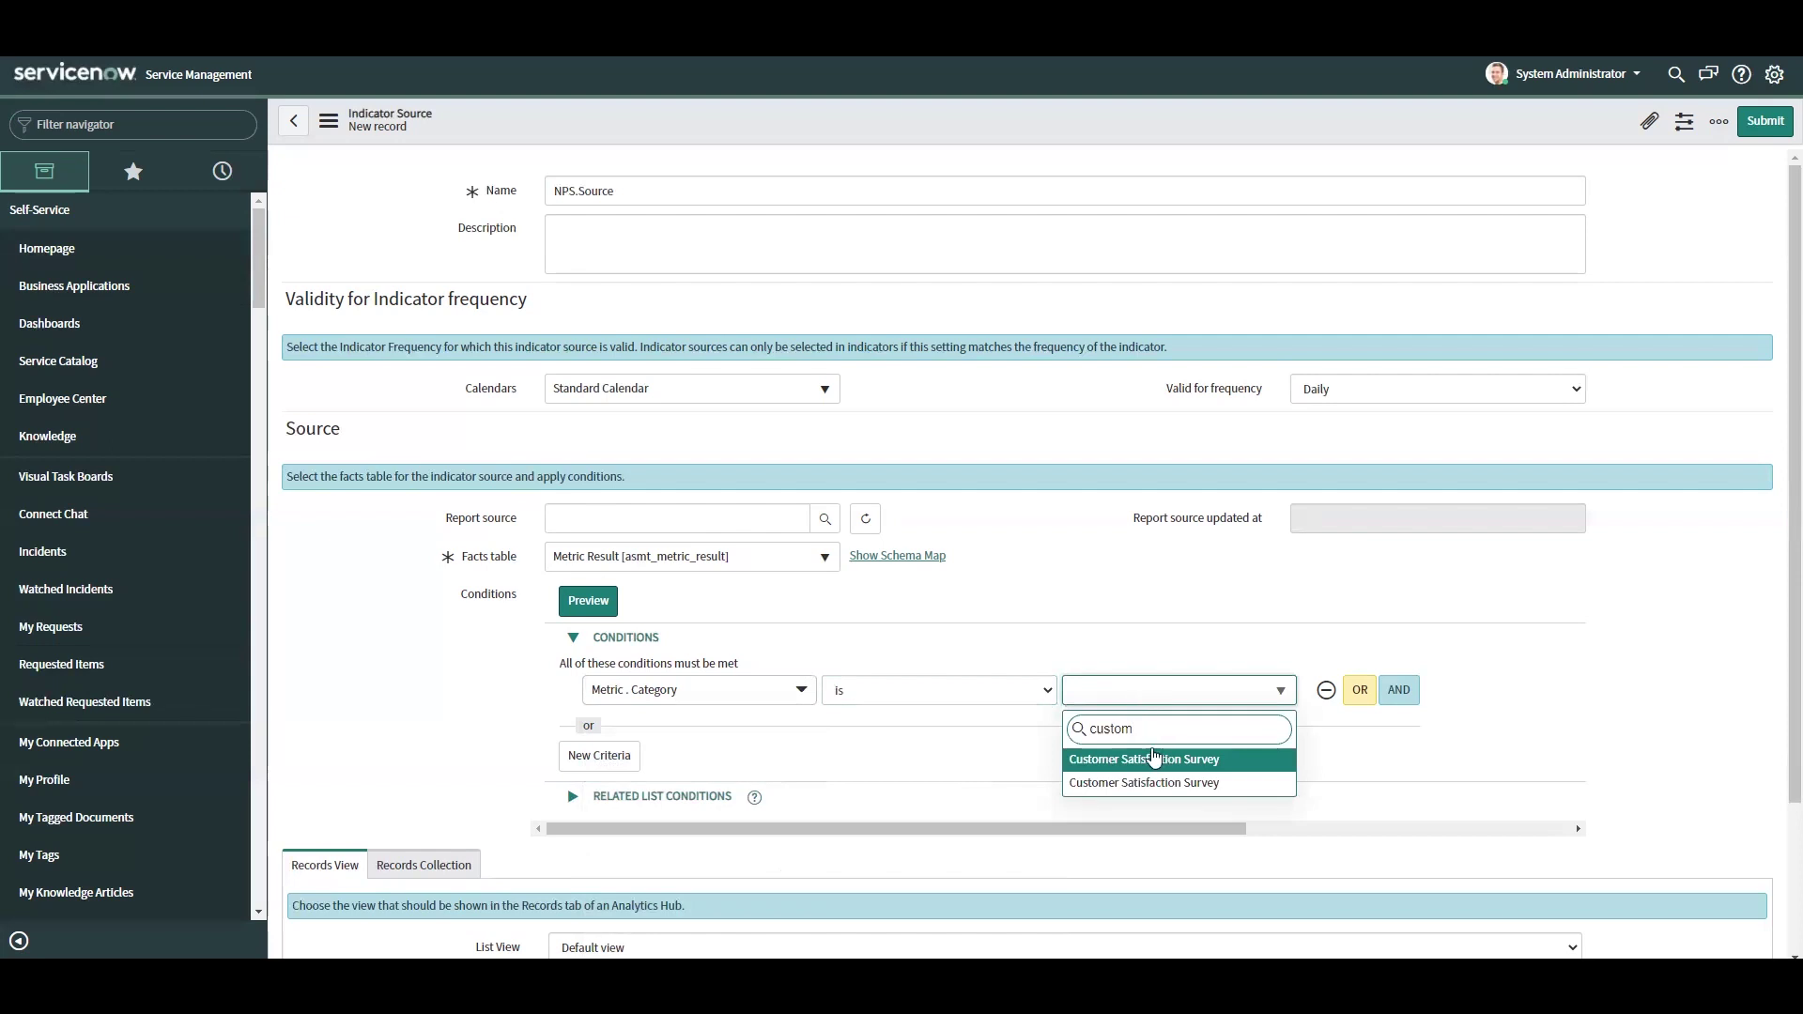
{"action": "left_click", "coordinate": [1167, 783]}
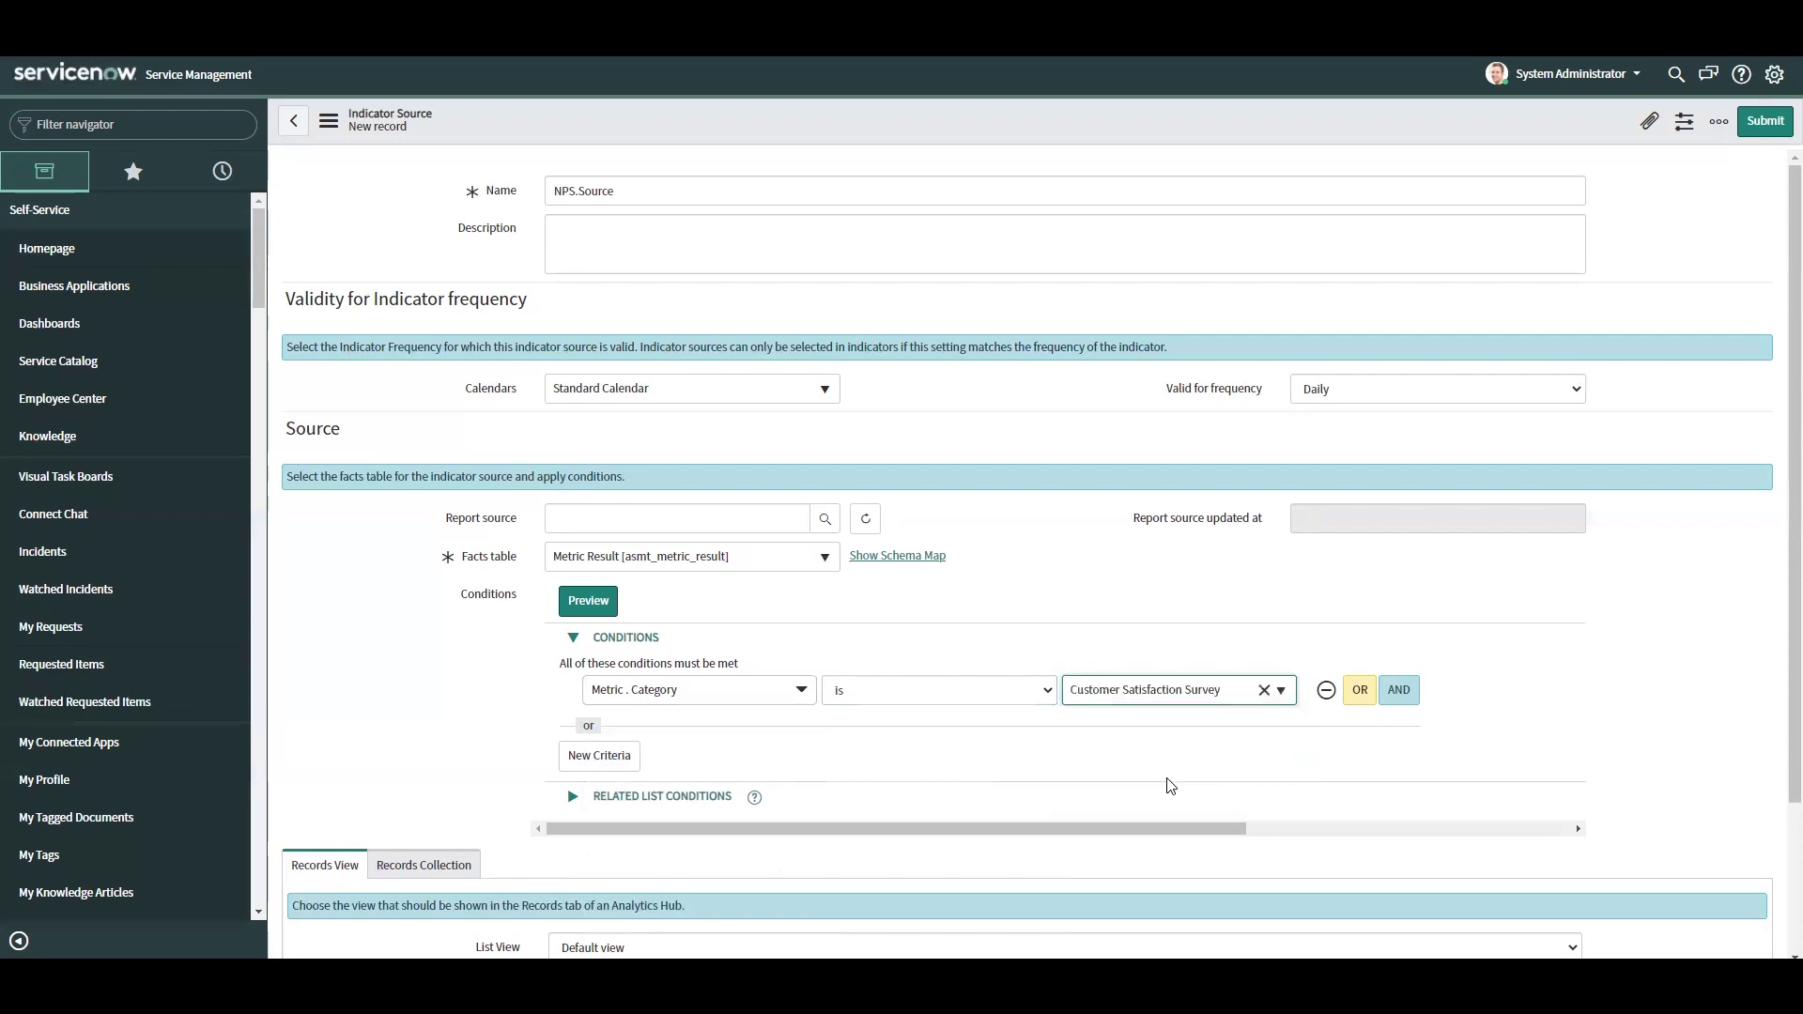
- Add a second AND condition requiring Created on Today
{"action": "left_click", "coordinate": [1399, 691]}
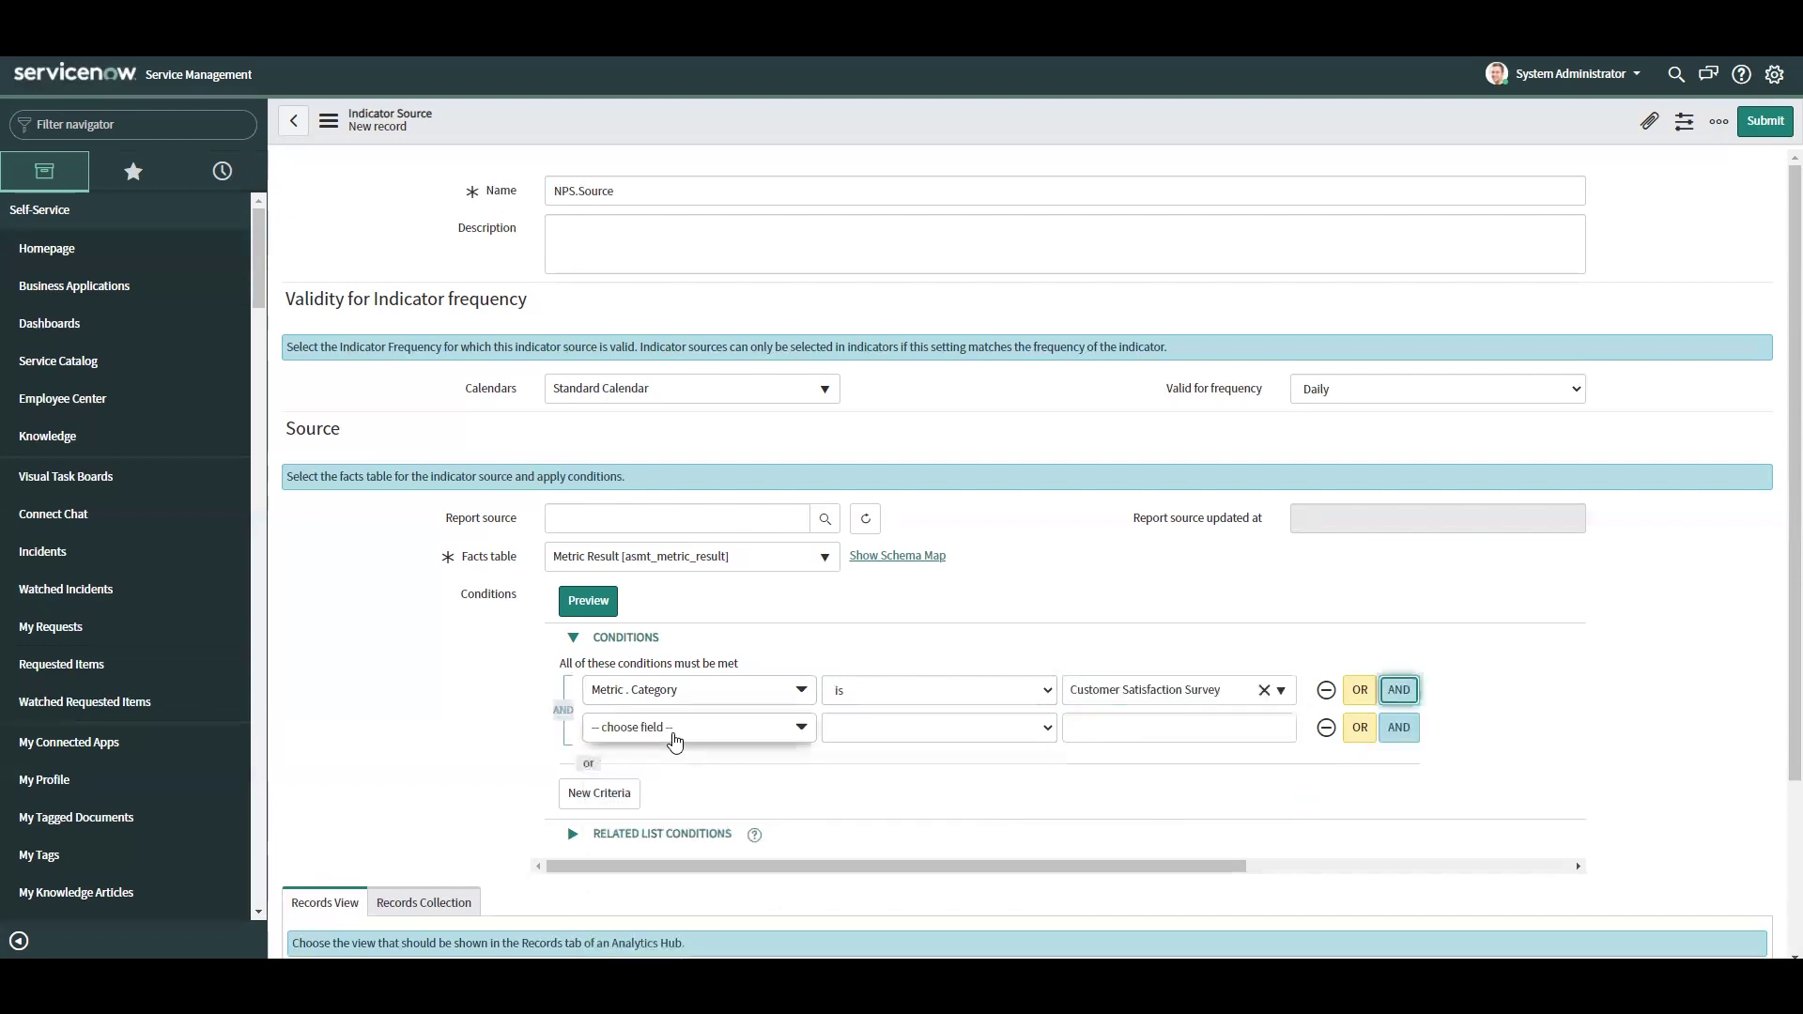
{"action": "left_click", "coordinate": [675, 729]}
{"action": "type", "text": "create"}
{"action": "key", "text": "Down"}
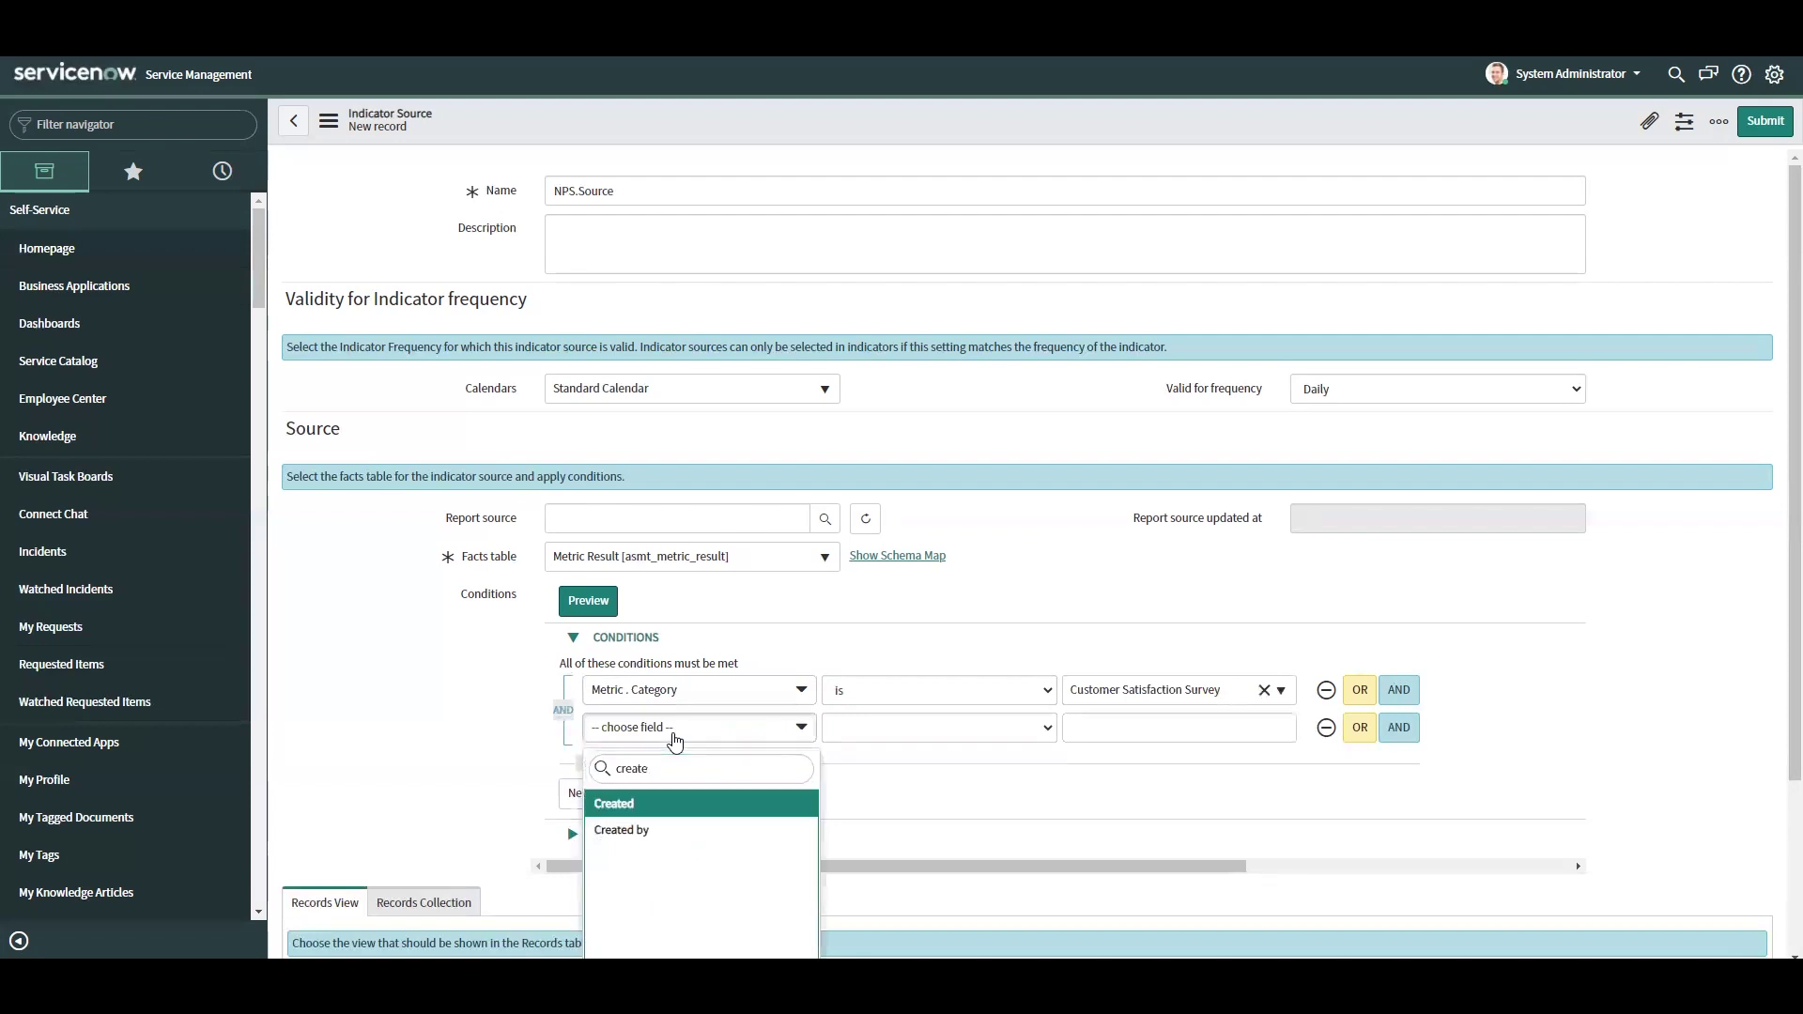
{"action": "key", "text": "Return"}
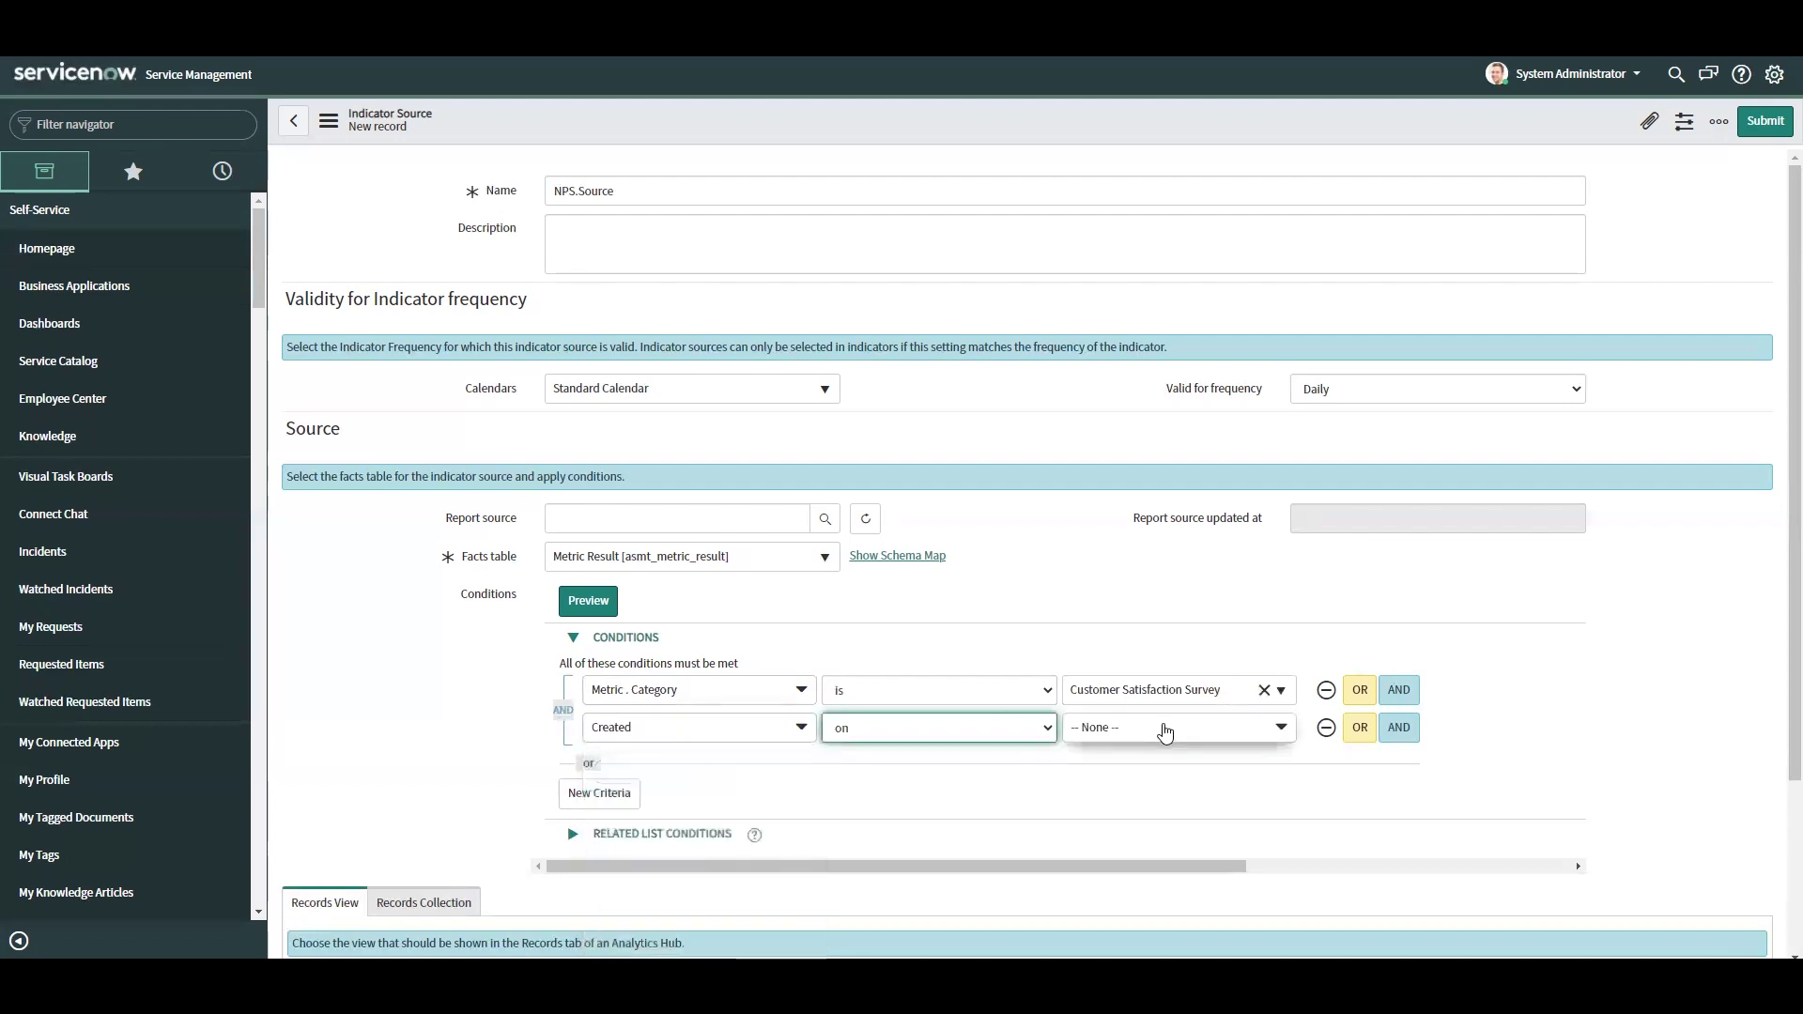
{"action": "left_click", "coordinate": [1166, 730]}
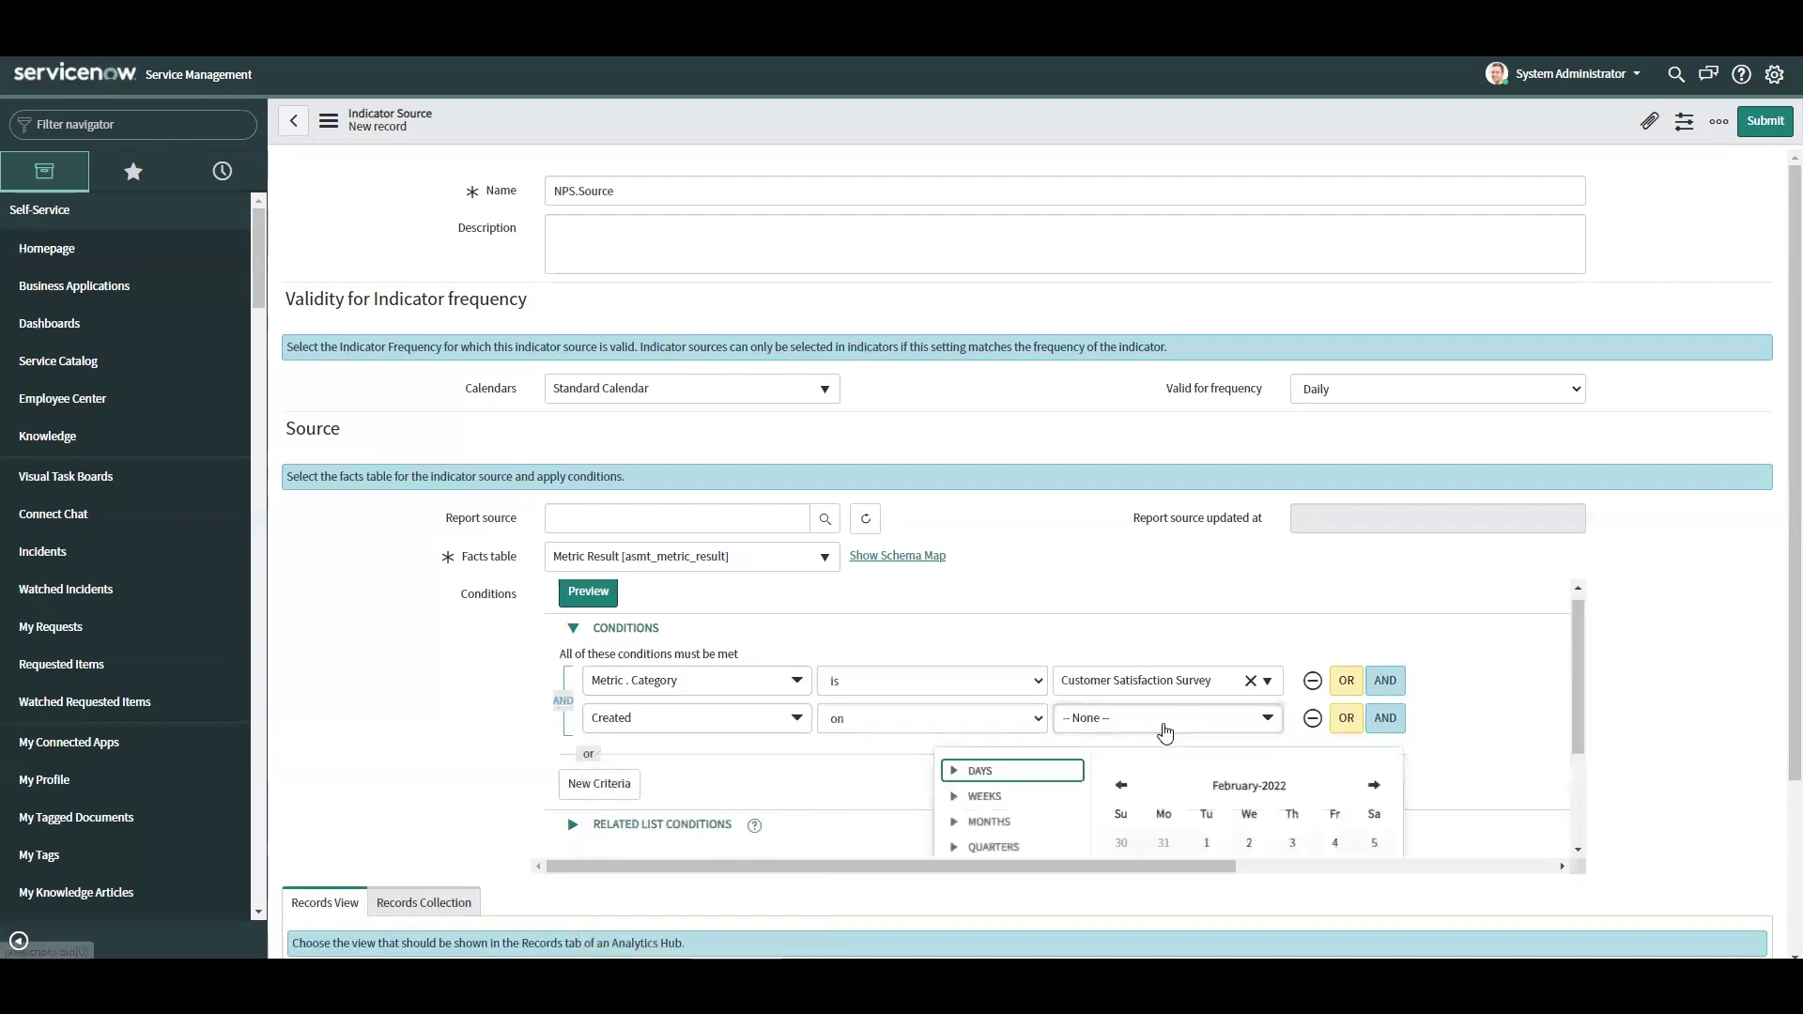
{"action": "left_click", "coordinate": [977, 772]}
{"action": "left_click", "coordinate": [982, 795]}
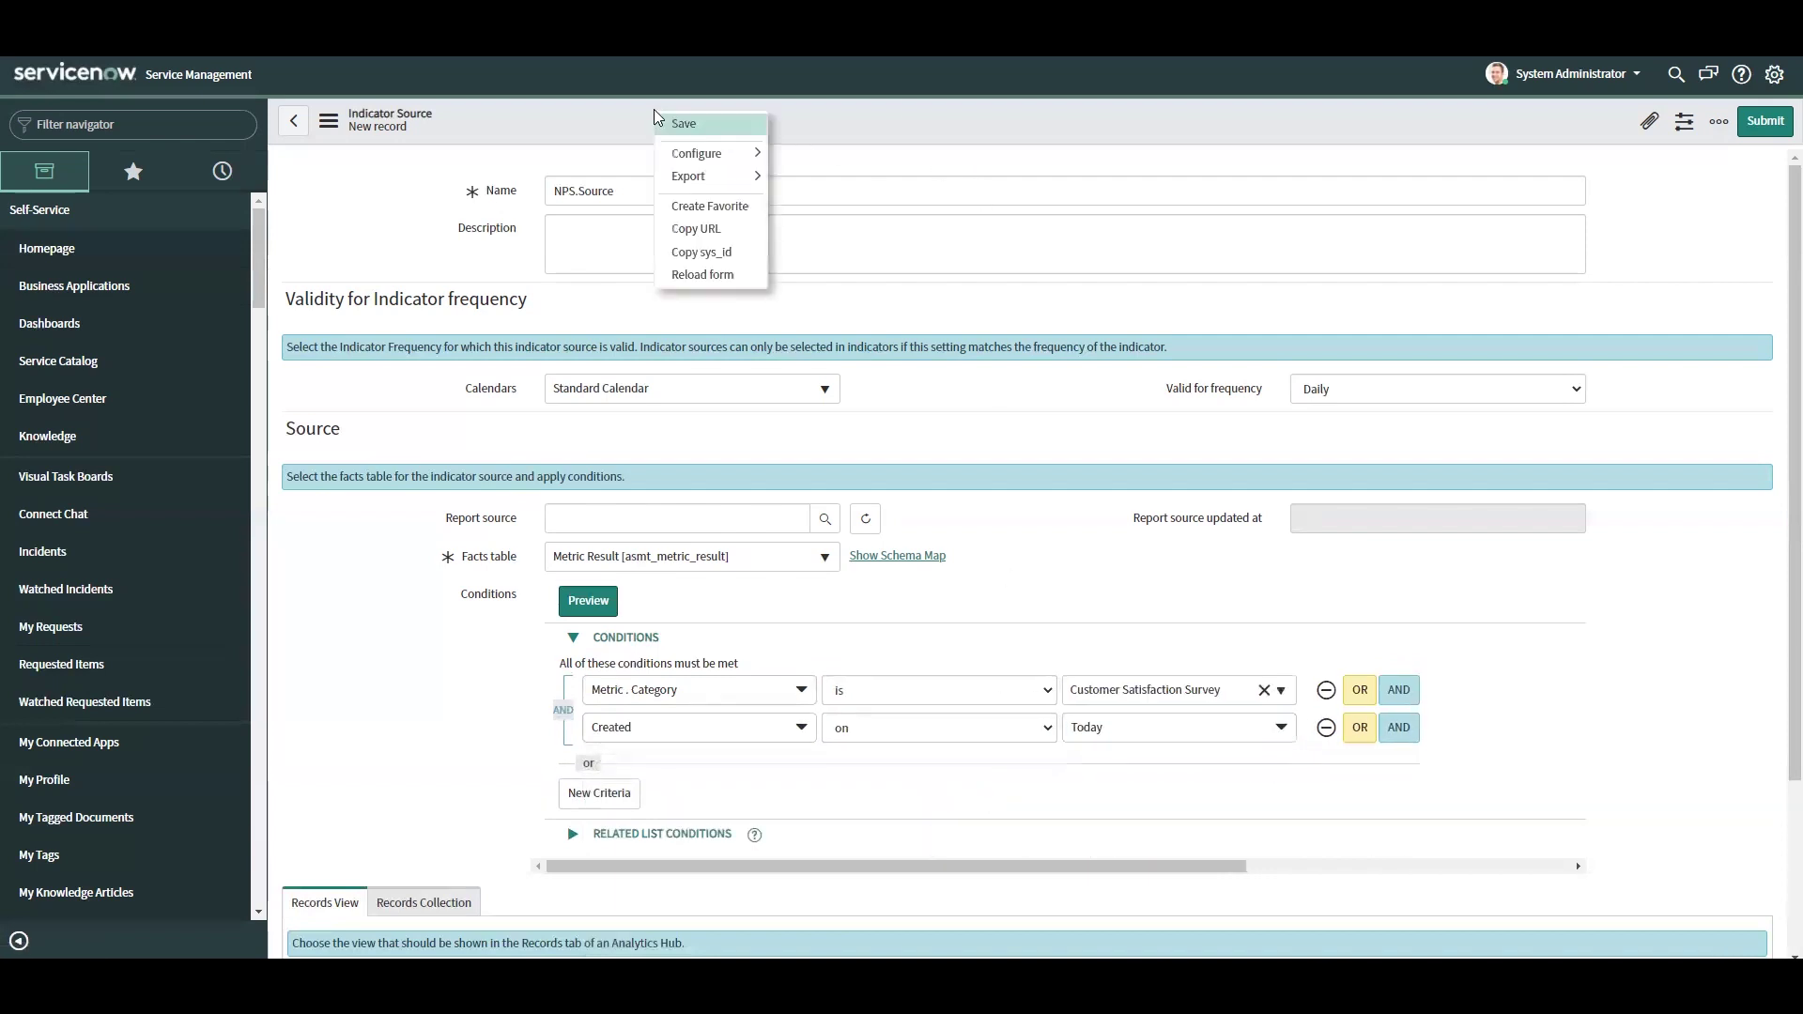
{"action": "right_click", "coordinate": [654, 109]}
- Save the NPS.Source indicator source and check its record as XML
{"action": "left_click", "coordinate": [673, 123]}
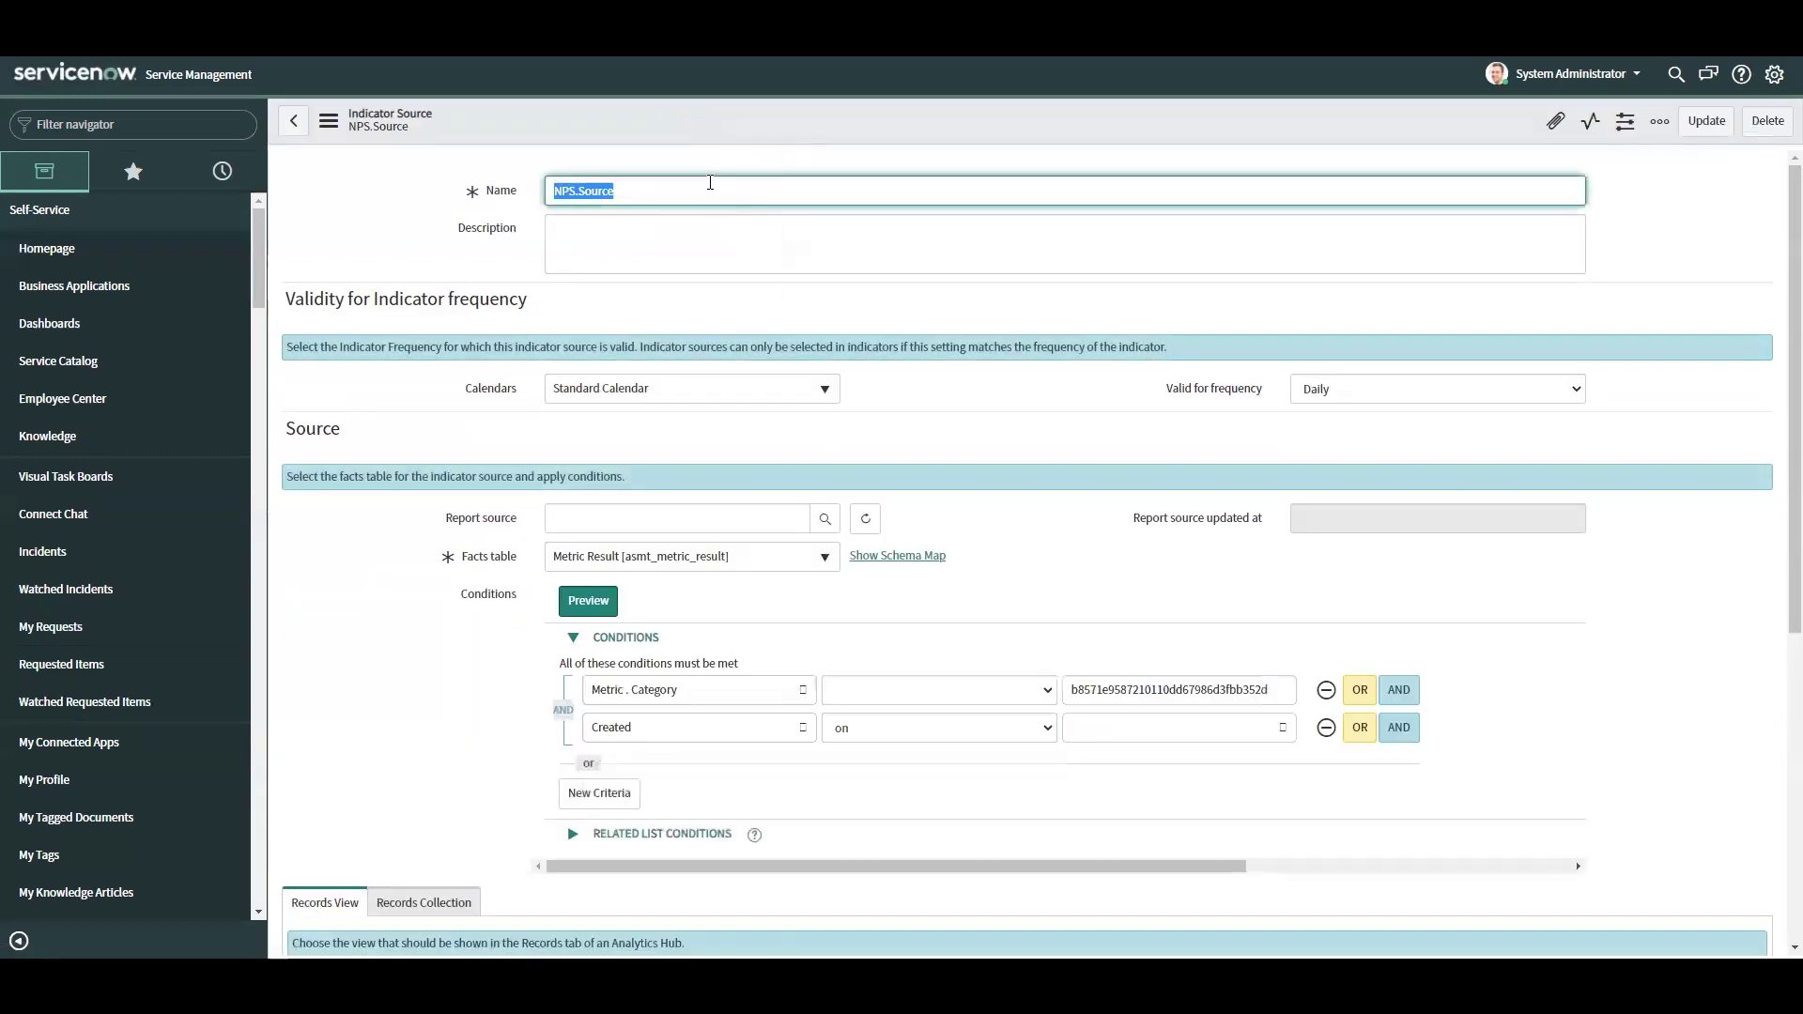
{"action": "right_click", "coordinate": [601, 124]}
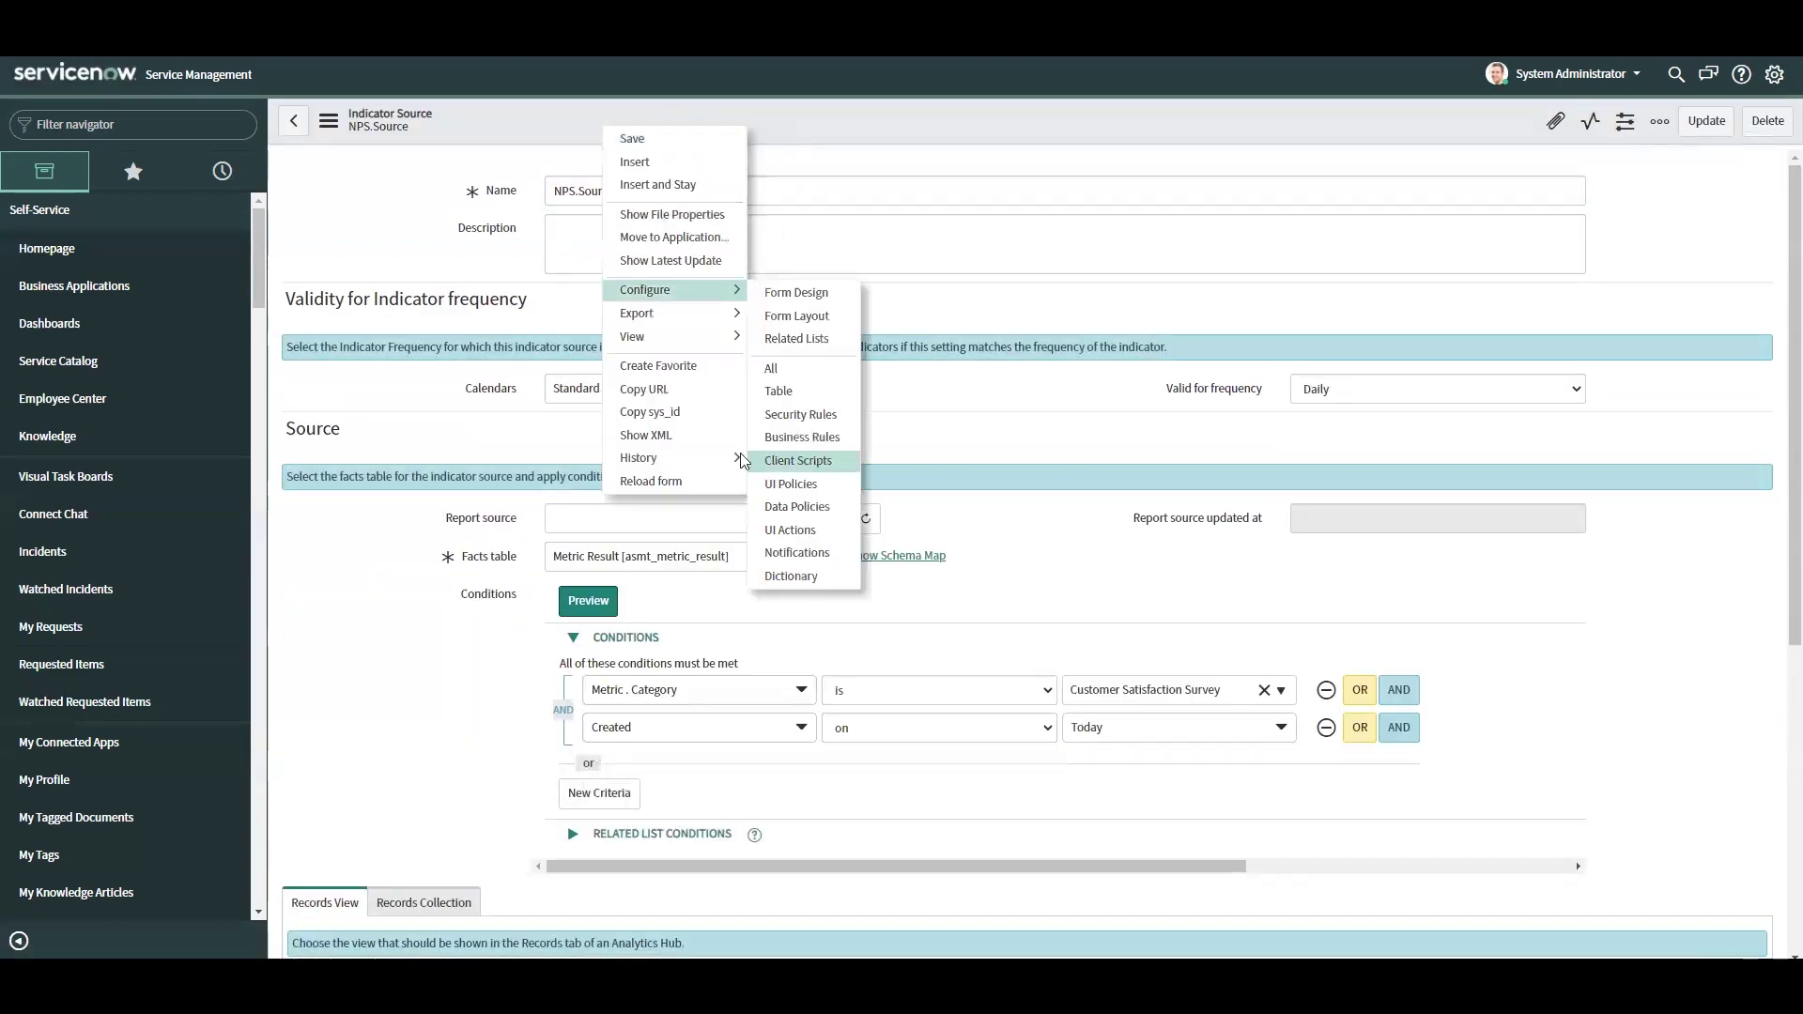
{"action": "left_click", "coordinate": [702, 435]}
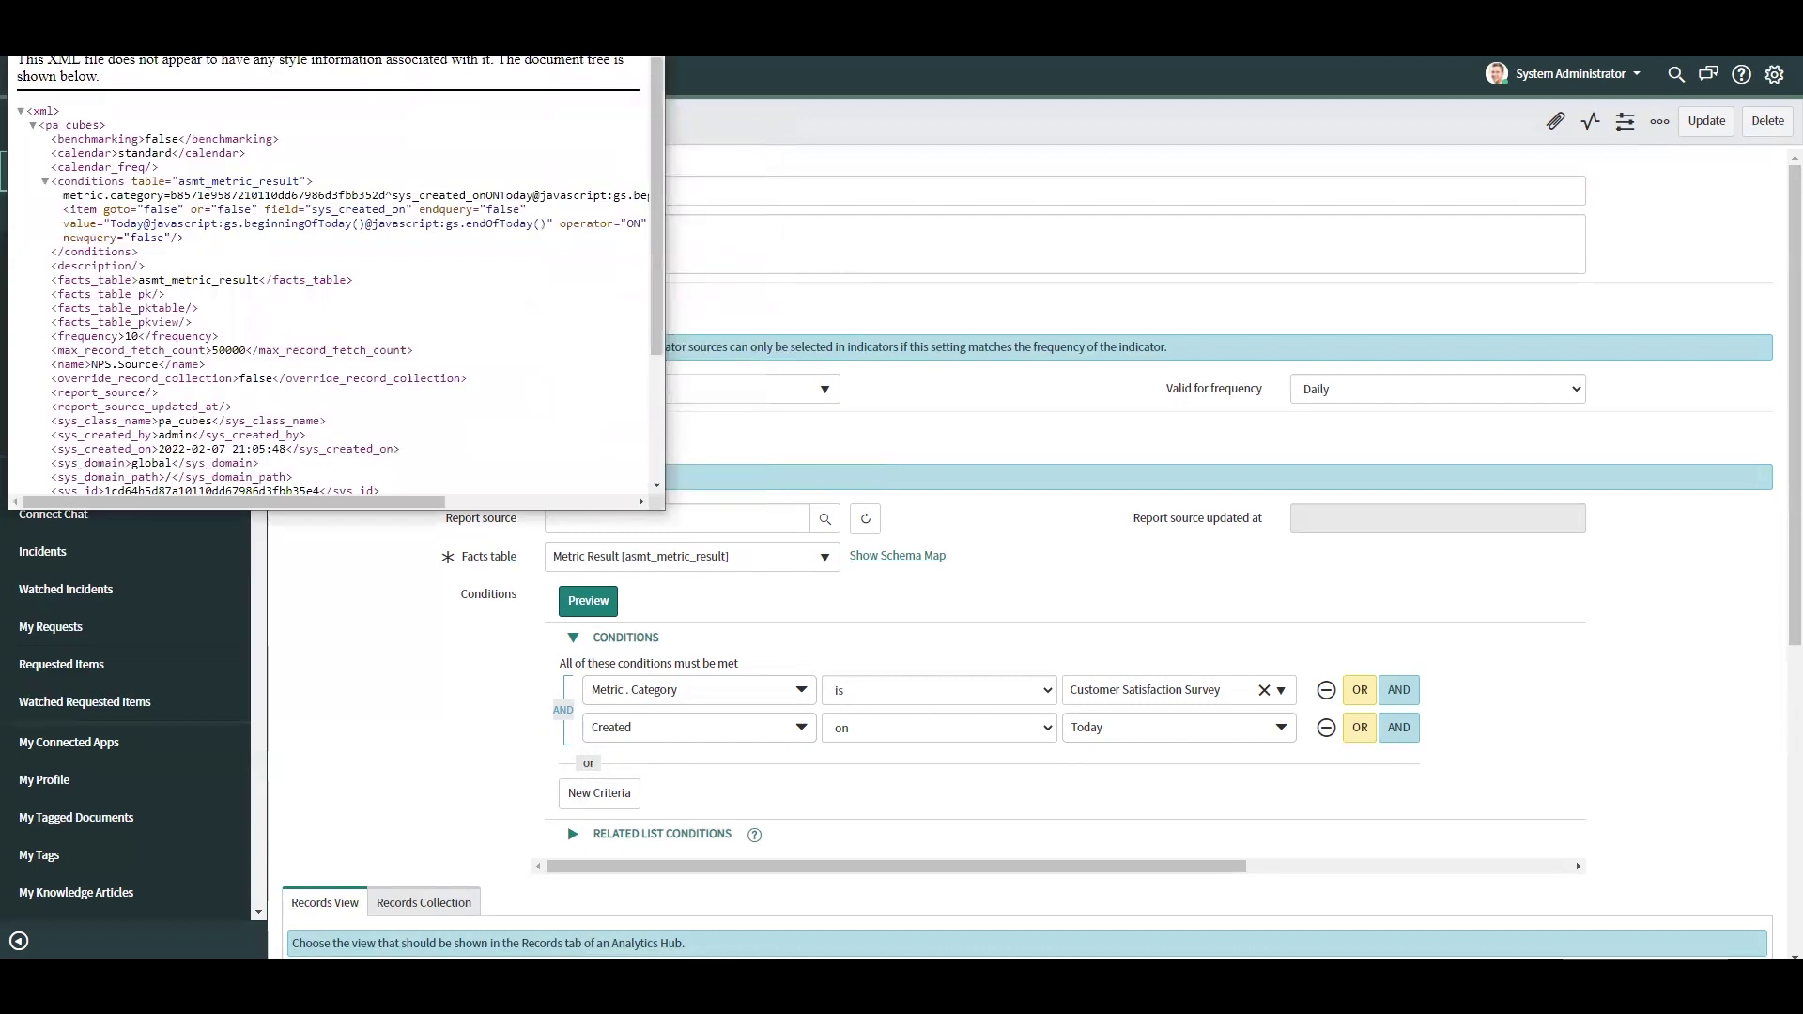
{"action": "key", "text": "ctrl+w"}
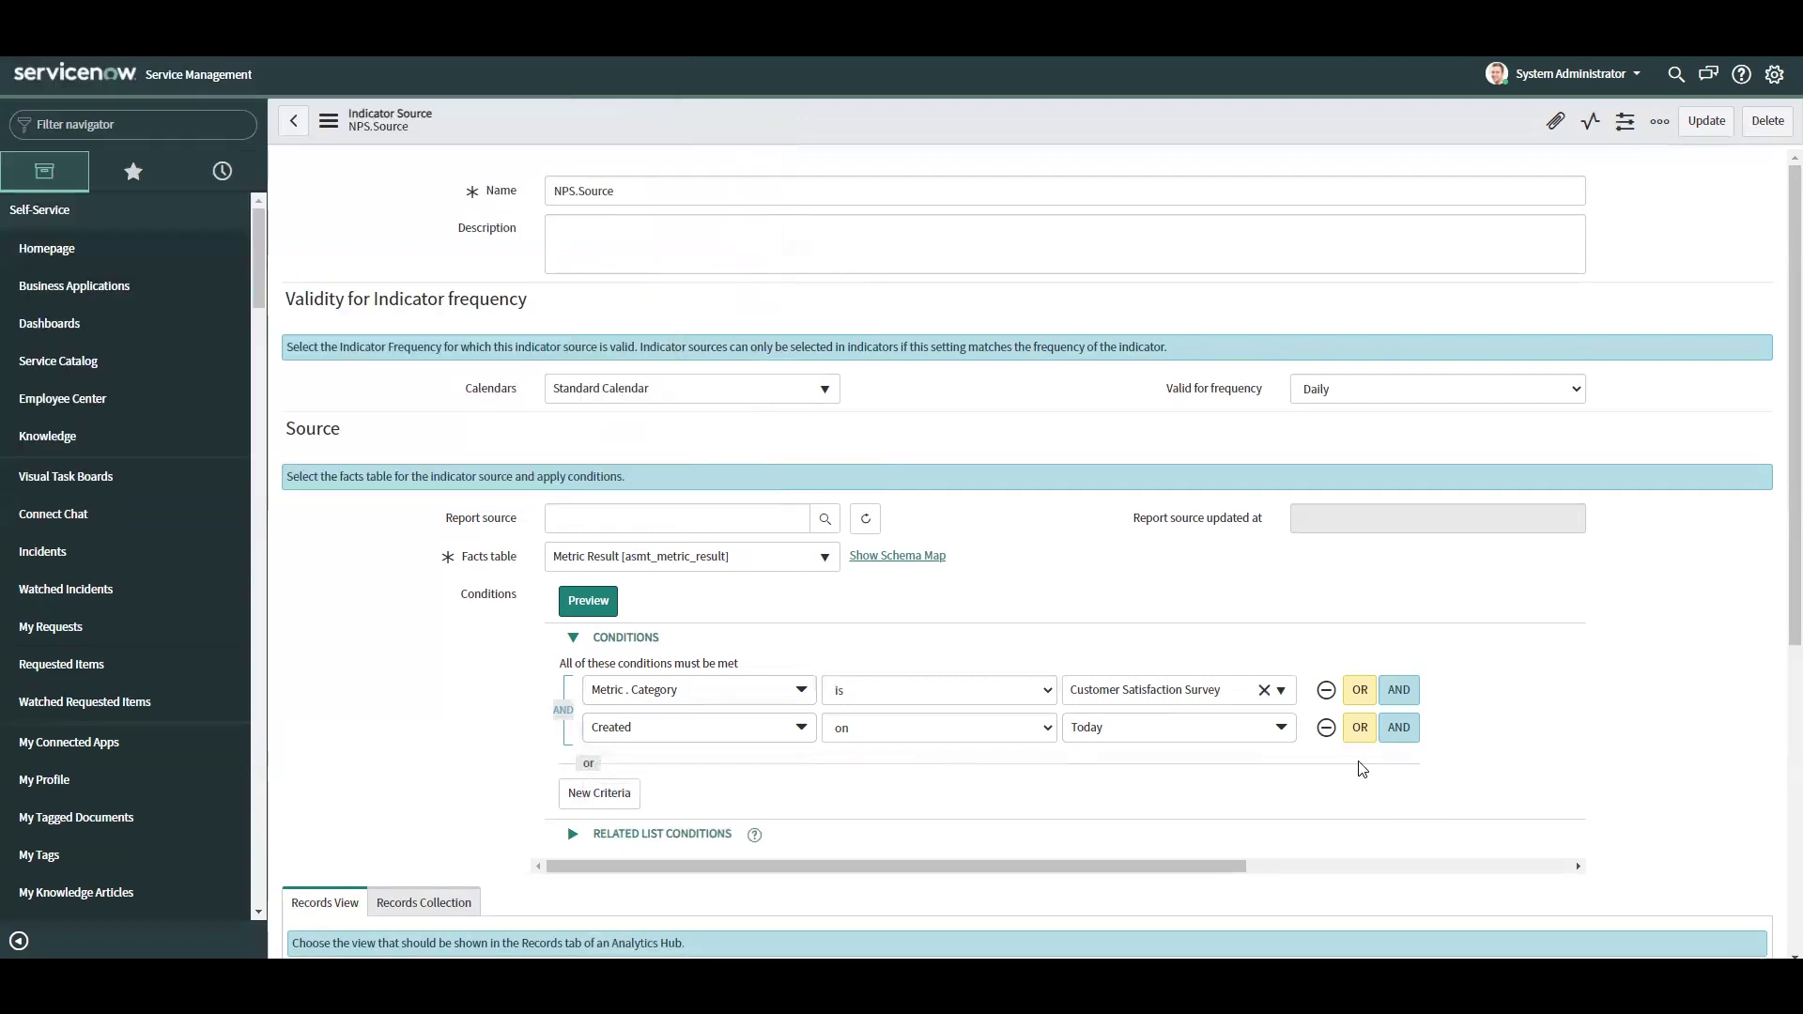
- Reload the NPS.Source form and keep Daily as the valid frequency
{"action": "key", "text": "F5"}
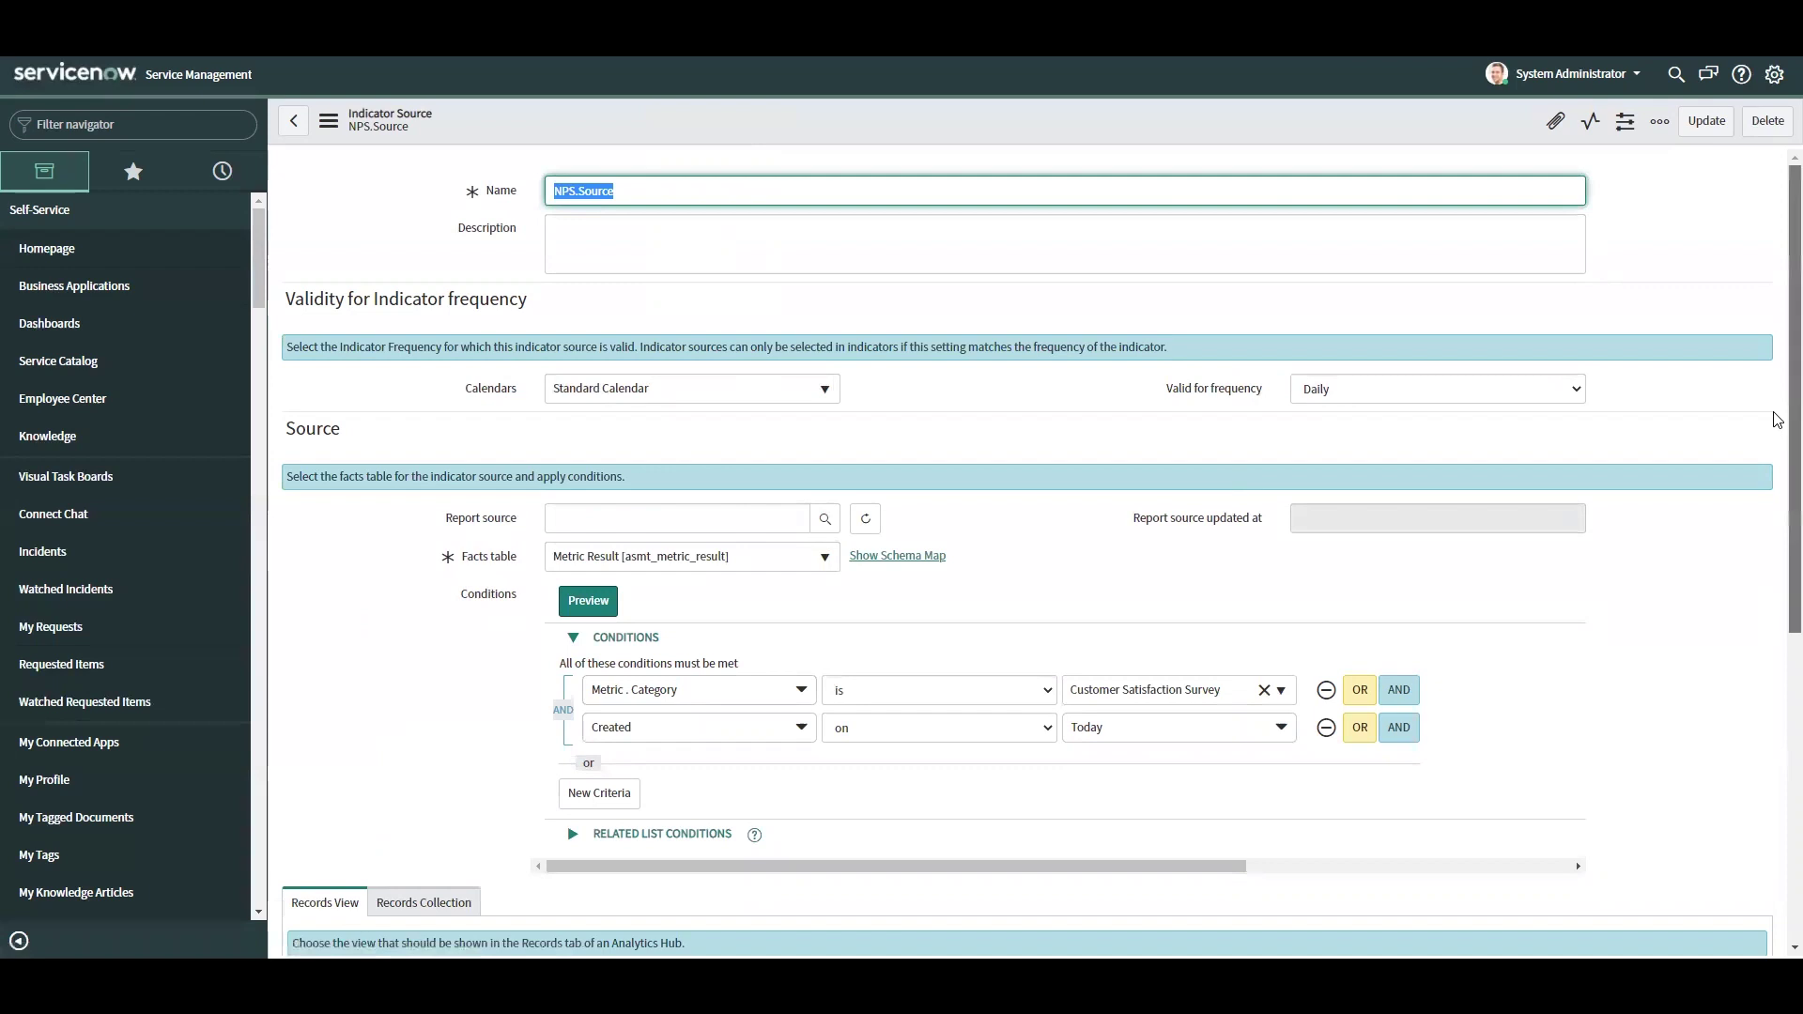
{"action": "scroll", "coordinate": [1778, 492], "scroll_direction": "down", "scroll_amount": 2}
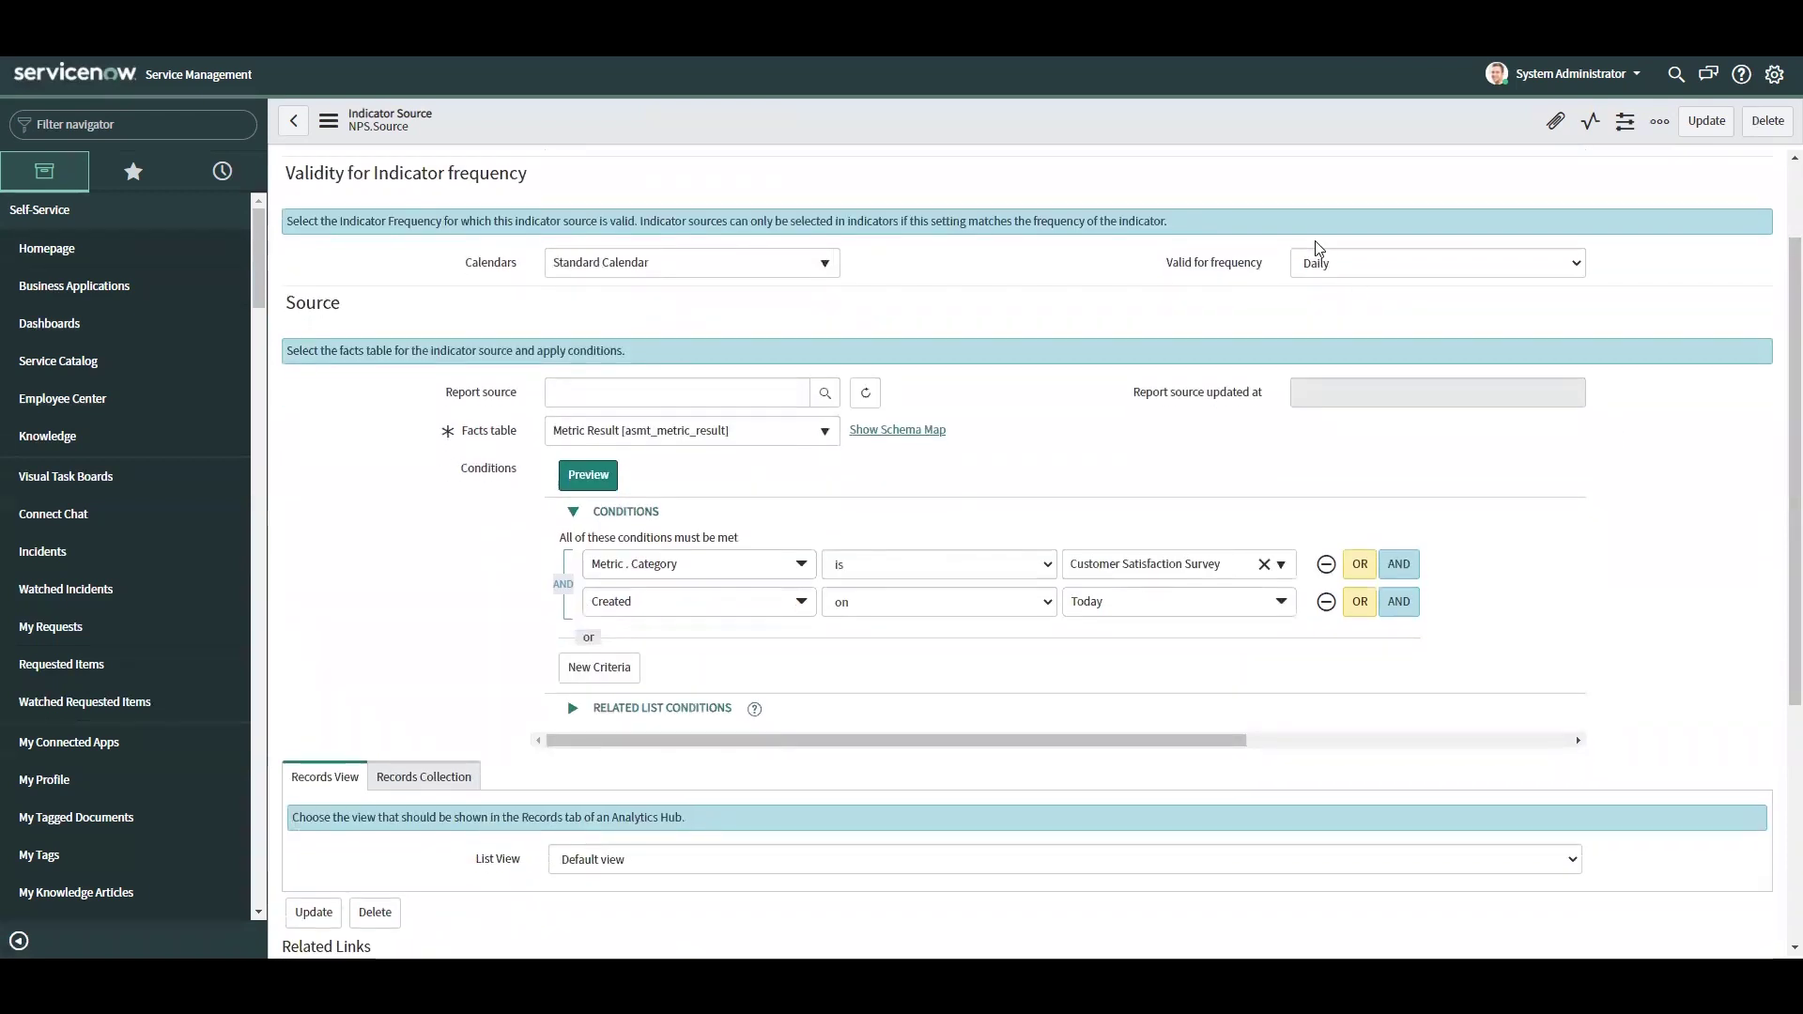
{"action": "left_click", "coordinate": [1343, 267]}
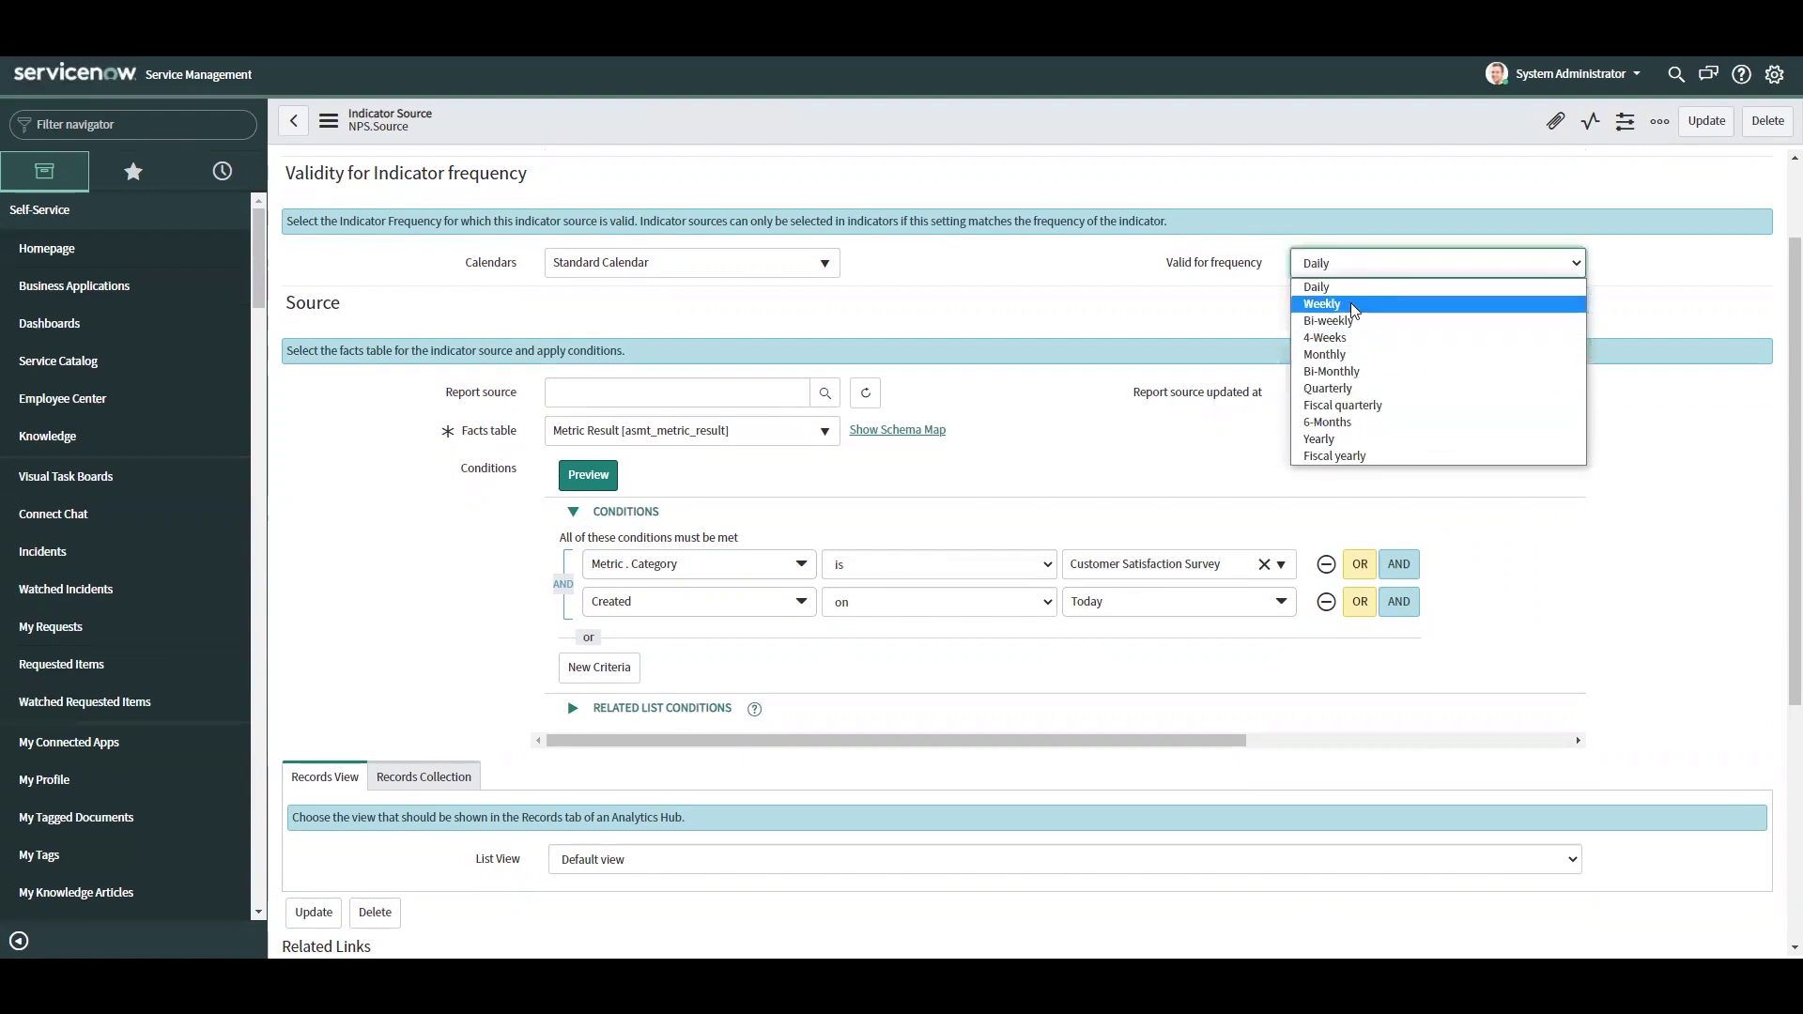
{"action": "left_click", "coordinate": [1350, 289]}
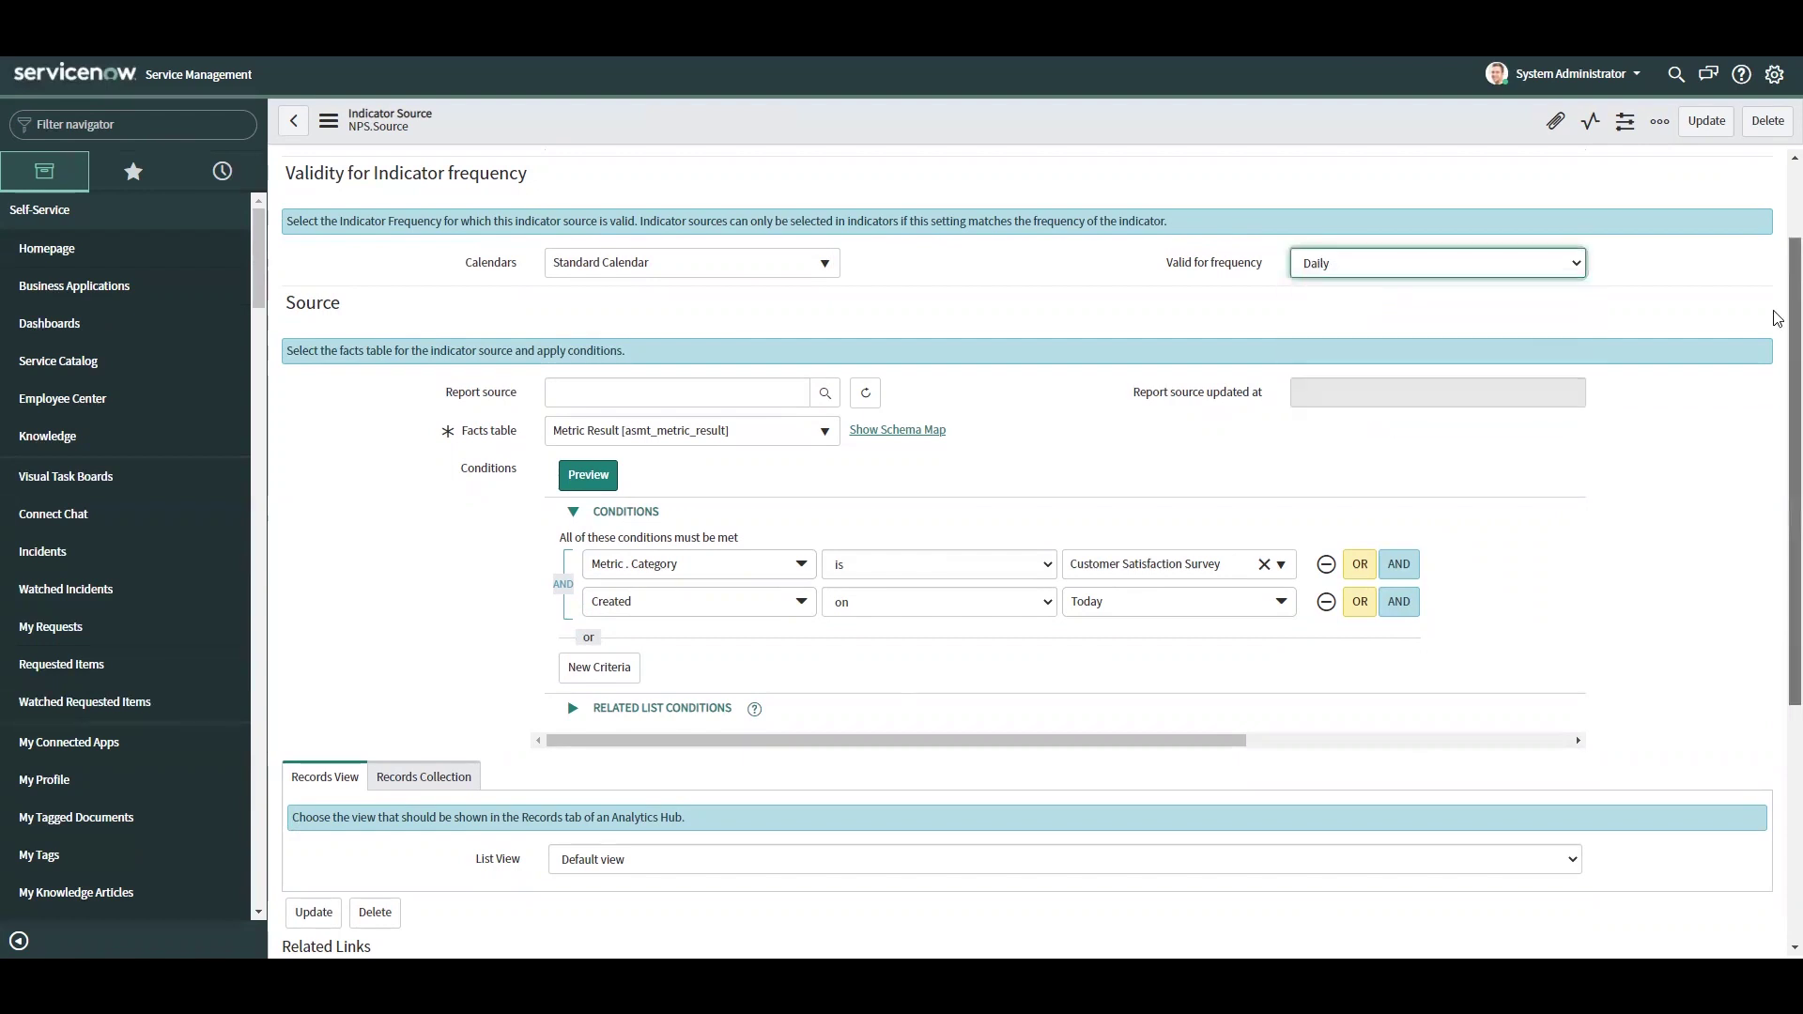
{"action": "scroll", "coordinate": [1778, 401], "scroll_direction": "down", "scroll_amount": 2}
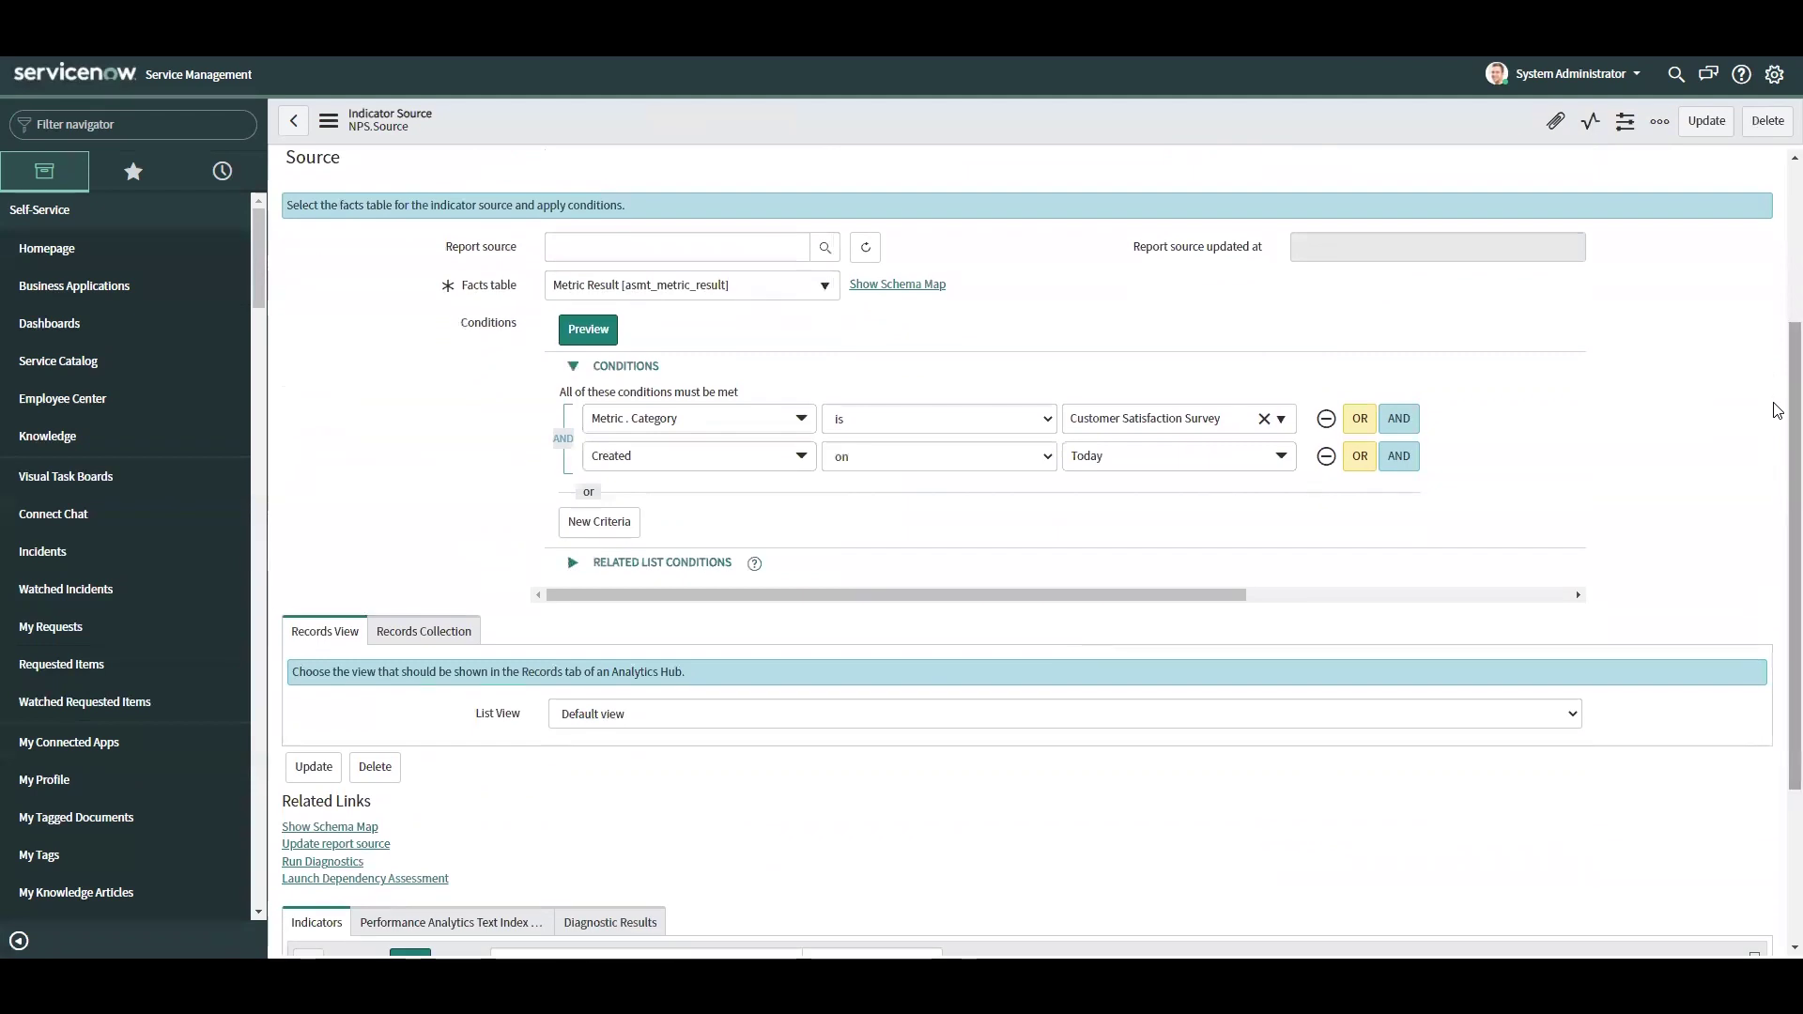
{"action": "left_click", "coordinate": [81, 122]}
- Create a new automated indicator named NPS Results with Daily frequency
{"action": "type", "text": "indica"}
{"action": "left_click", "coordinate": [87, 323]}
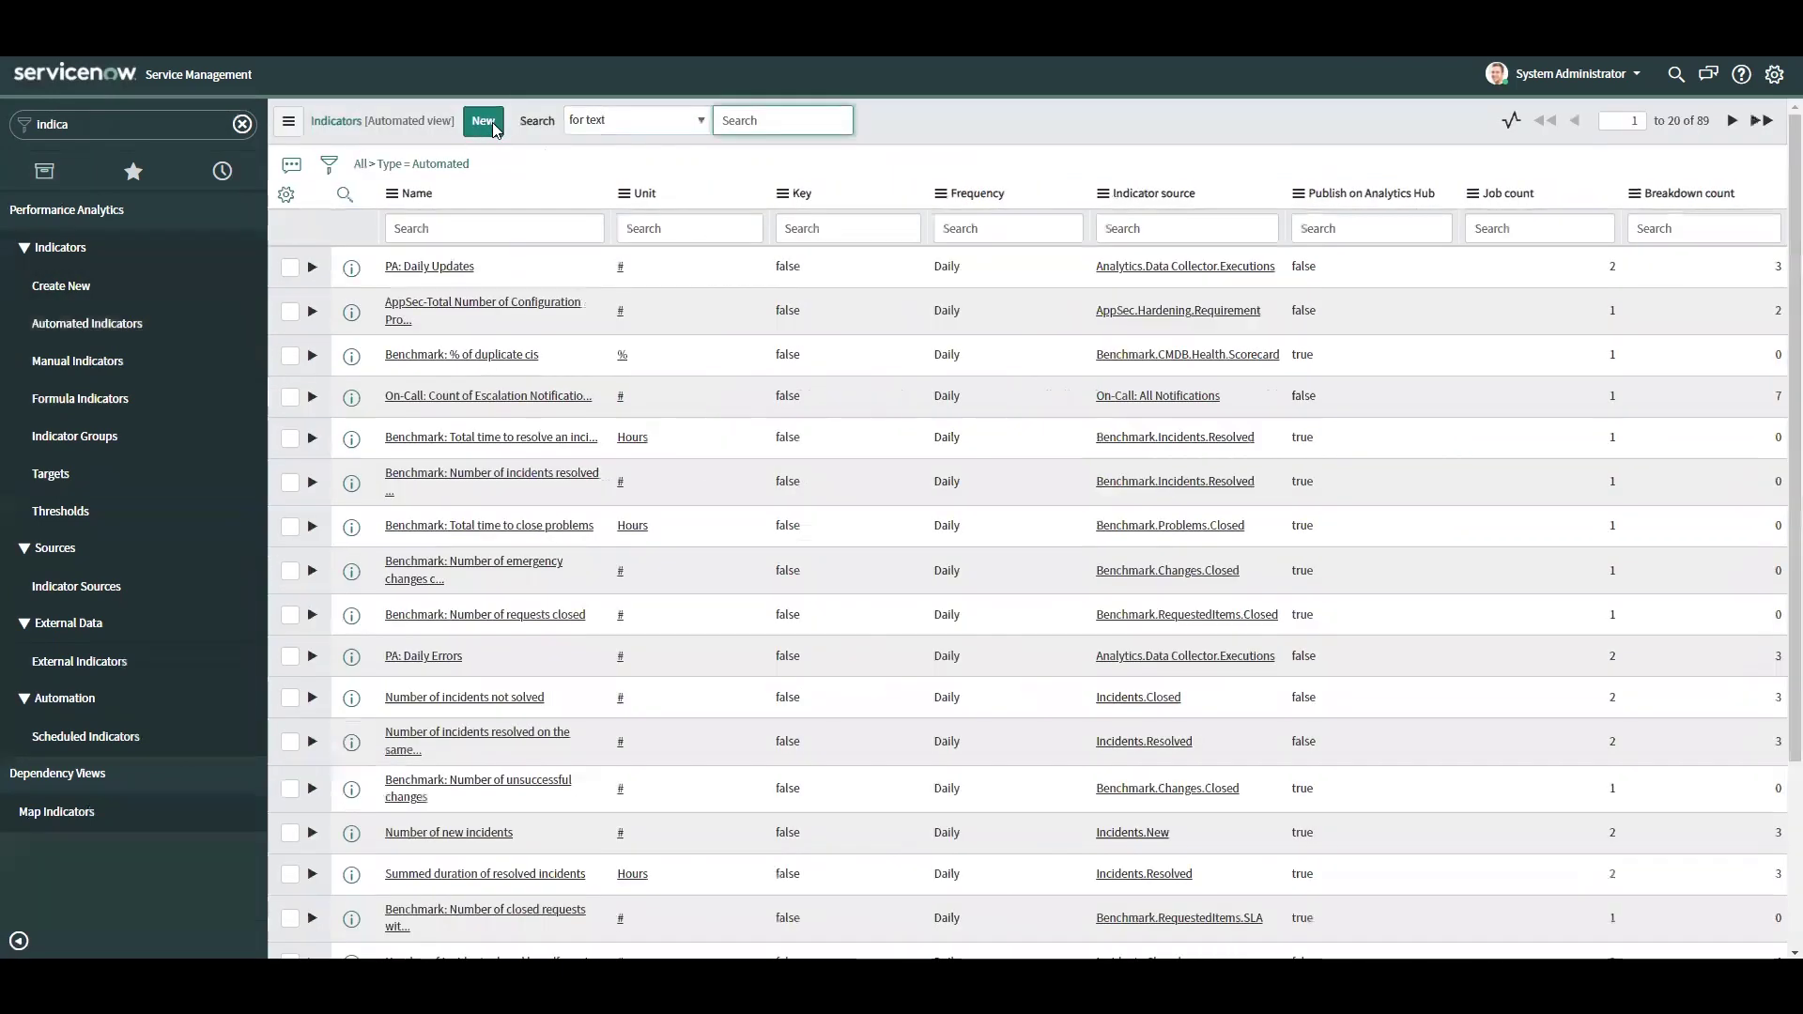
{"action": "left_click", "coordinate": [484, 122]}
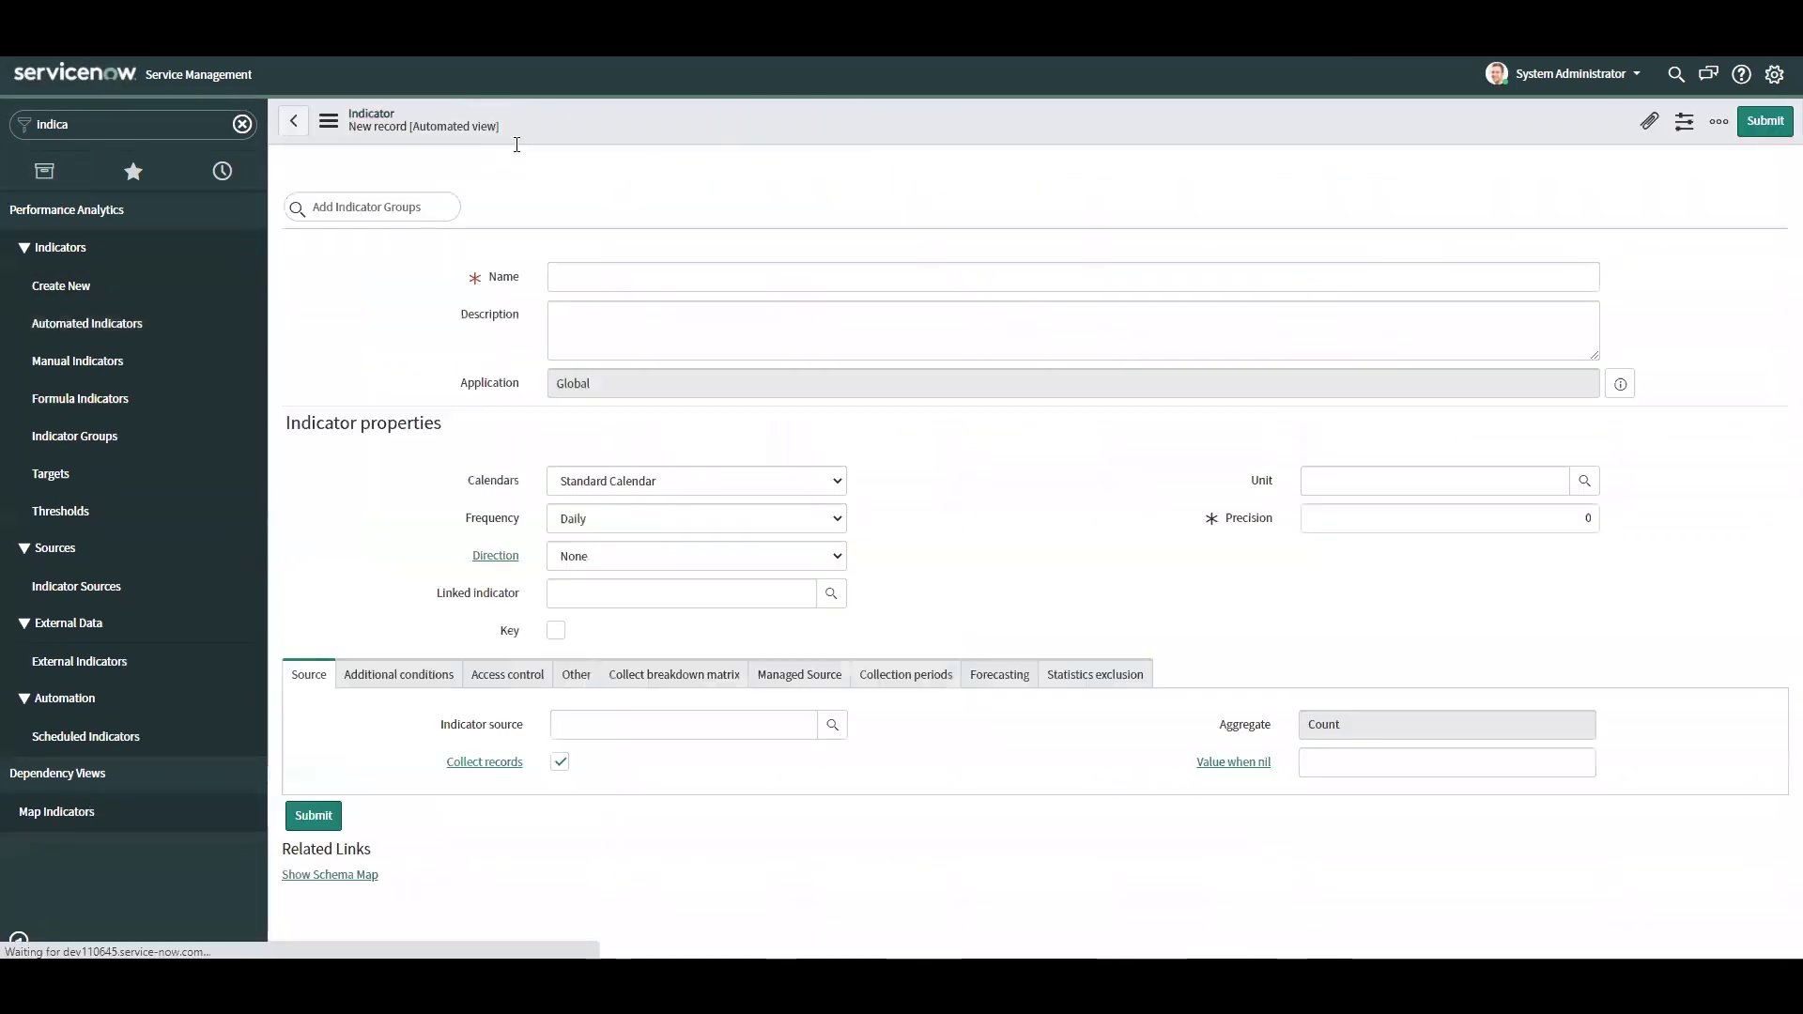
{"action": "left_click", "coordinate": [599, 323]}
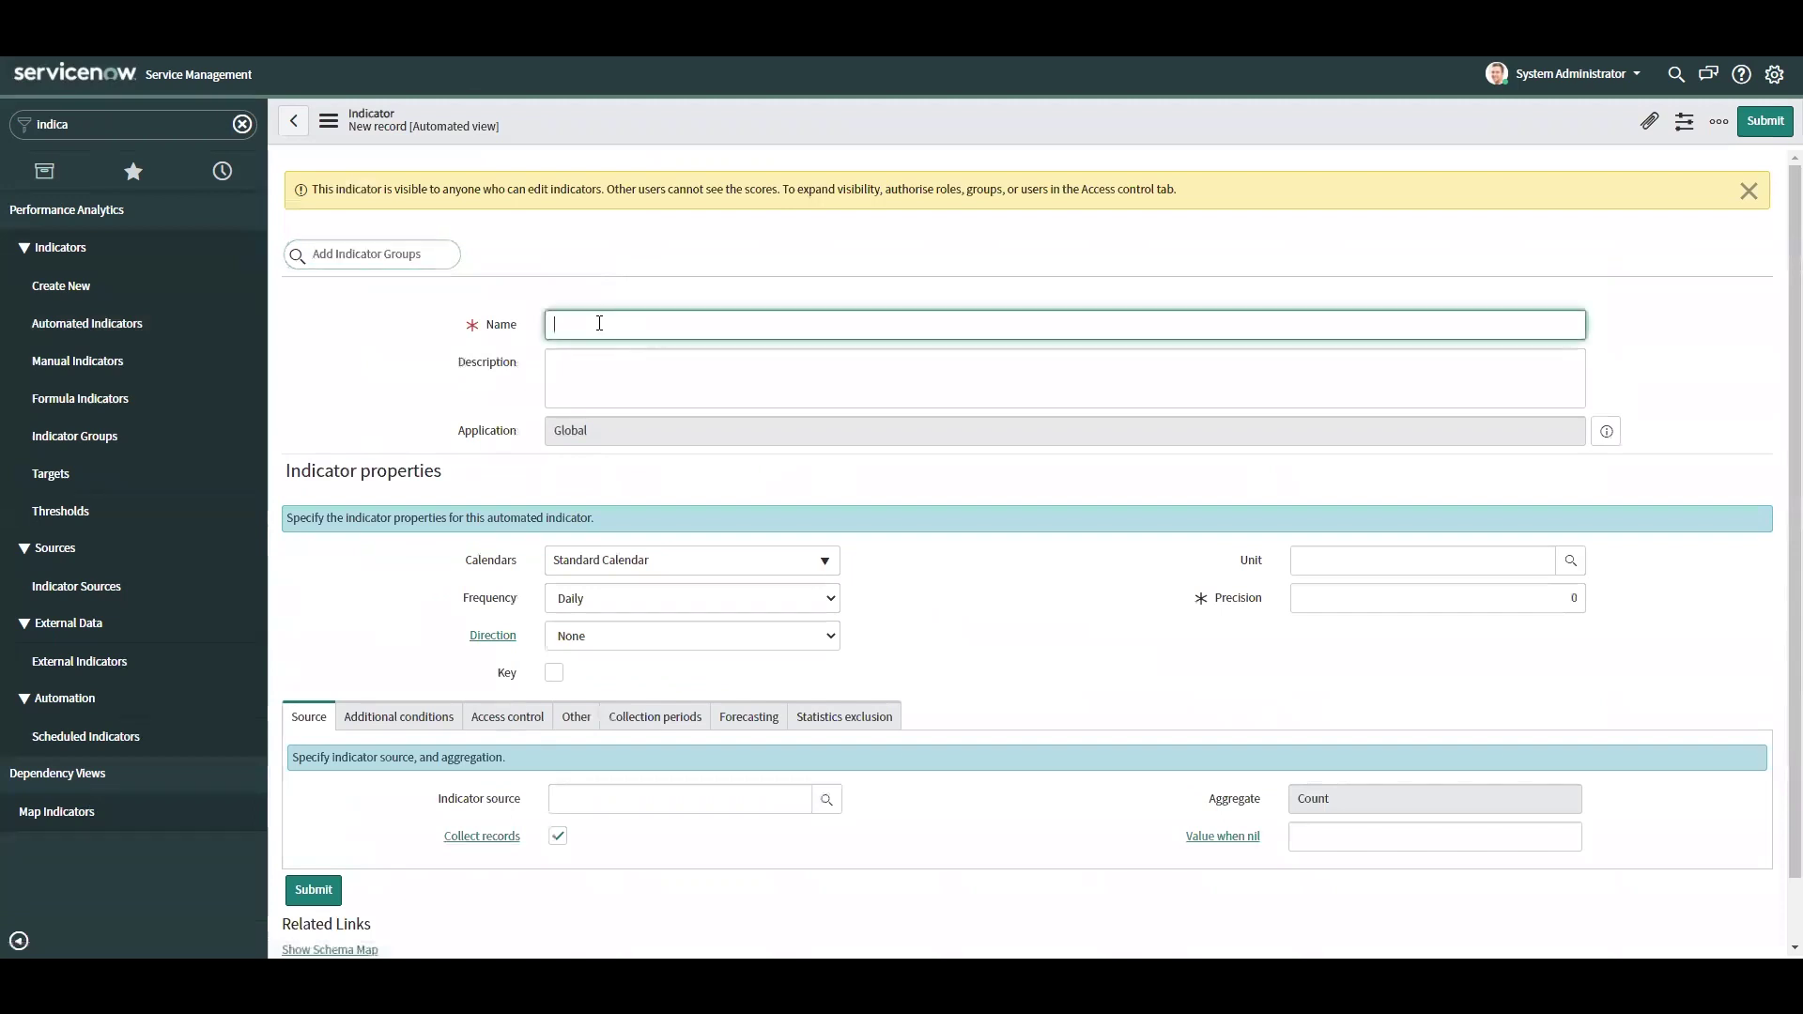
{"action": "type", "text": "NPS Results"}
{"action": "left_click", "coordinate": [629, 599]}
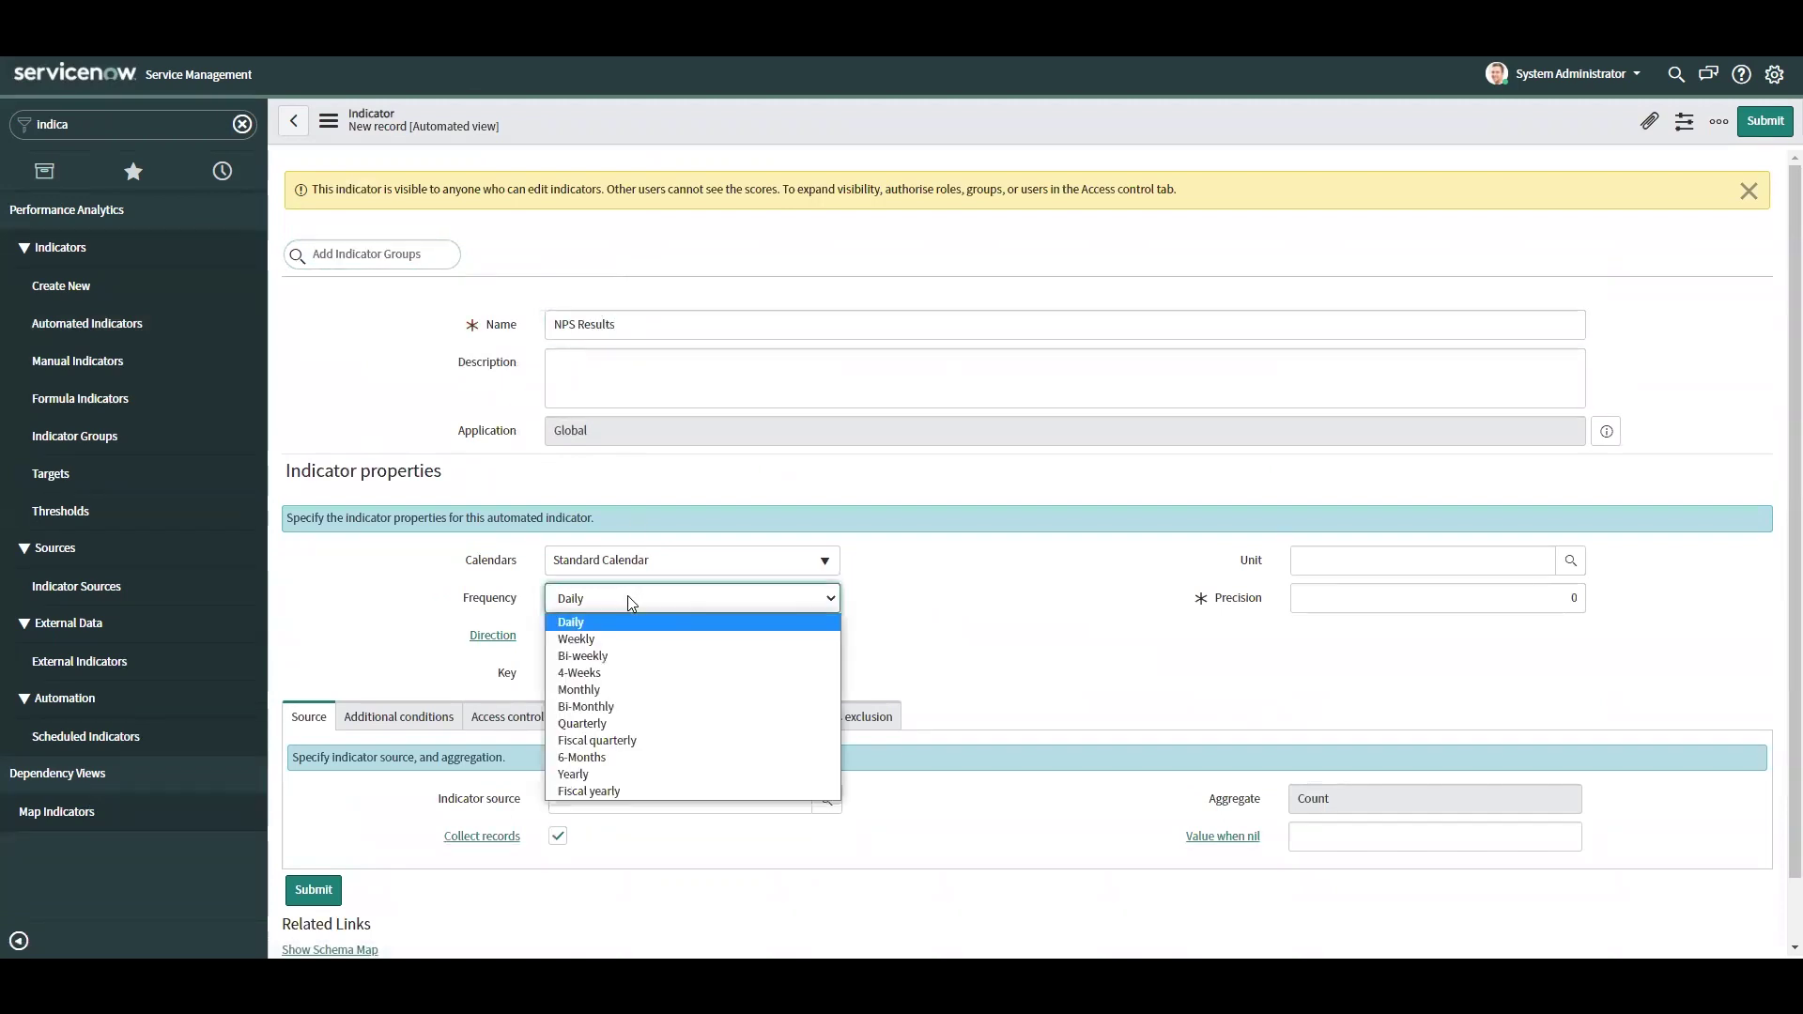
{"action": "left_click", "coordinate": [627, 596]}
- Give NPS Results source NPS.Source, unit #, and value when nil 0
{"action": "left_click", "coordinate": [583, 792]}
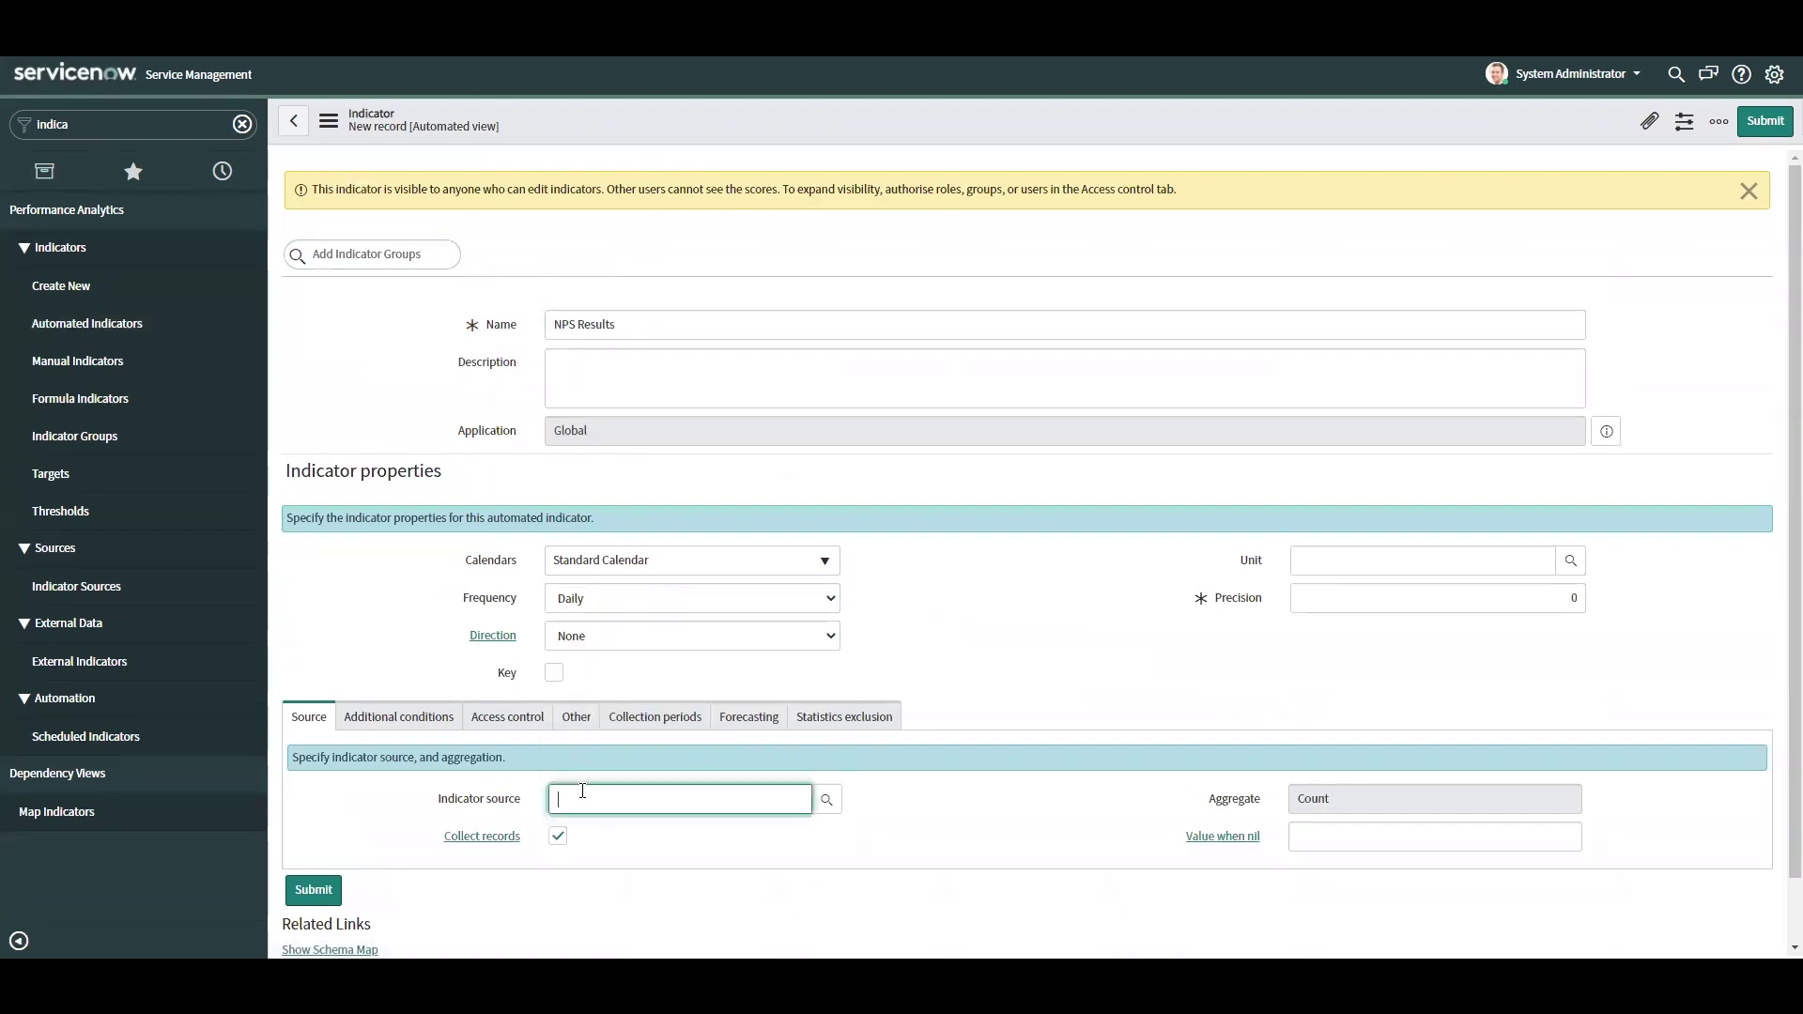
{"action": "type", "text": "NPS"}
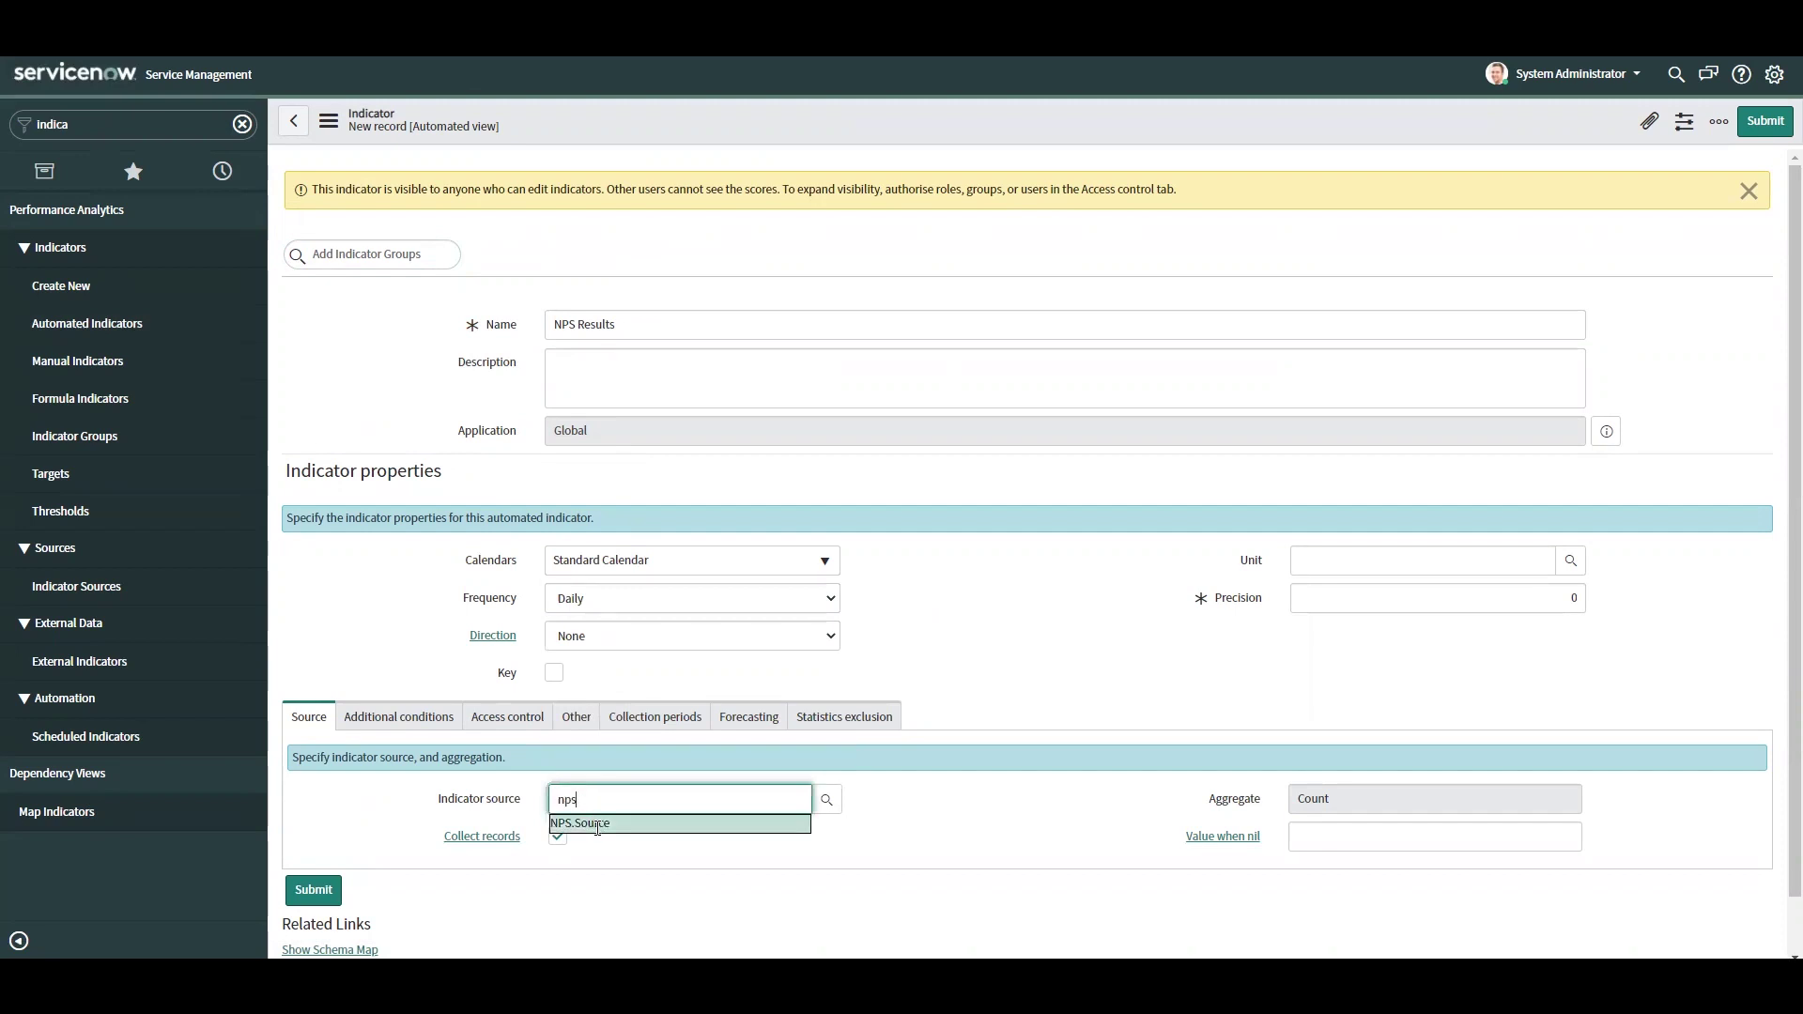
{"action": "left_click", "coordinate": [600, 827]}
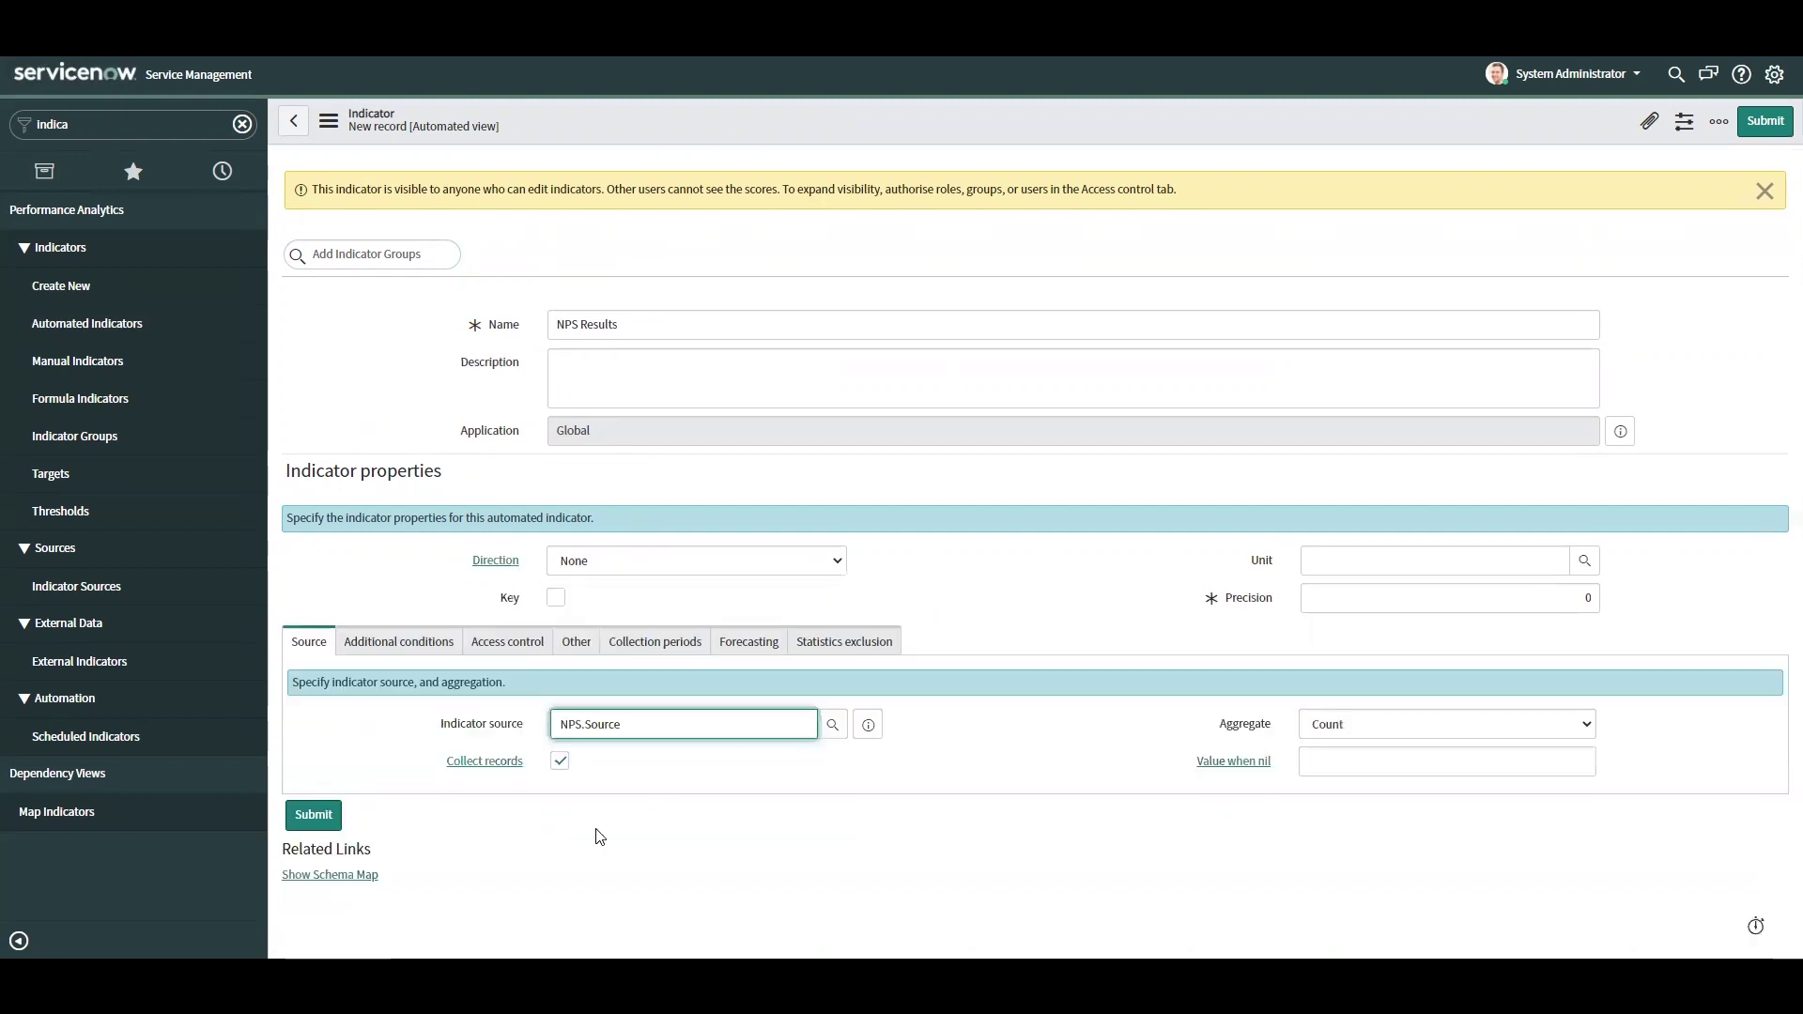
{"action": "left_click", "coordinate": [1344, 564]}
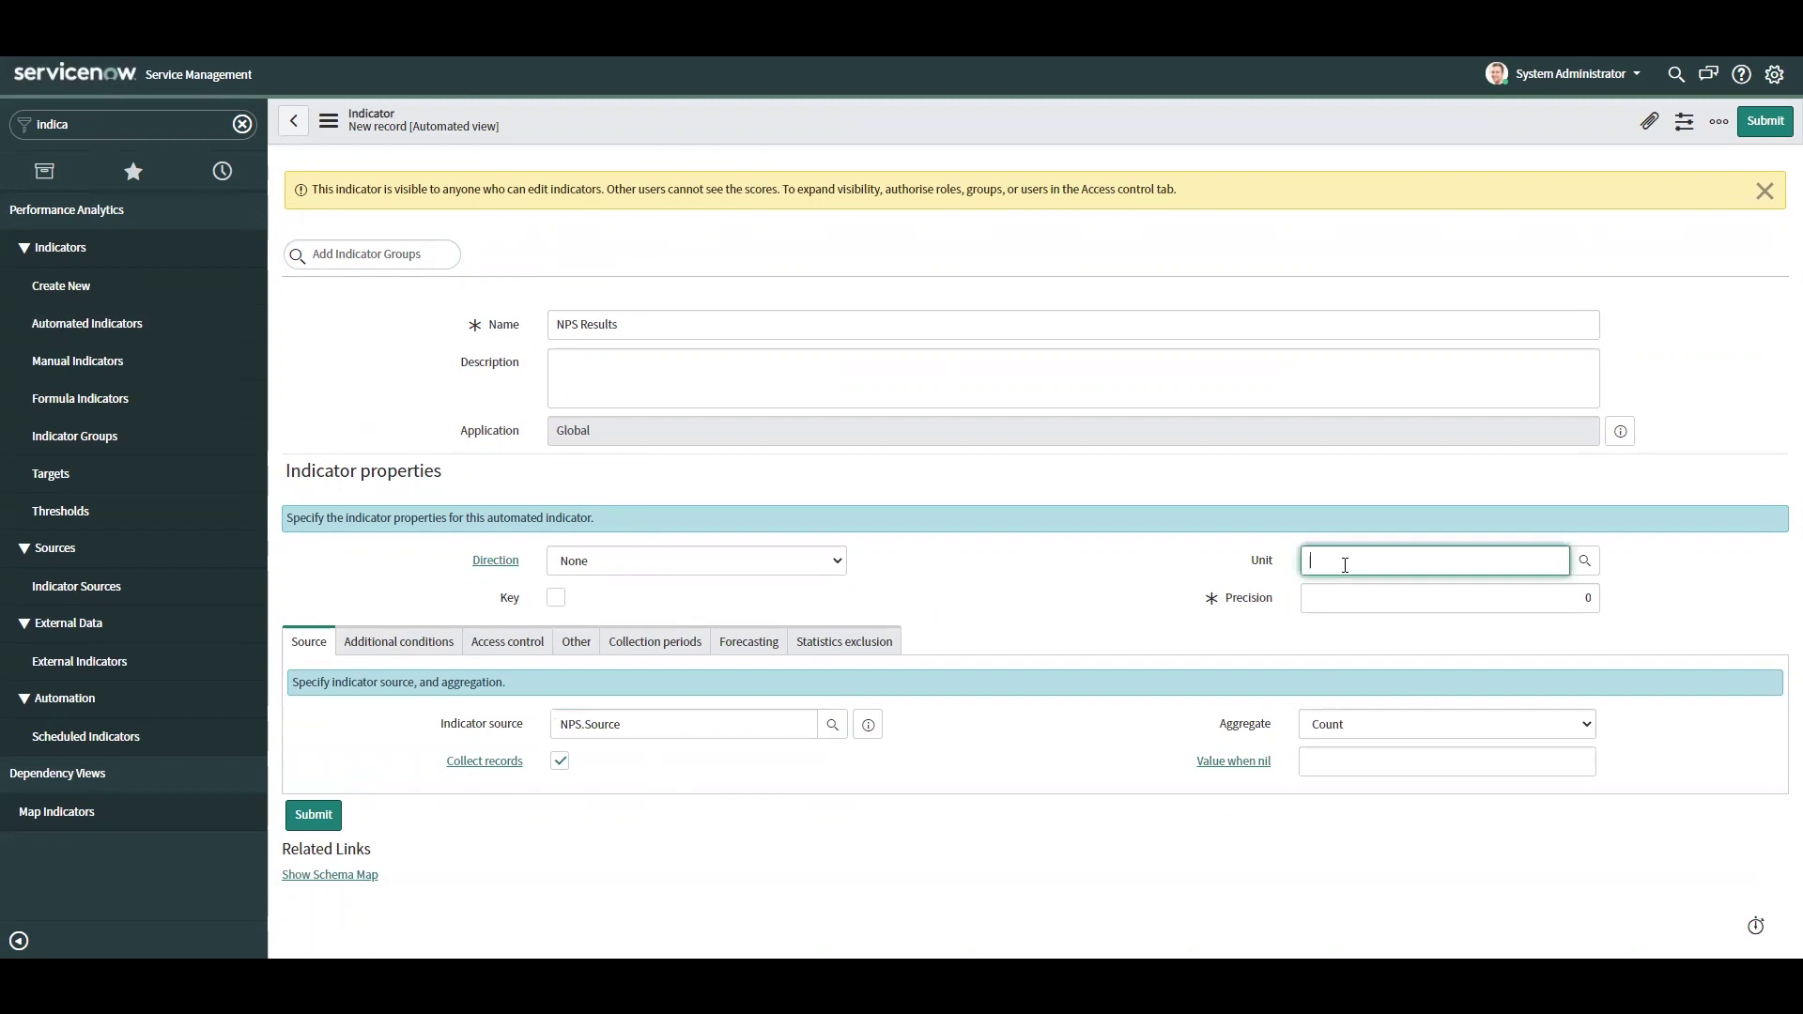
{"action": "type", "text": "#"}
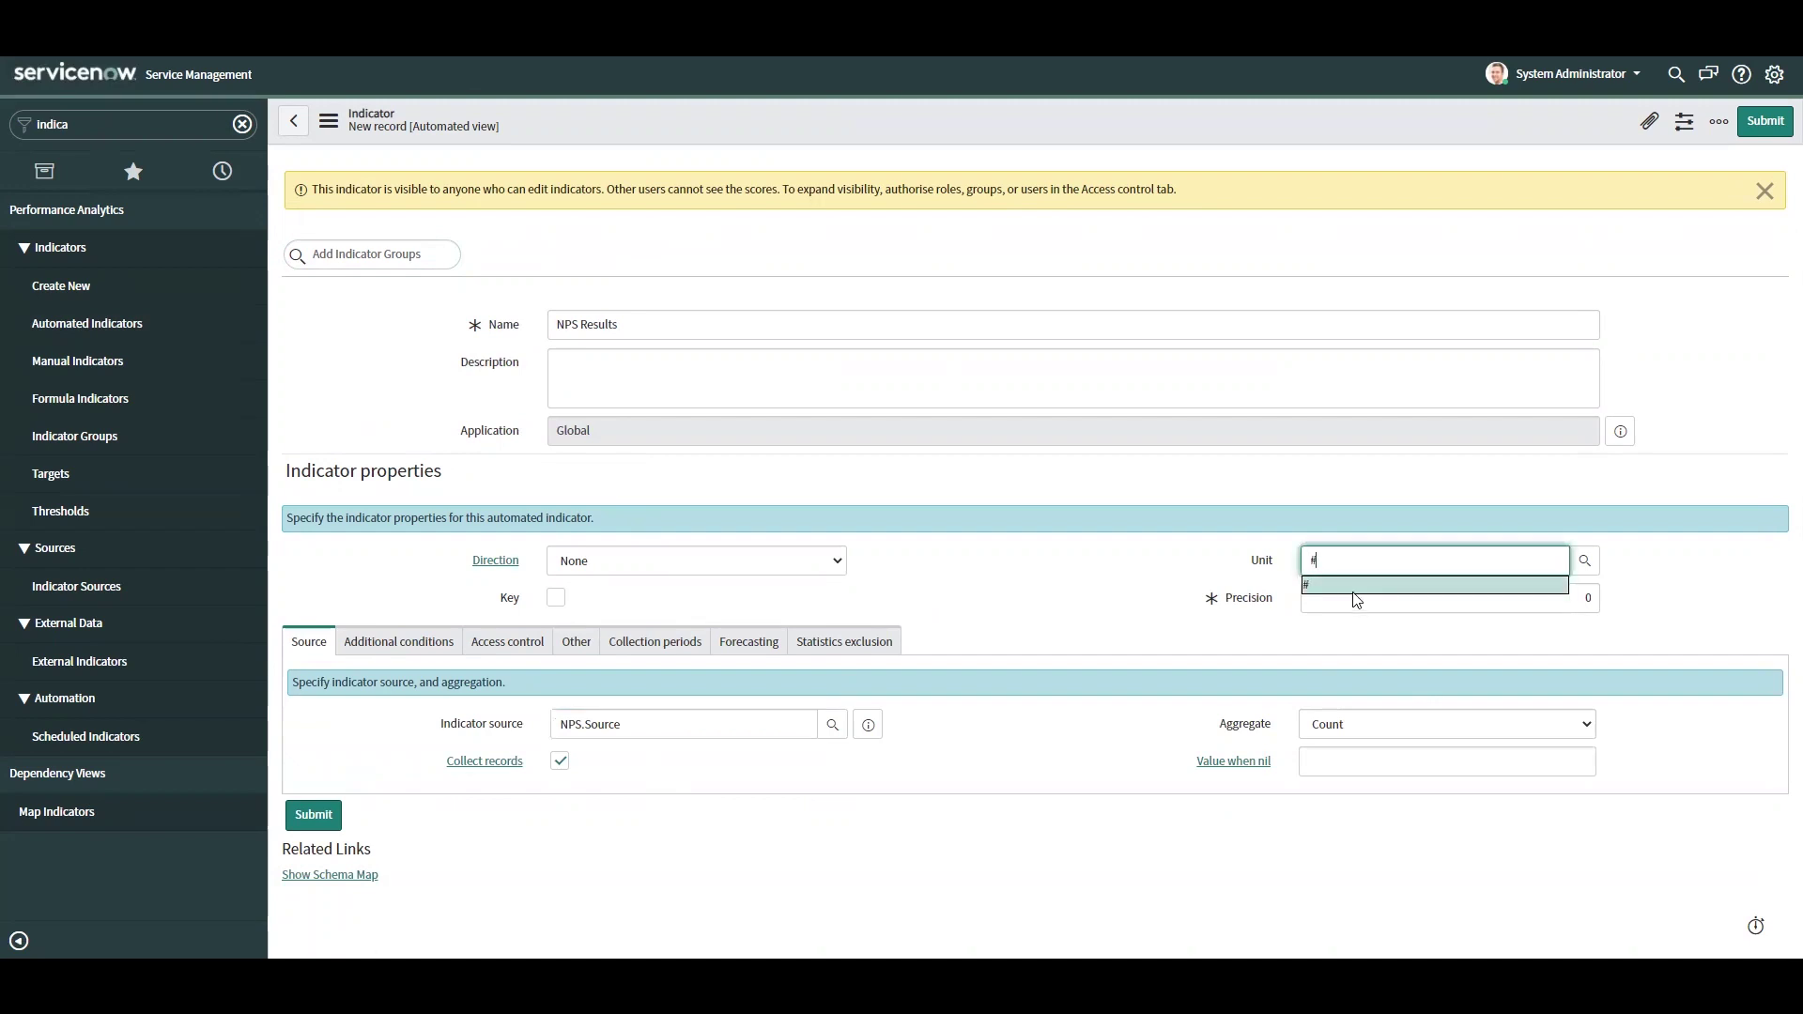
{"action": "left_click", "coordinate": [1353, 593]}
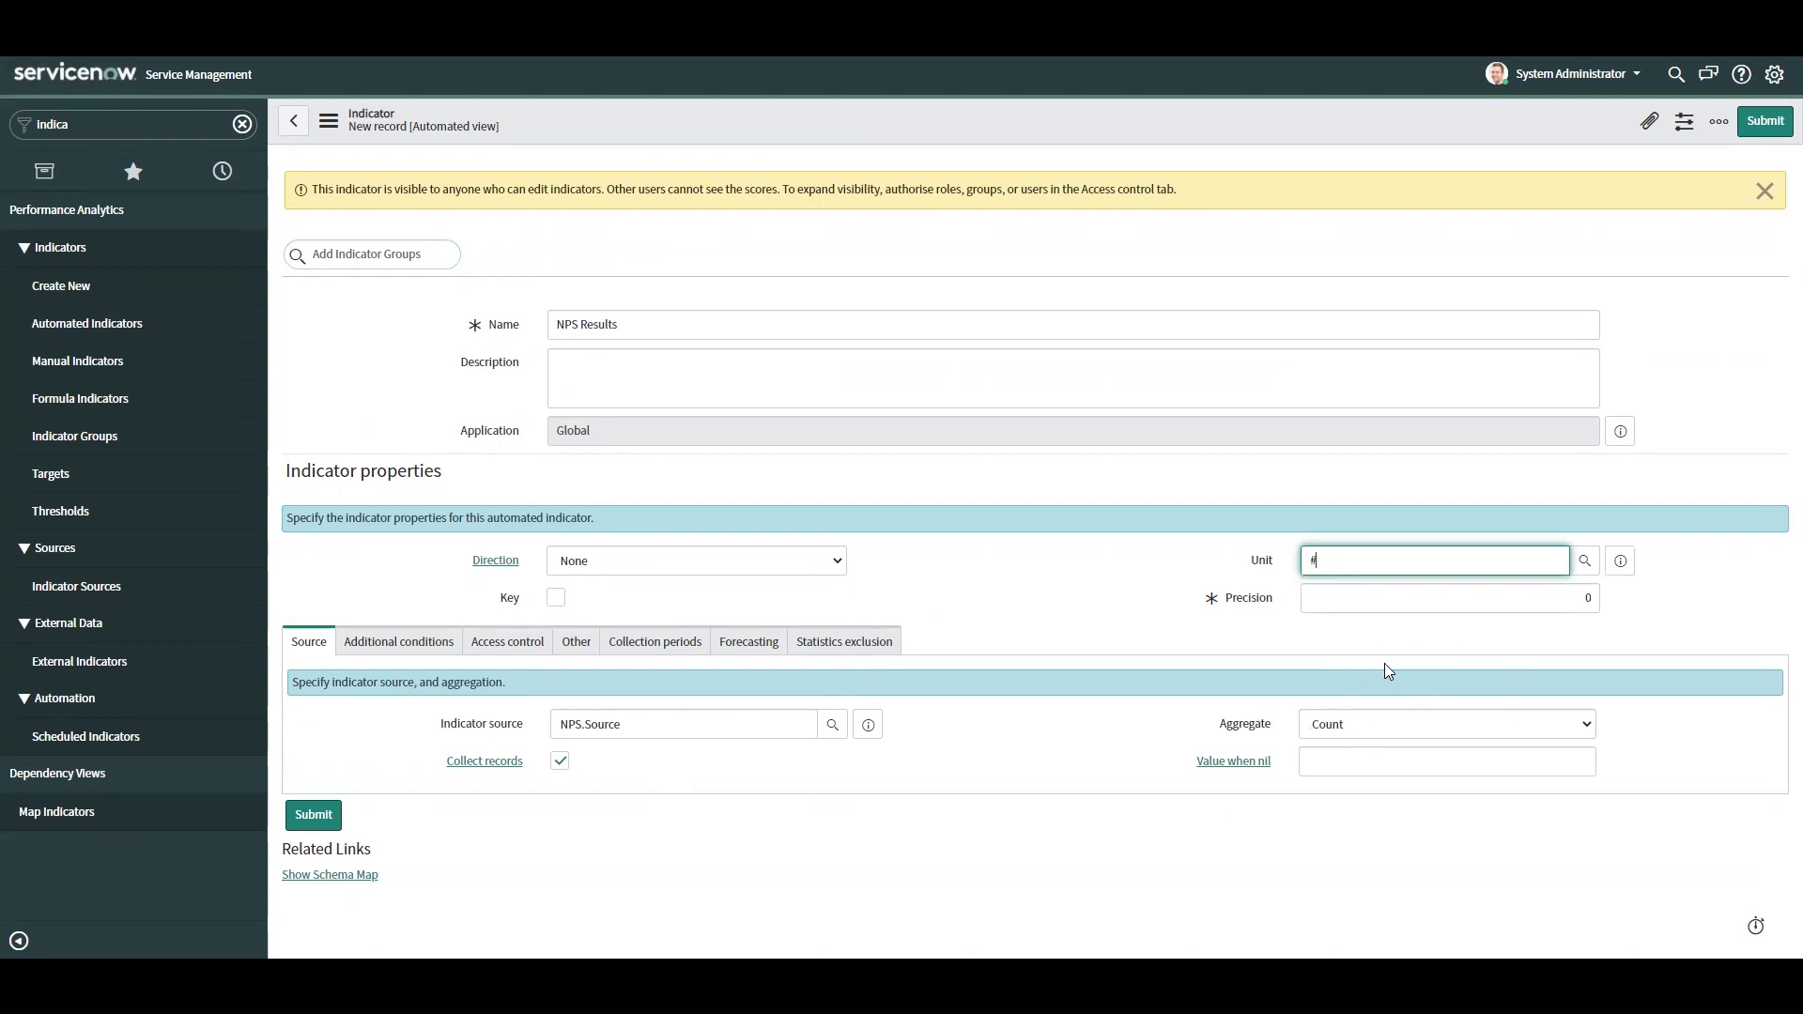
{"action": "left_click", "coordinate": [1374, 765]}
{"action": "type", "text": "0"}
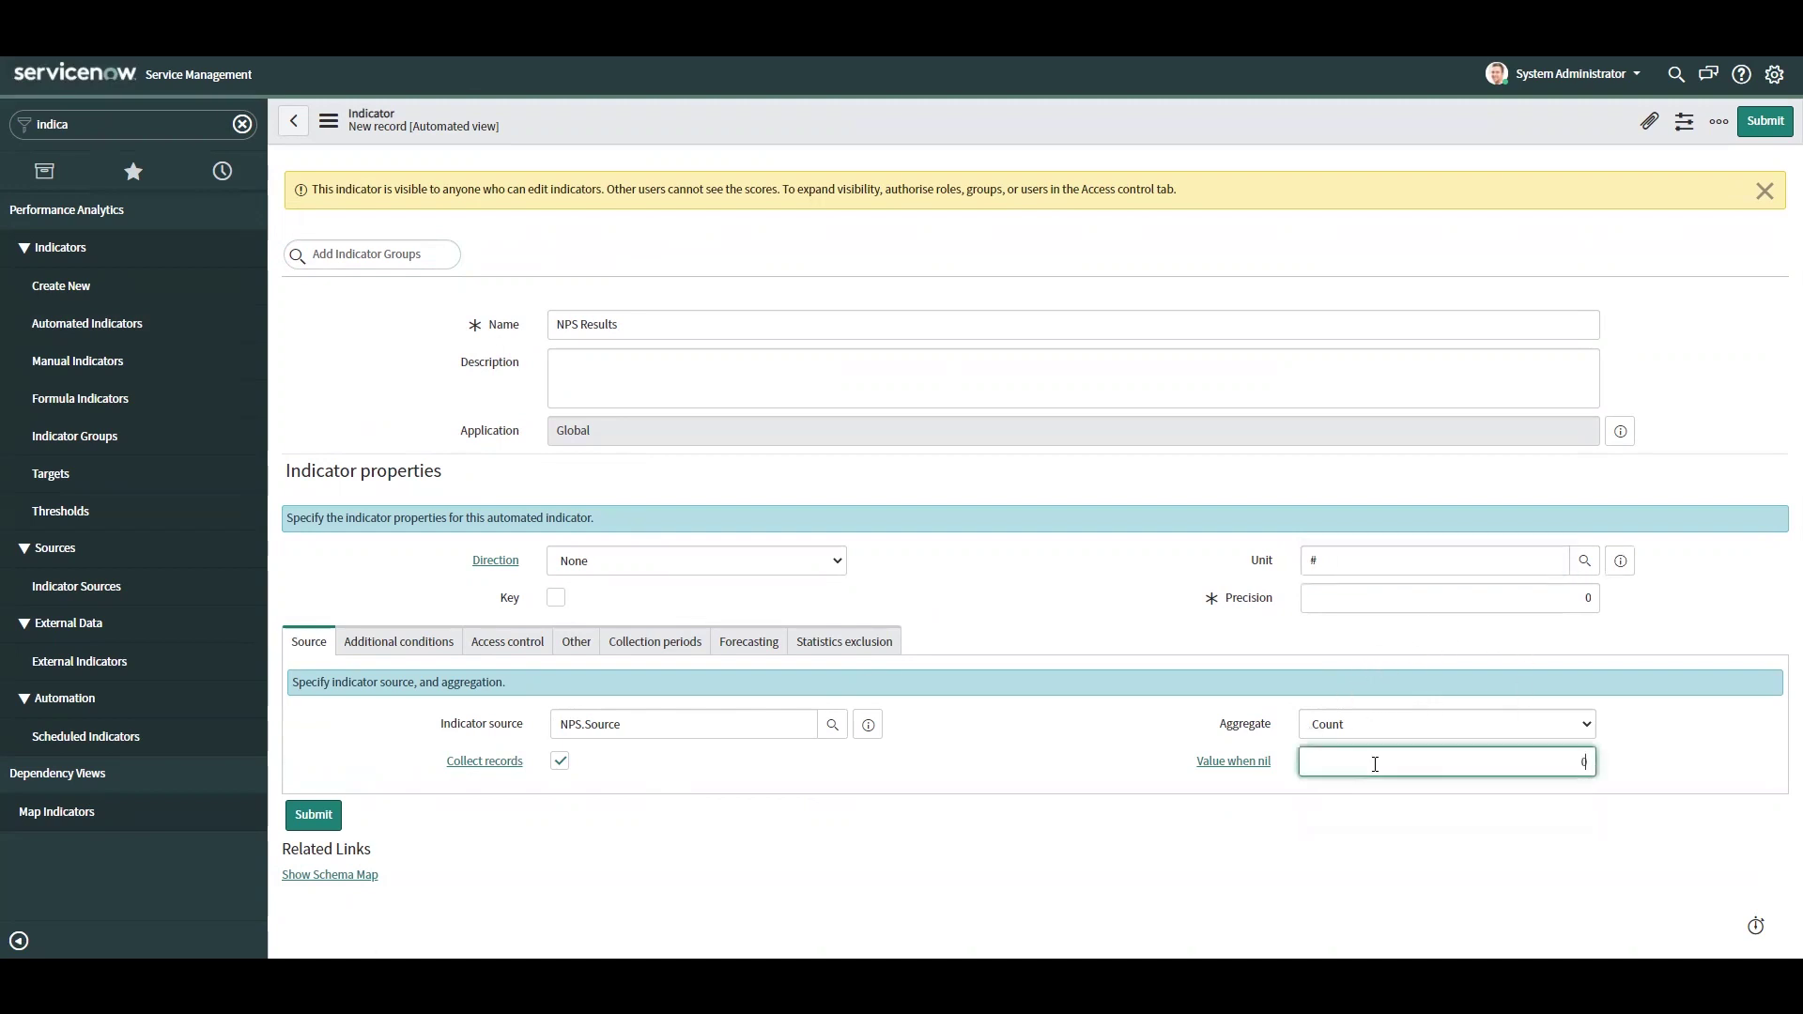
{"action": "left_click", "coordinate": [1338, 838]}
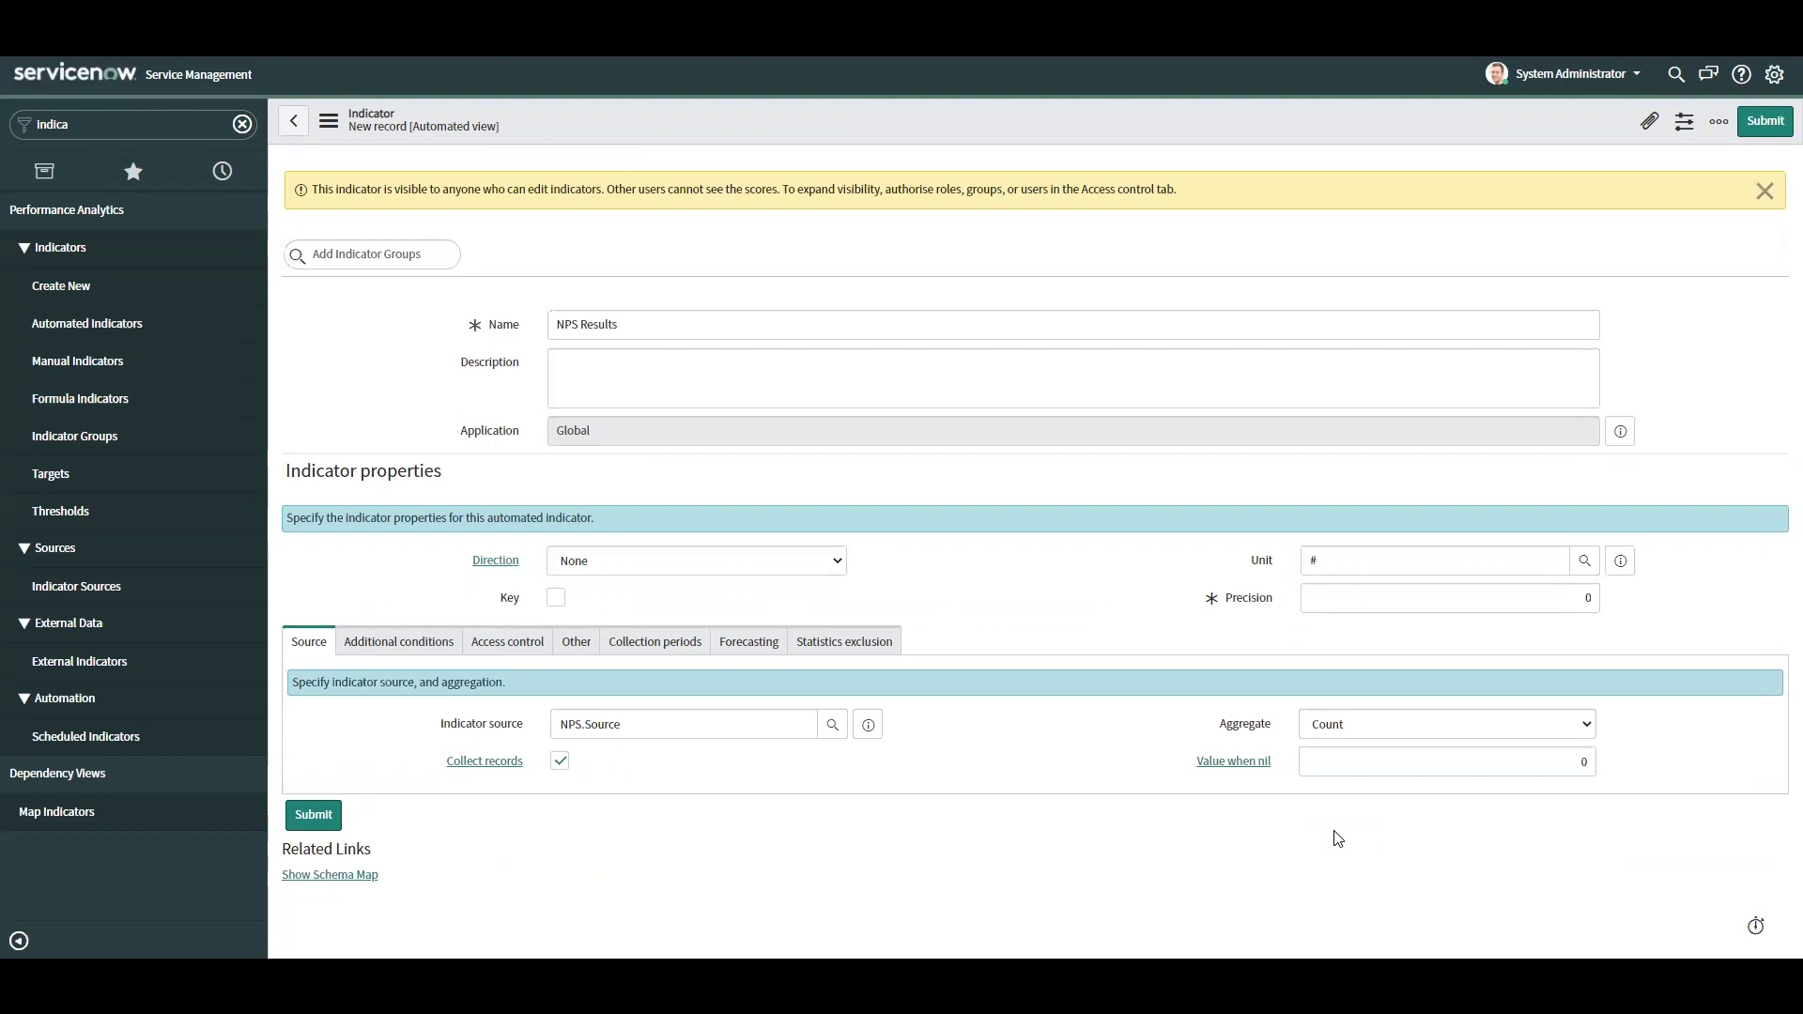
{"action": "left_click", "coordinate": [575, 564]}
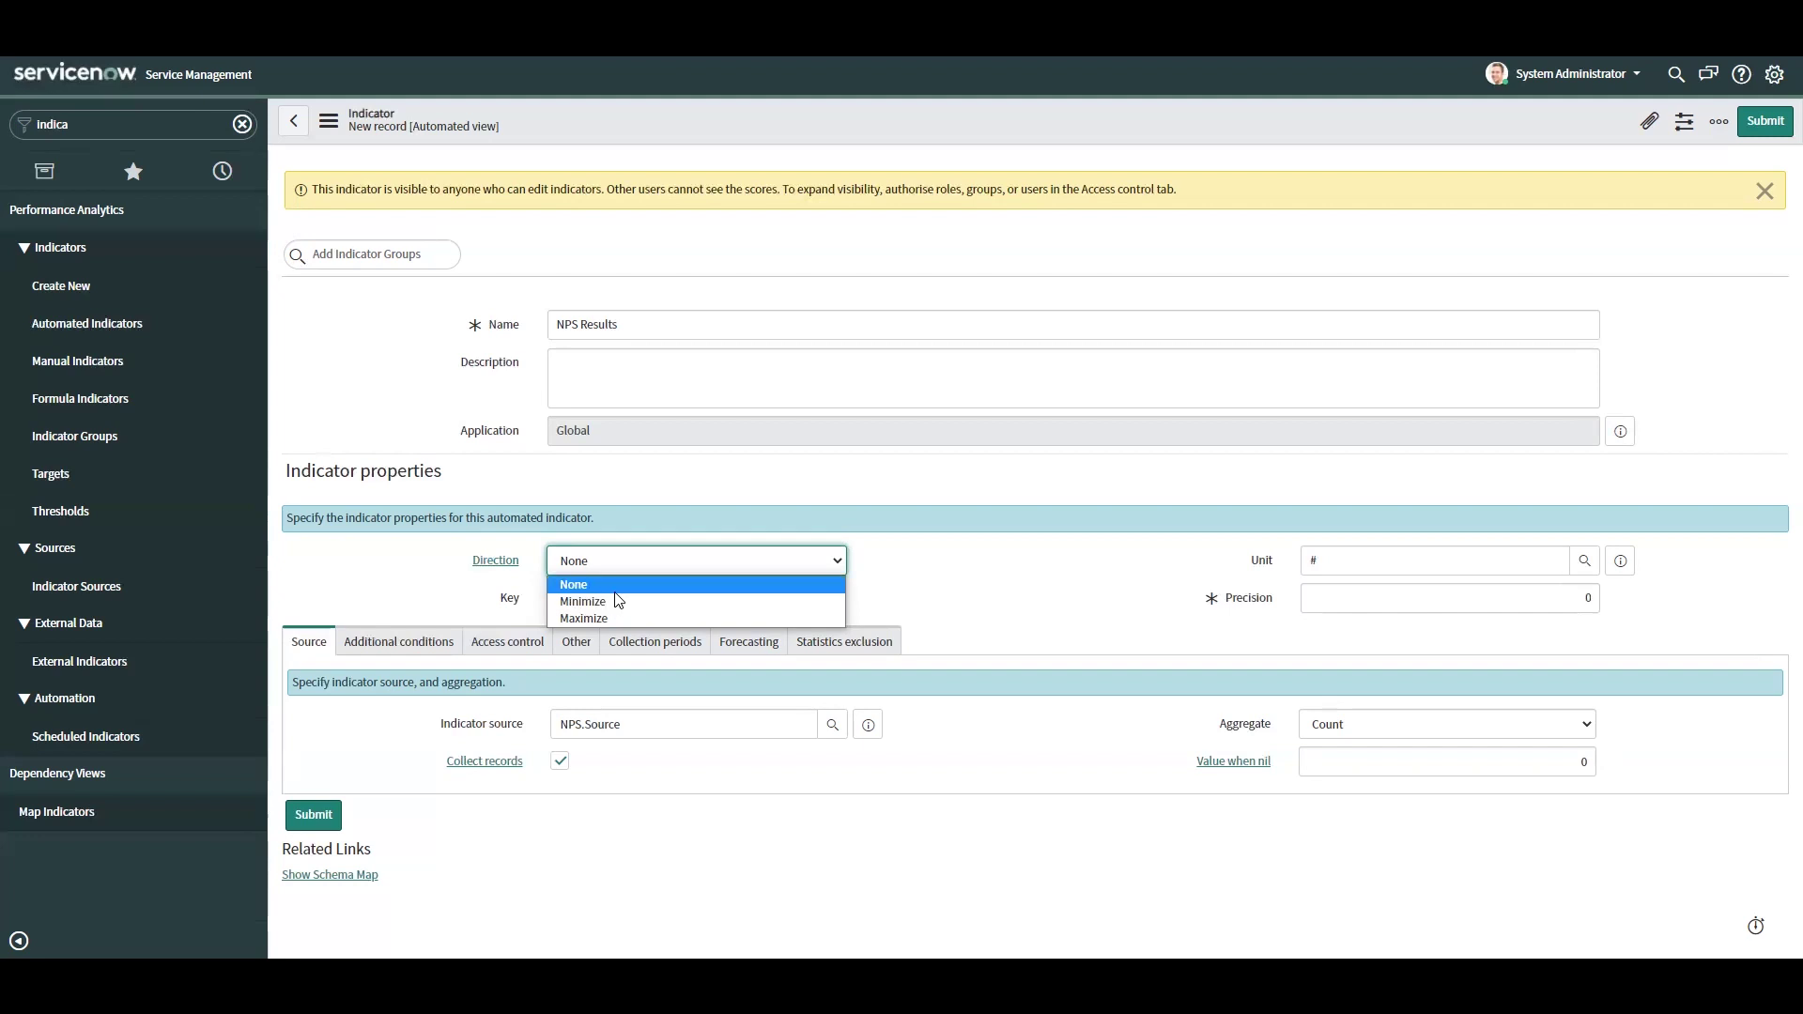
- Keep direction None and publish NPS Results on Analytics Hub
{"action": "left_click", "coordinate": [620, 591]}
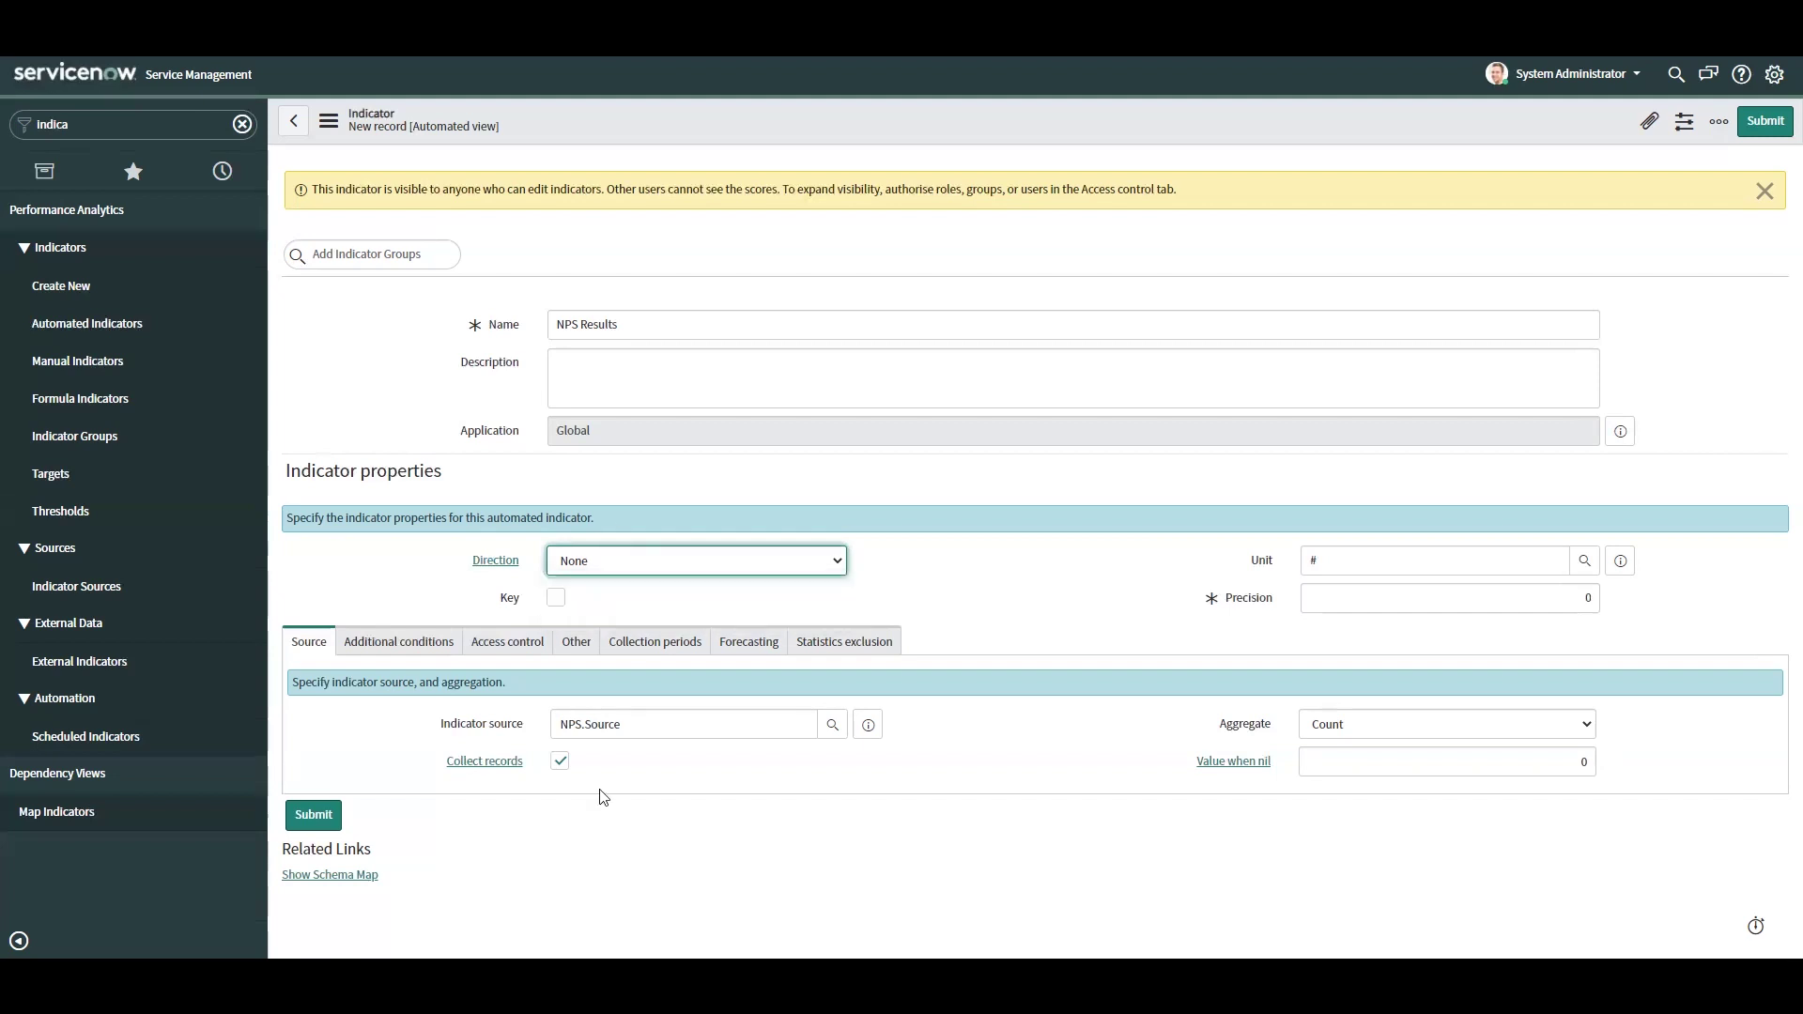
{"action": "left_click", "coordinate": [406, 654]}
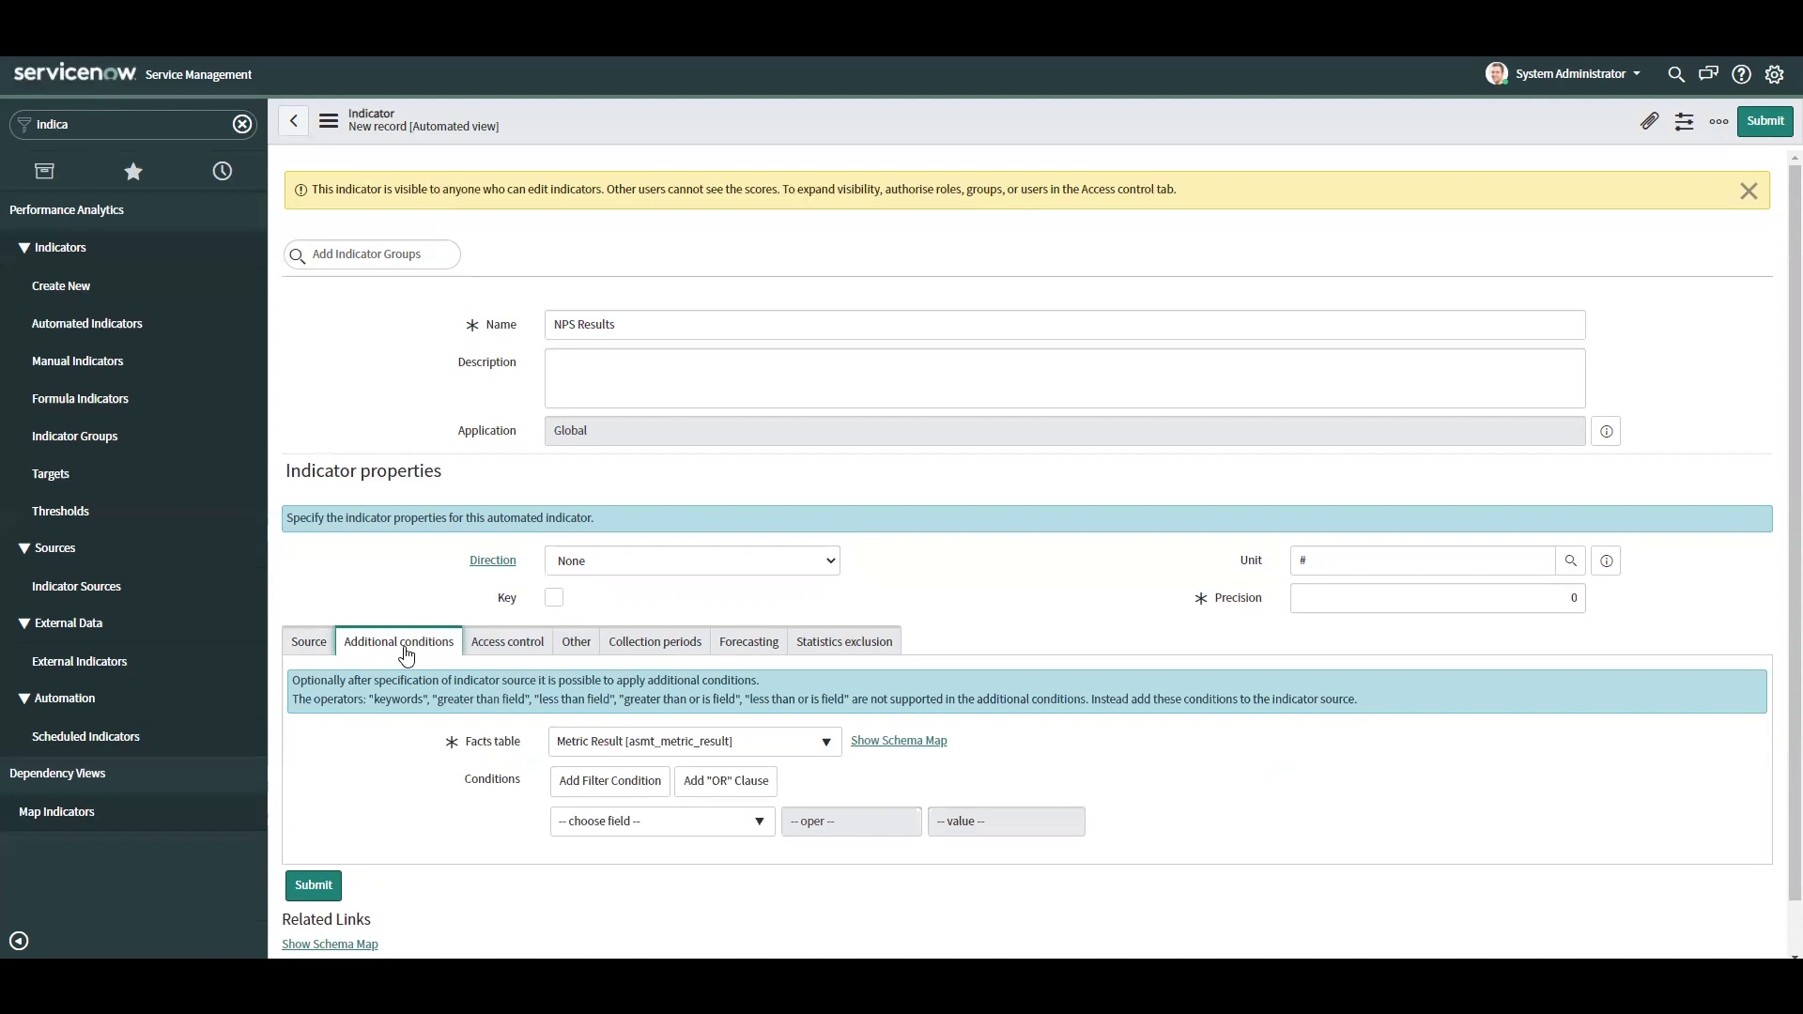
{"action": "left_click", "coordinate": [503, 642]}
{"action": "left_click", "coordinate": [557, 725]}
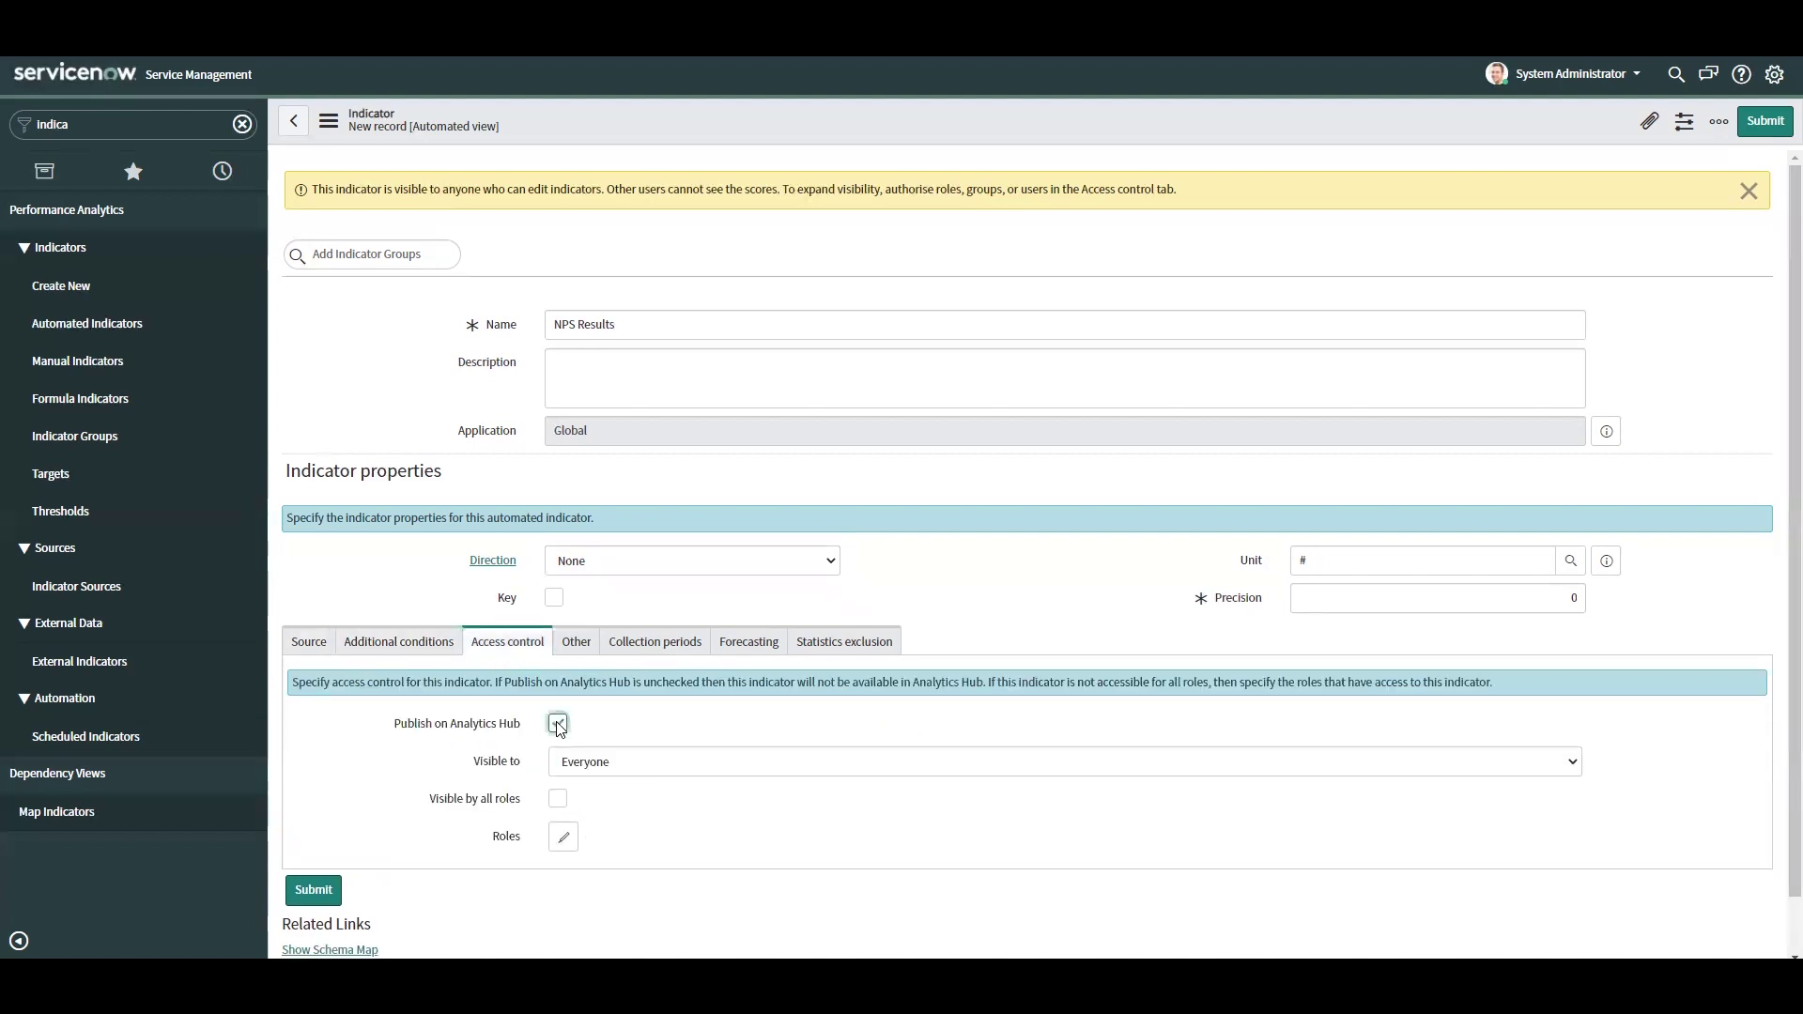
- Enable rendering of continuous lines and save the NPS Results indicator
{"action": "left_click", "coordinate": [574, 648]}
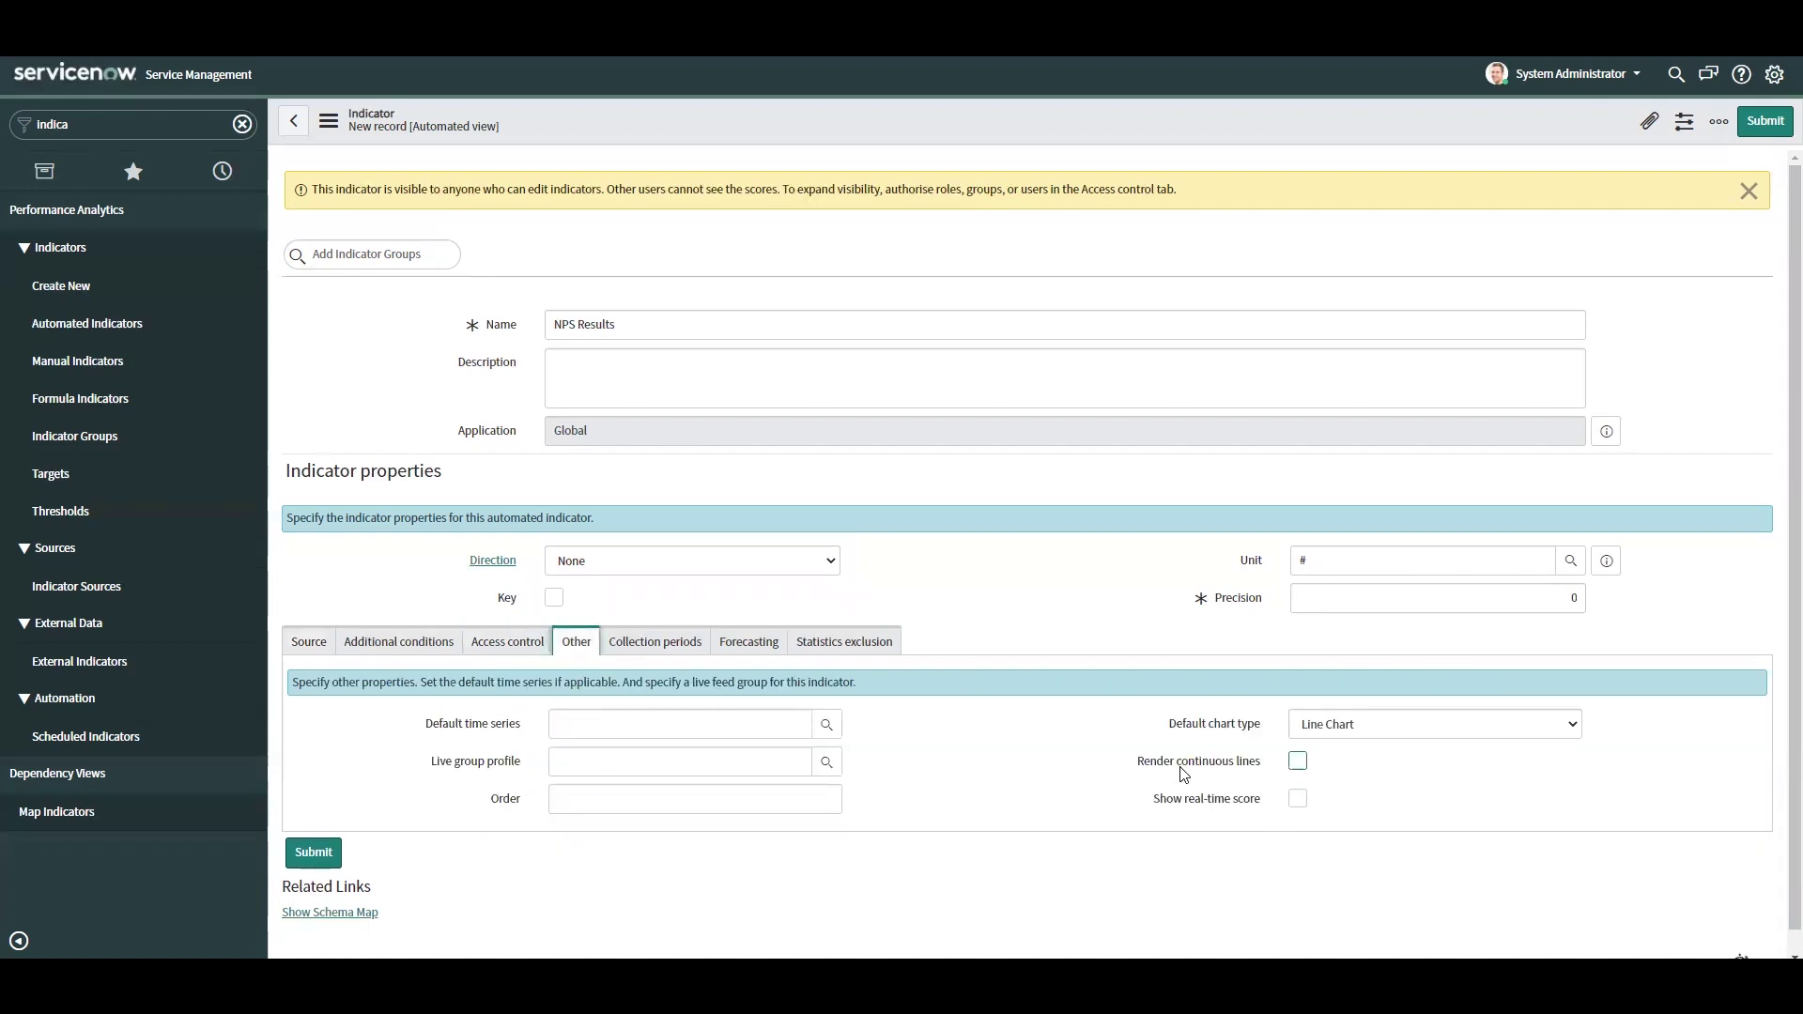
{"action": "left_click", "coordinate": [1300, 763]}
{"action": "right_click", "coordinate": [579, 149]}
{"action": "left_click", "coordinate": [585, 156]}
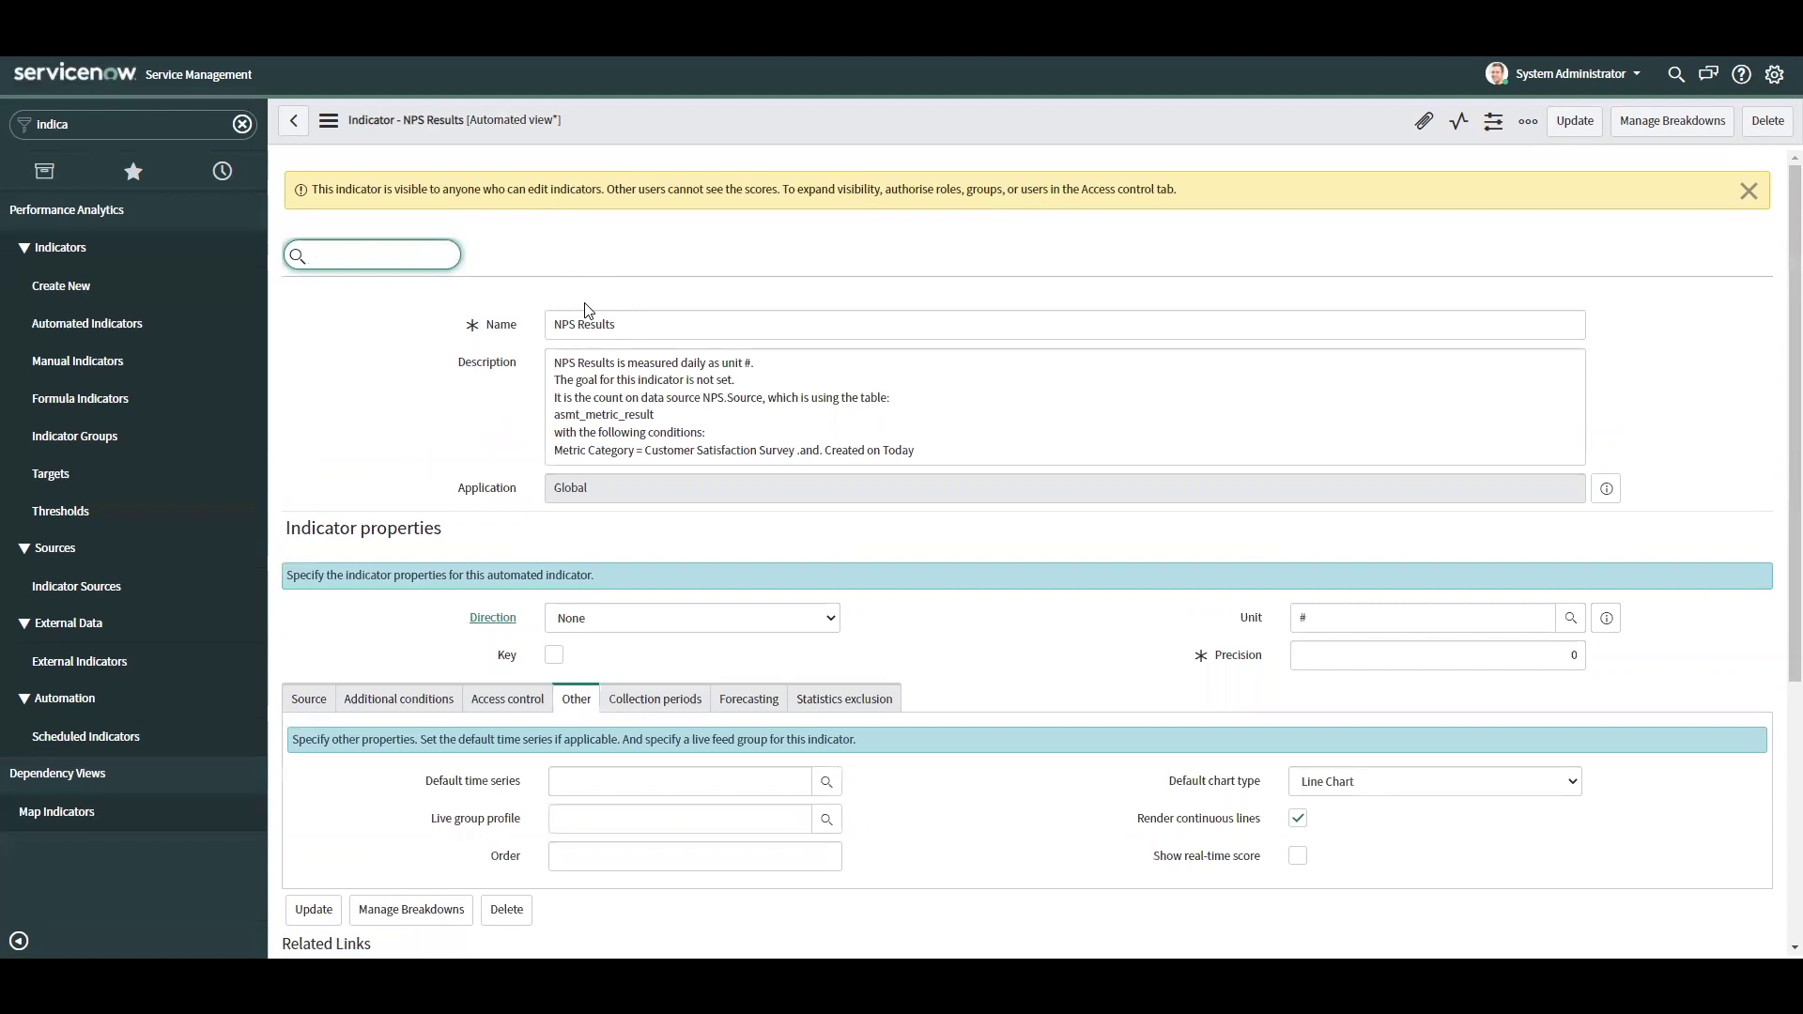
{"action": "left_click", "coordinate": [158, 118]}
- Create a new bucket group named NPS Category
{"action": "type", "text": "bucket"}
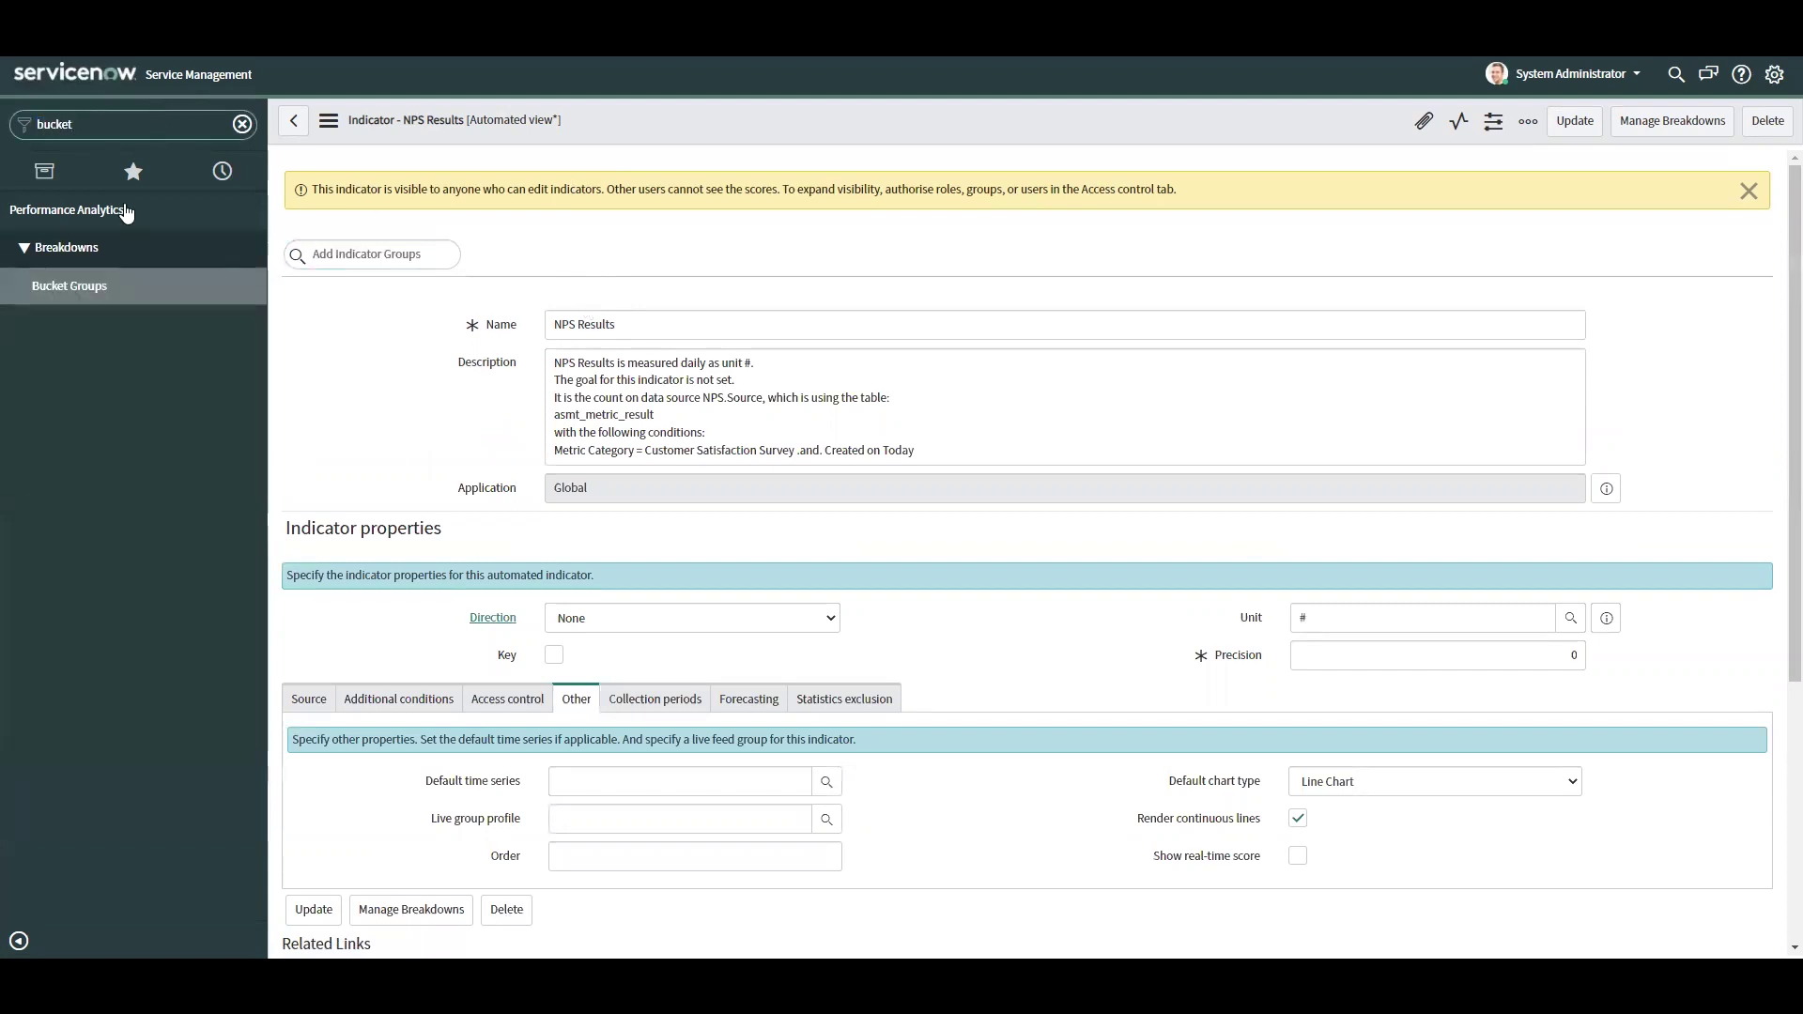
{"action": "left_click", "coordinate": [101, 297]}
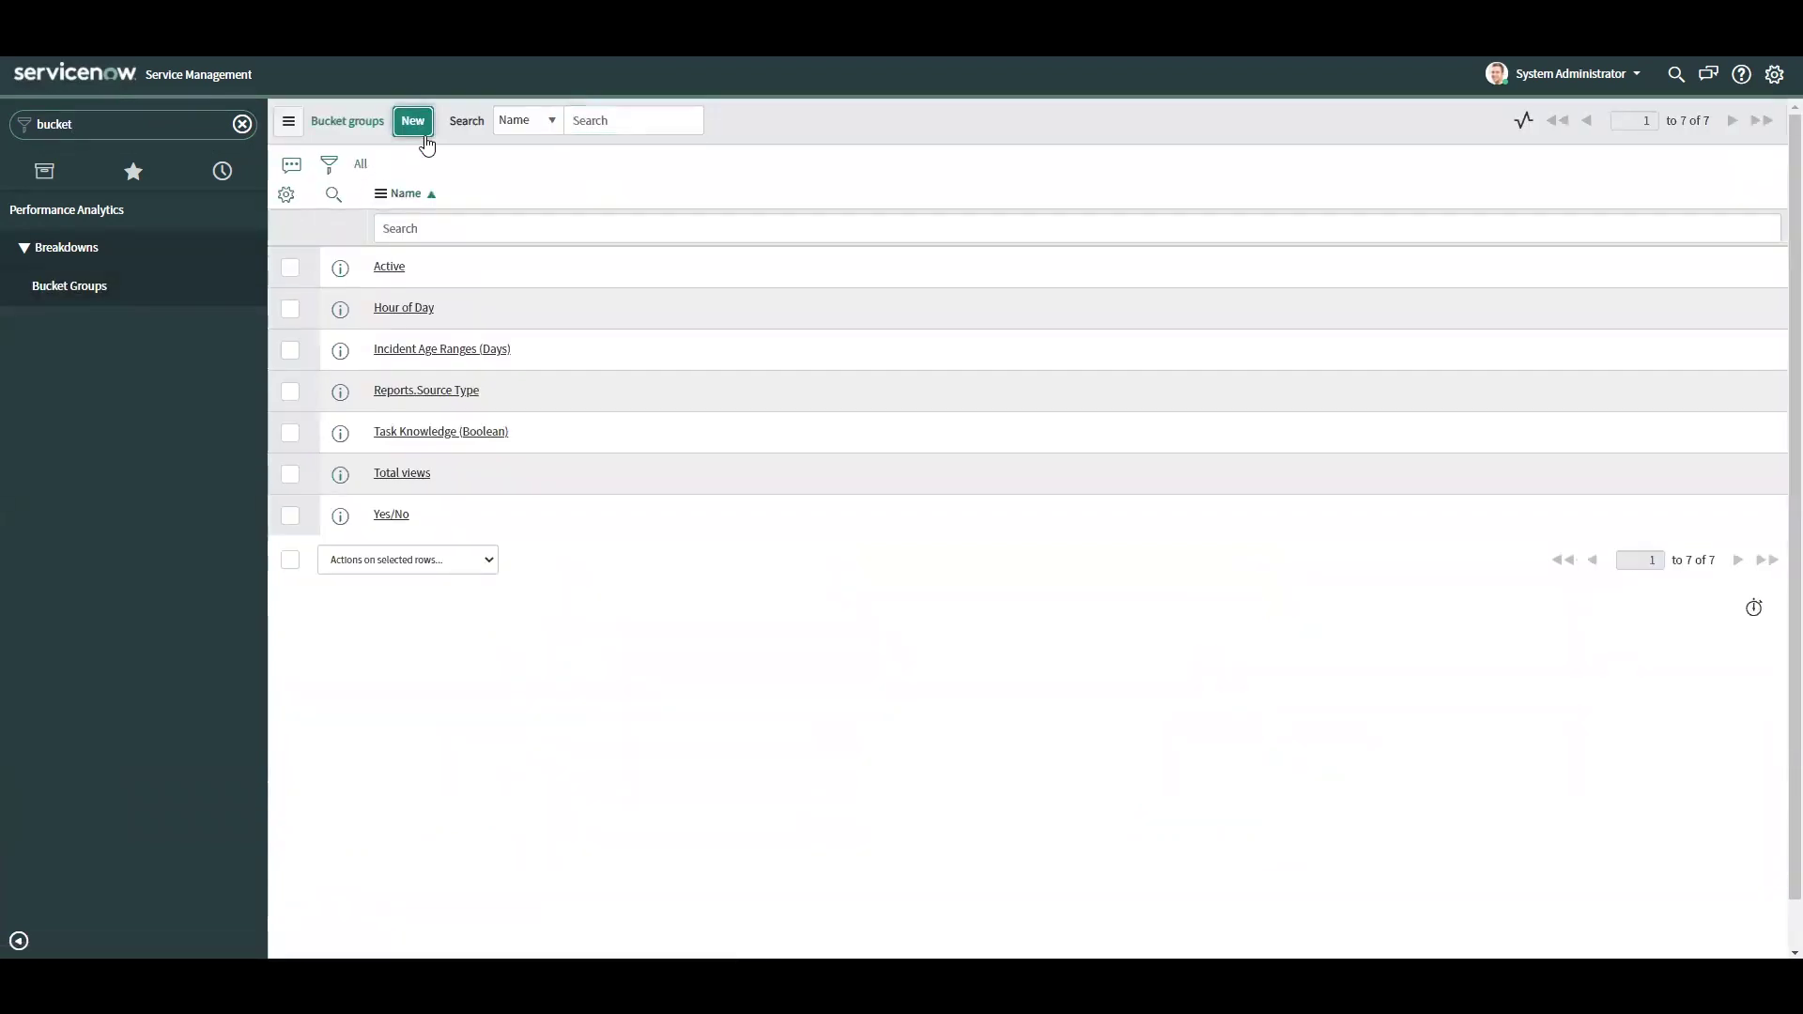
{"action": "left_click", "coordinate": [425, 135]}
{"action": "type", "text": "NPS Category"}
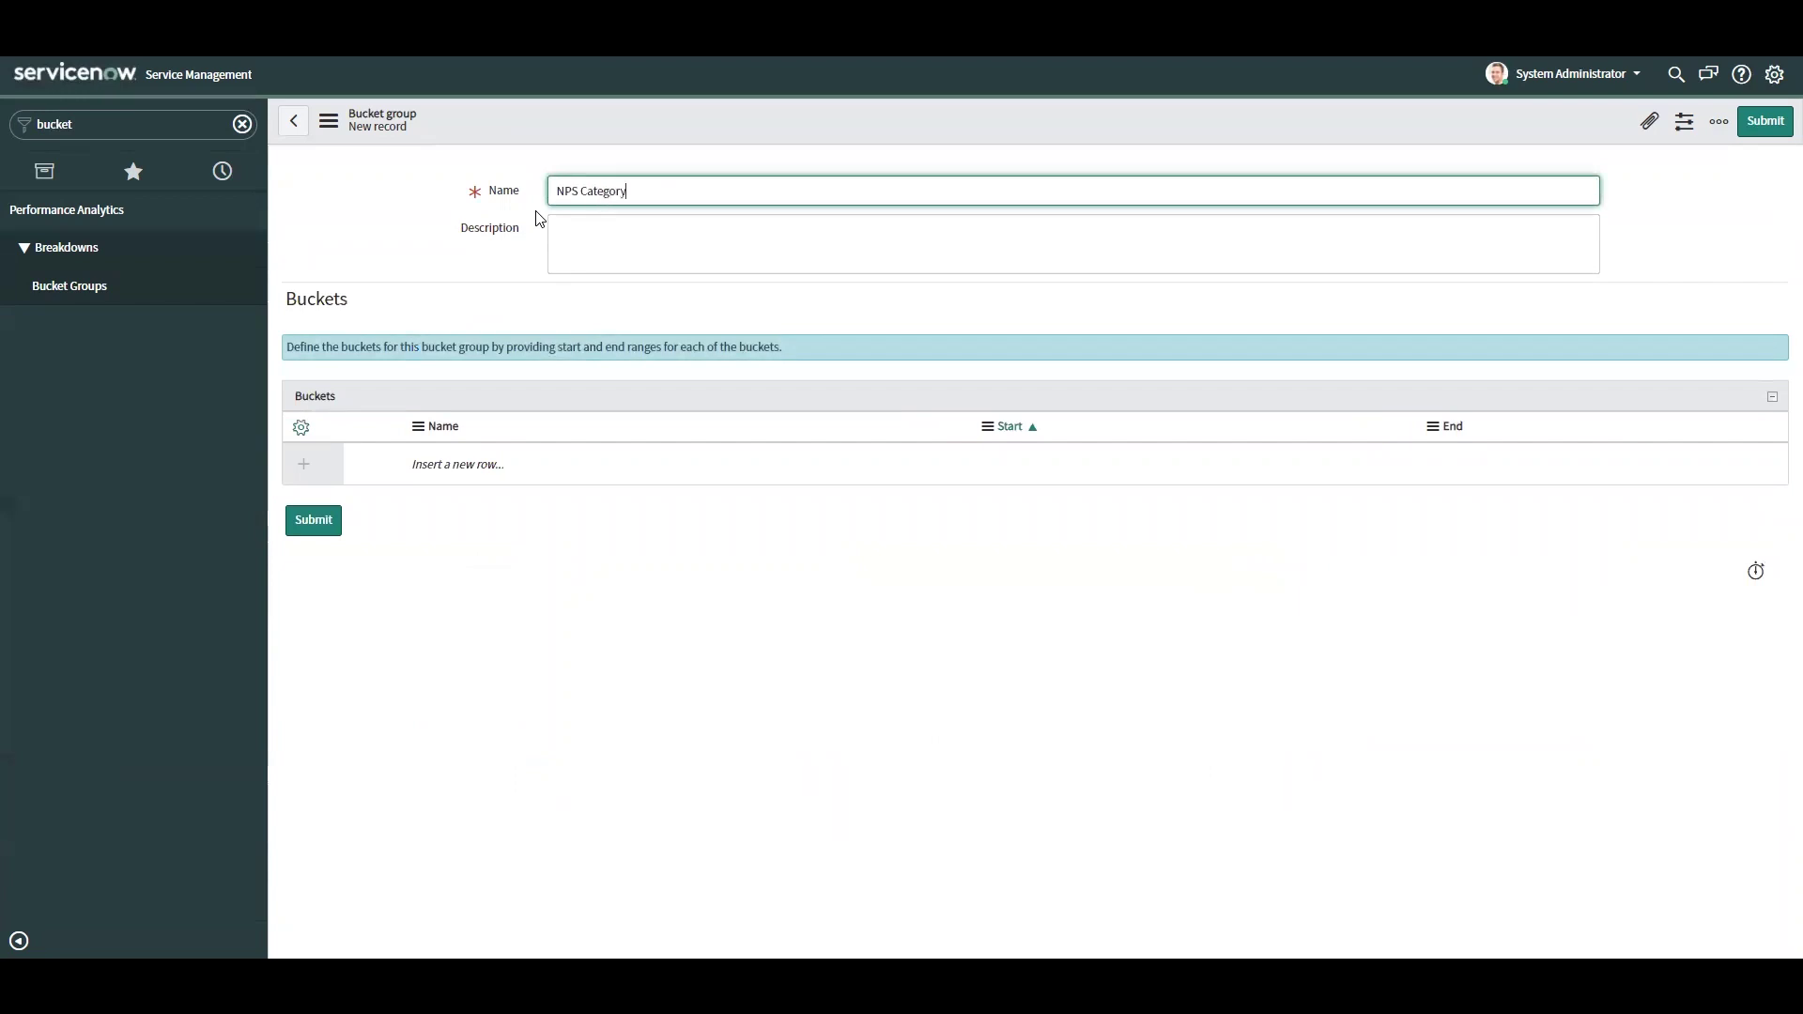
- Add three buckets to NPS Category: Detractors, Passives and Promoters
{"action": "left_click", "coordinate": [503, 463]}
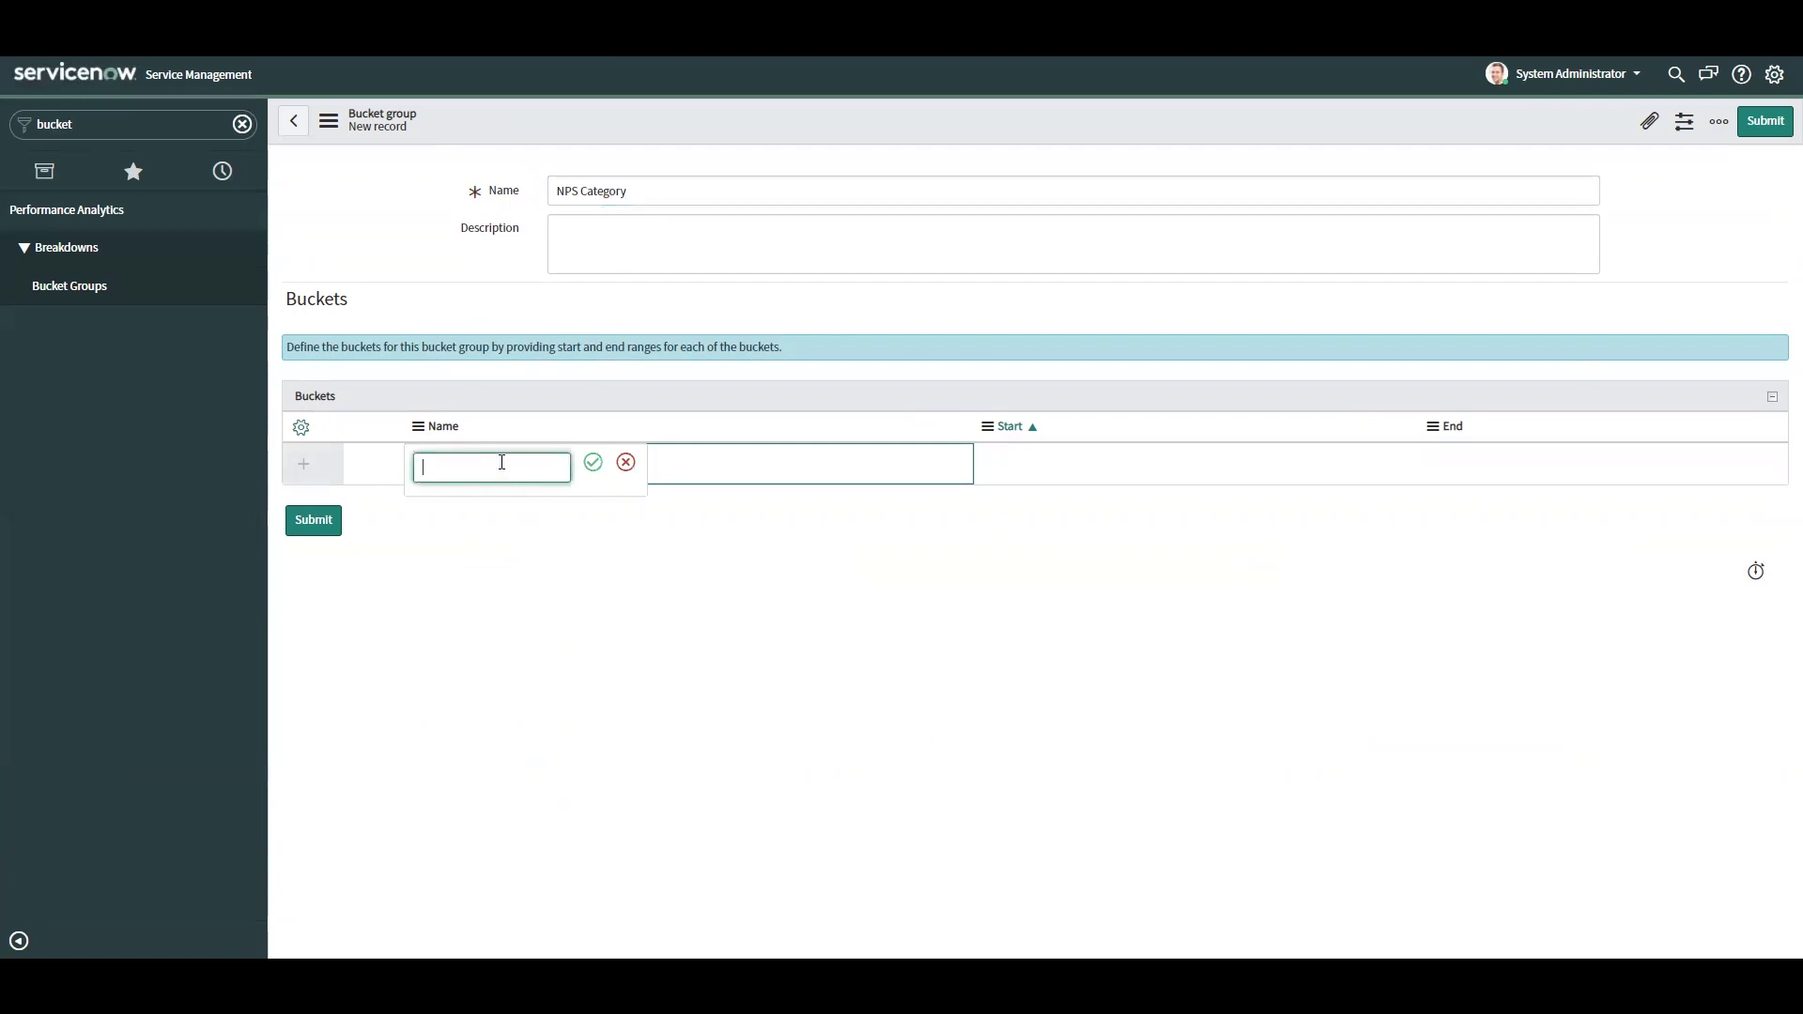
{"action": "type", "text": "Detar"}
{"action": "key", "text": "BackSpace"}
{"action": "key", "text": "BackSpace"}
{"action": "type", "text": "ra"}
{"action": "key", "text": "Return"}
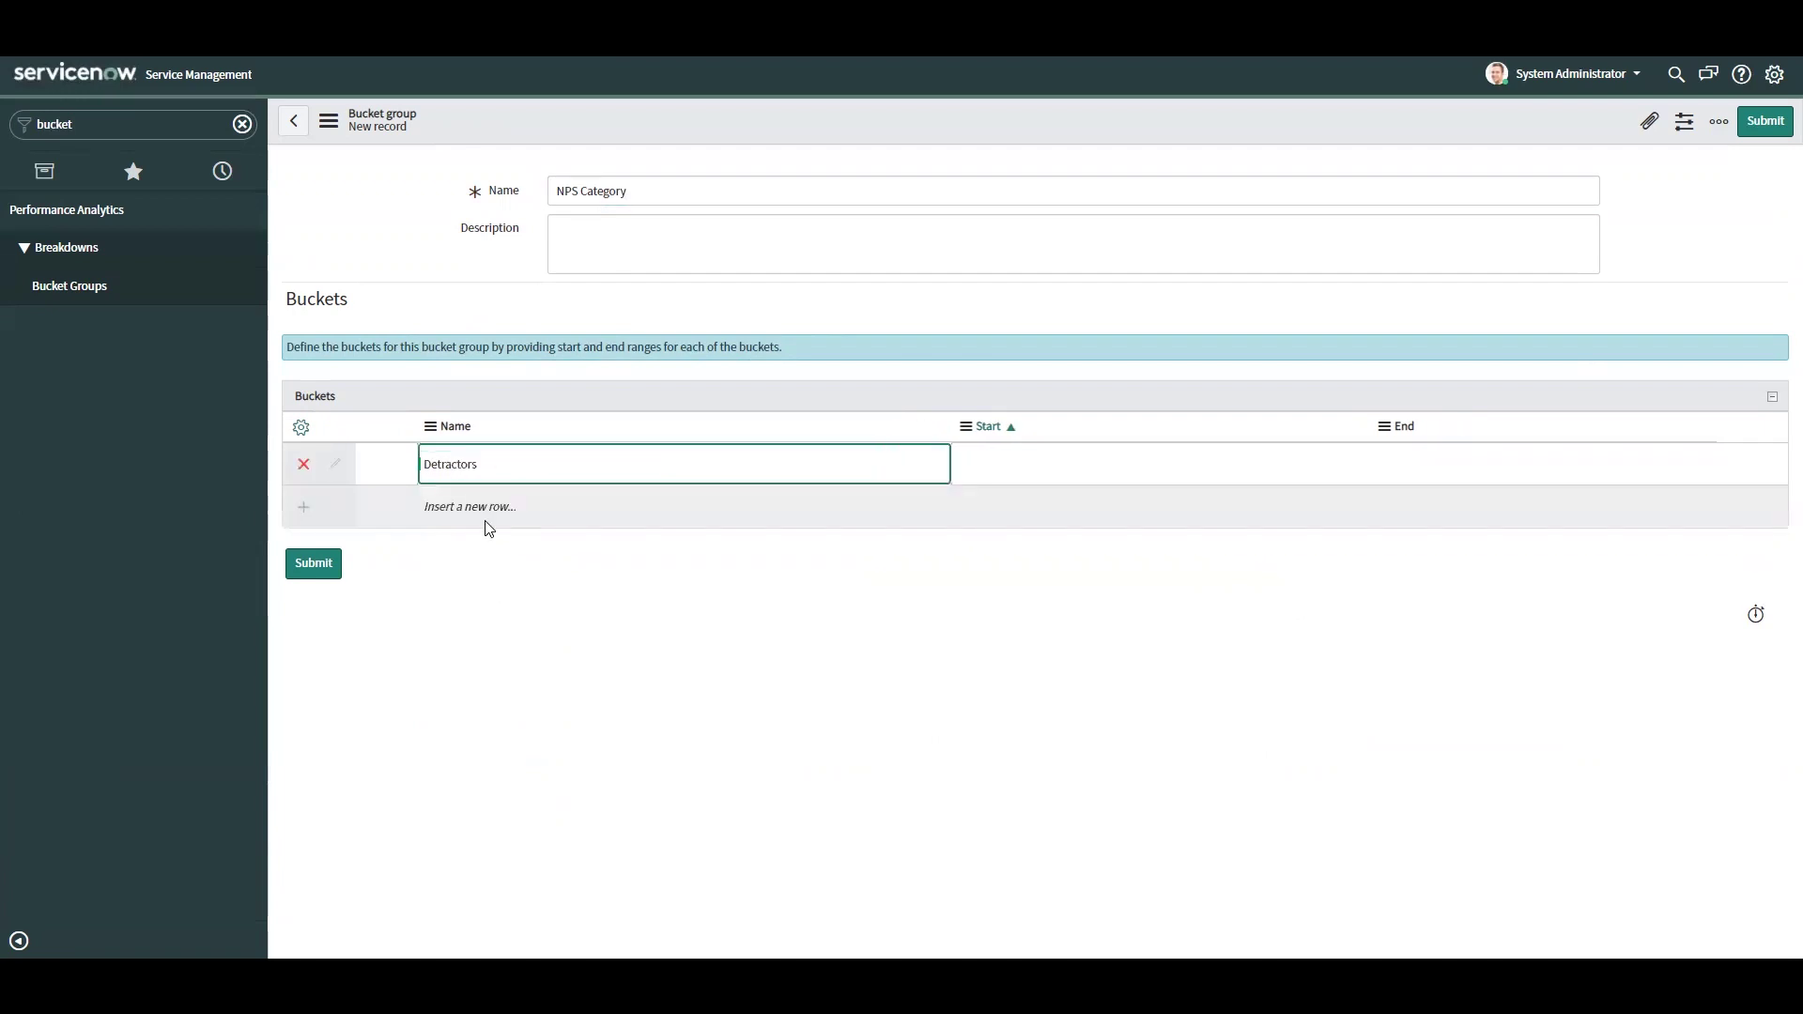
{"action": "left_click", "coordinate": [485, 516]}
{"action": "type", "text": "Passive"}
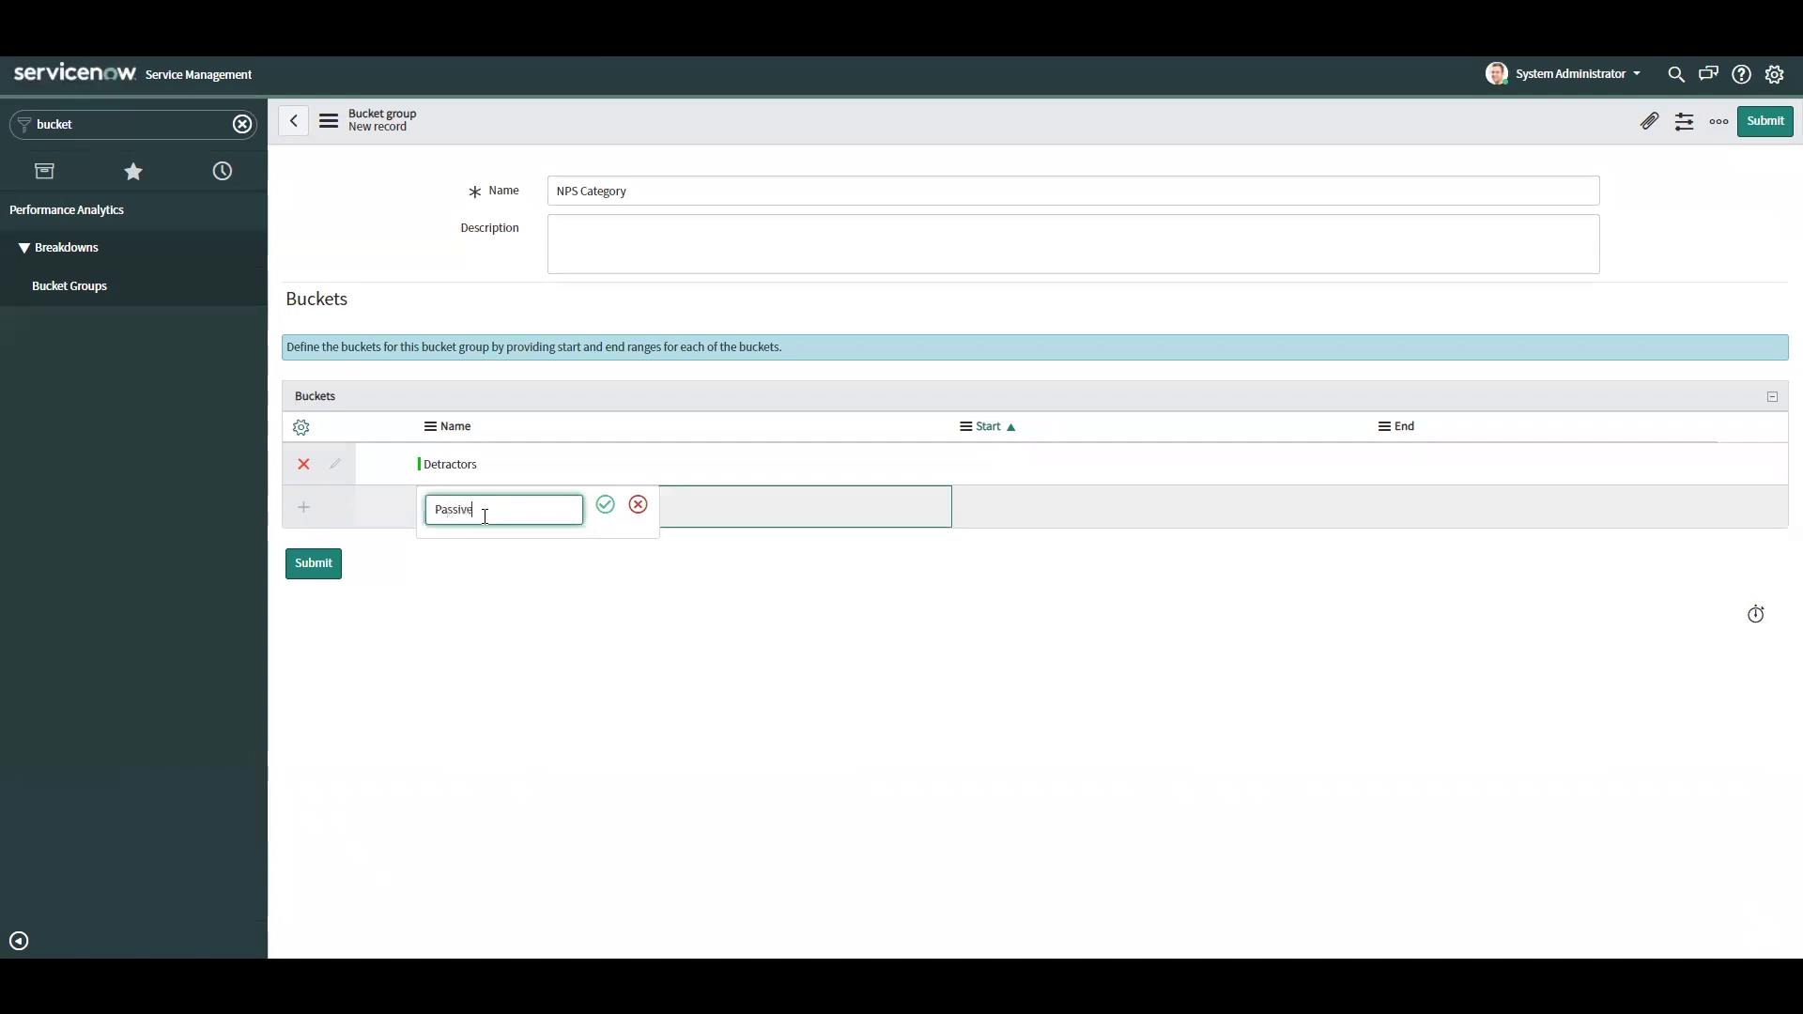
{"action": "type", "text": "s"}
{"action": "key", "text": "Return"}
{"action": "left_click", "coordinate": [479, 548]}
{"action": "type", "text": "P"}
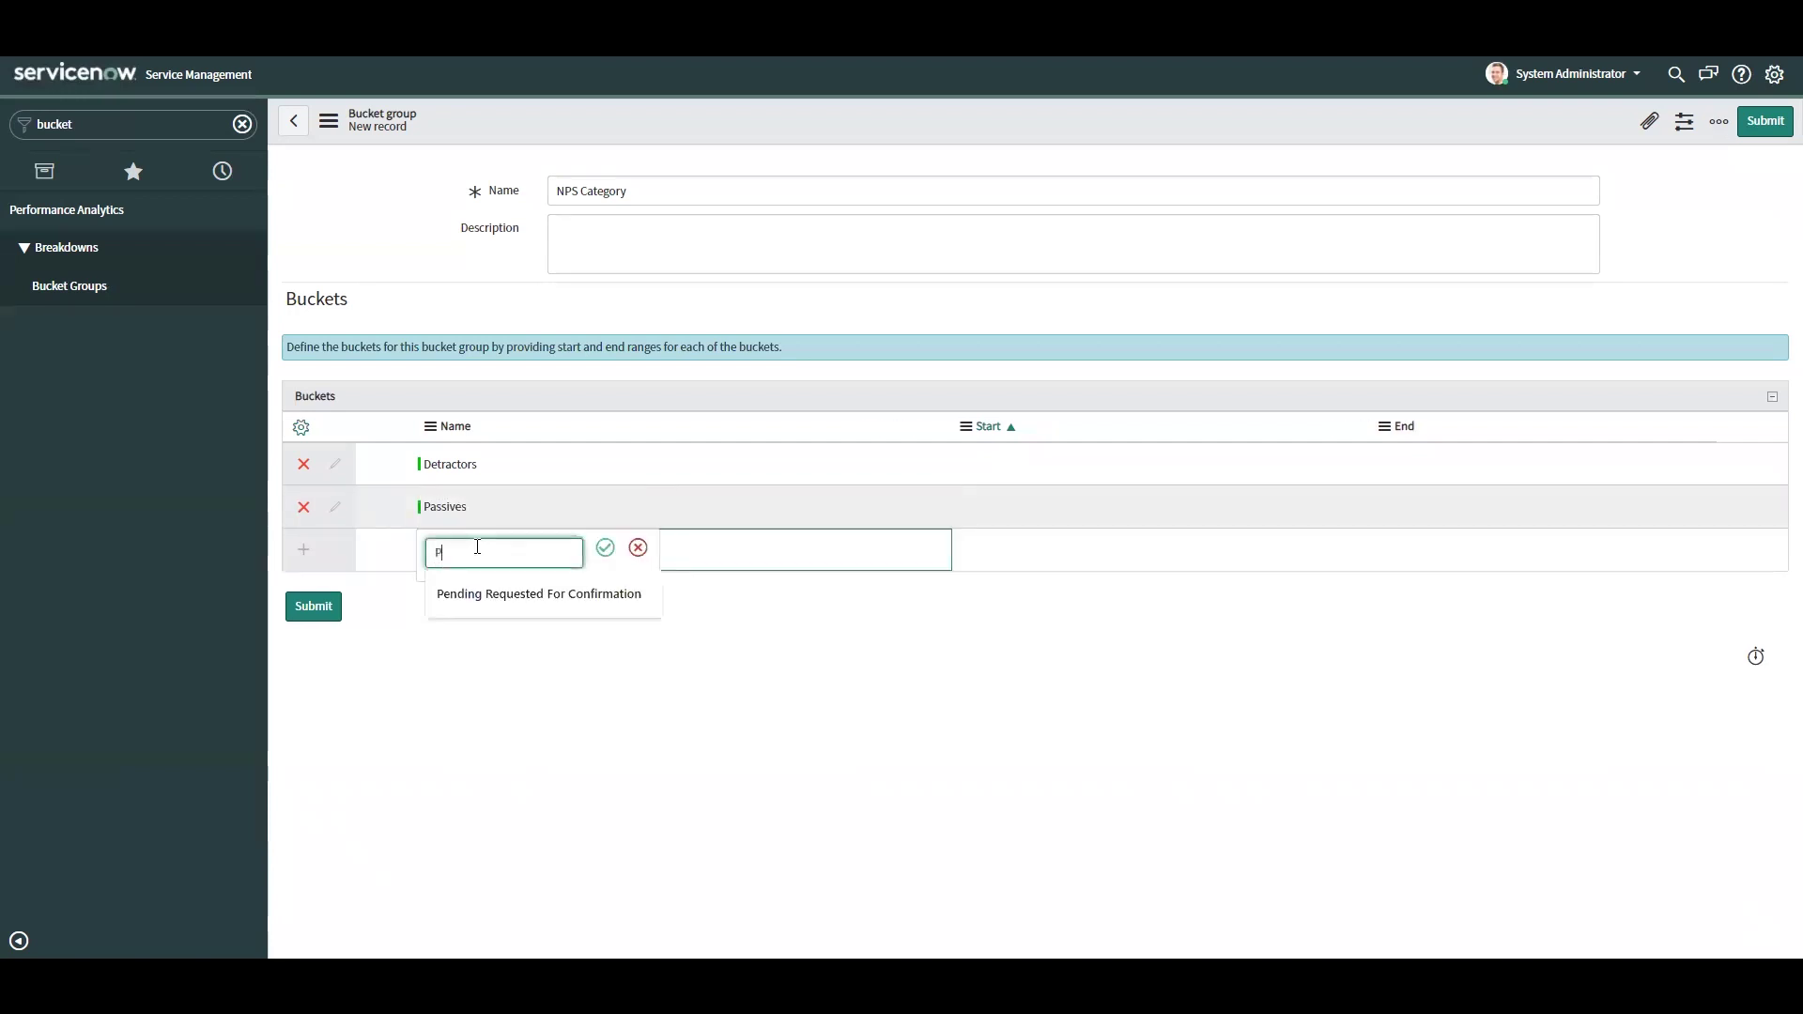
{"action": "type", "text": "romoters"}
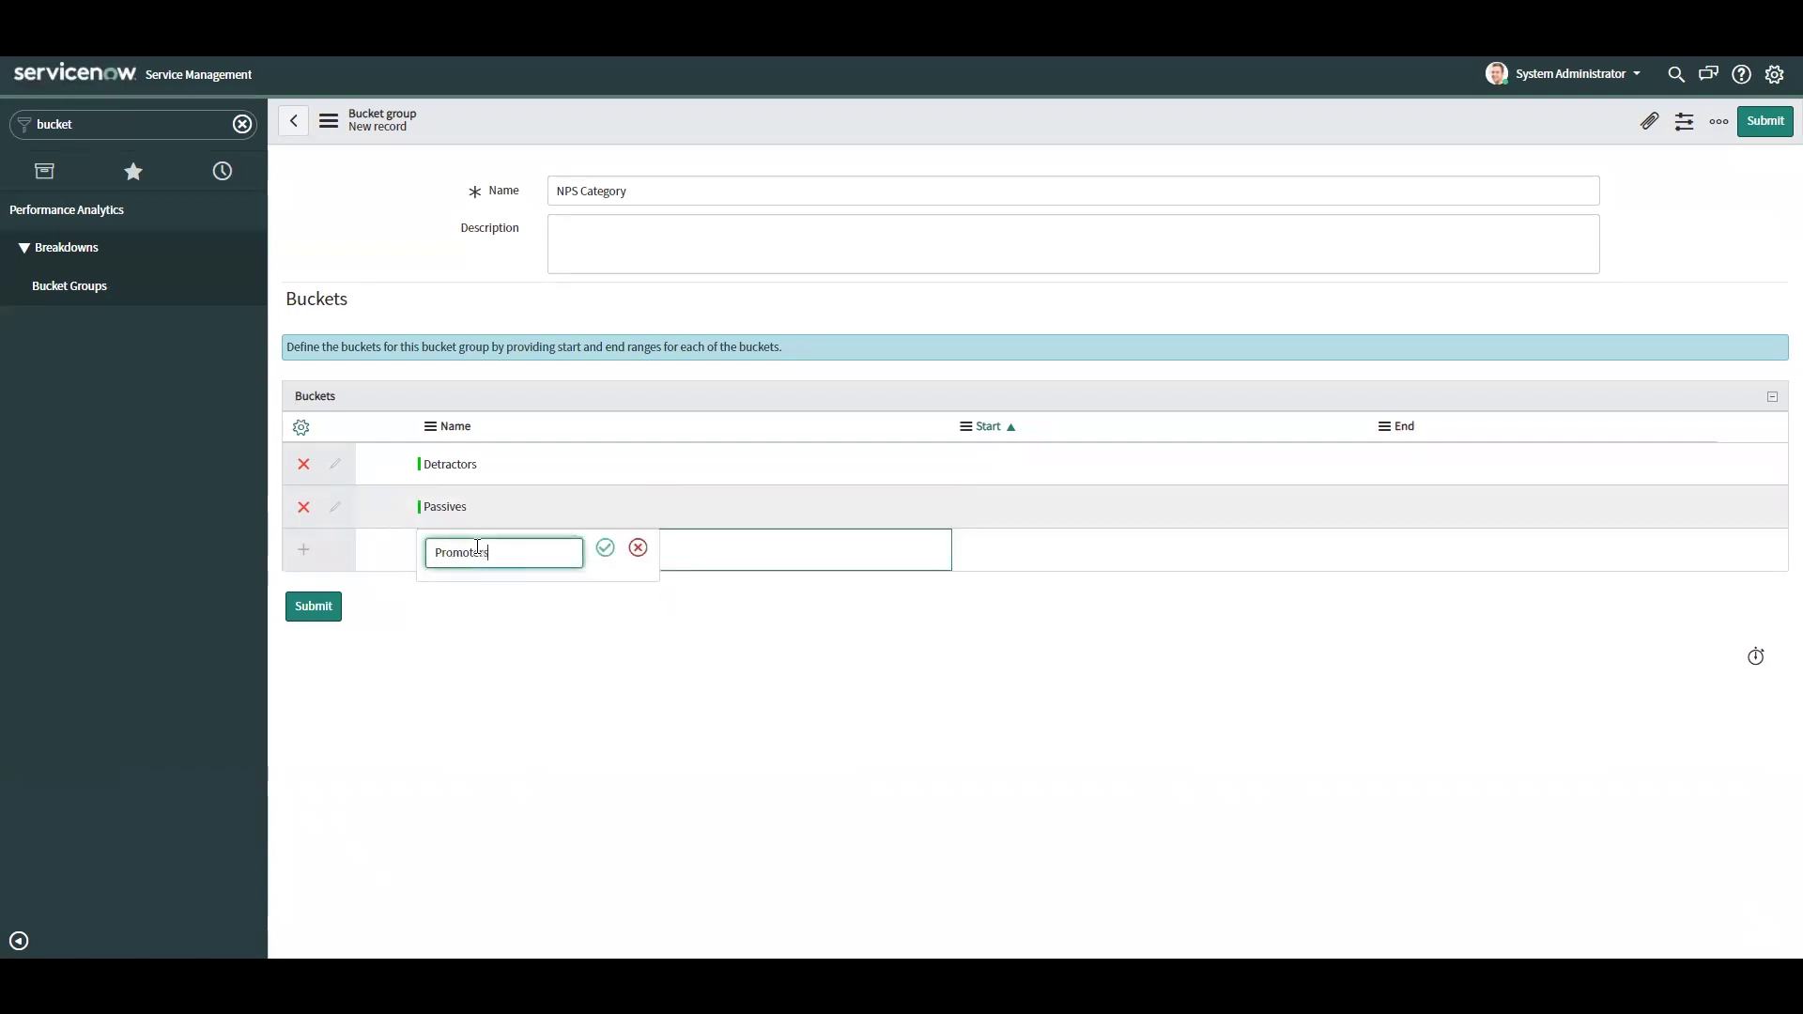
{"action": "key", "text": "Return"}
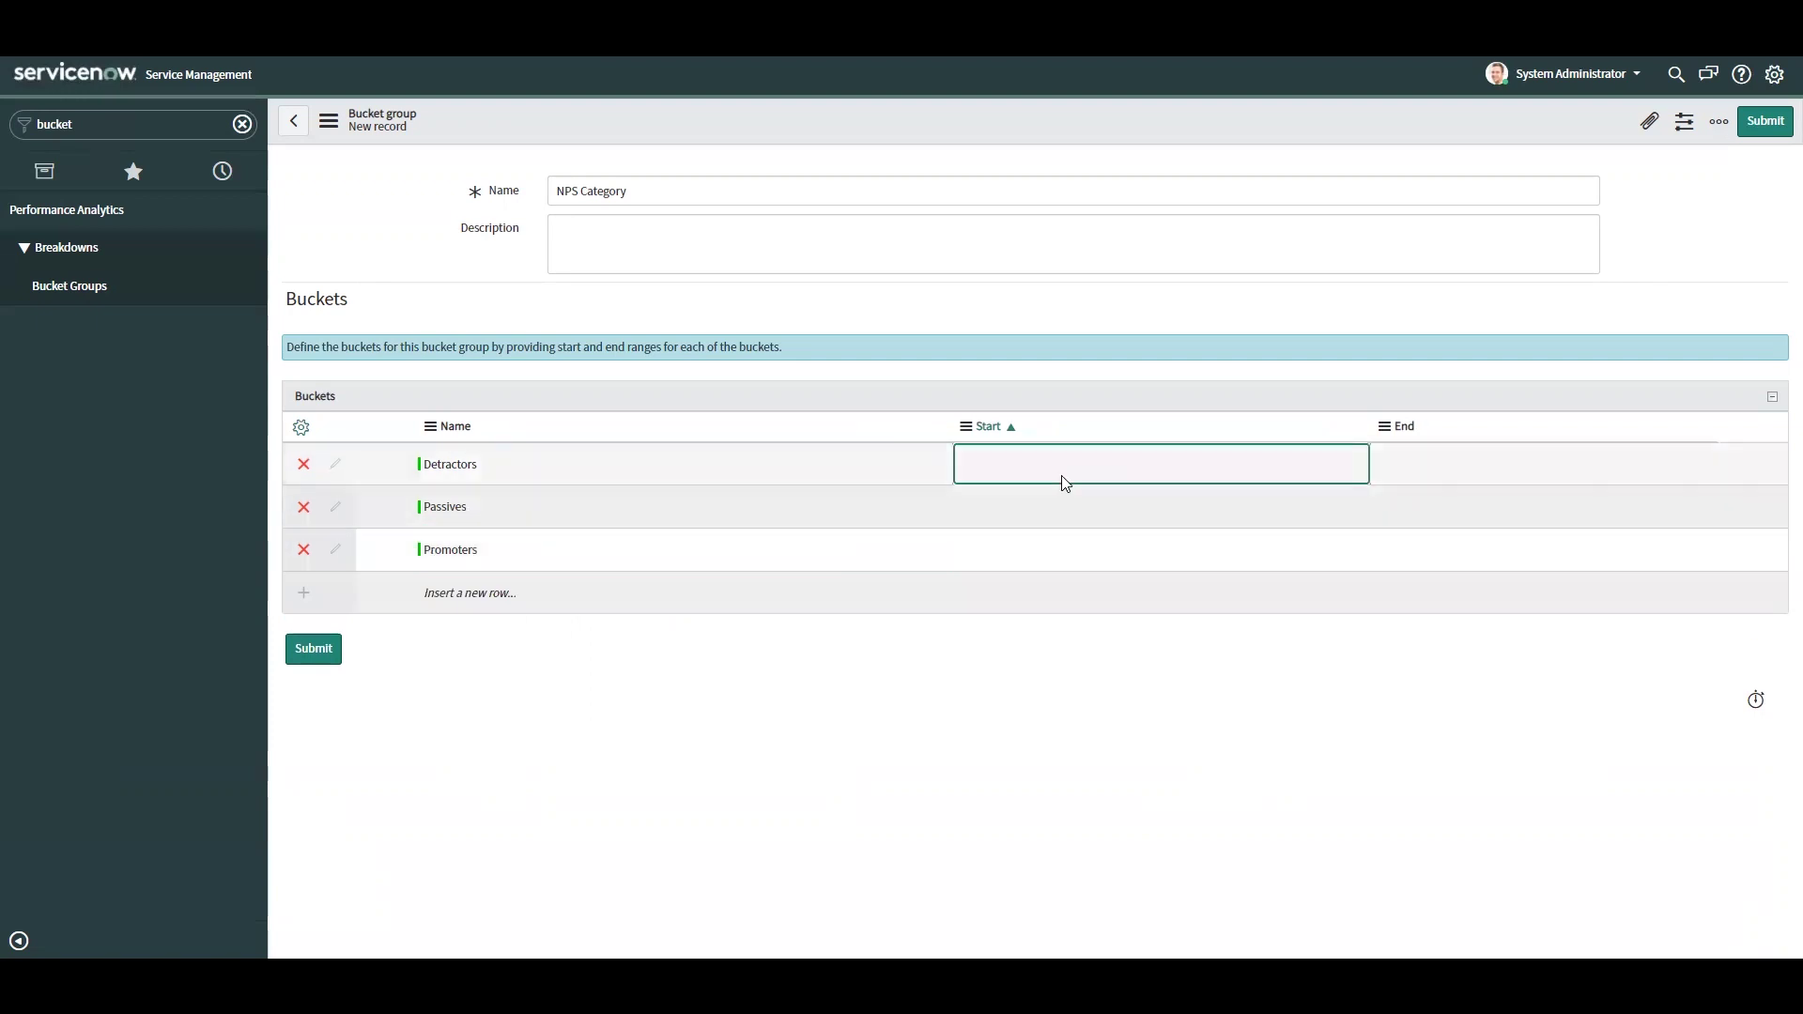
{"action": "left_click", "coordinate": [1066, 481]}
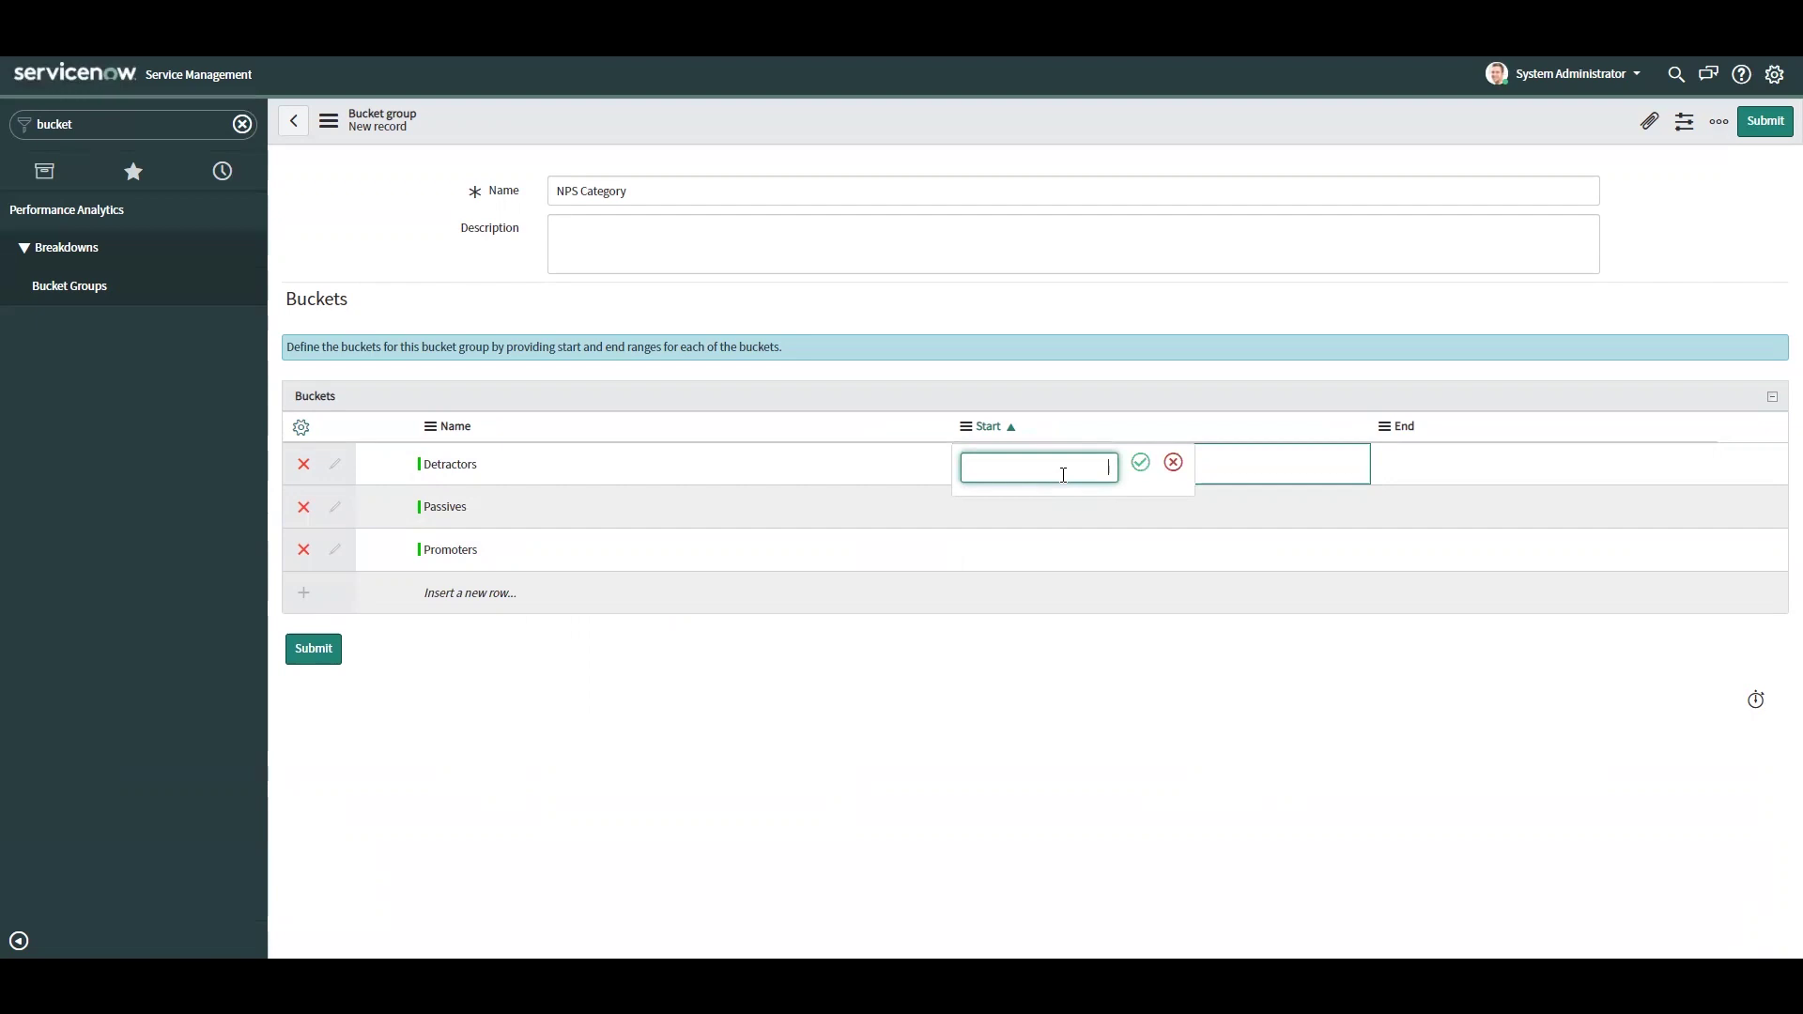
- Enter bucket ranges Detractors 0 to 6 and Passives 6 to 8
{"action": "key", "text": "Tab"}
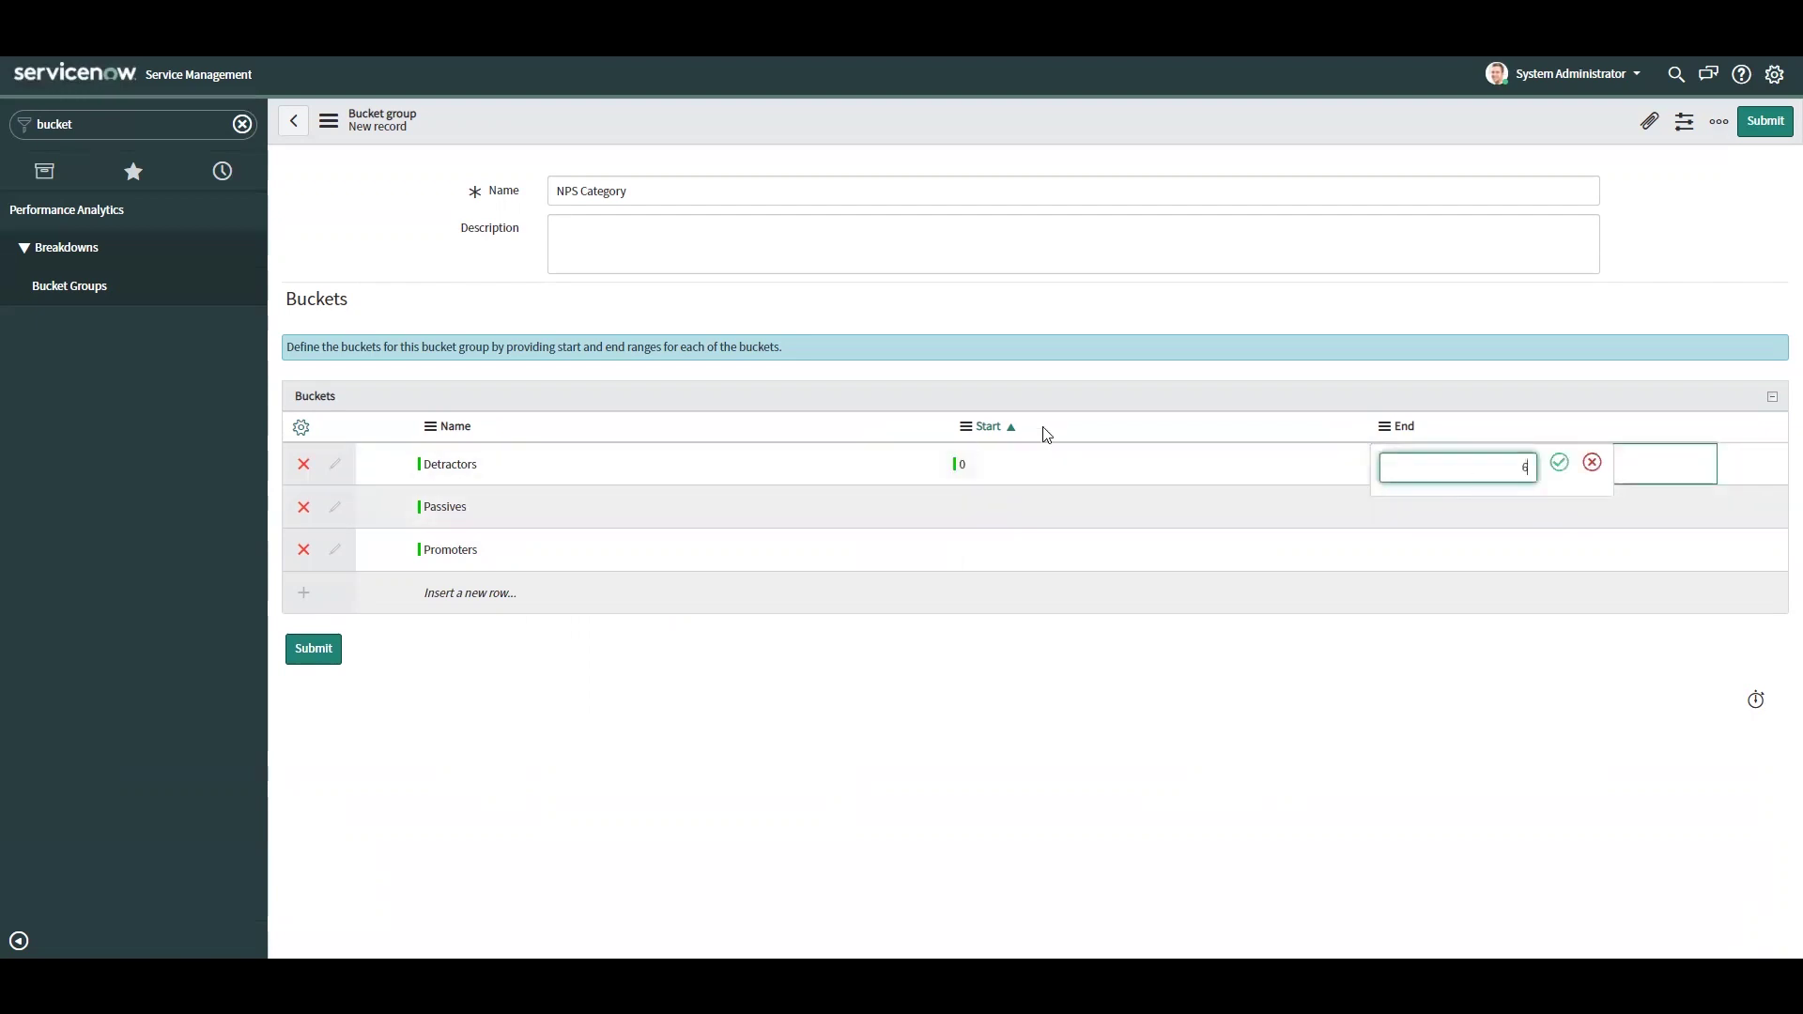
{"action": "left_click", "coordinate": [1559, 476]}
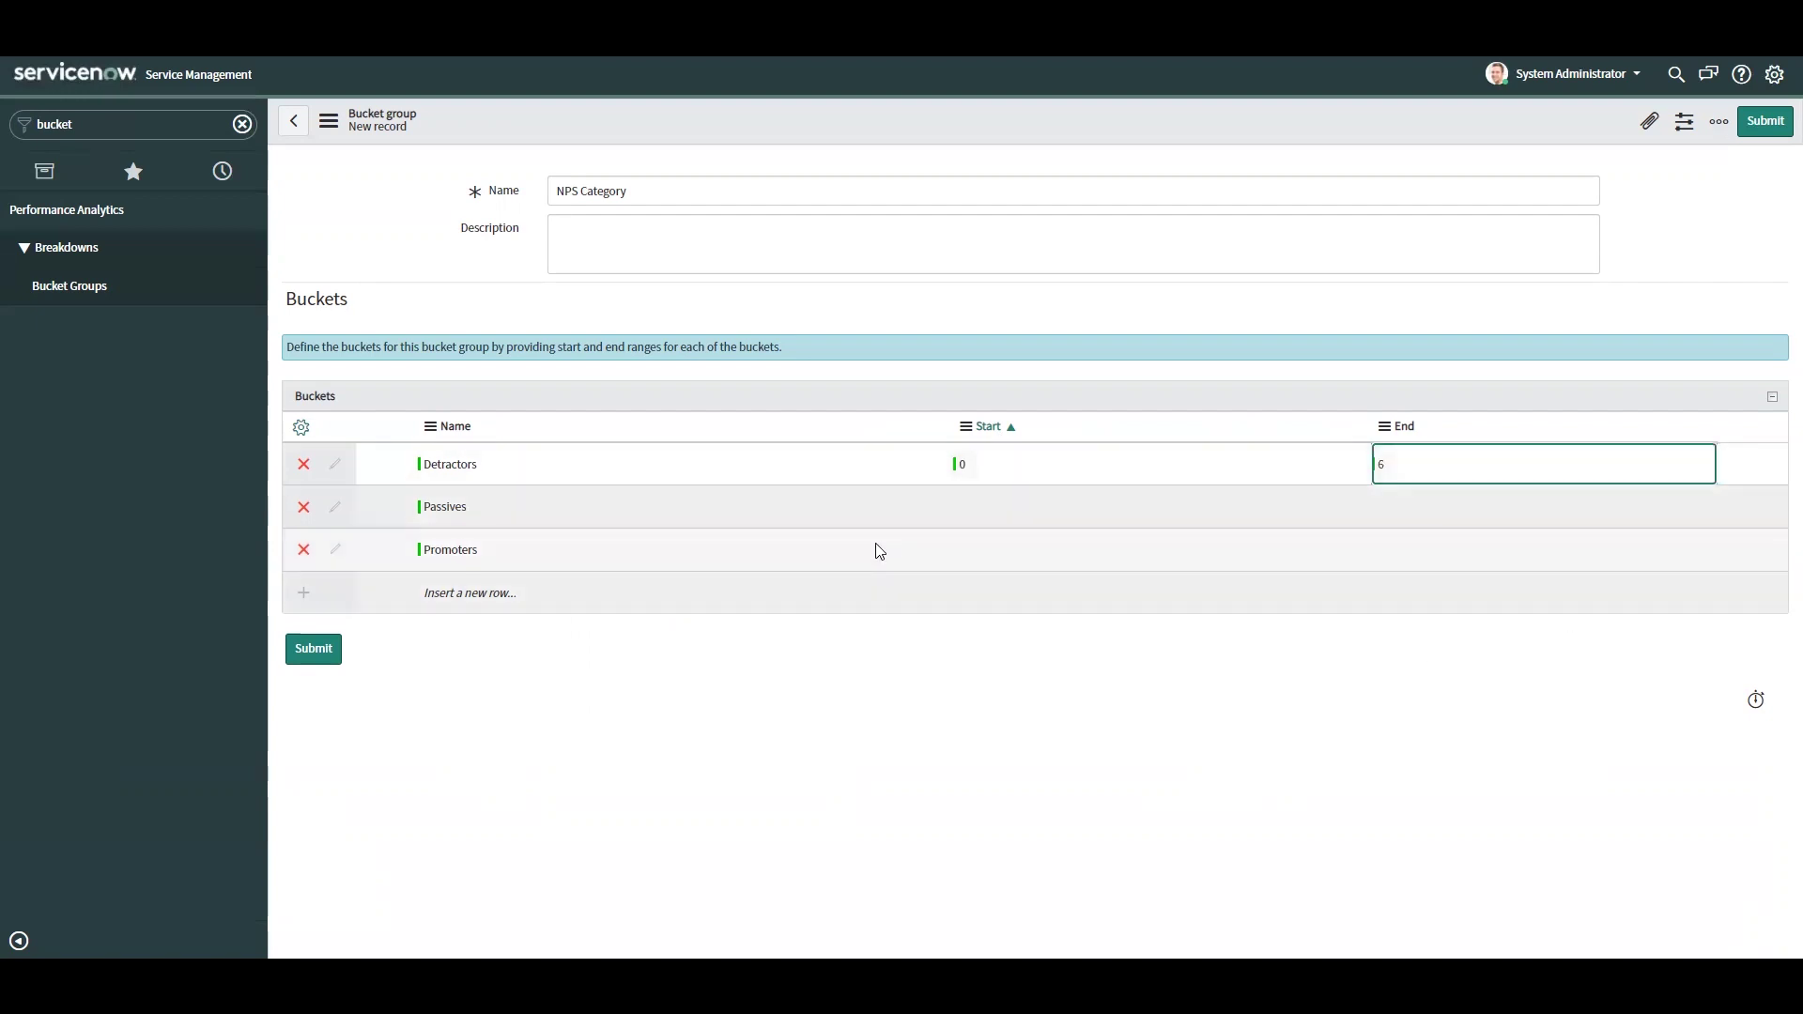
{"action": "left_click", "coordinate": [968, 505]}
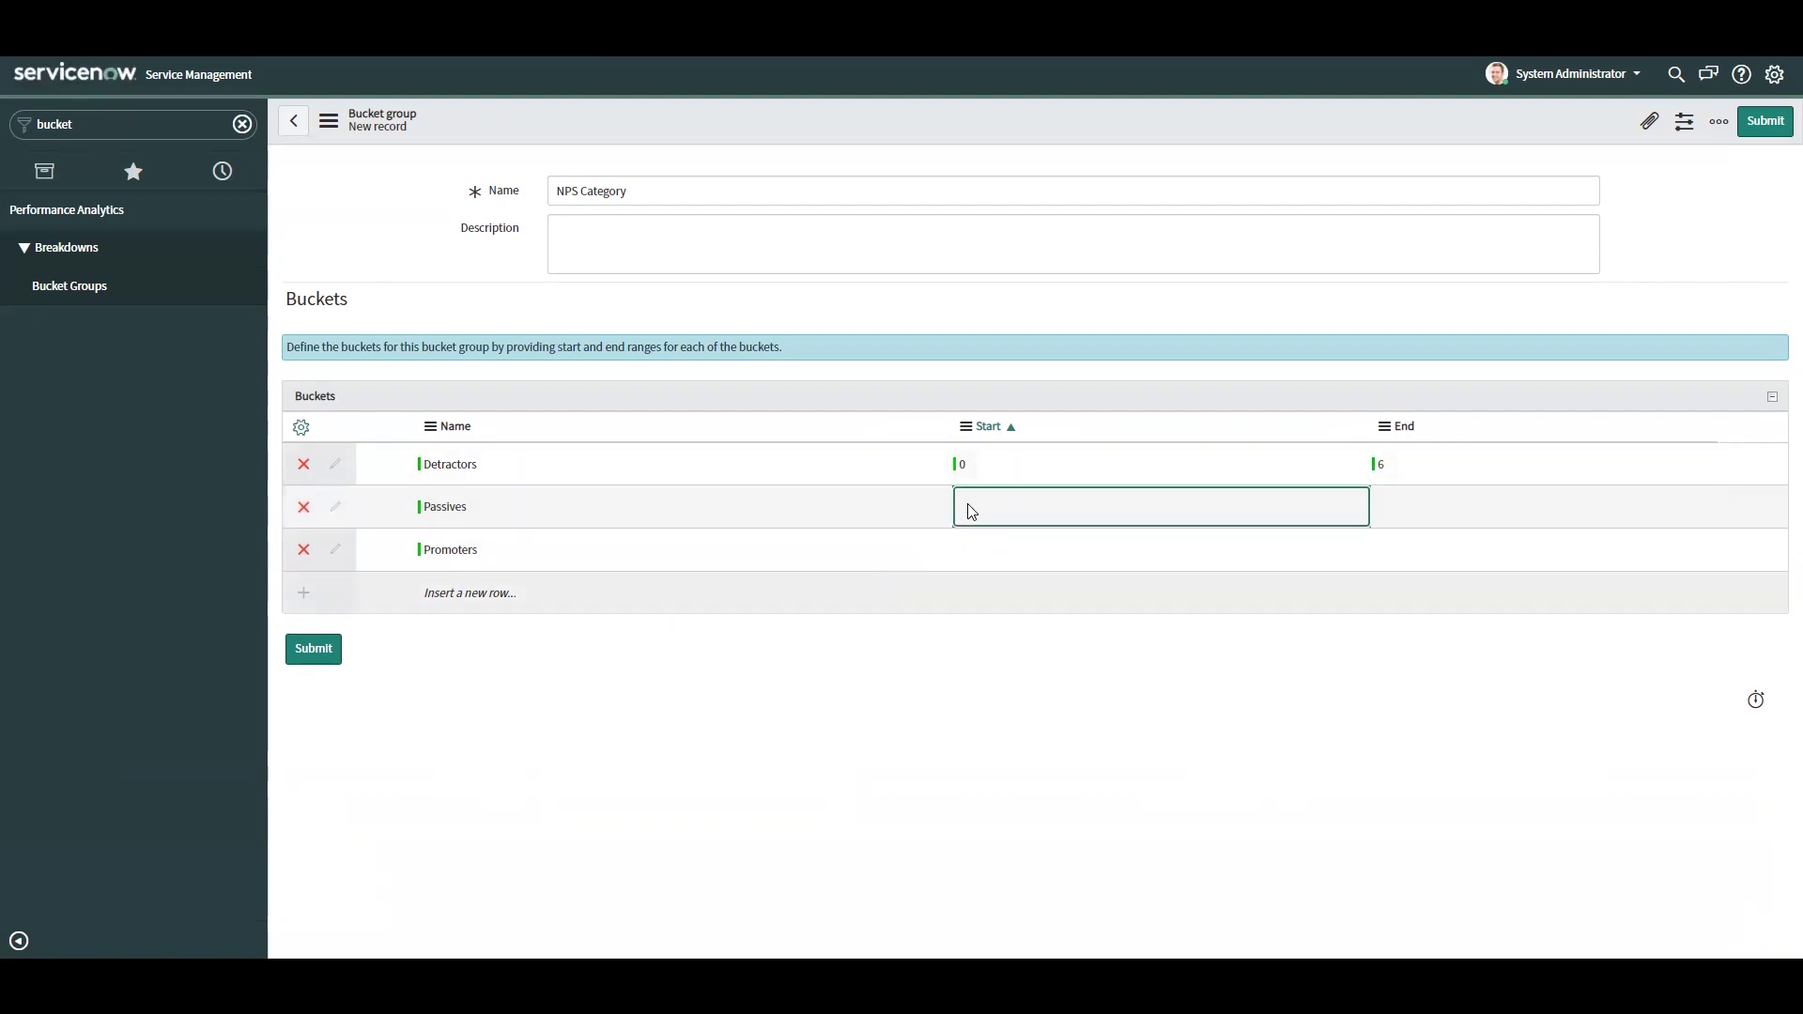
{"action": "left_click", "coordinate": [970, 508]}
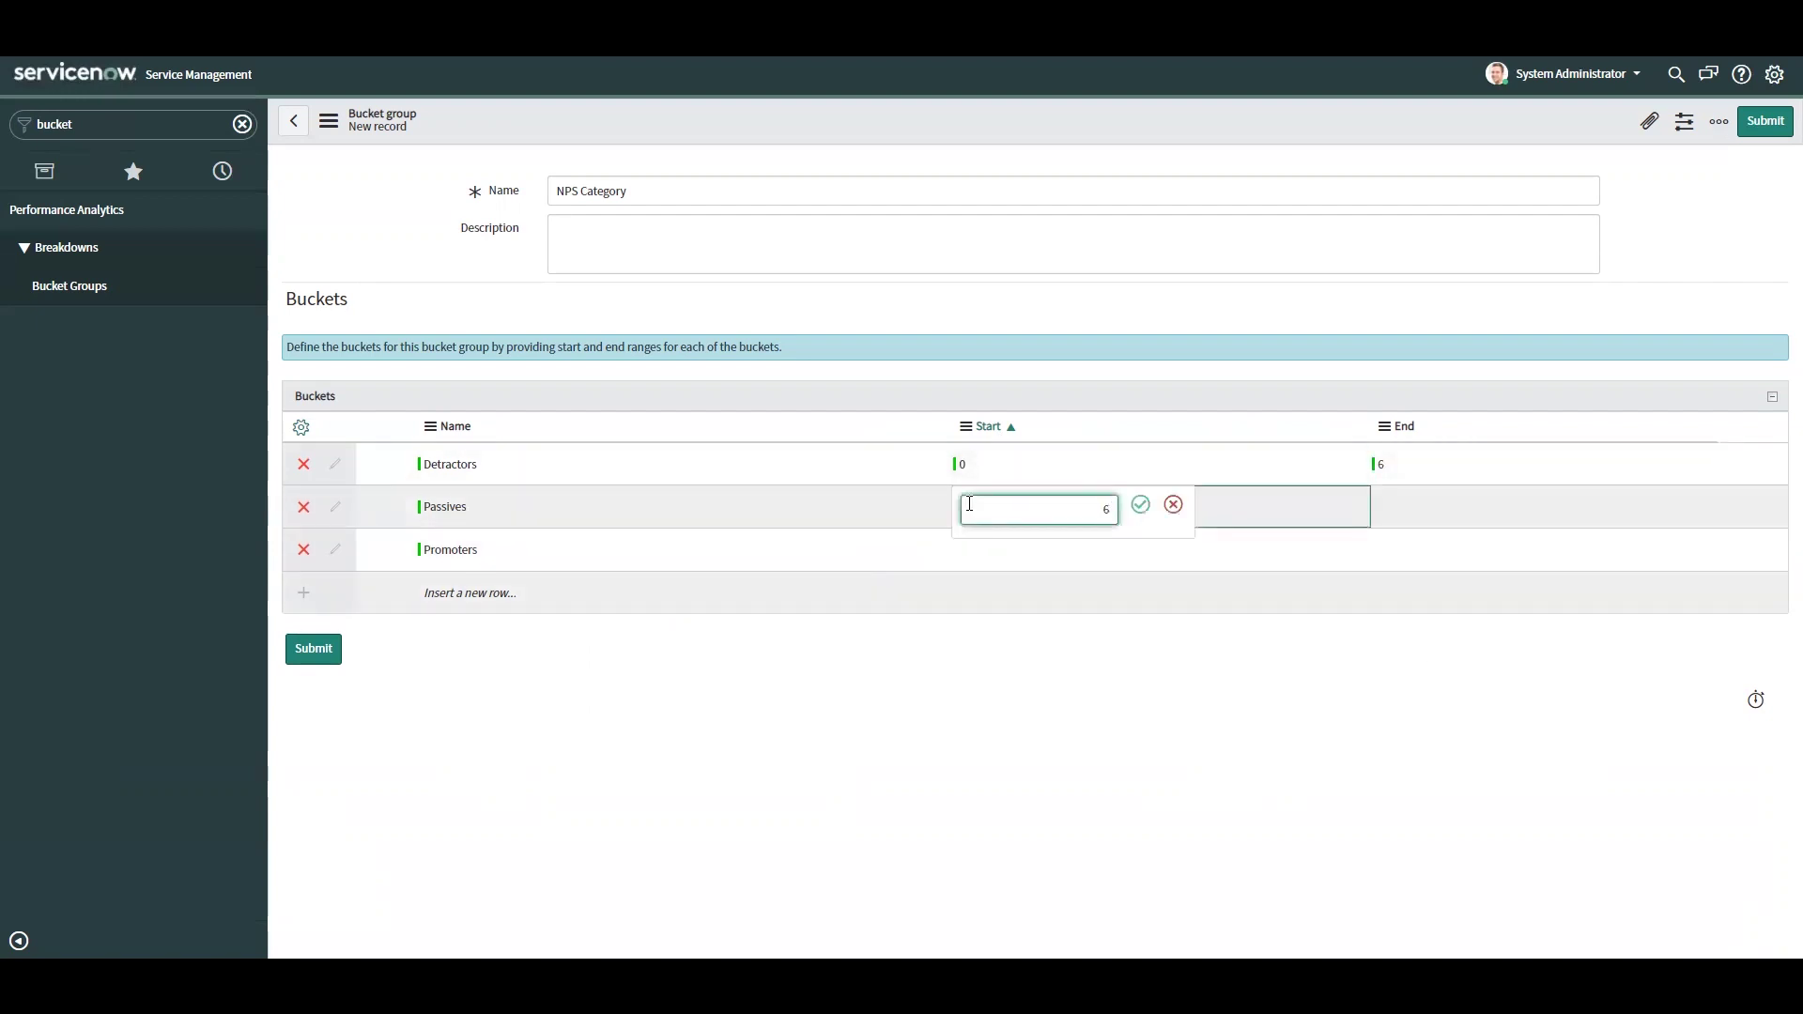
{"action": "key", "text": "Tab"}
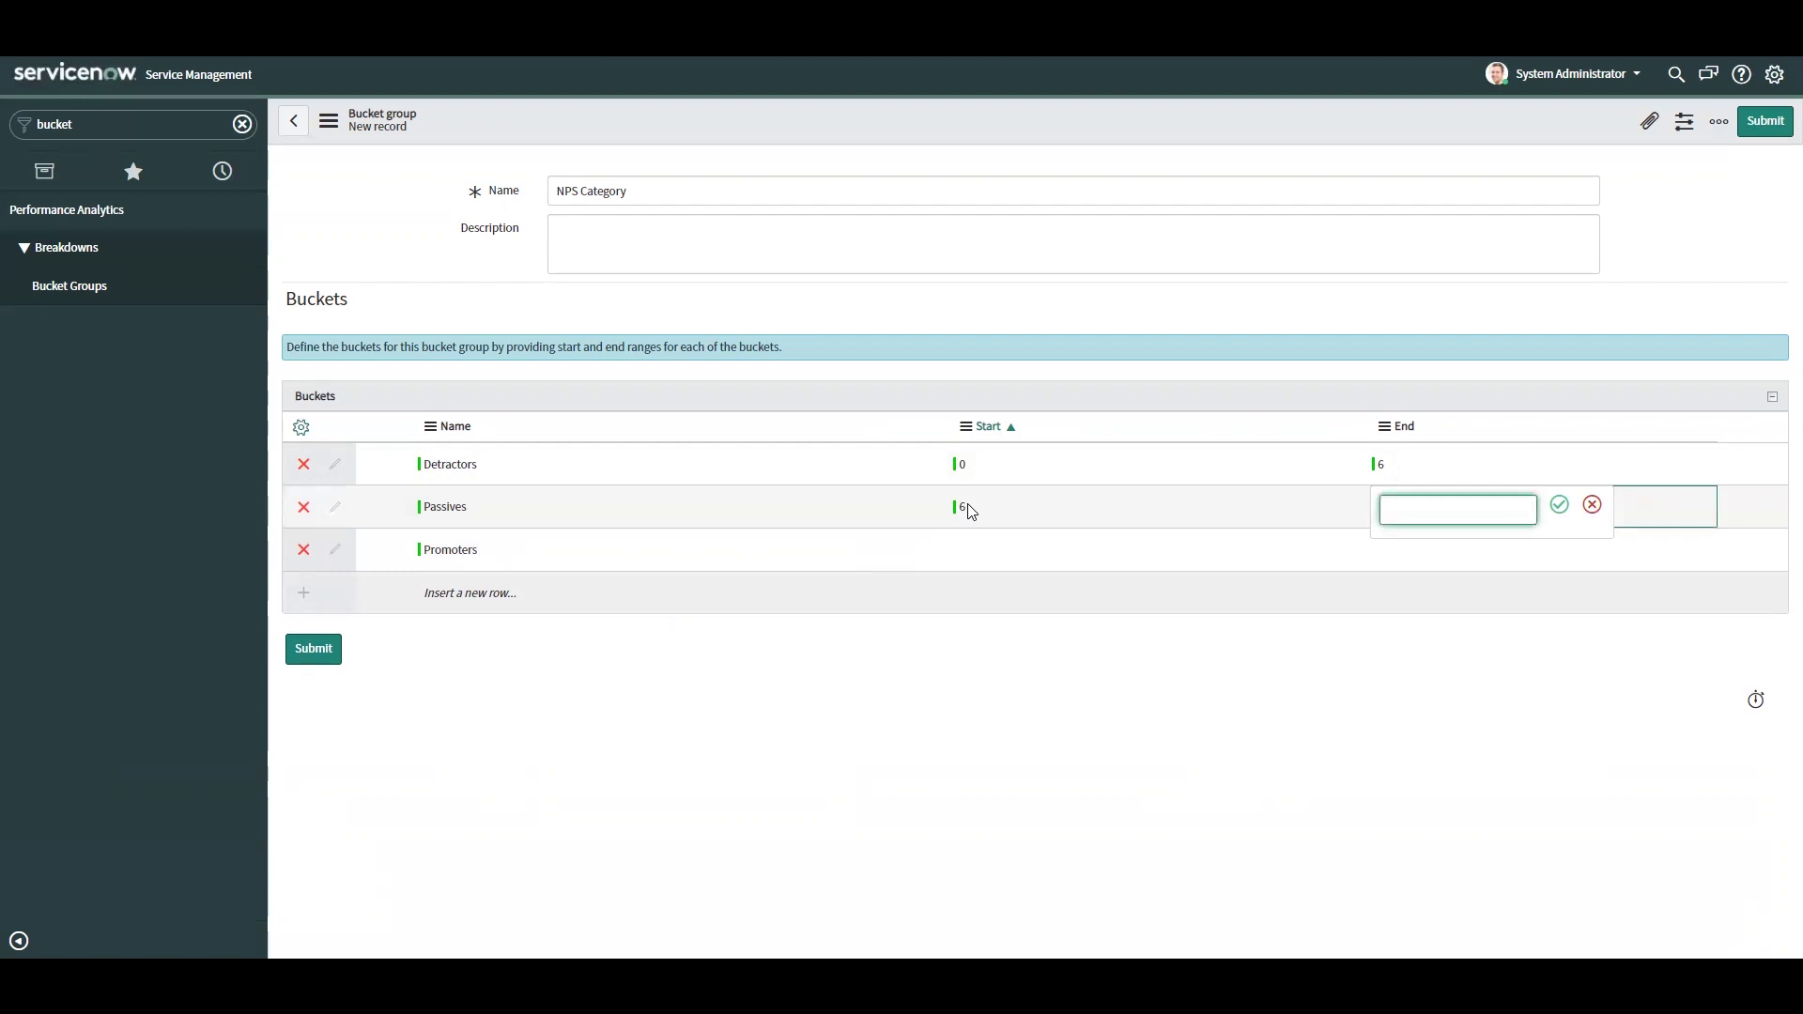
{"action": "key", "text": "Tab"}
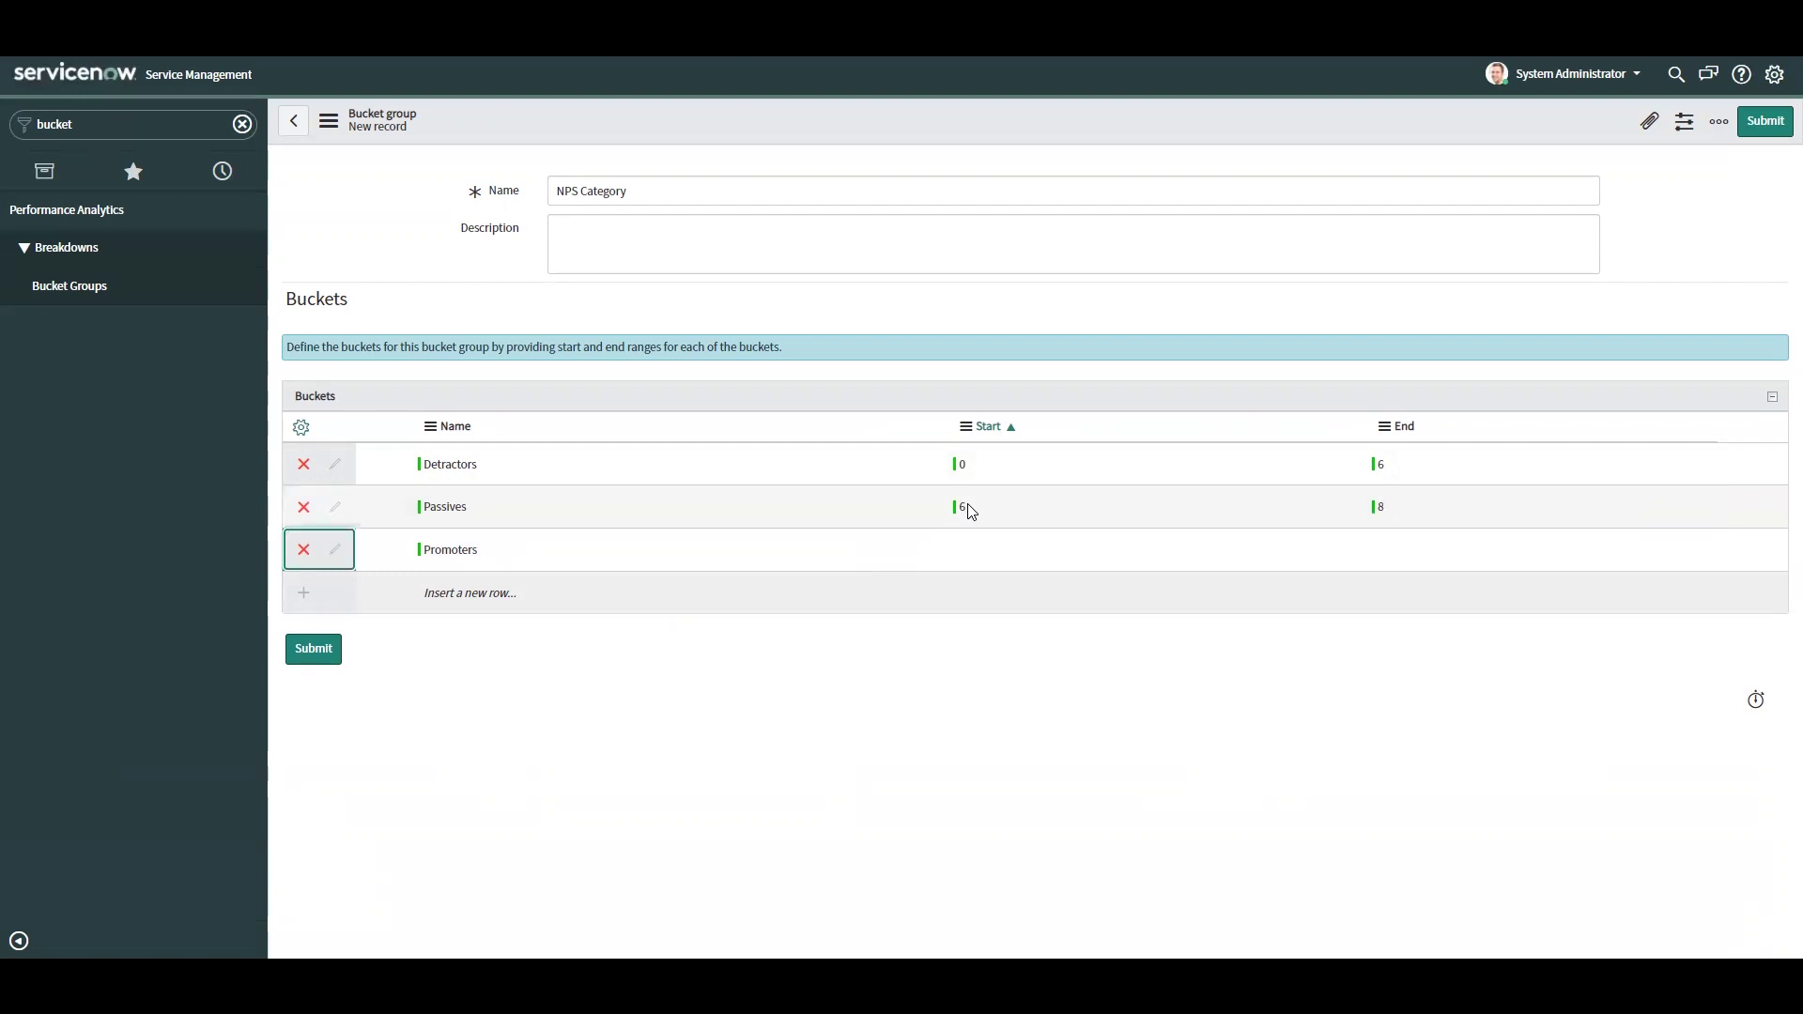
{"action": "left_click", "coordinate": [958, 564]}
{"action": "left_click", "coordinate": [960, 566]}
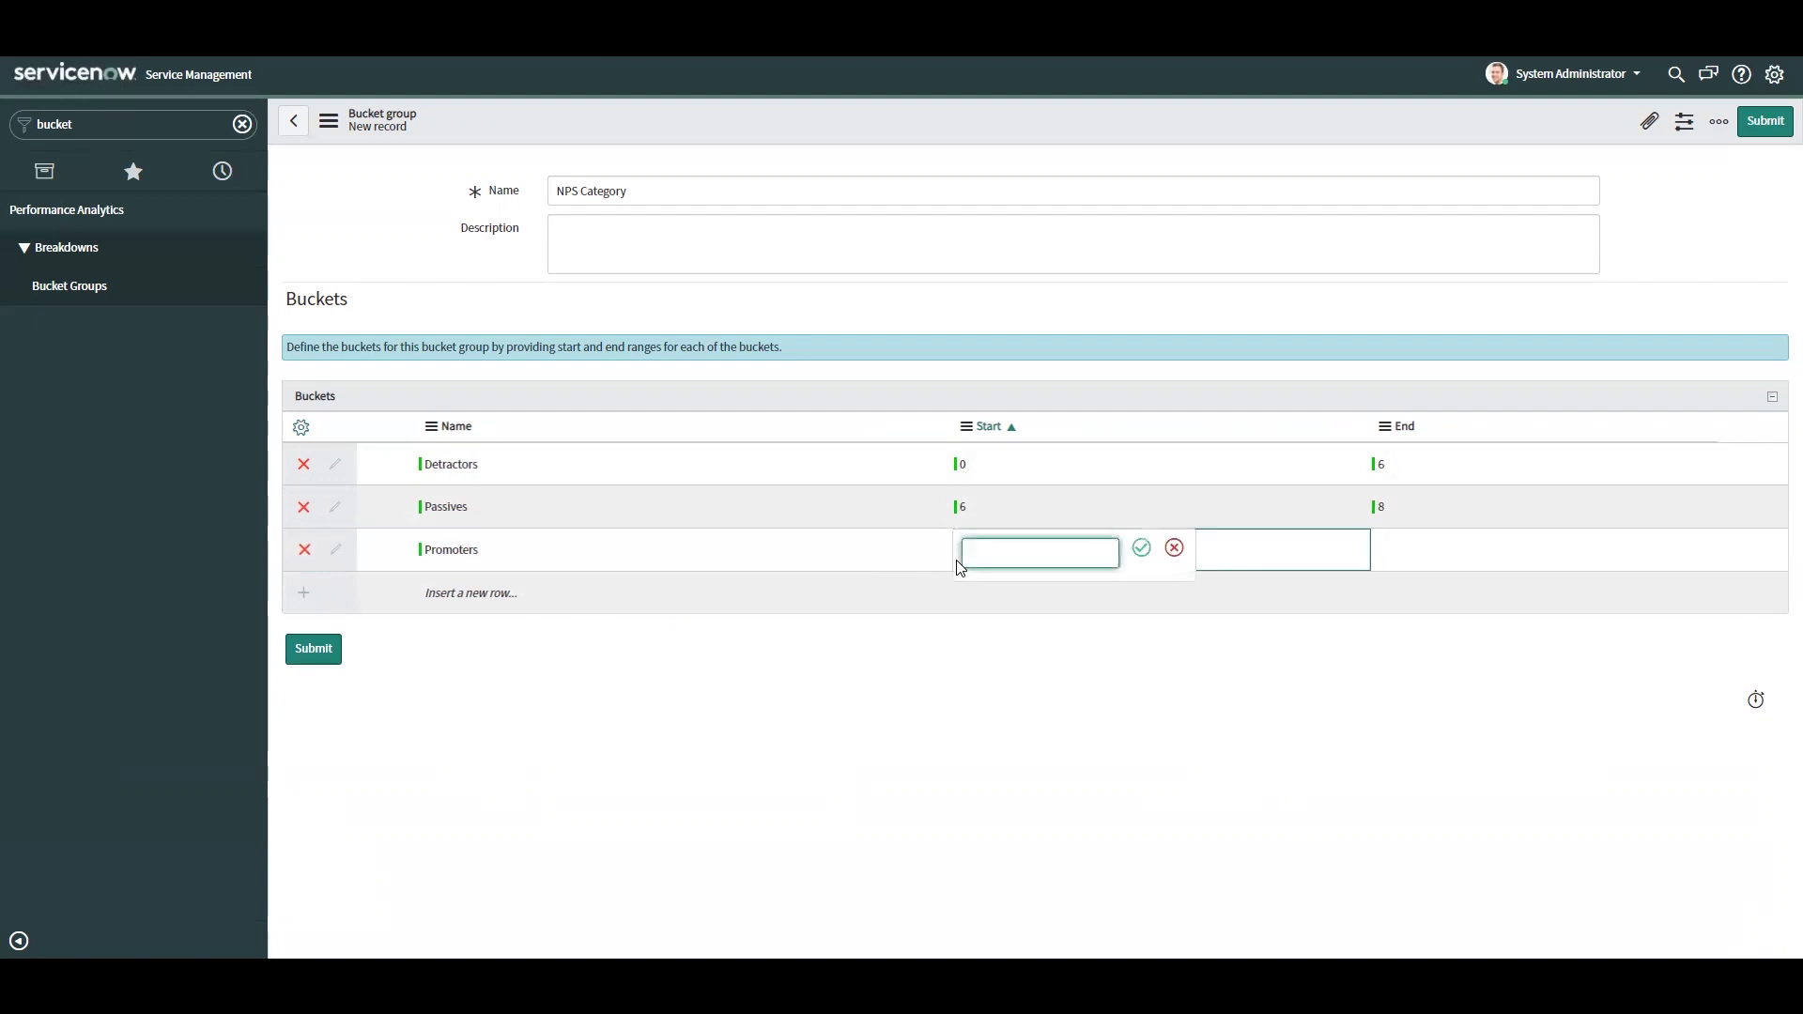
- Change Passives end to 9 and start Promoters at 9, leaving its end blank
{"action": "double_click", "coordinate": [1388, 519]}
{"action": "type", "text": "9"}
{"action": "key", "text": "Return"}
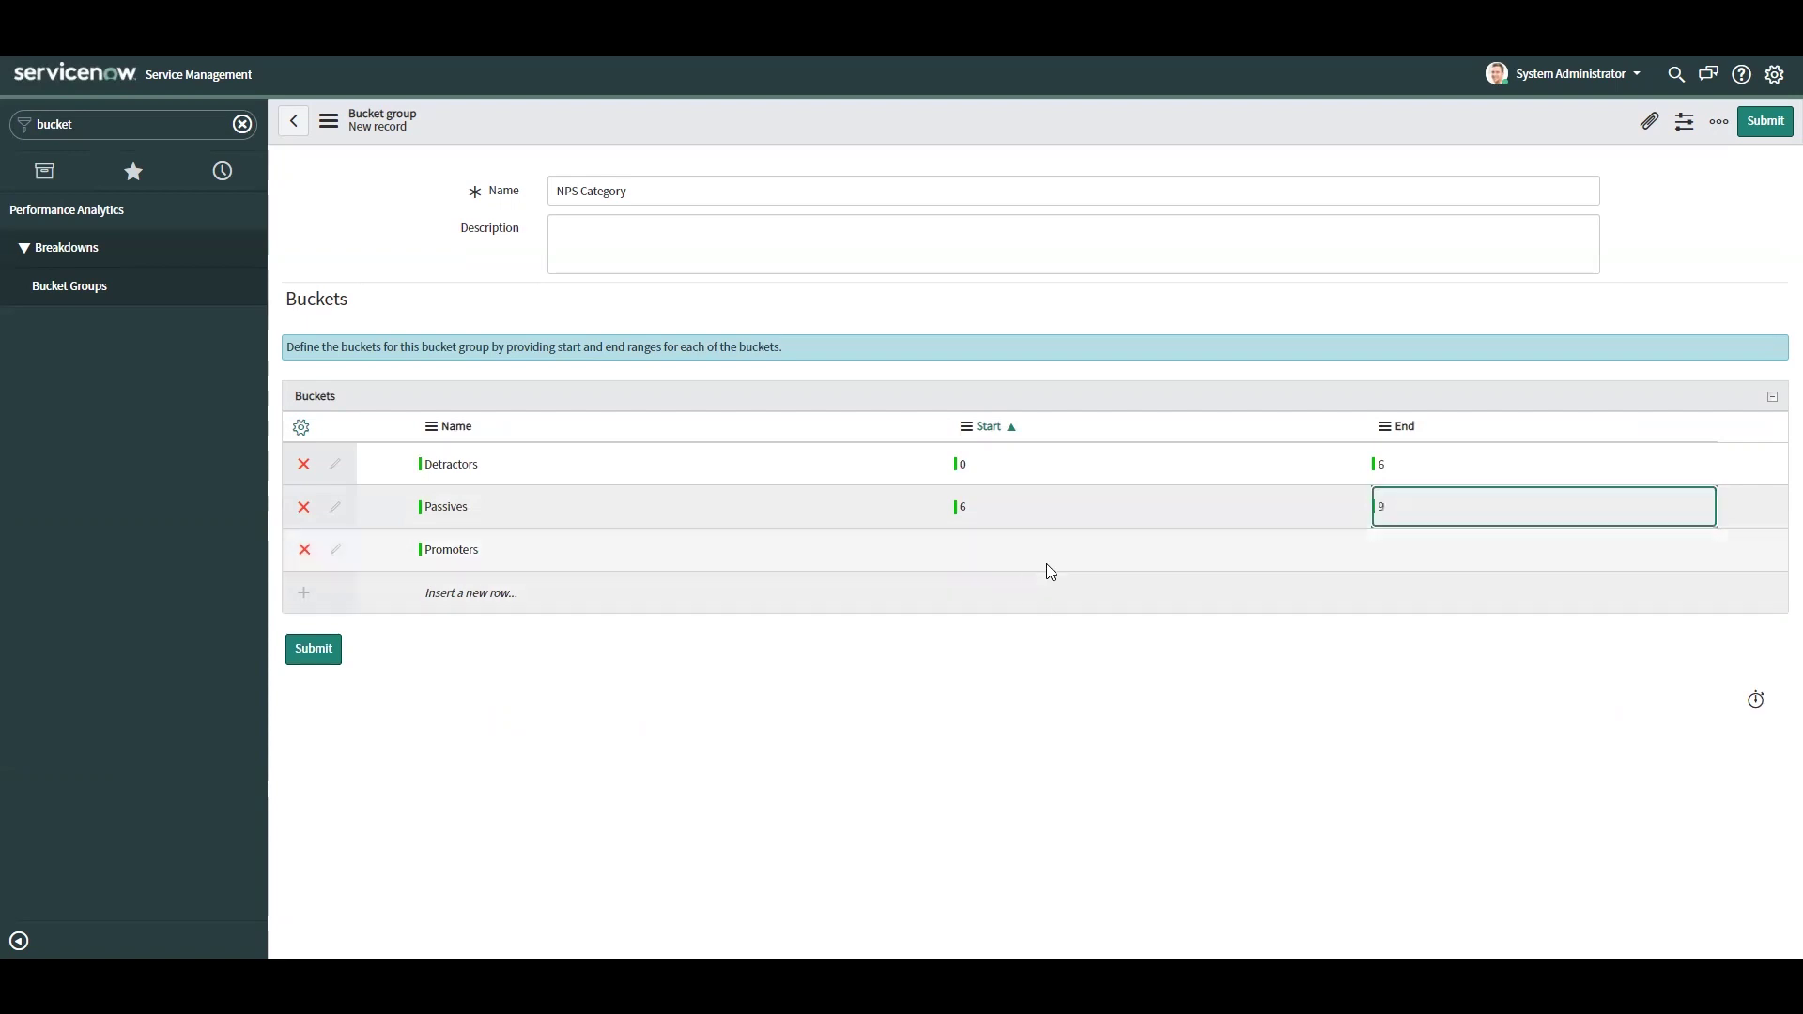
{"action": "left_click", "coordinate": [1029, 563]}
{"action": "left_click", "coordinate": [1029, 561]}
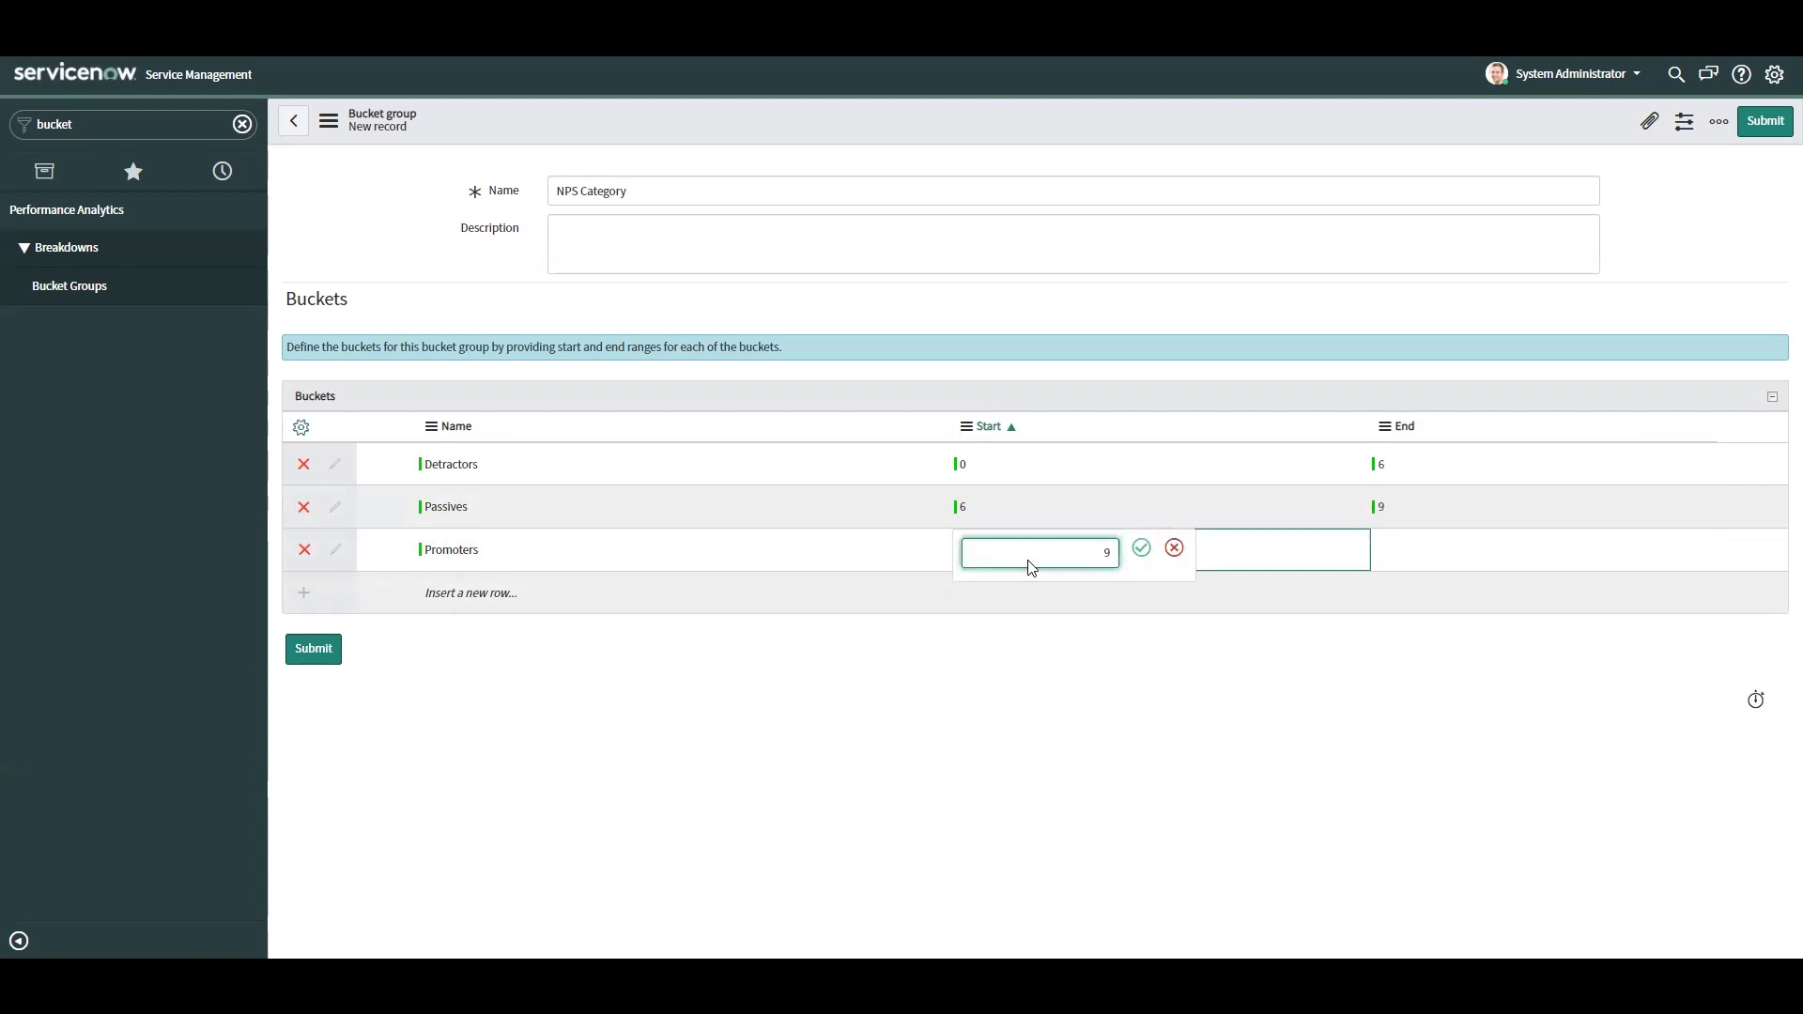
{"action": "type", "text": "9"}
{"action": "key", "text": "Return"}
{"action": "key", "text": "Tab"}
{"action": "type", "text": "10"}
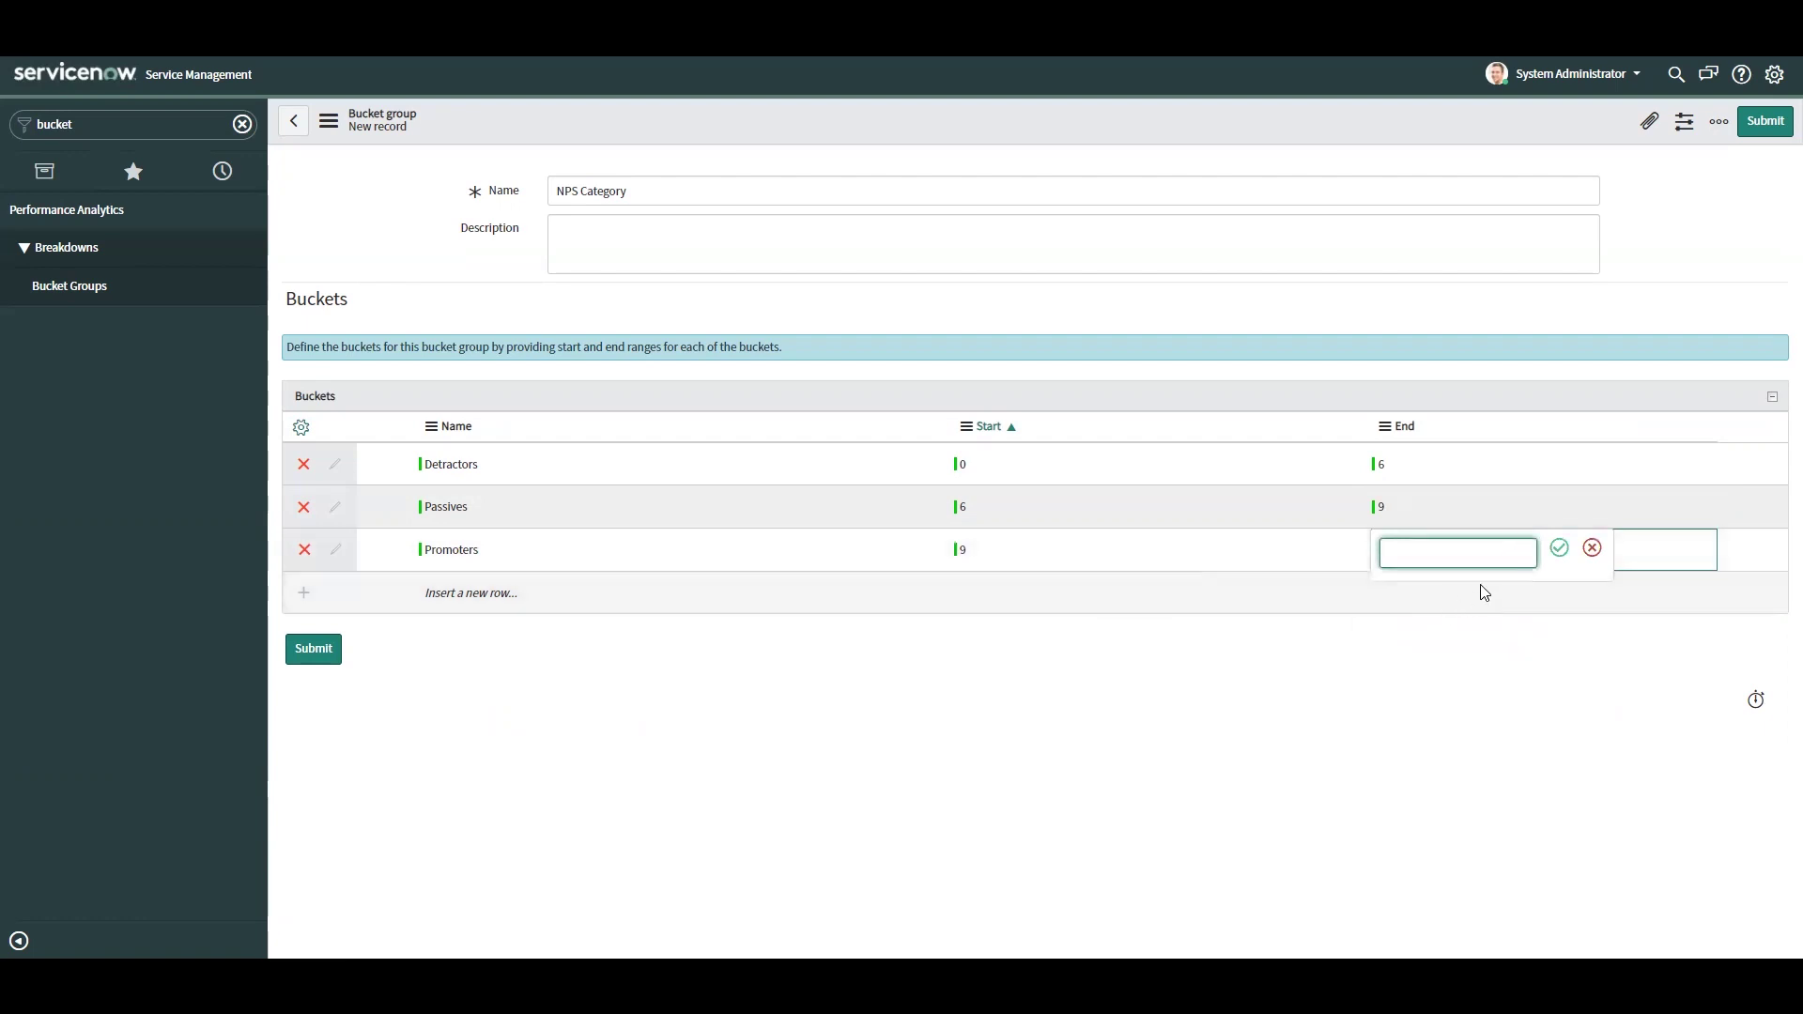
{"action": "left_click", "coordinate": [1559, 548]}
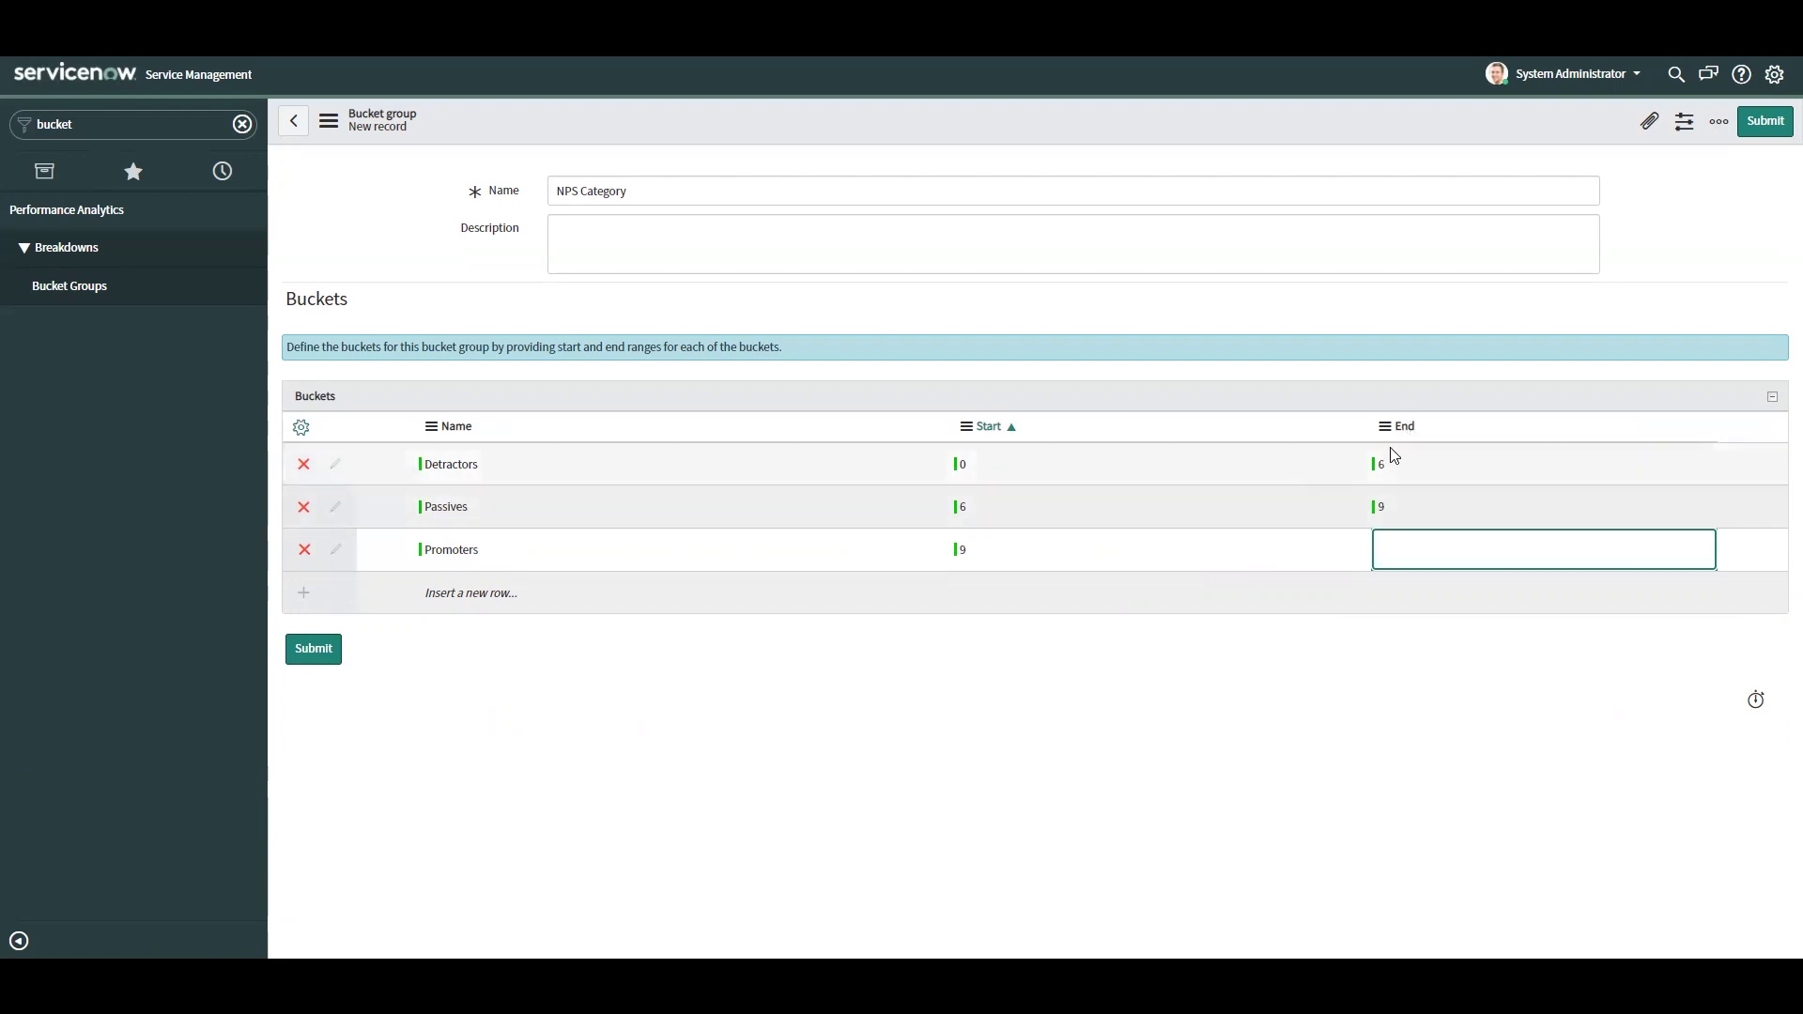
{"action": "left_click", "coordinate": [1021, 523]}
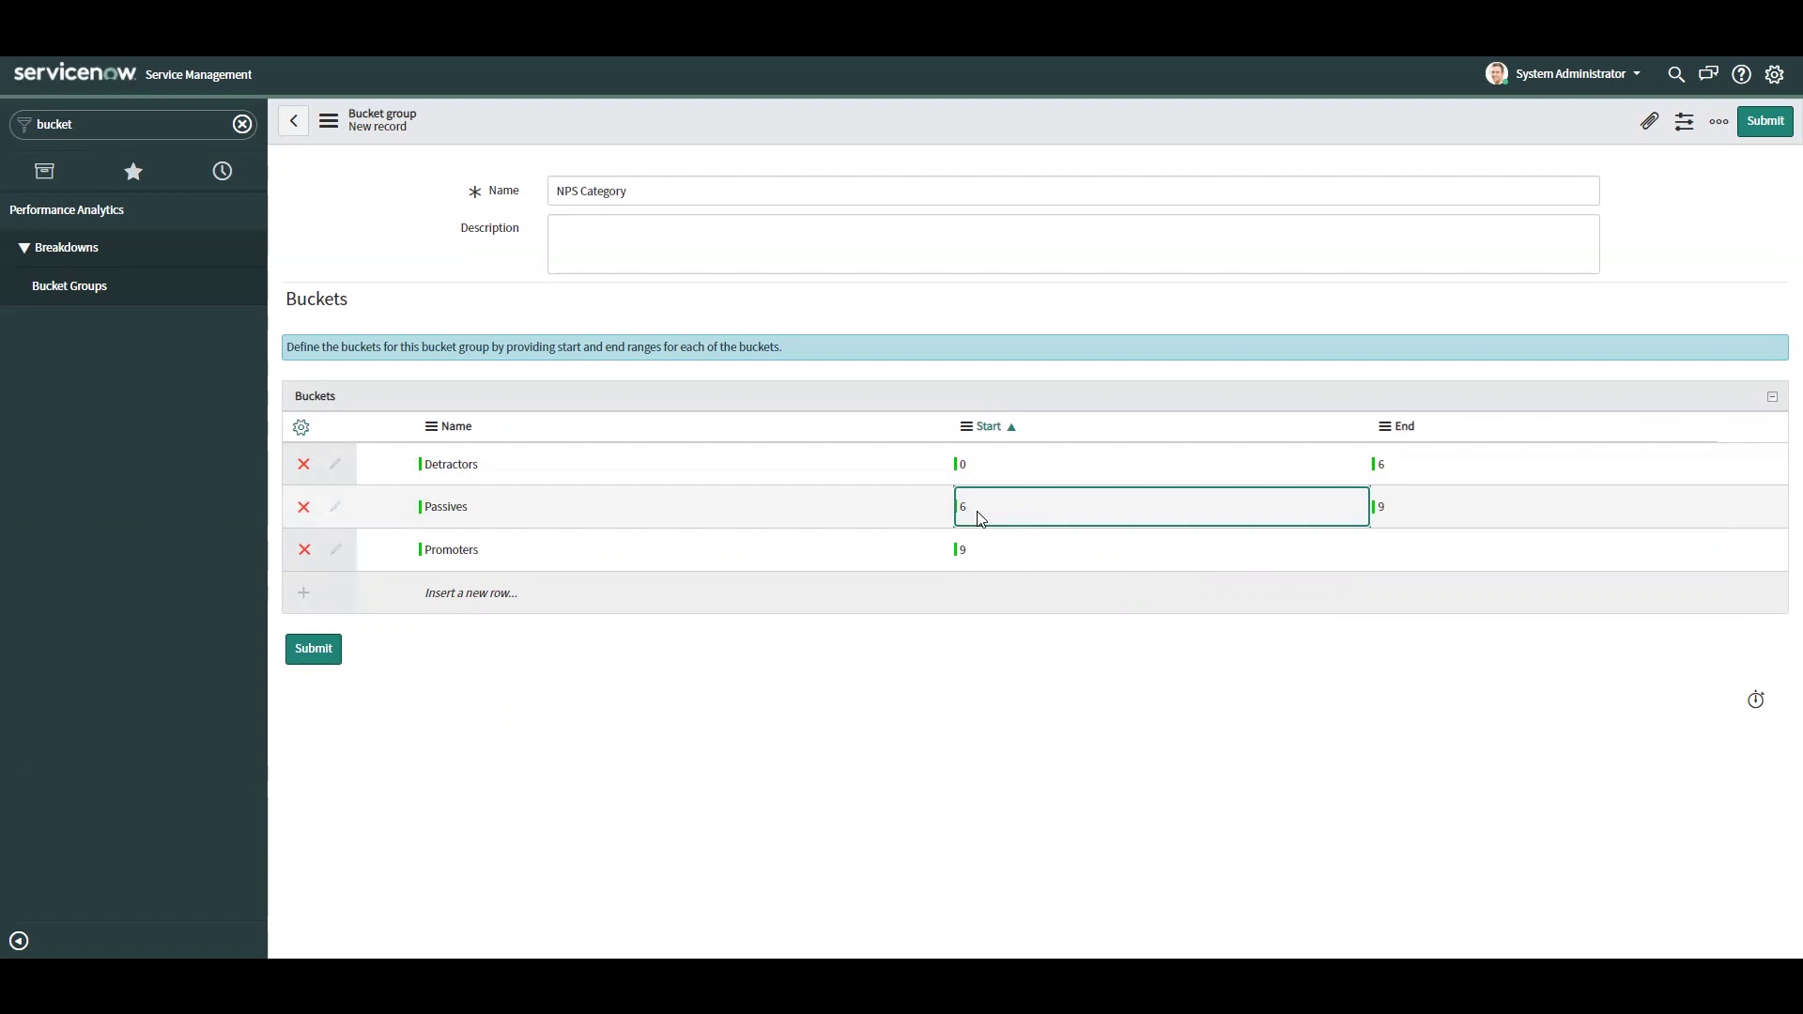
- Set Detractors end and Passives start to 7, then review the remaining bucket ranges
{"action": "left_click", "coordinate": [1469, 474]}
{"action": "left_click", "coordinate": [1470, 470]}
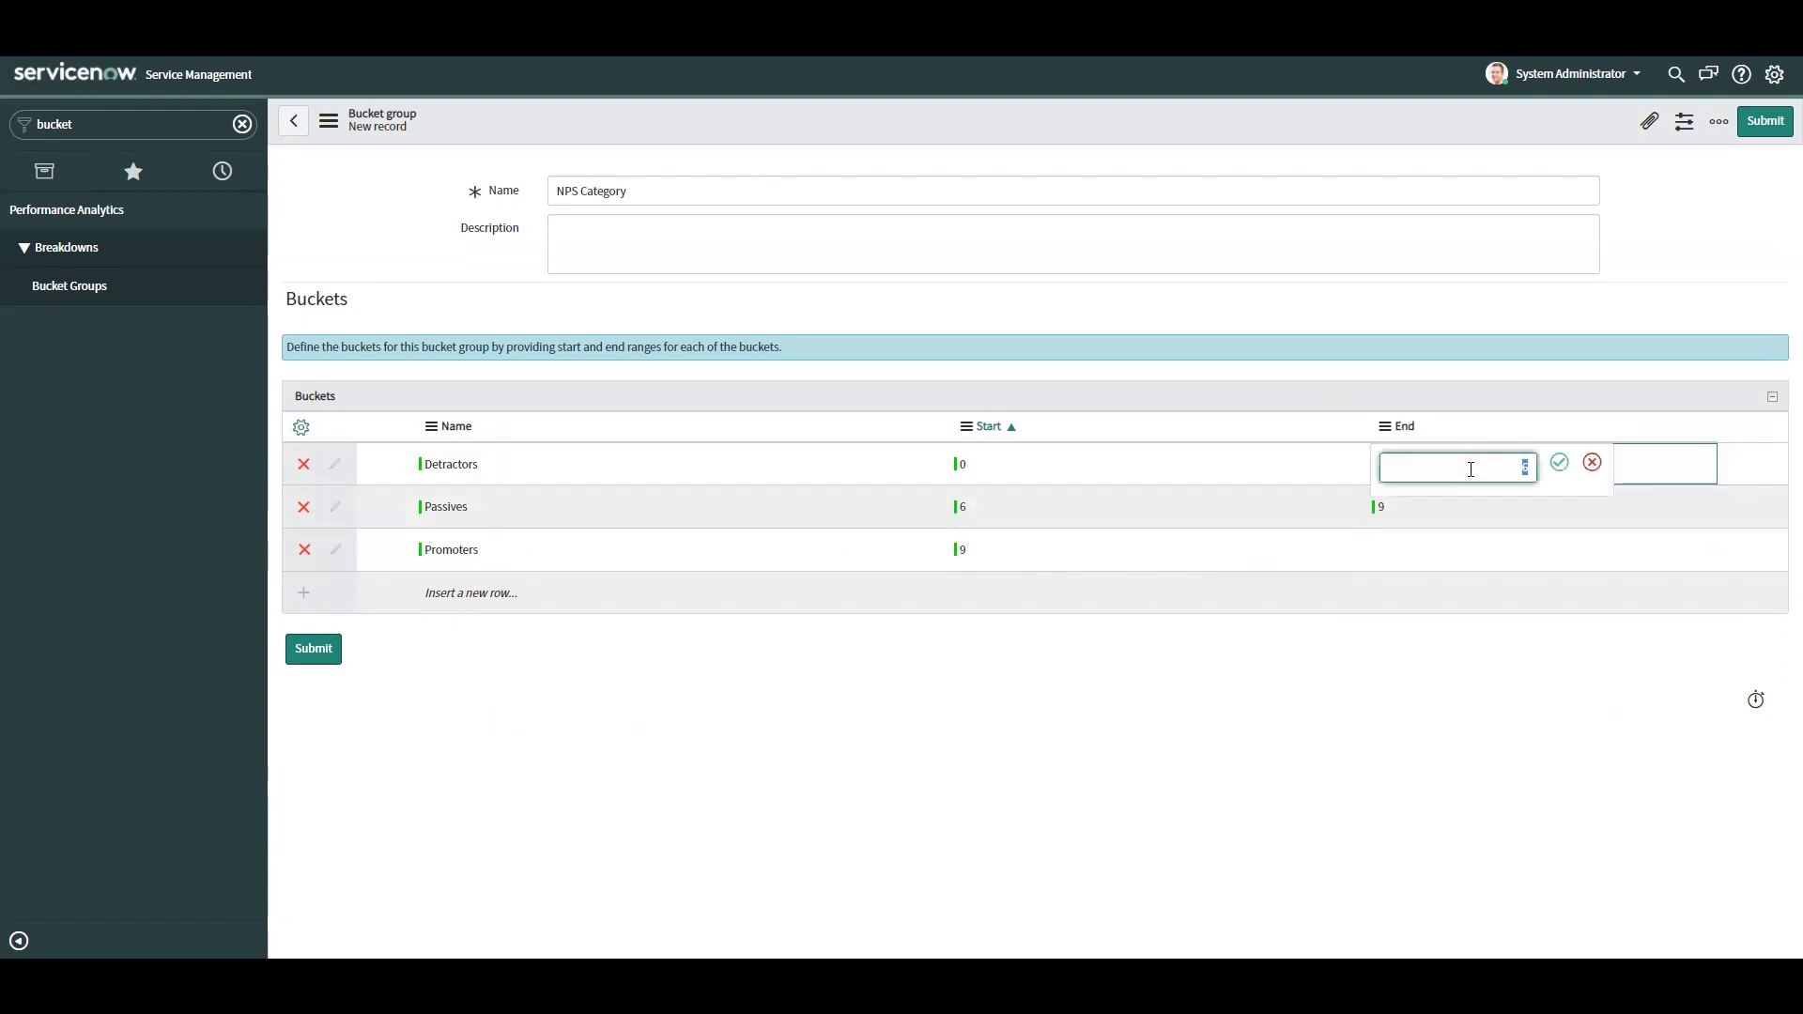
{"action": "key", "text": "Return"}
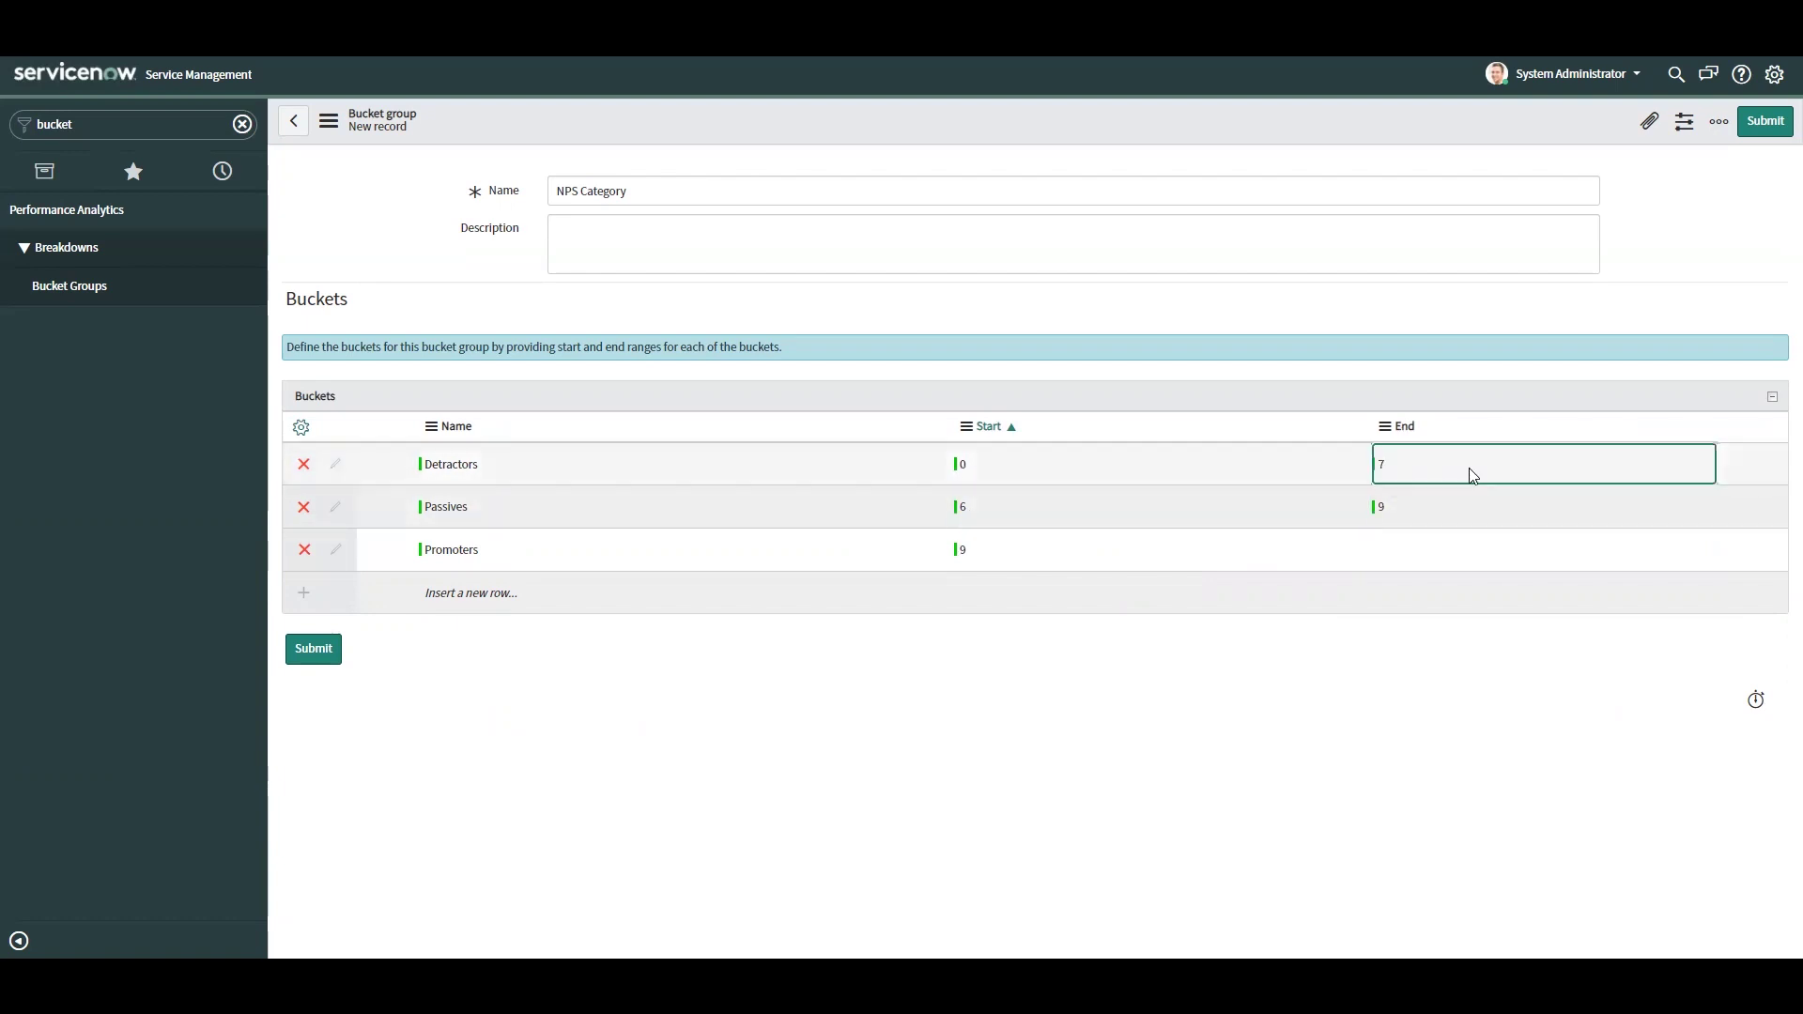
{"action": "double_click", "coordinate": [1214, 512]}
{"action": "type", "text": "7"}
{"action": "key", "text": "Return"}
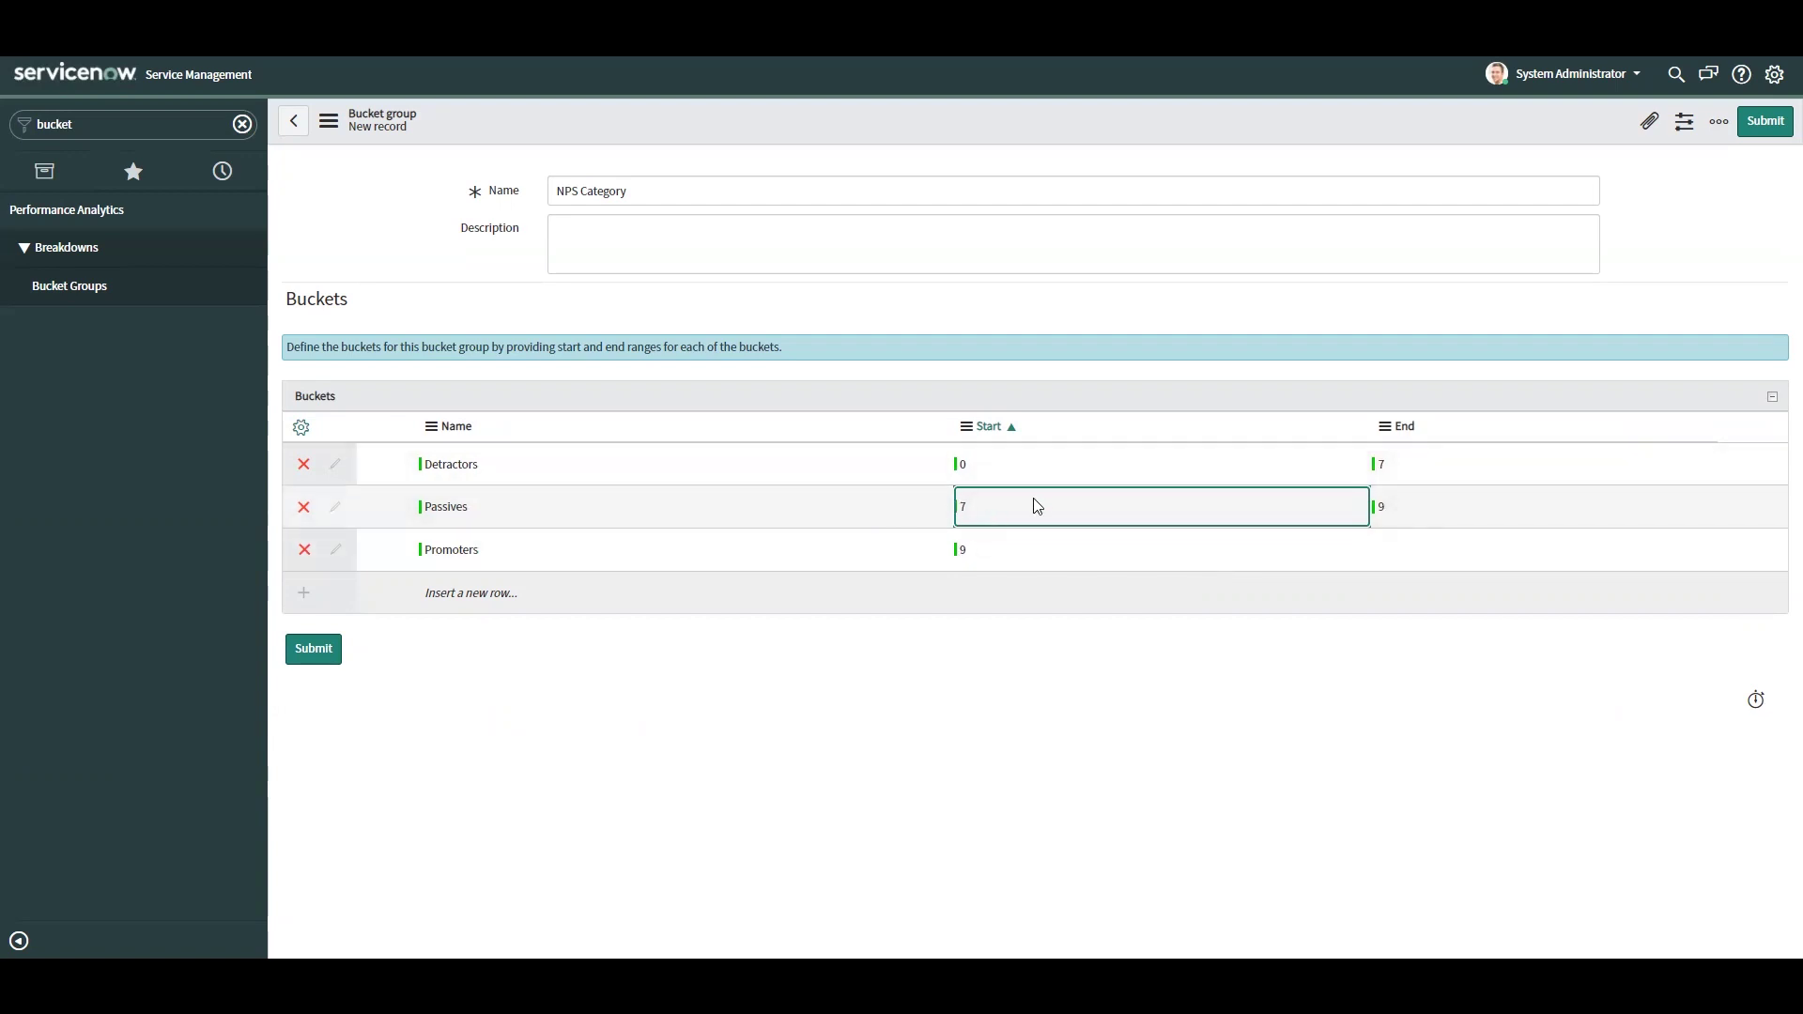
{"action": "left_click", "coordinate": [1401, 524]}
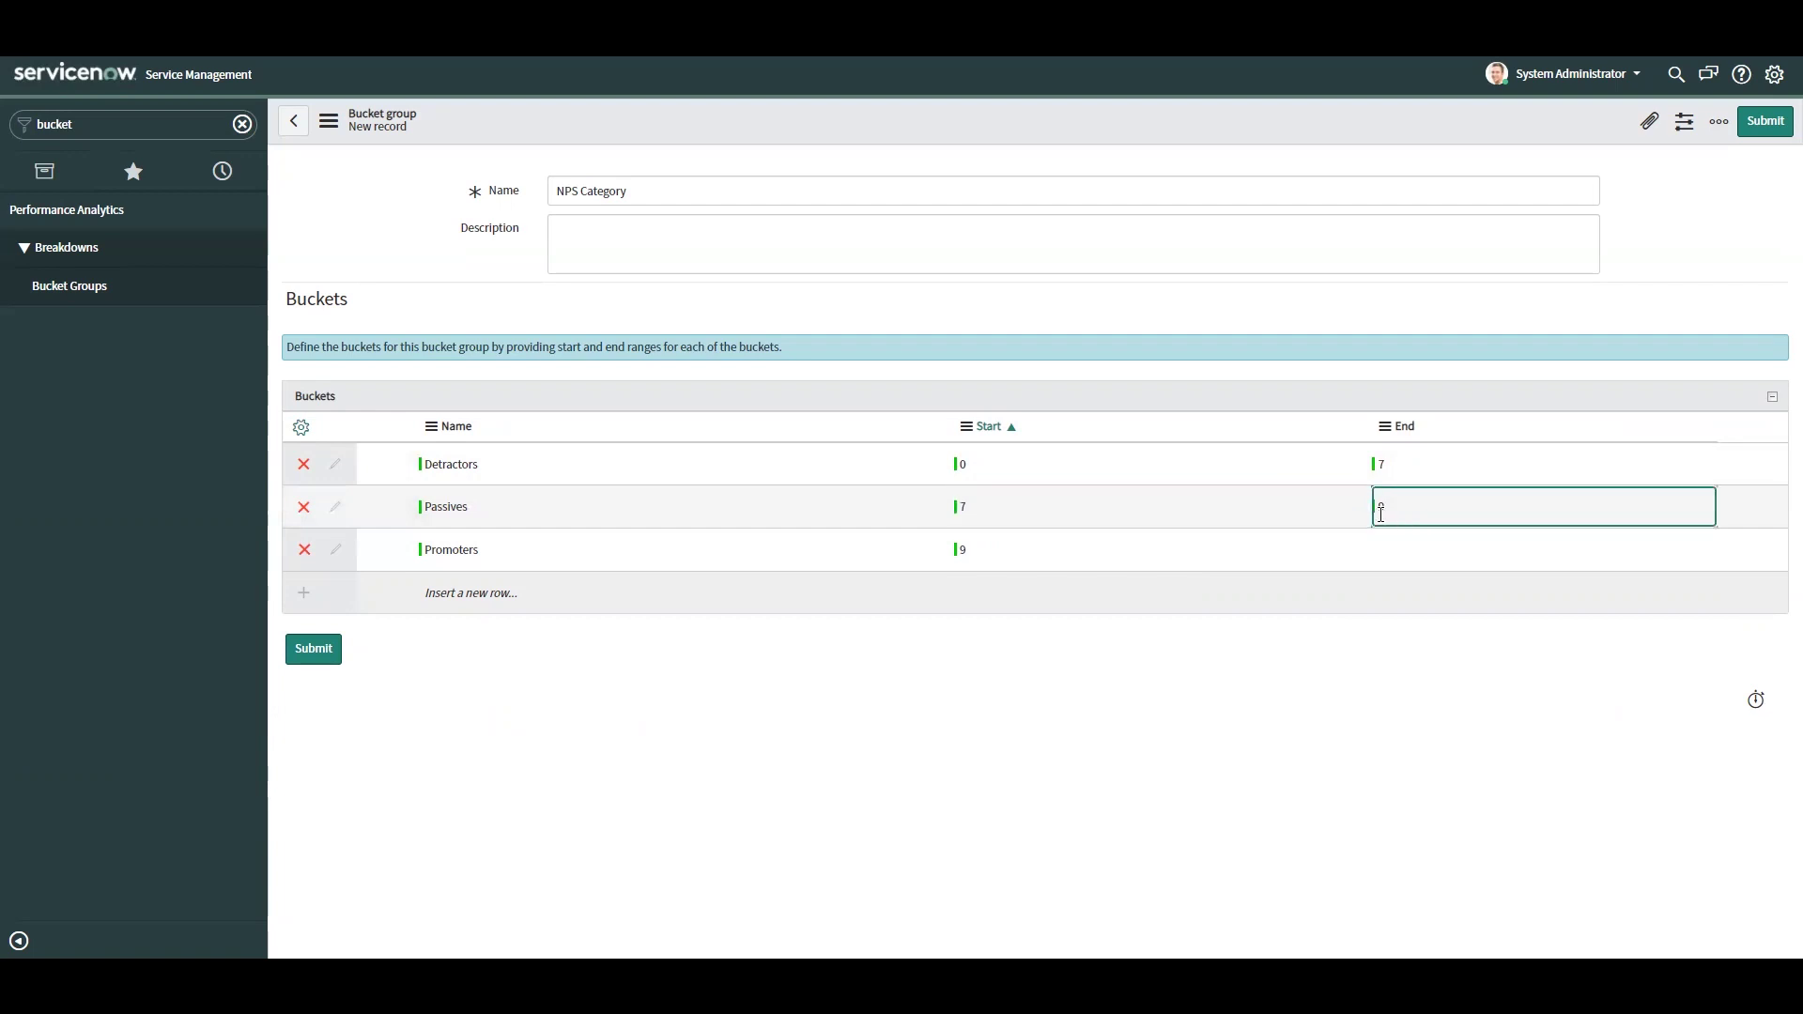
{"action": "left_click", "coordinate": [1064, 549]}
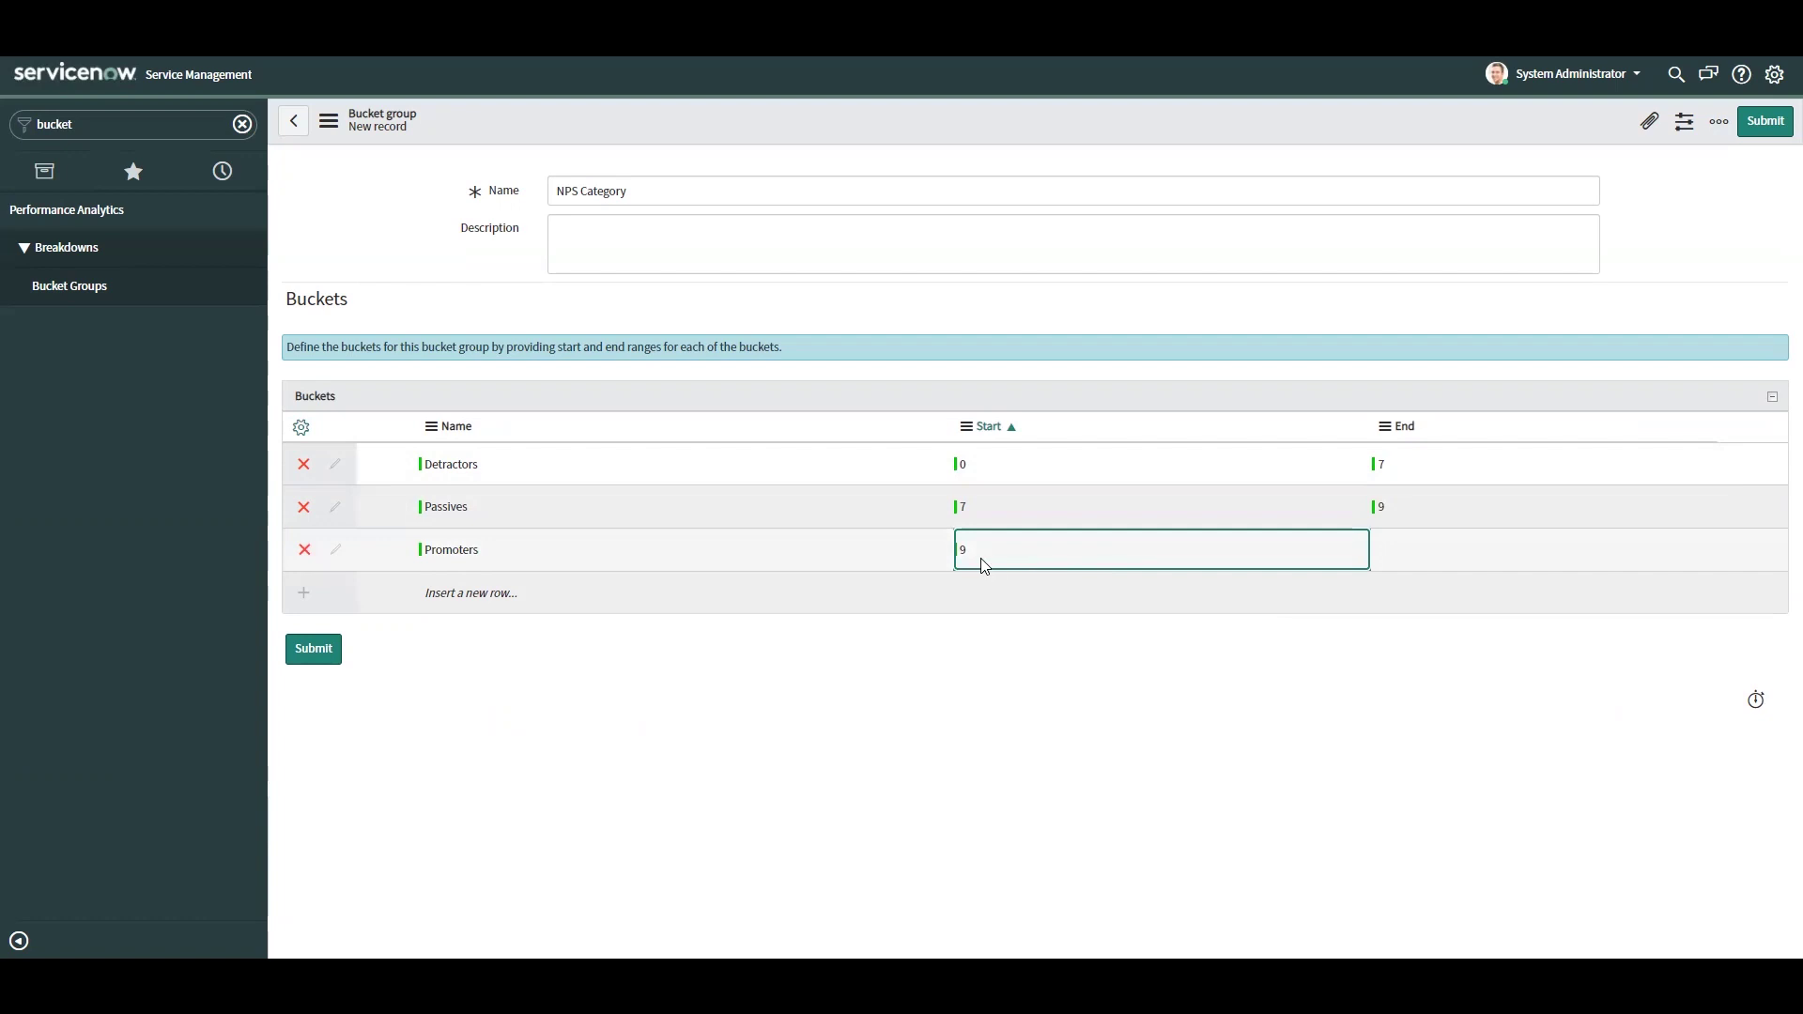
{"action": "left_click", "coordinate": [1390, 563]}
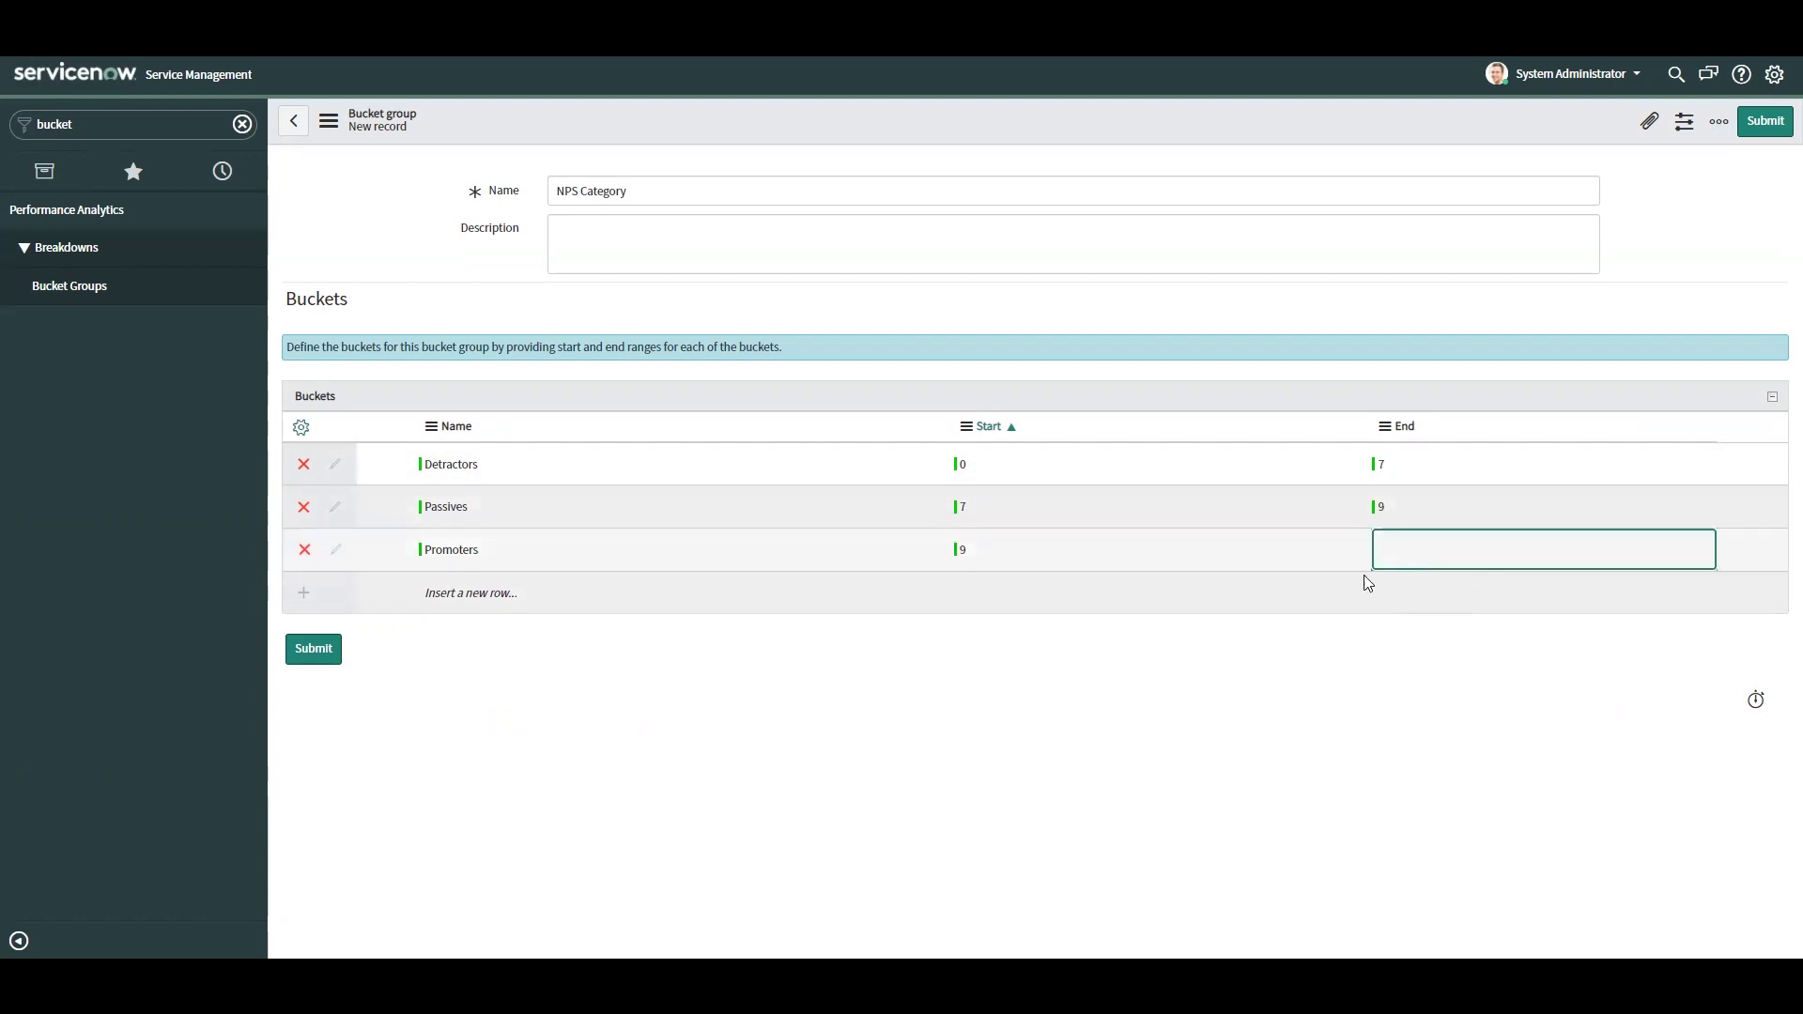
{"action": "right_click", "coordinate": [598, 124]}
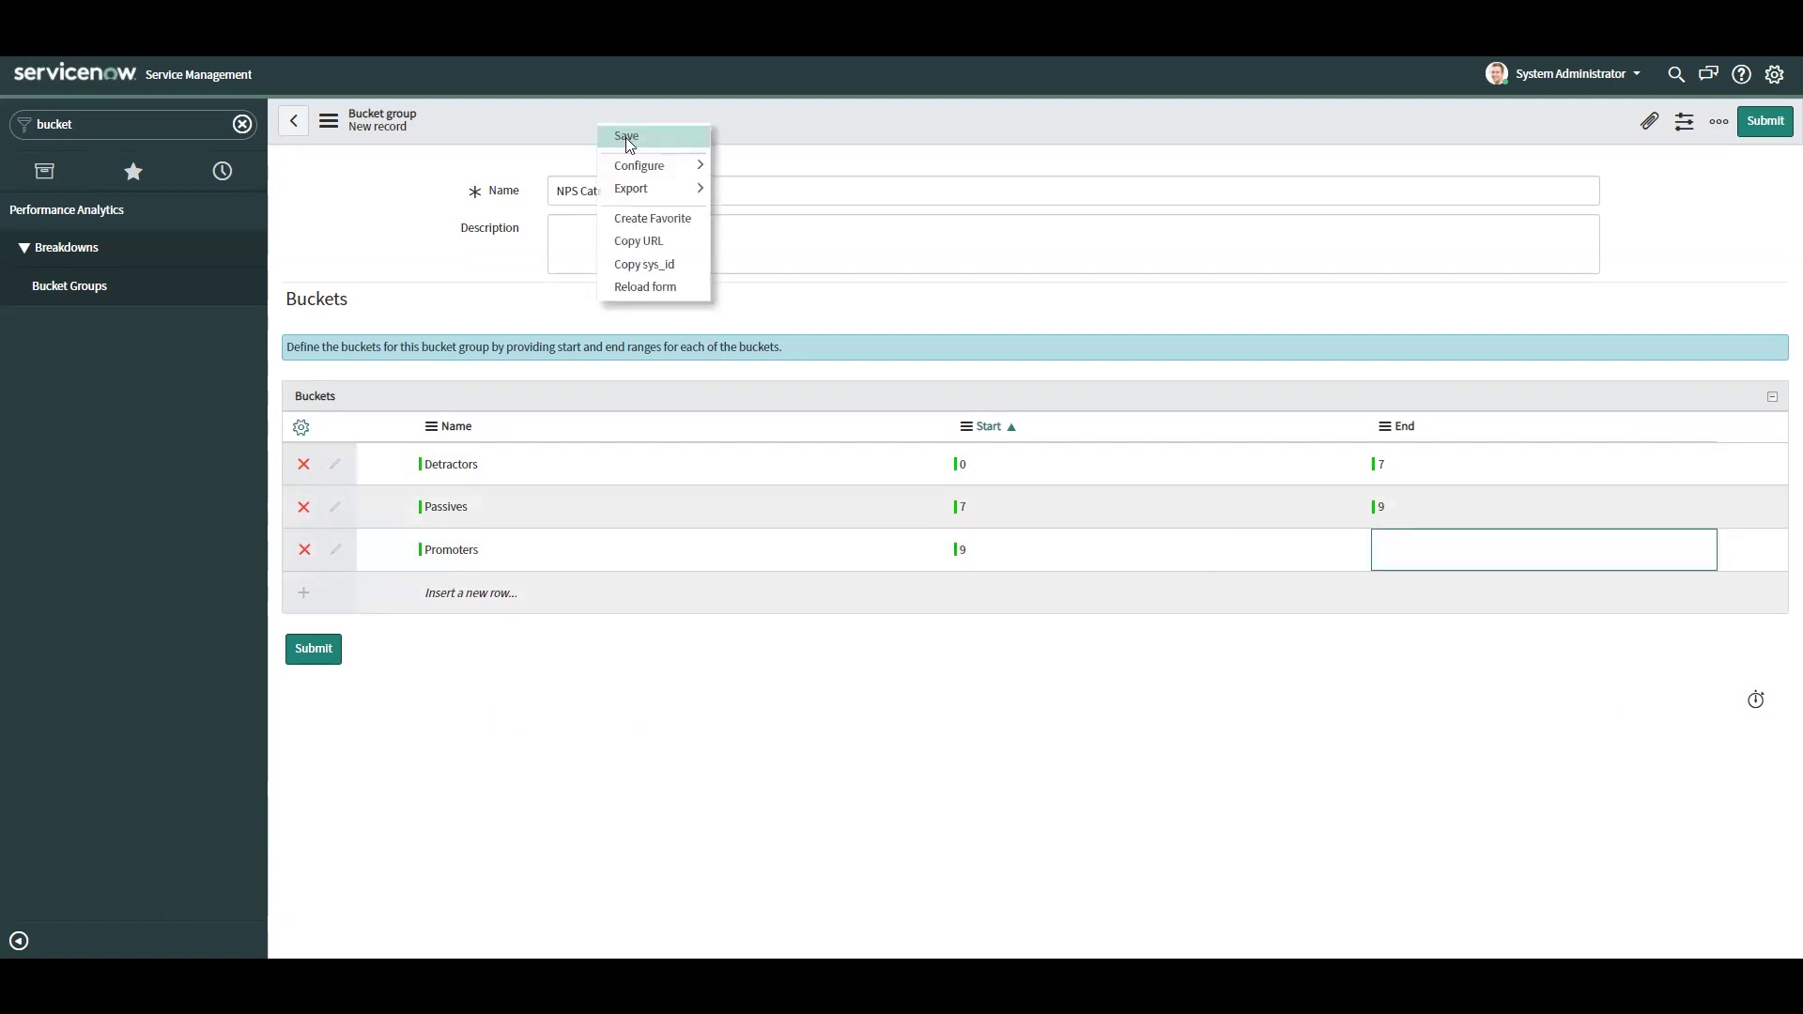
- Save the NPS Category bucket group and open the Breakdown Sources list
{"action": "left_click", "coordinate": [627, 137]}
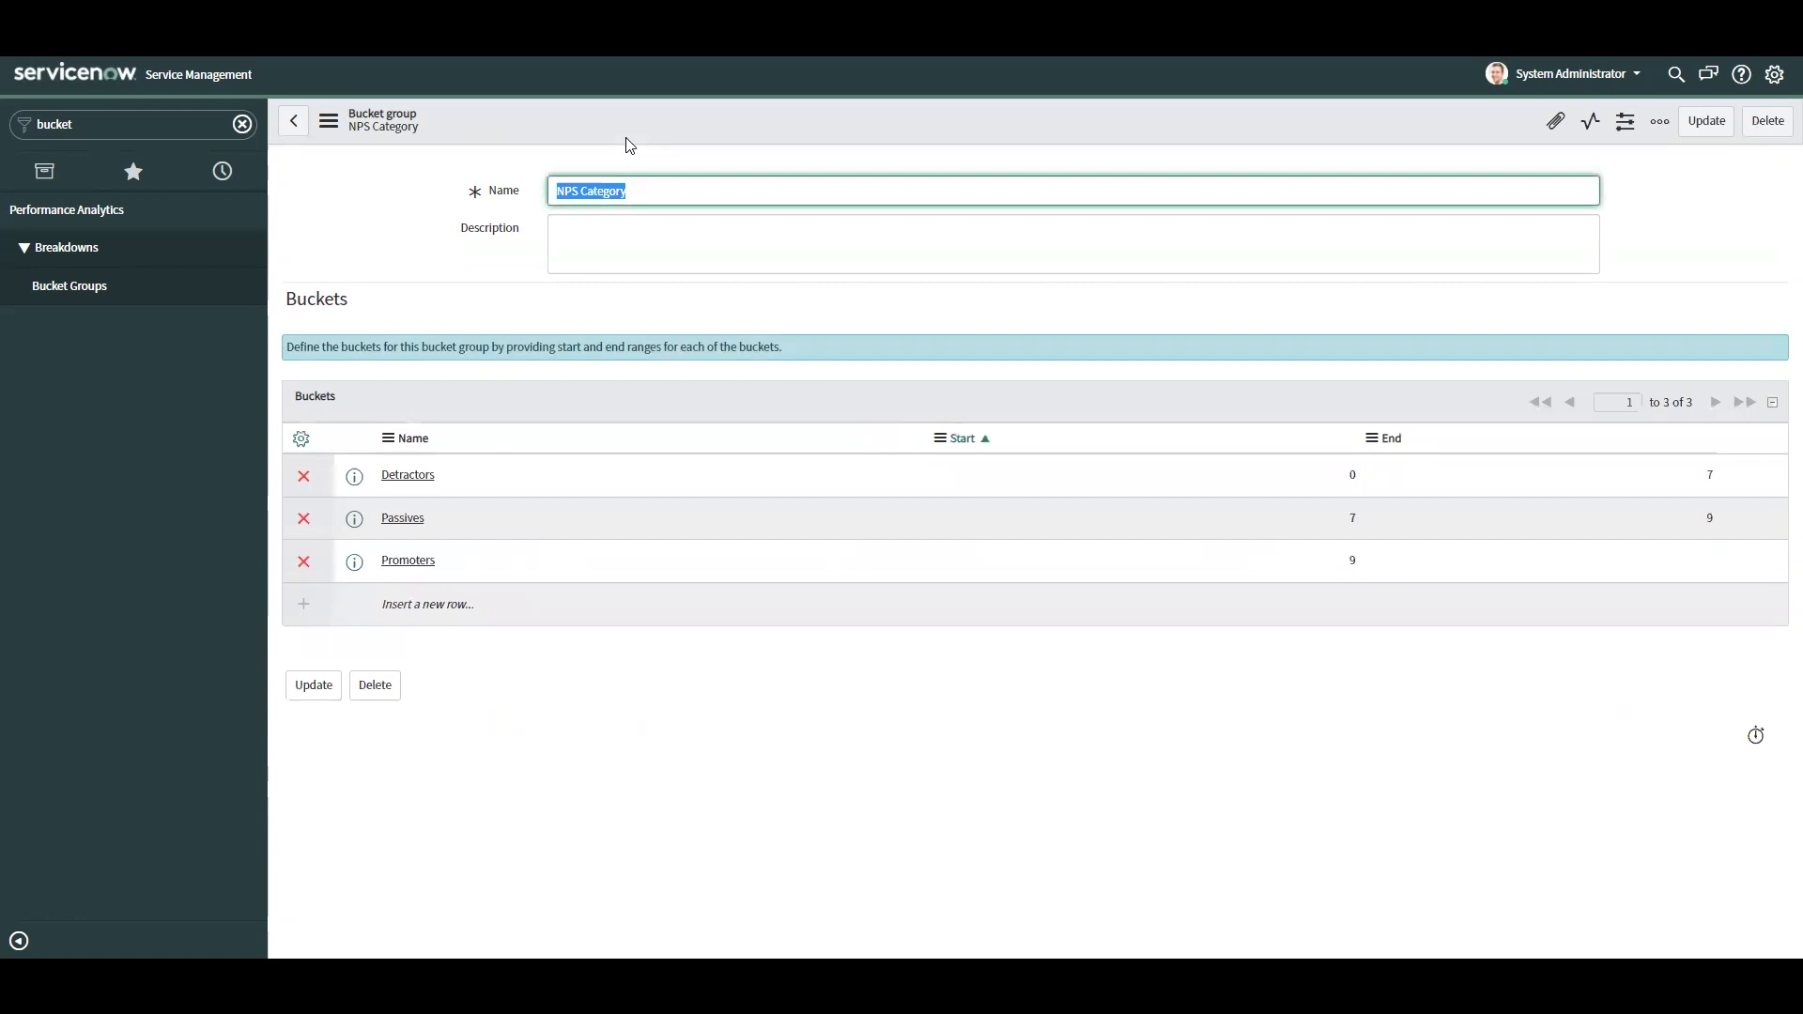
{"action": "double_click", "coordinate": [109, 130]}
{"action": "type", "text": "brea"}
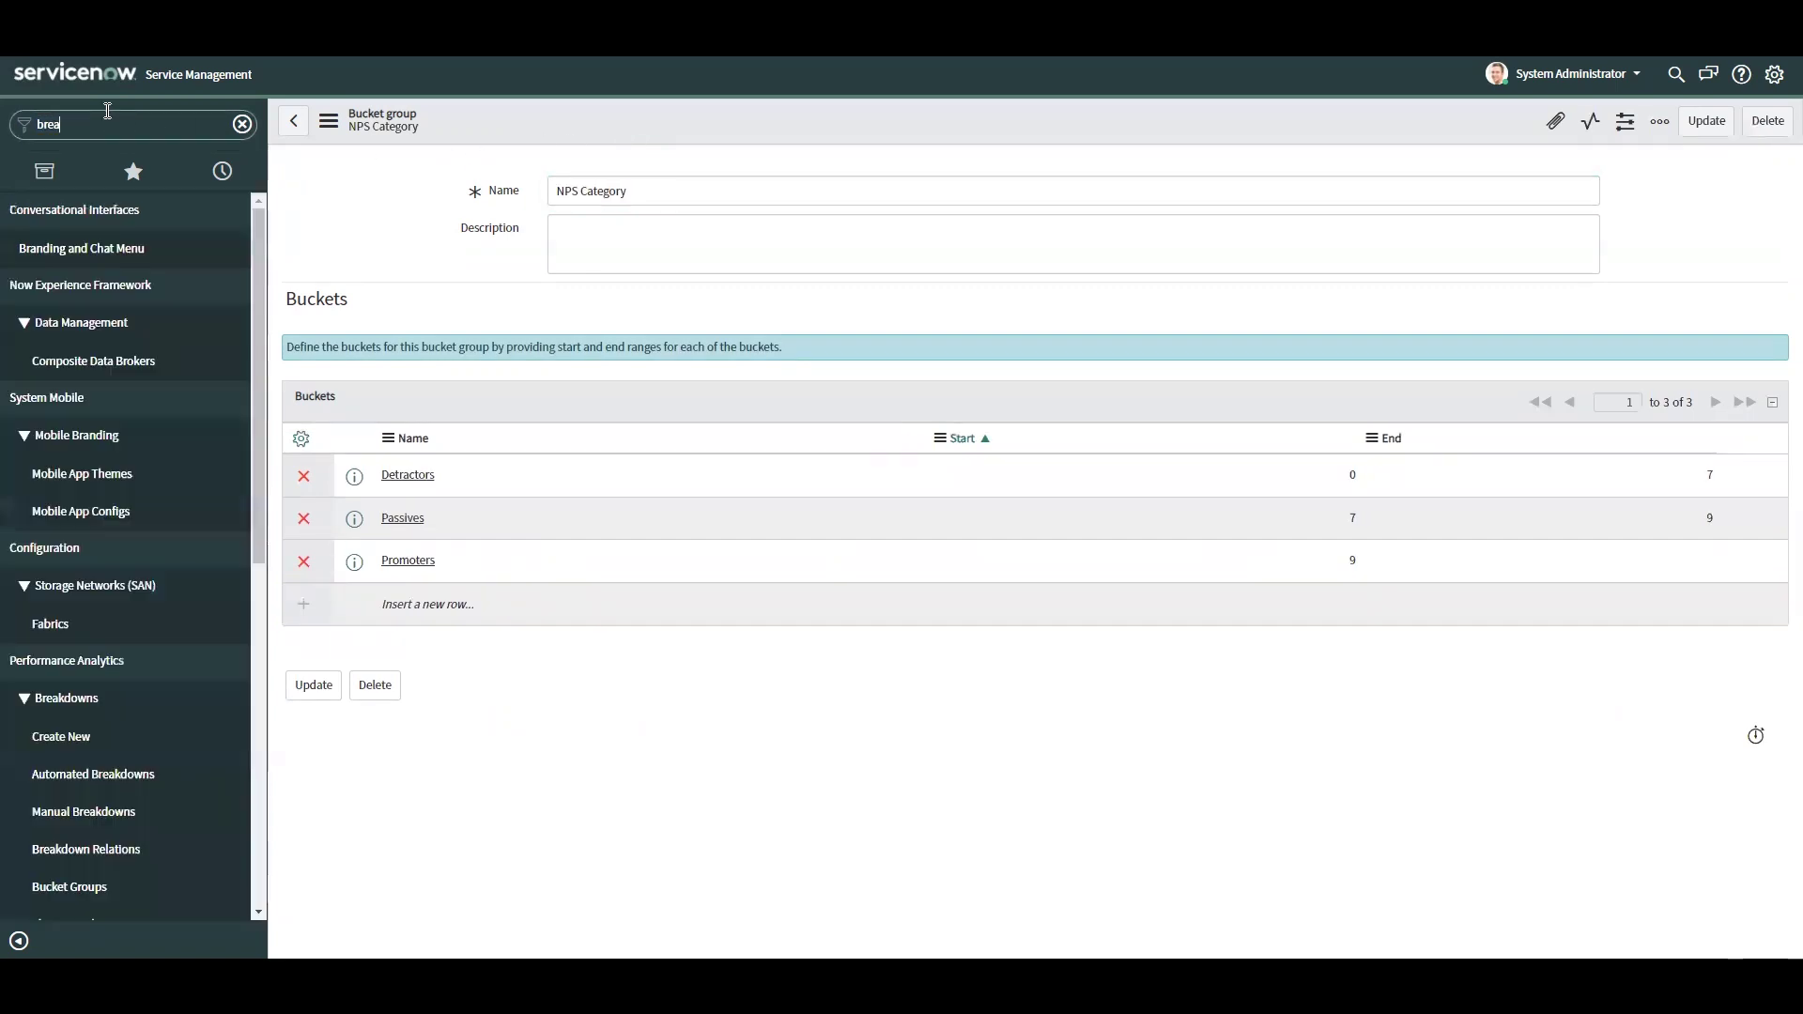
{"action": "type", "text": "kdown s"}
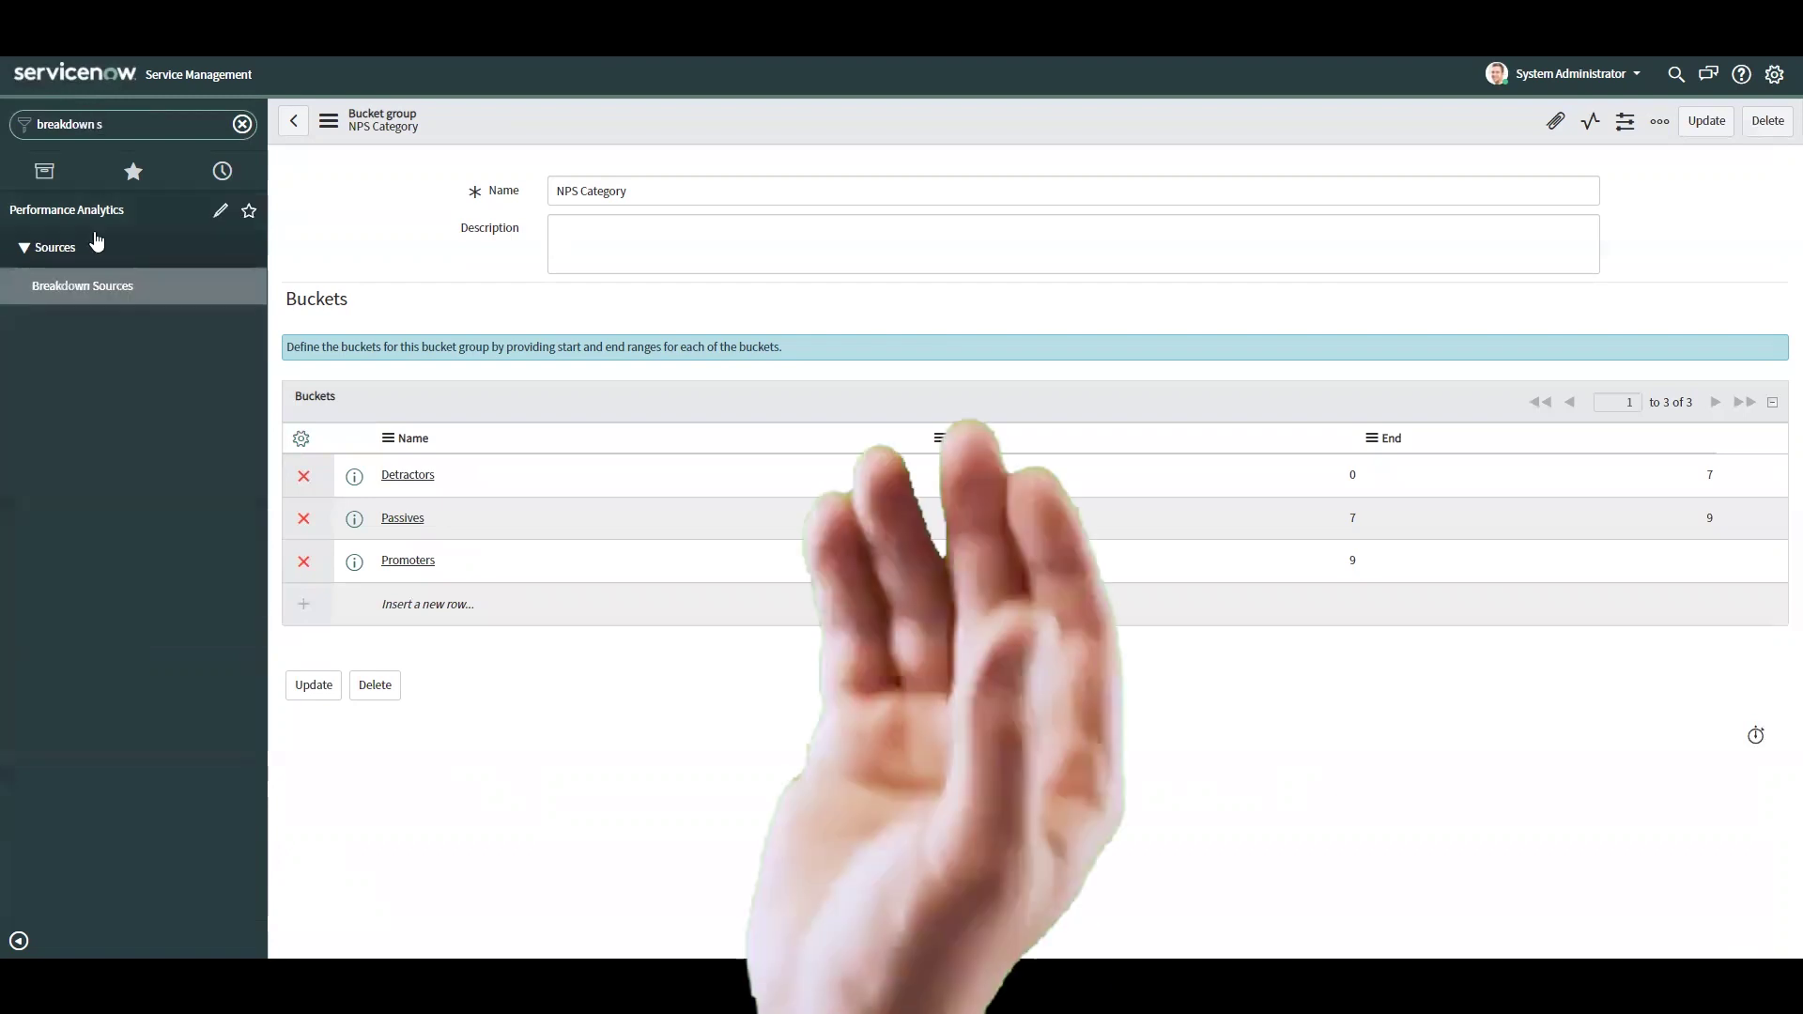
{"action": "left_click", "coordinate": [92, 274]}
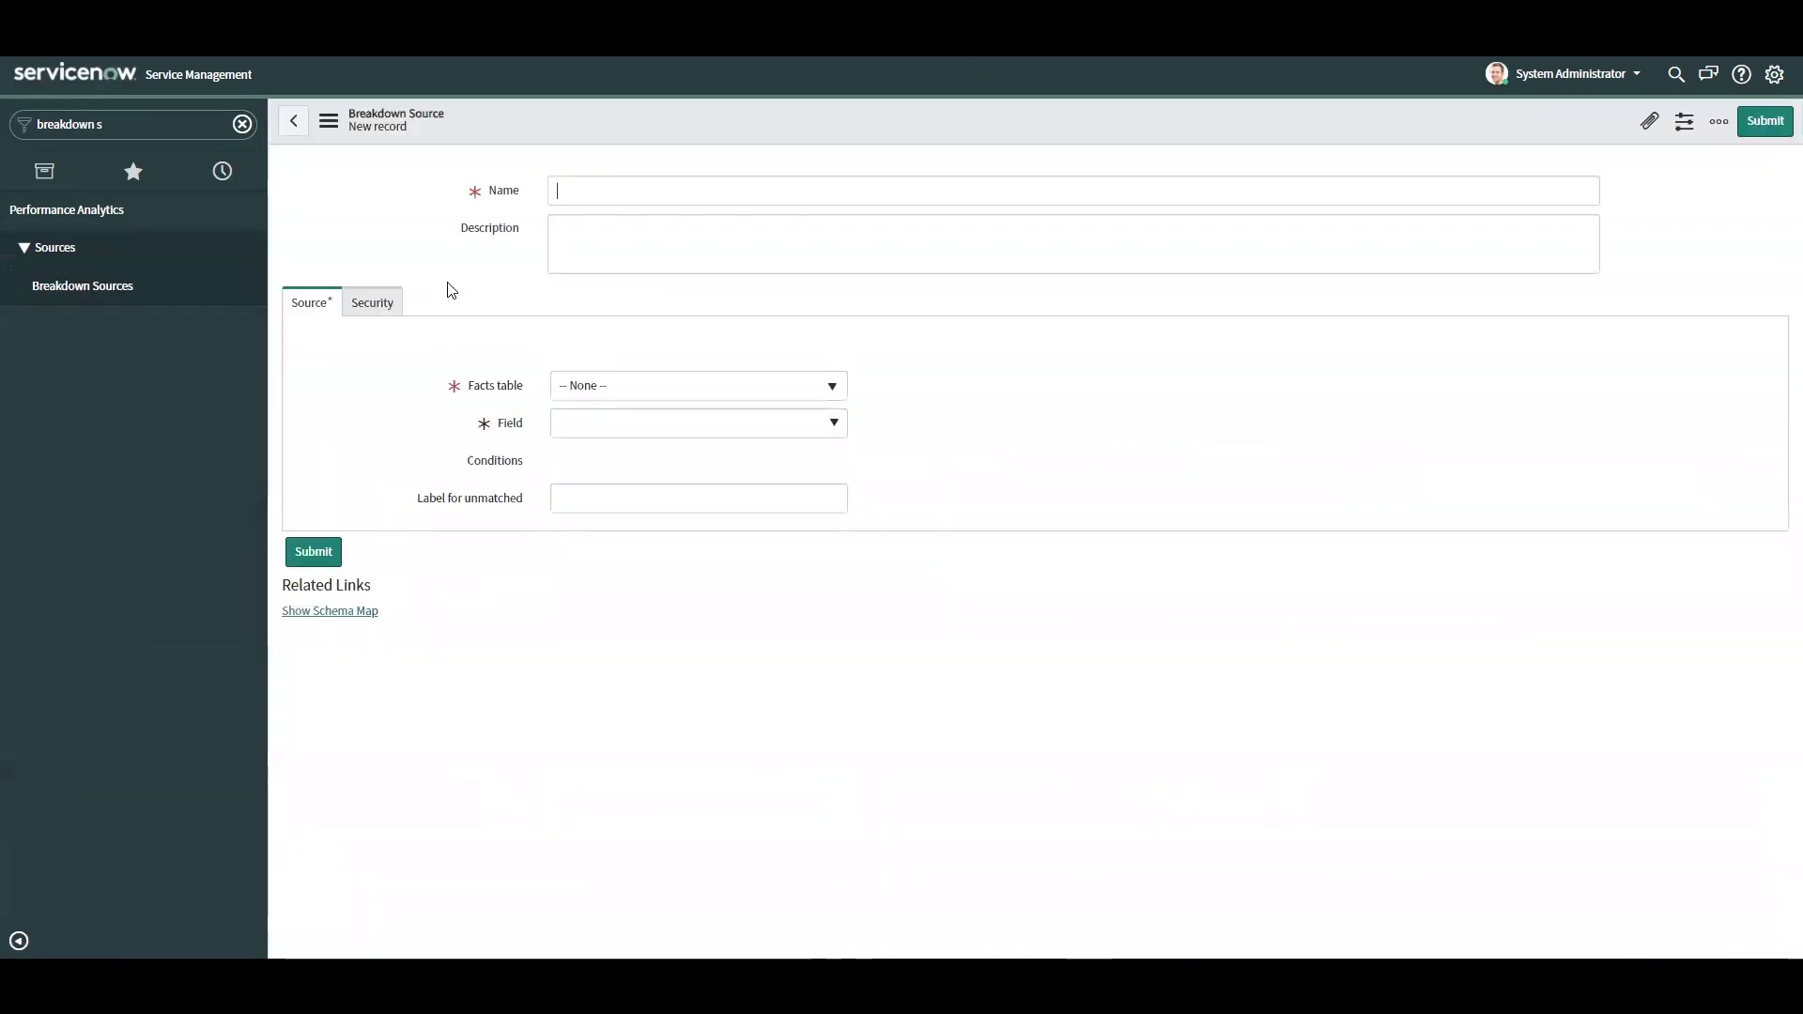
- Name the breakdown source NPS Category, using facts table Bucket [pa_buckets] and field Sys ID
{"action": "type", "text": "NPS Category"}
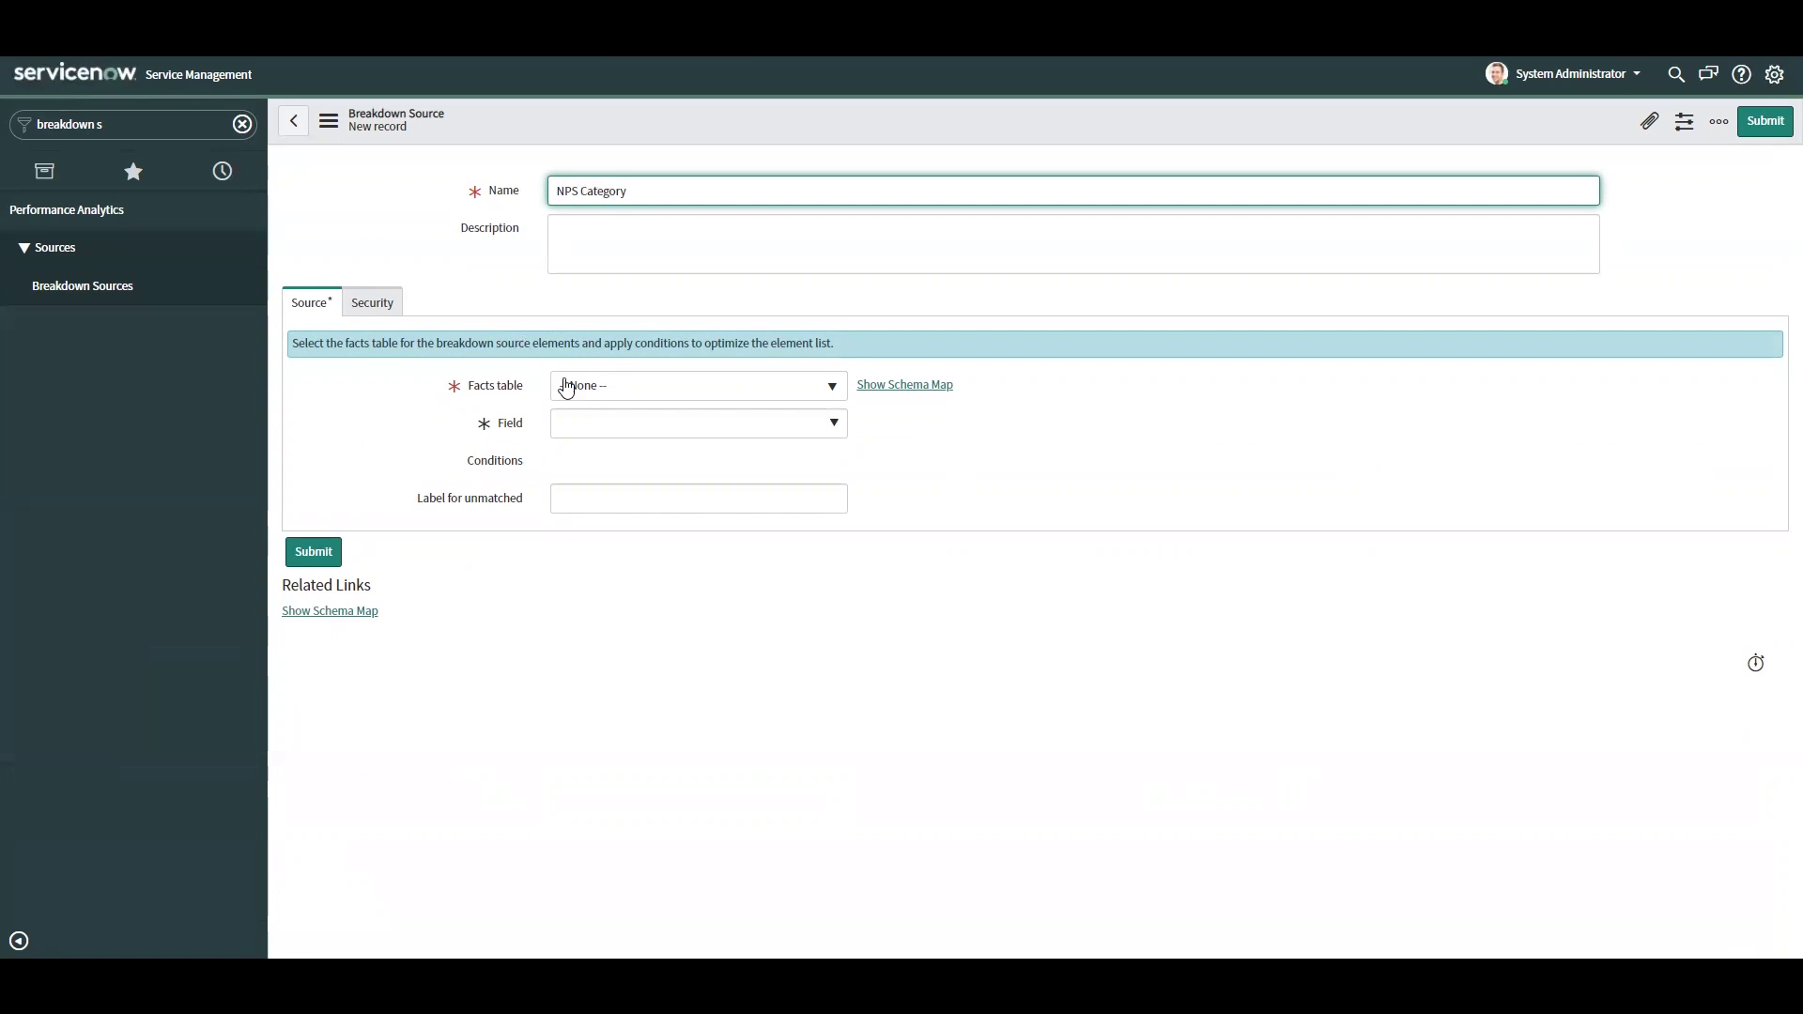
{"action": "left_click", "coordinate": [576, 388]}
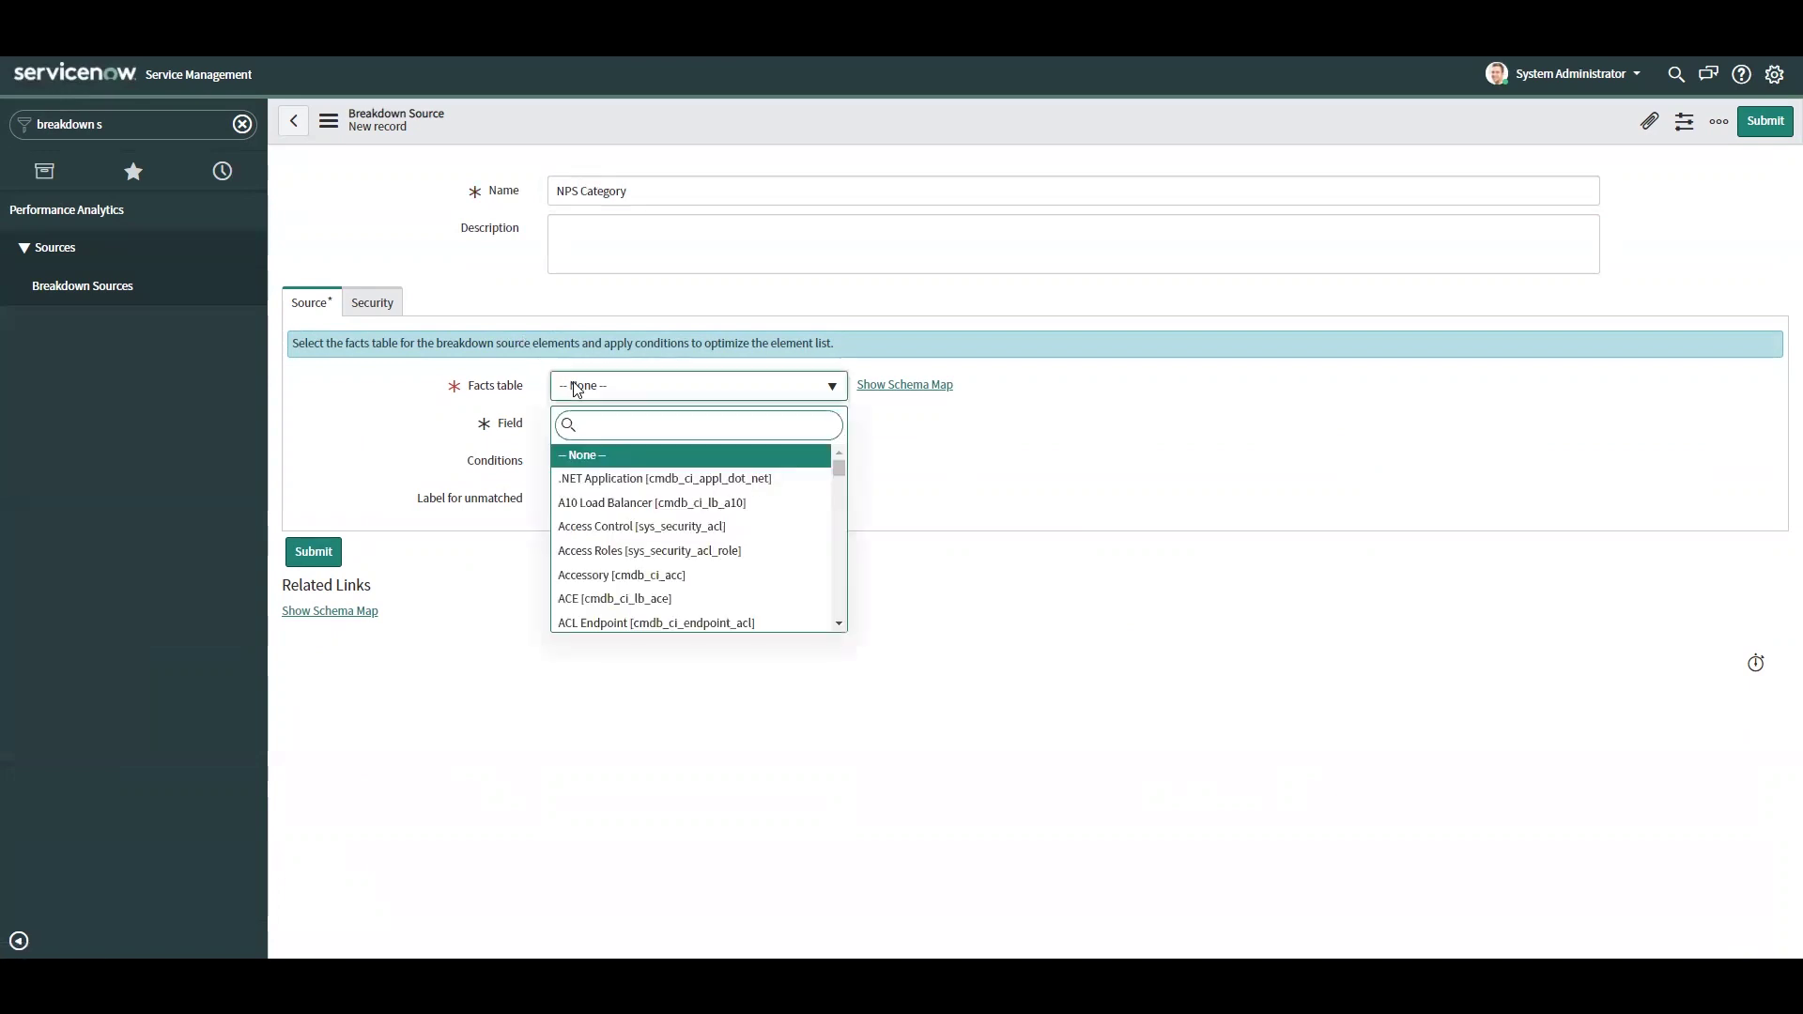
{"action": "type", "text": "pa_bucket"}
{"action": "key", "text": "Return"}
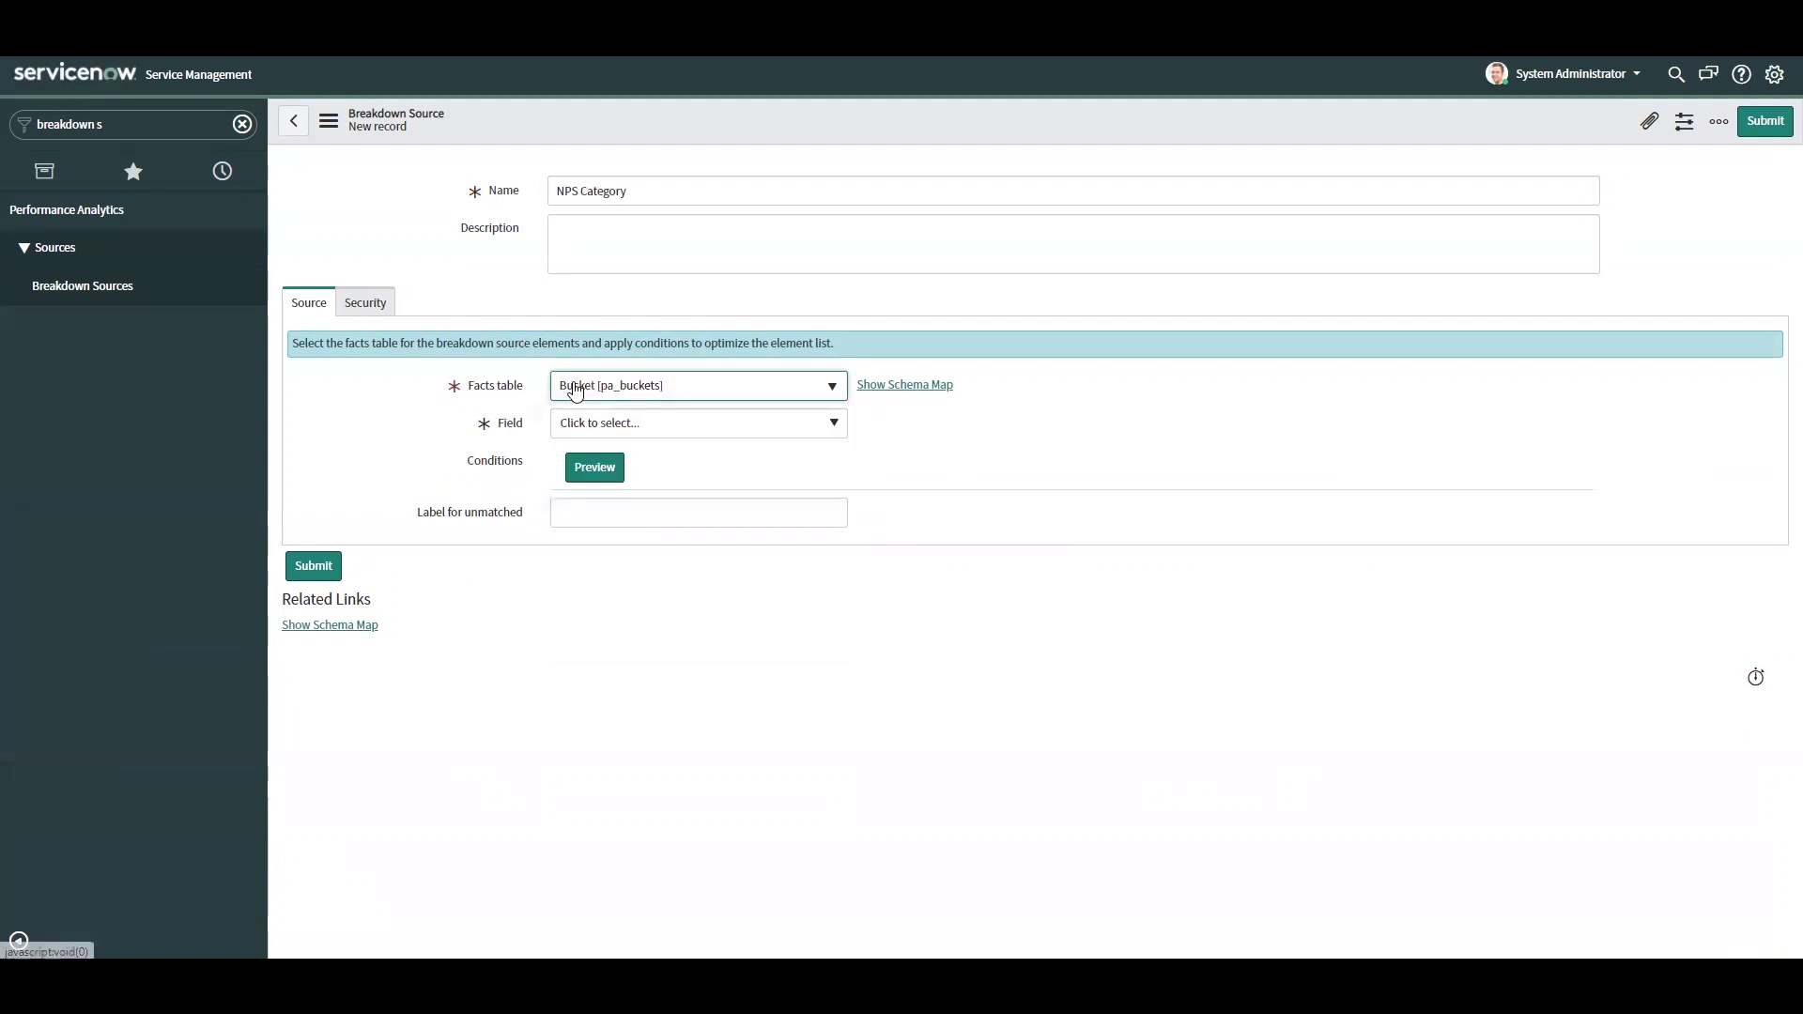
{"action": "left_click", "coordinate": [582, 423]}
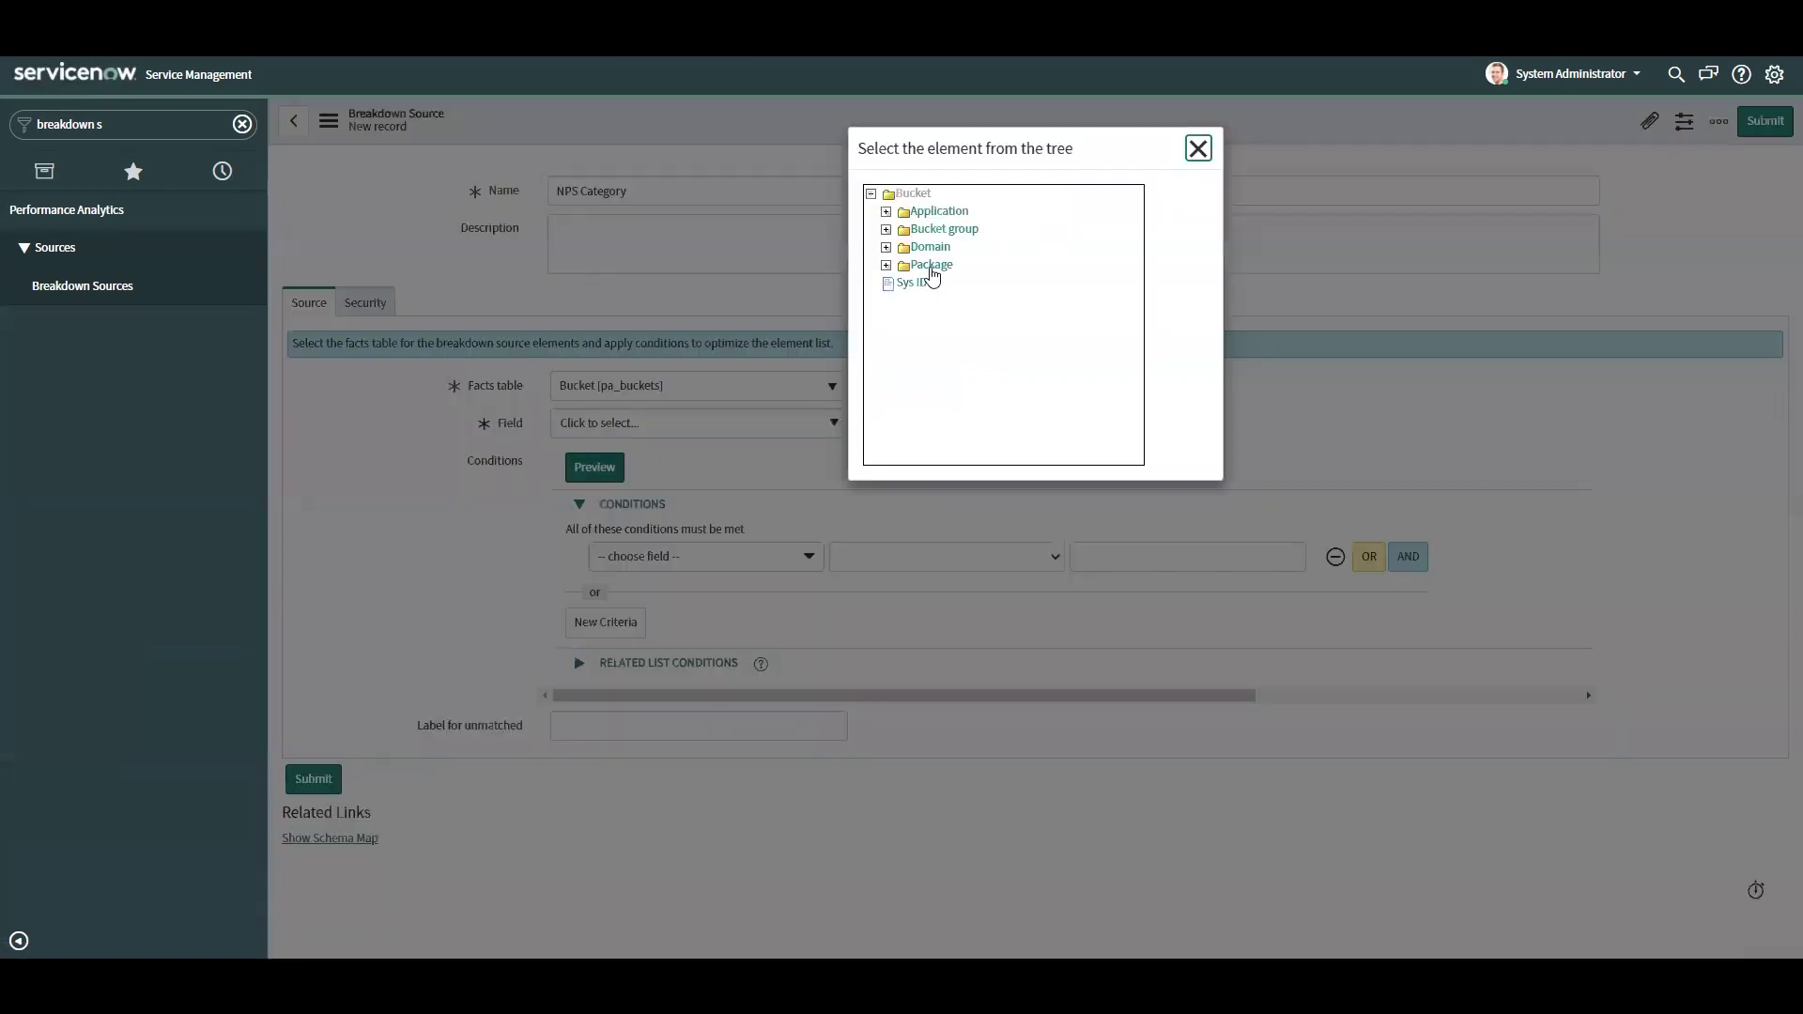
{"action": "left_click", "coordinate": [911, 284]}
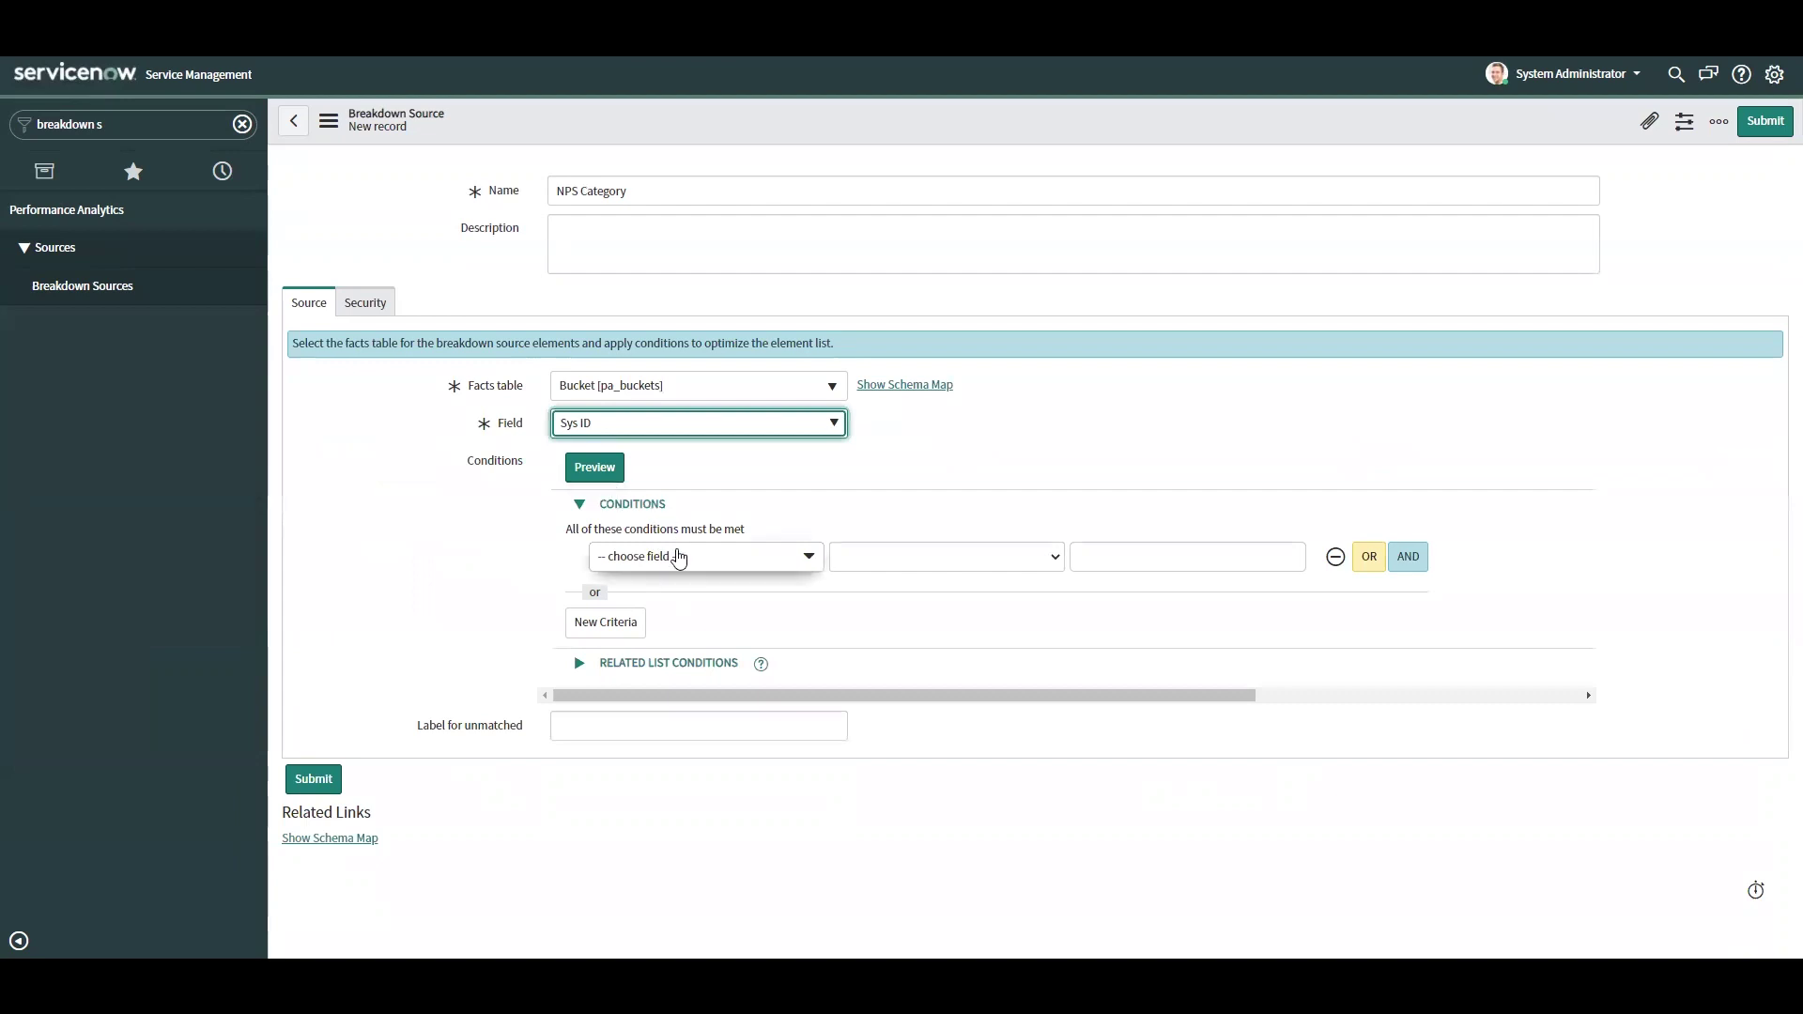
- Add the condition Bucket group is NPS Category and save the breakdown source
{"action": "left_click", "coordinate": [679, 557]}
{"action": "type", "text": "buc"}
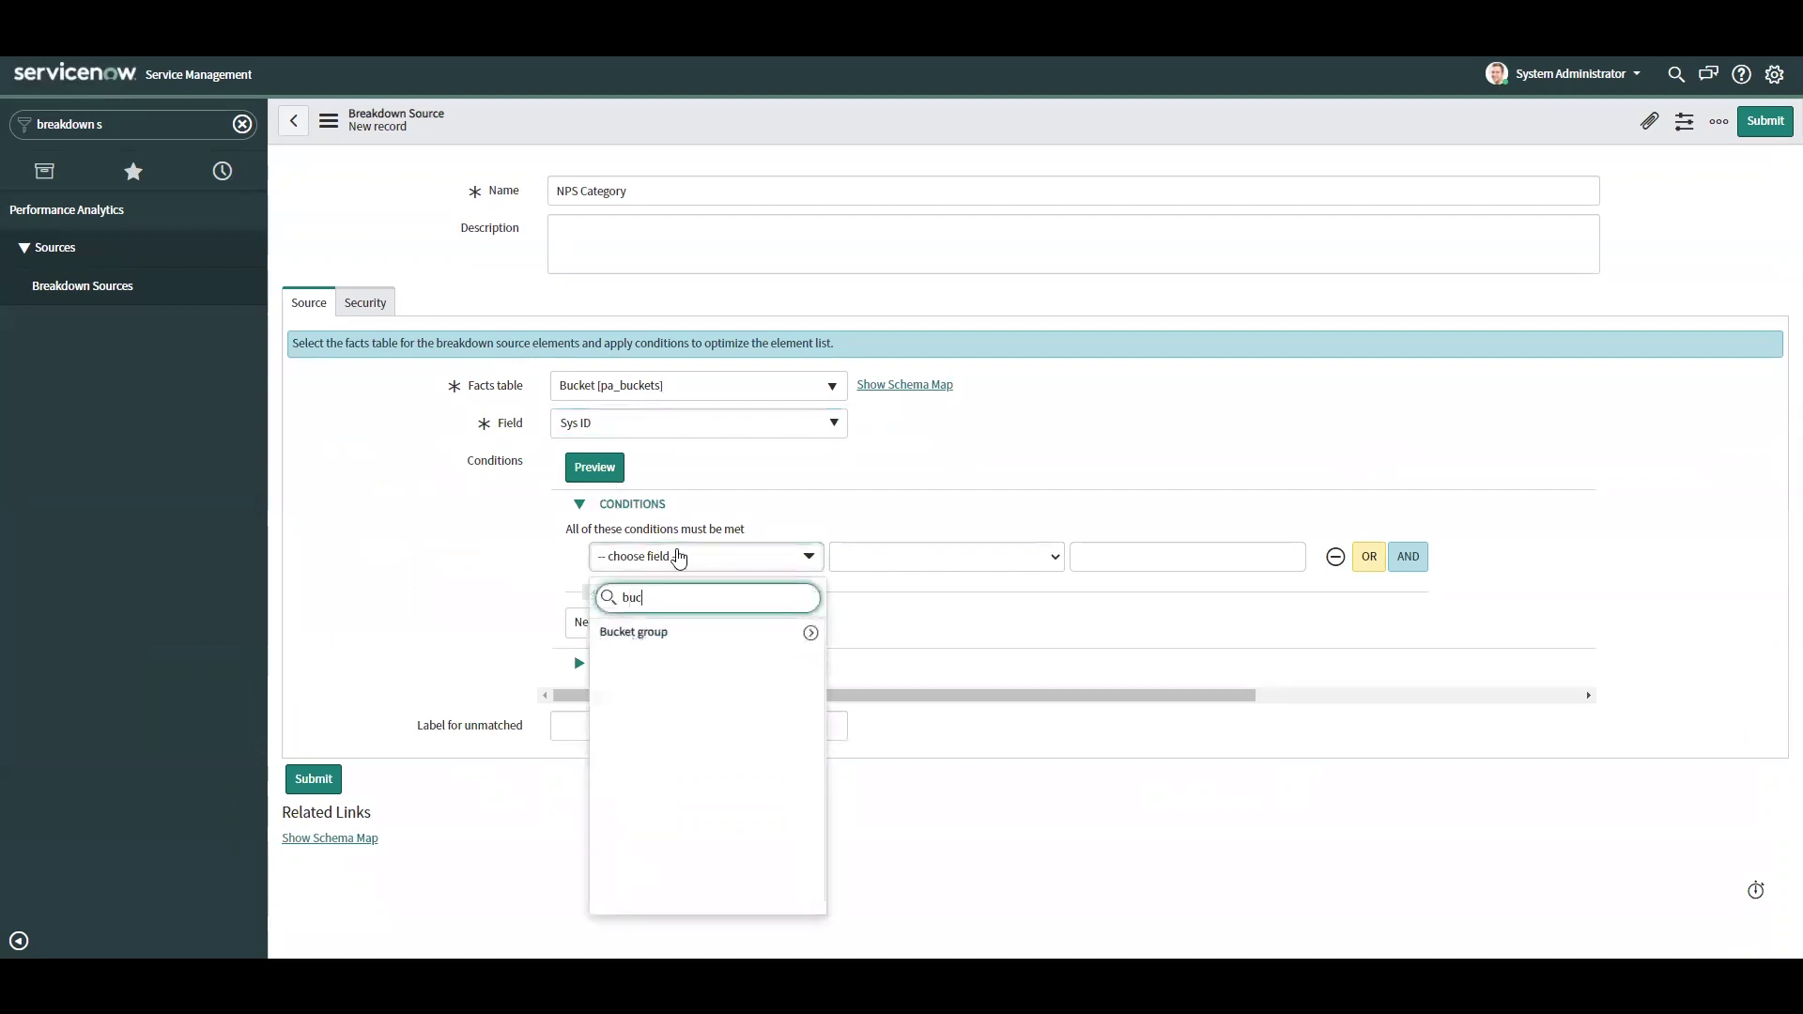
{"action": "key", "text": "Return"}
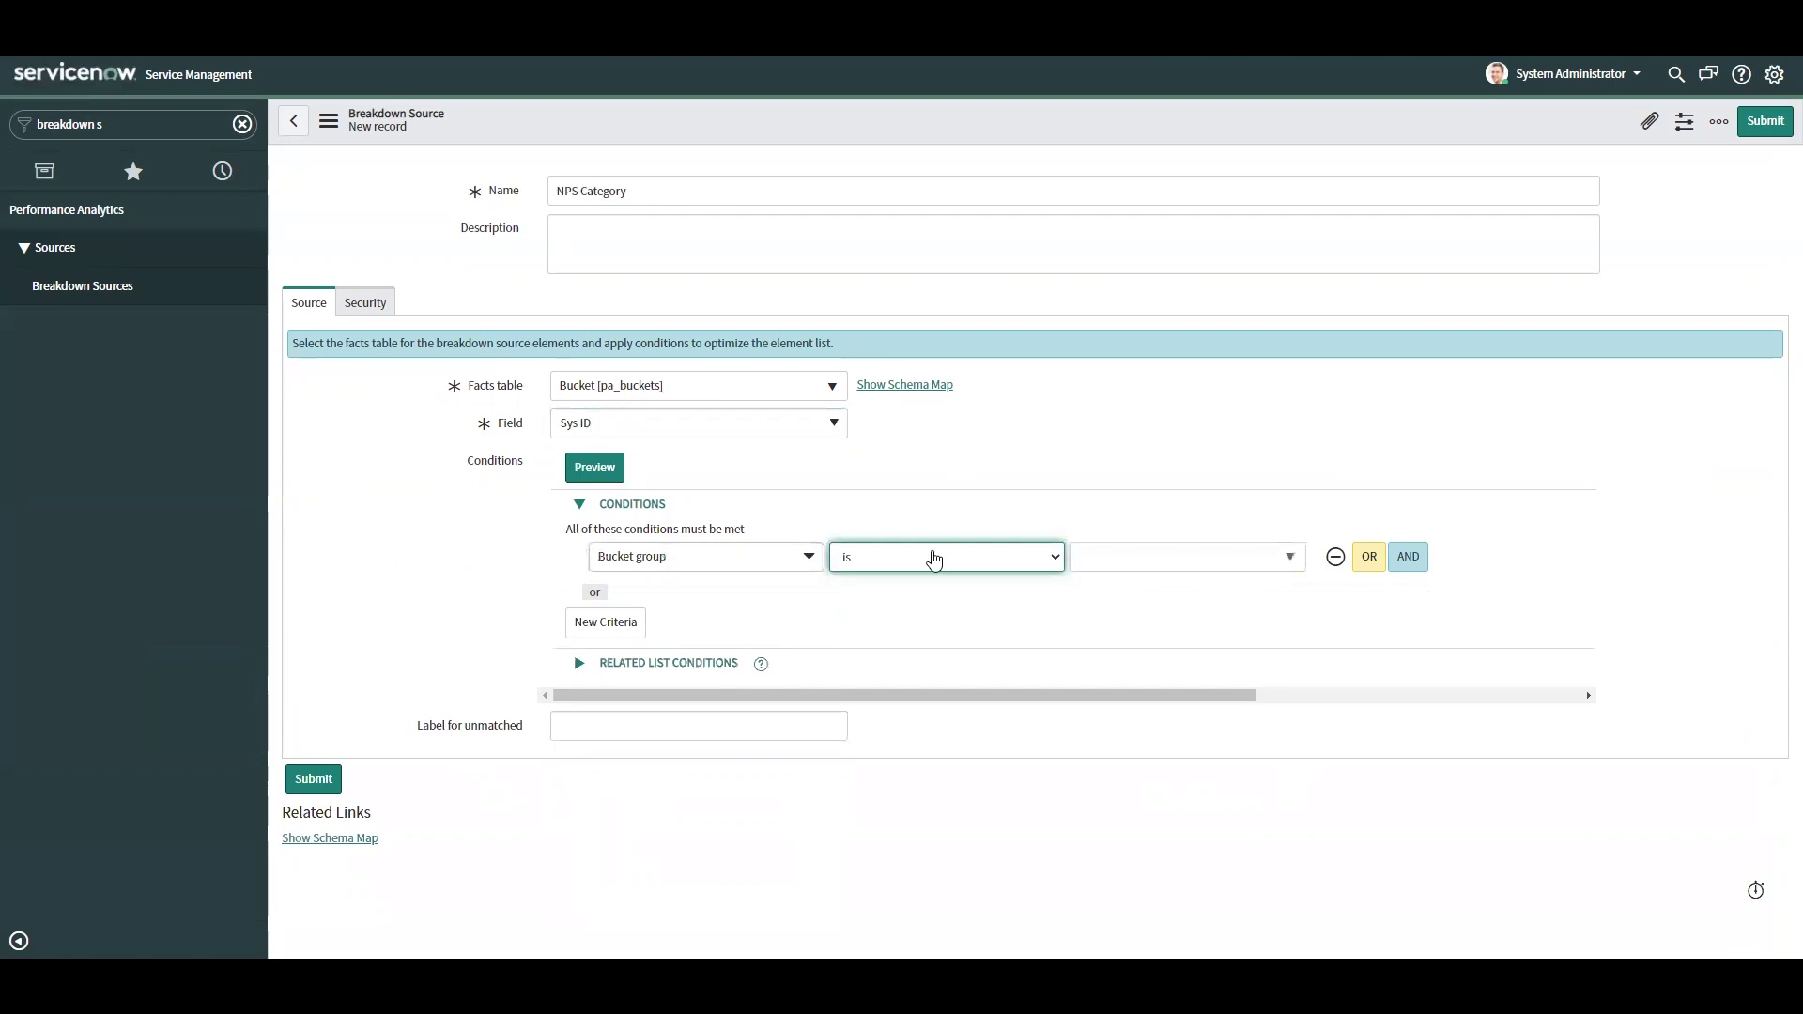
{"action": "left_click", "coordinate": [1103, 569]}
{"action": "type", "text": "nps"}
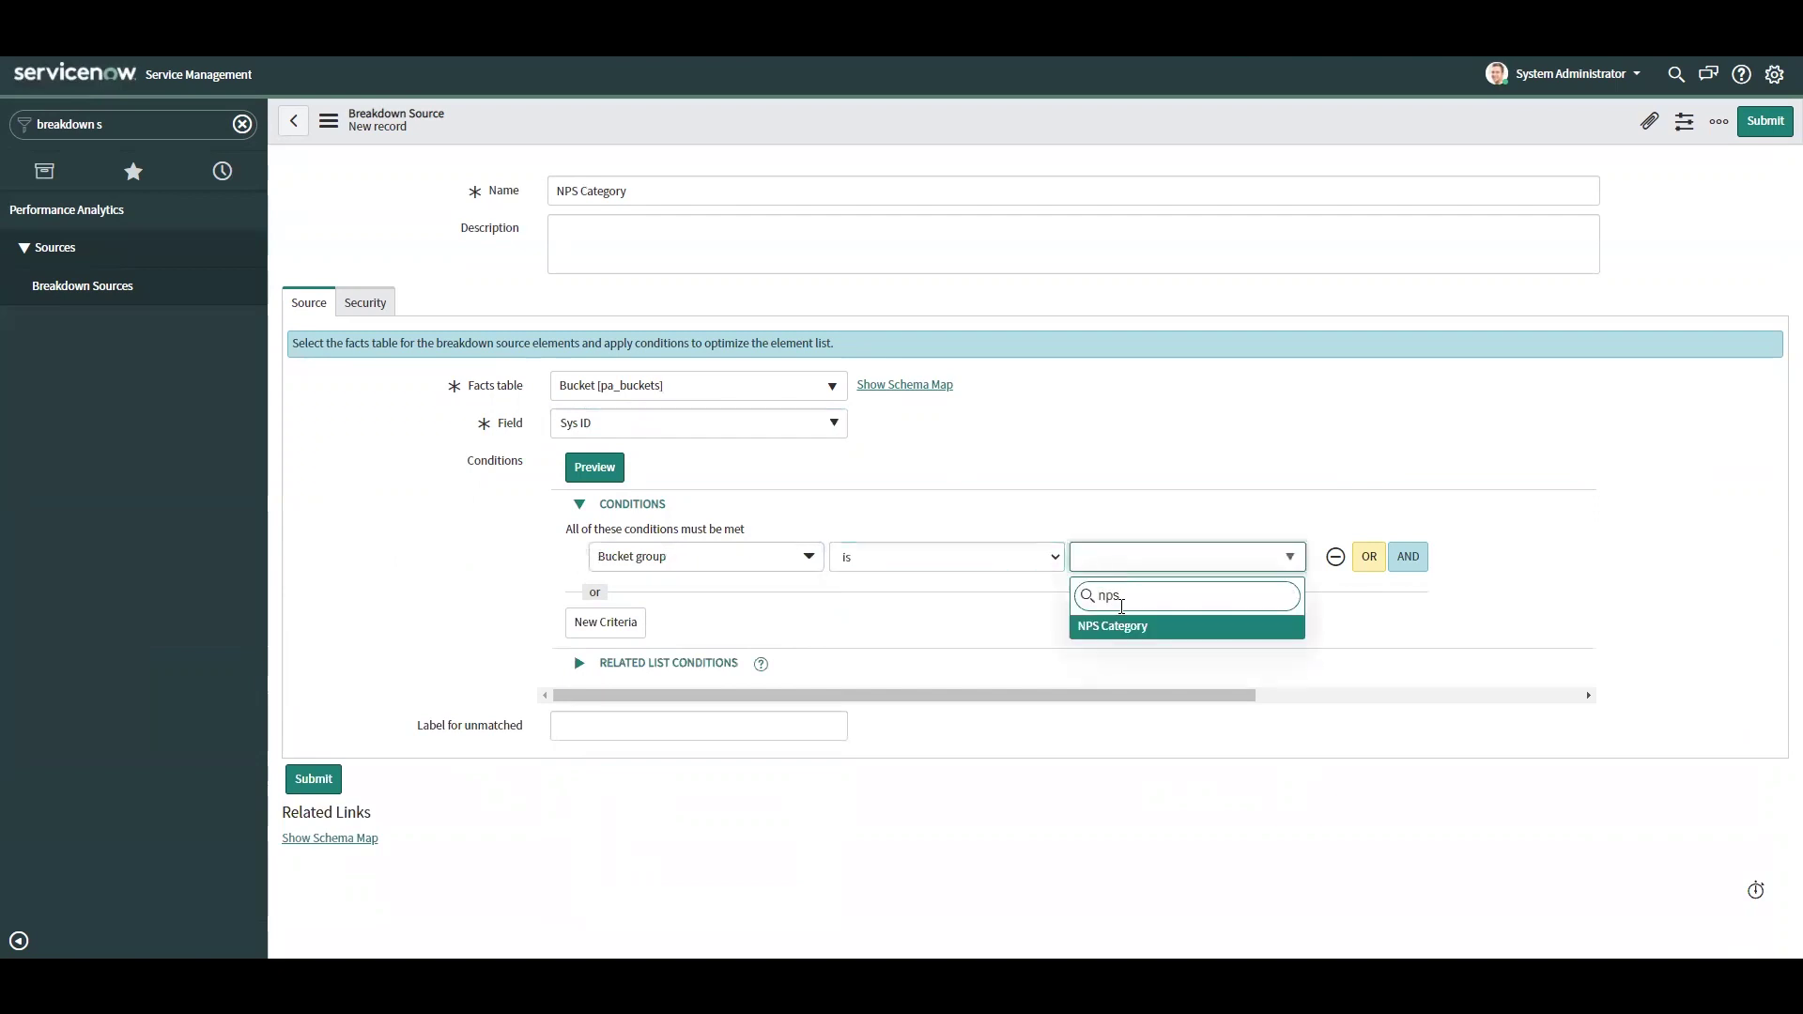
{"action": "left_click", "coordinate": [1130, 634]}
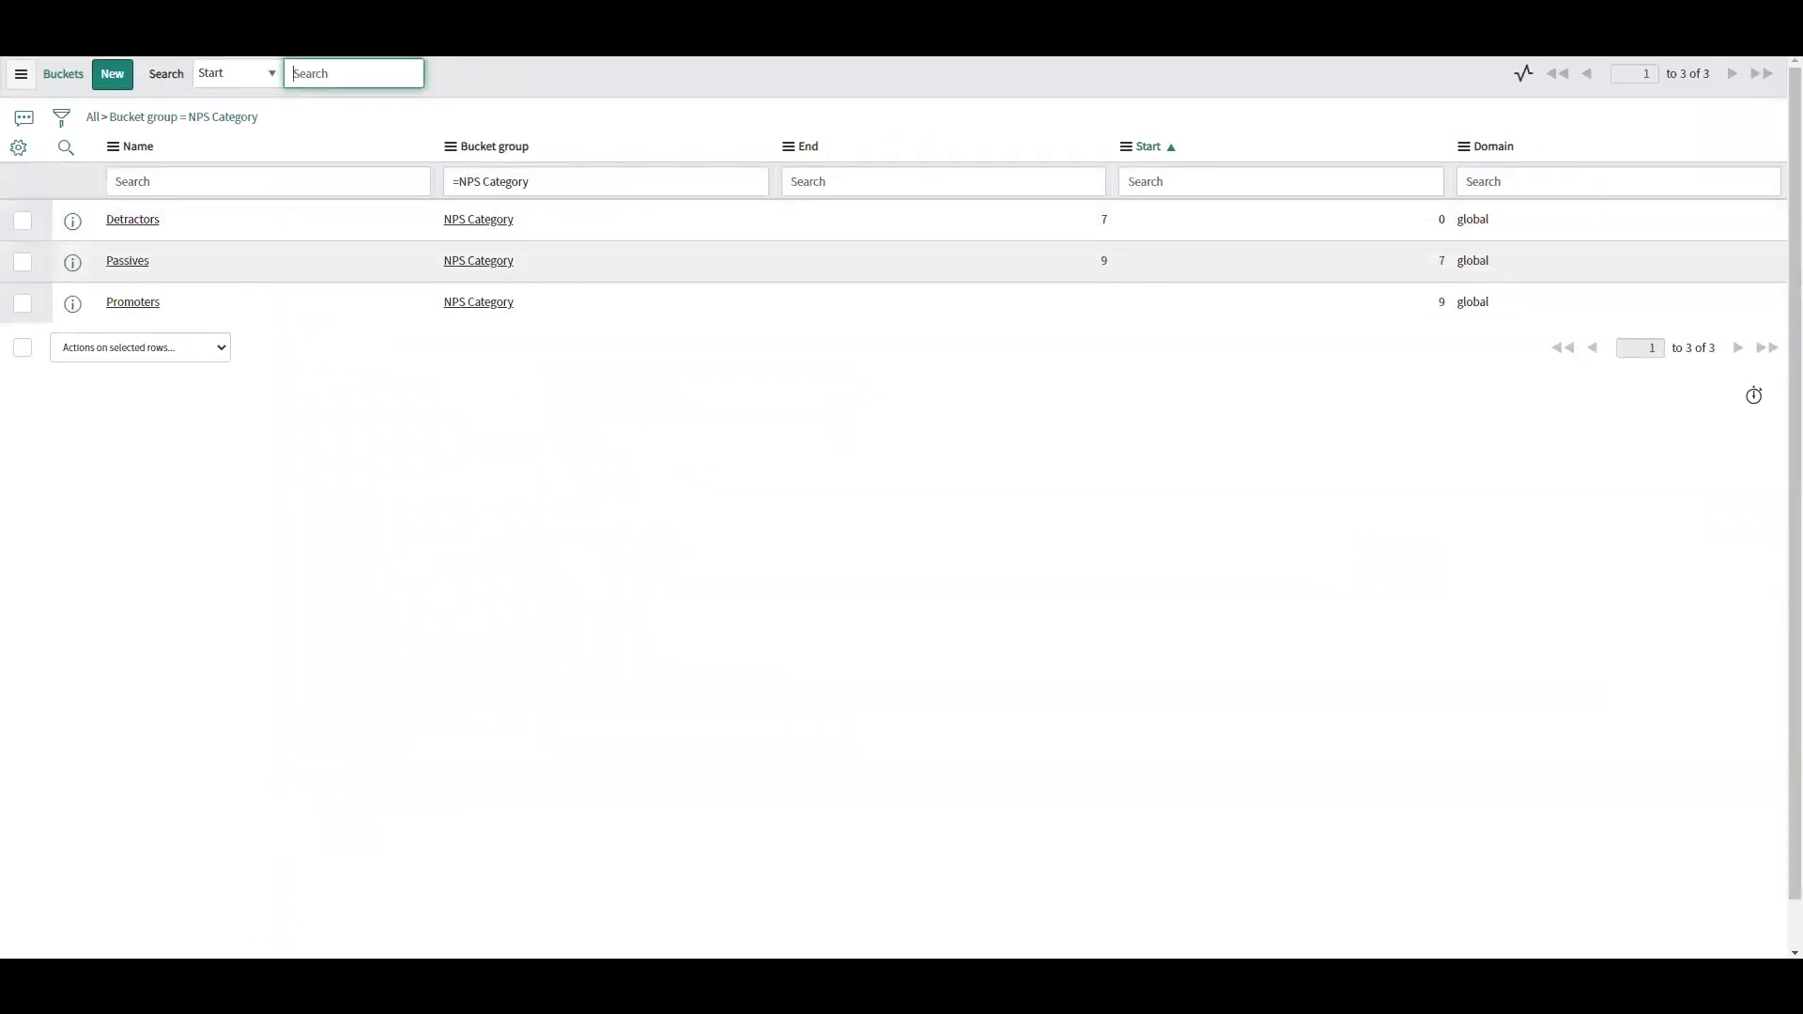
{"action": "key", "text": "ctrl+w"}
{"action": "right_click", "coordinate": [562, 122]}
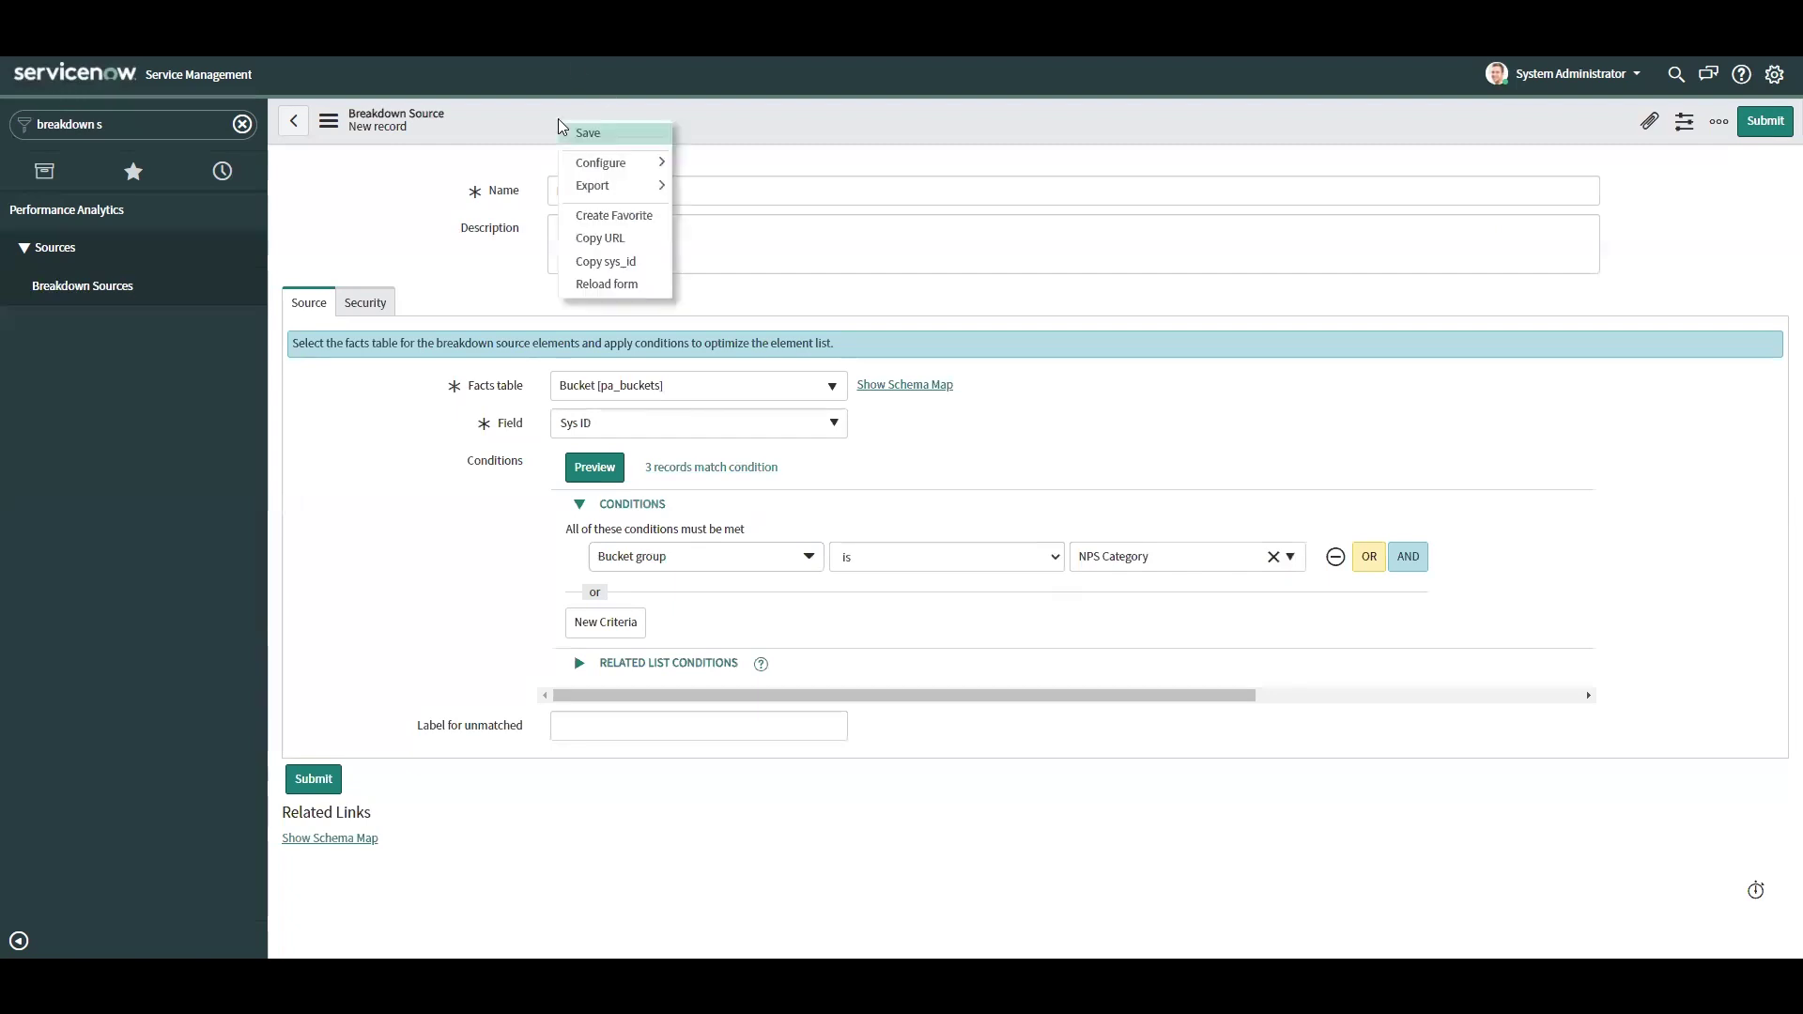
{"action": "left_click", "coordinate": [577, 131]}
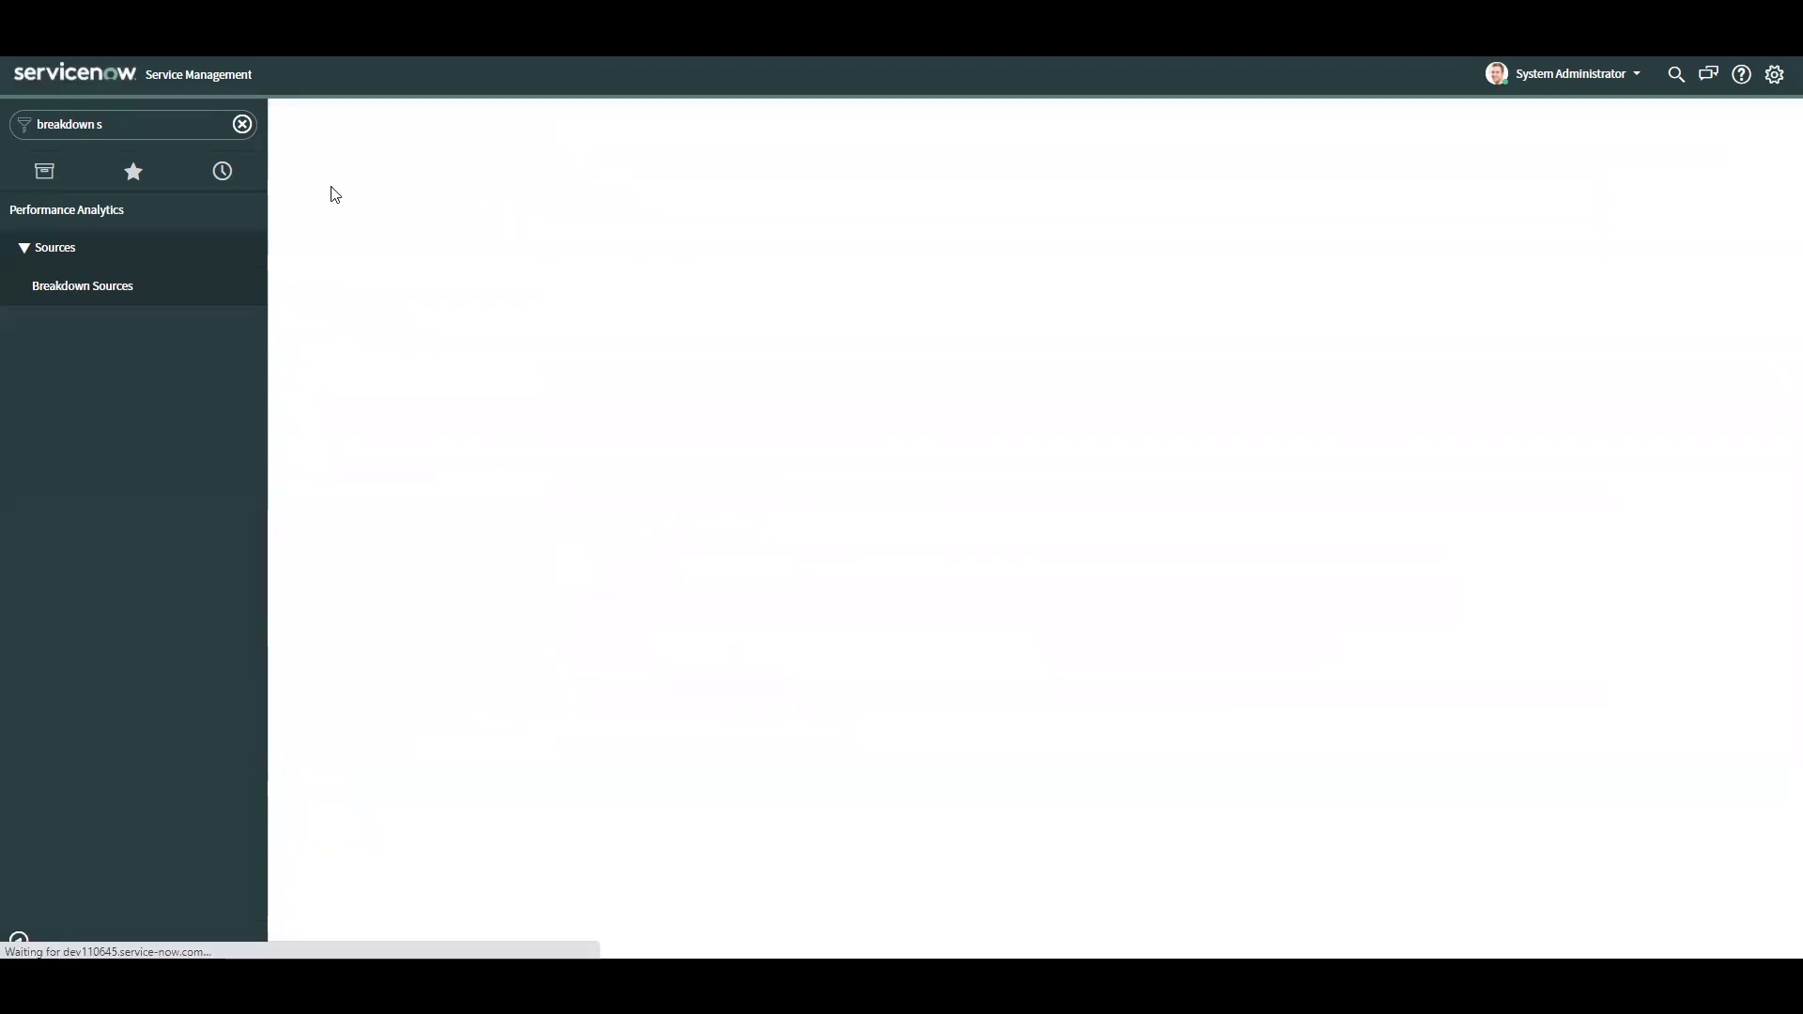
- Open the automated breakdowns list and start a new breakdown
{"action": "left_click", "coordinate": [175, 127]}
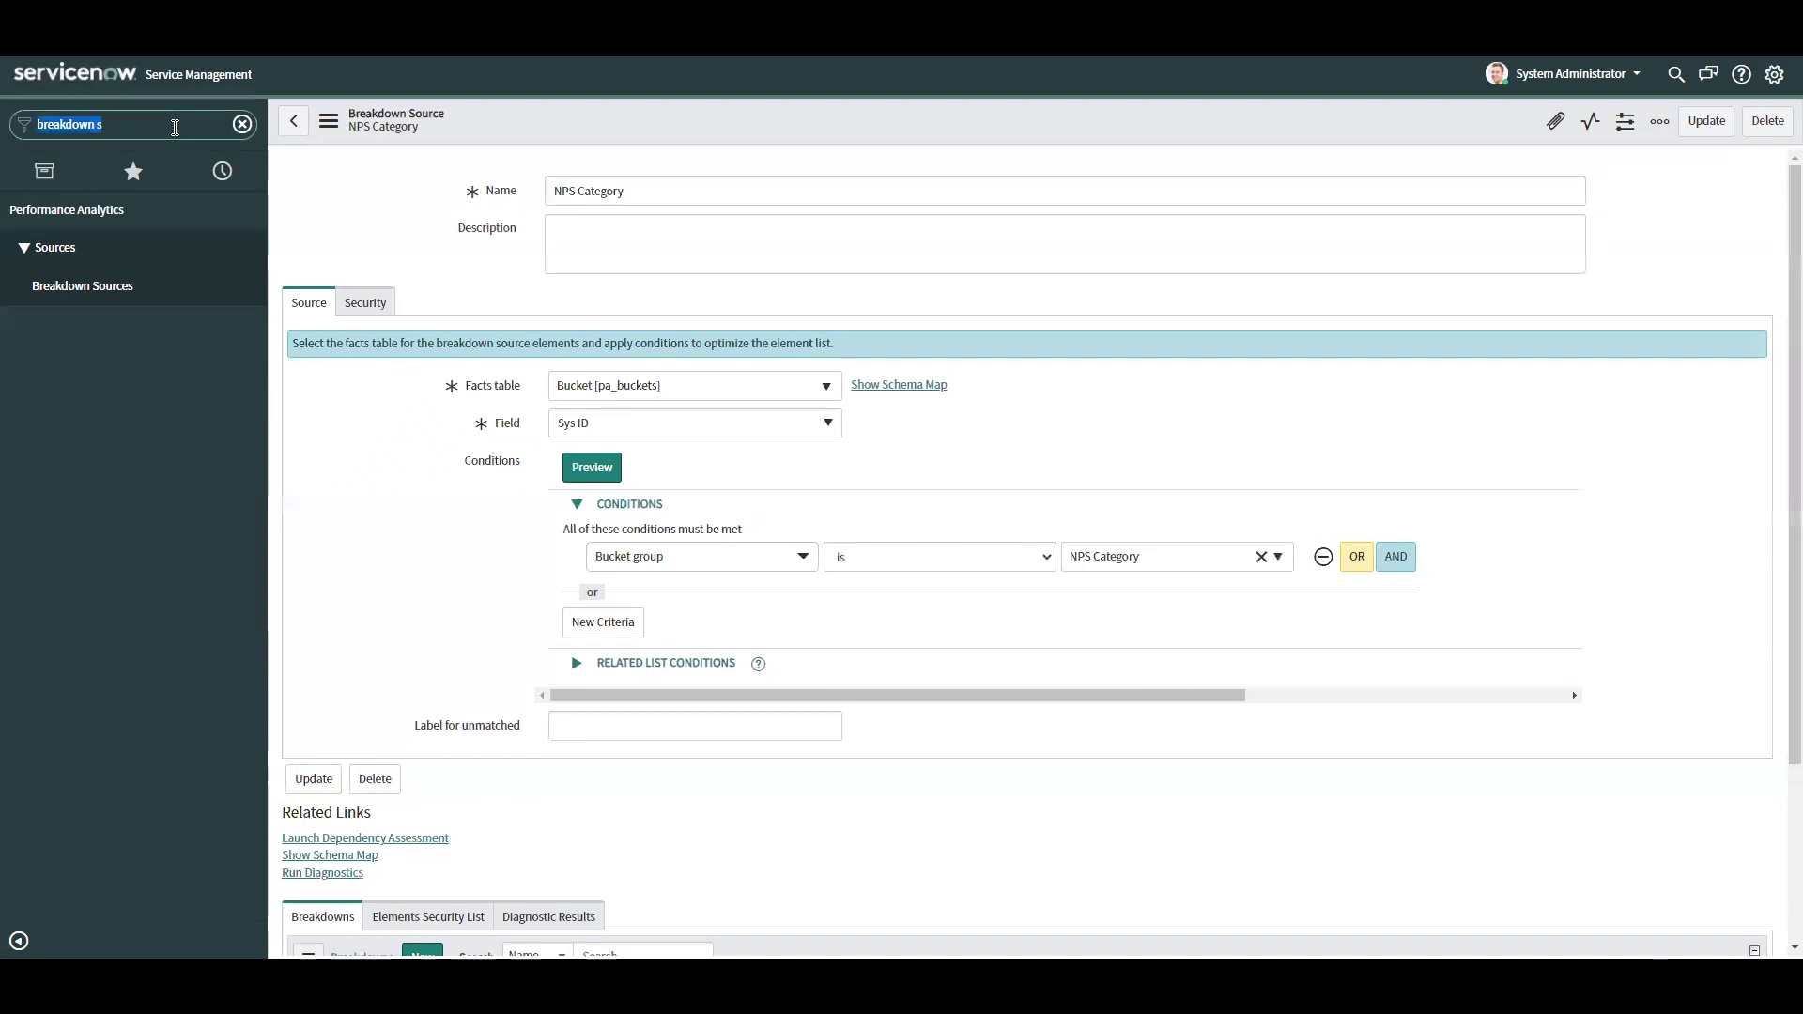
{"action": "type", "text": "breakdown"}
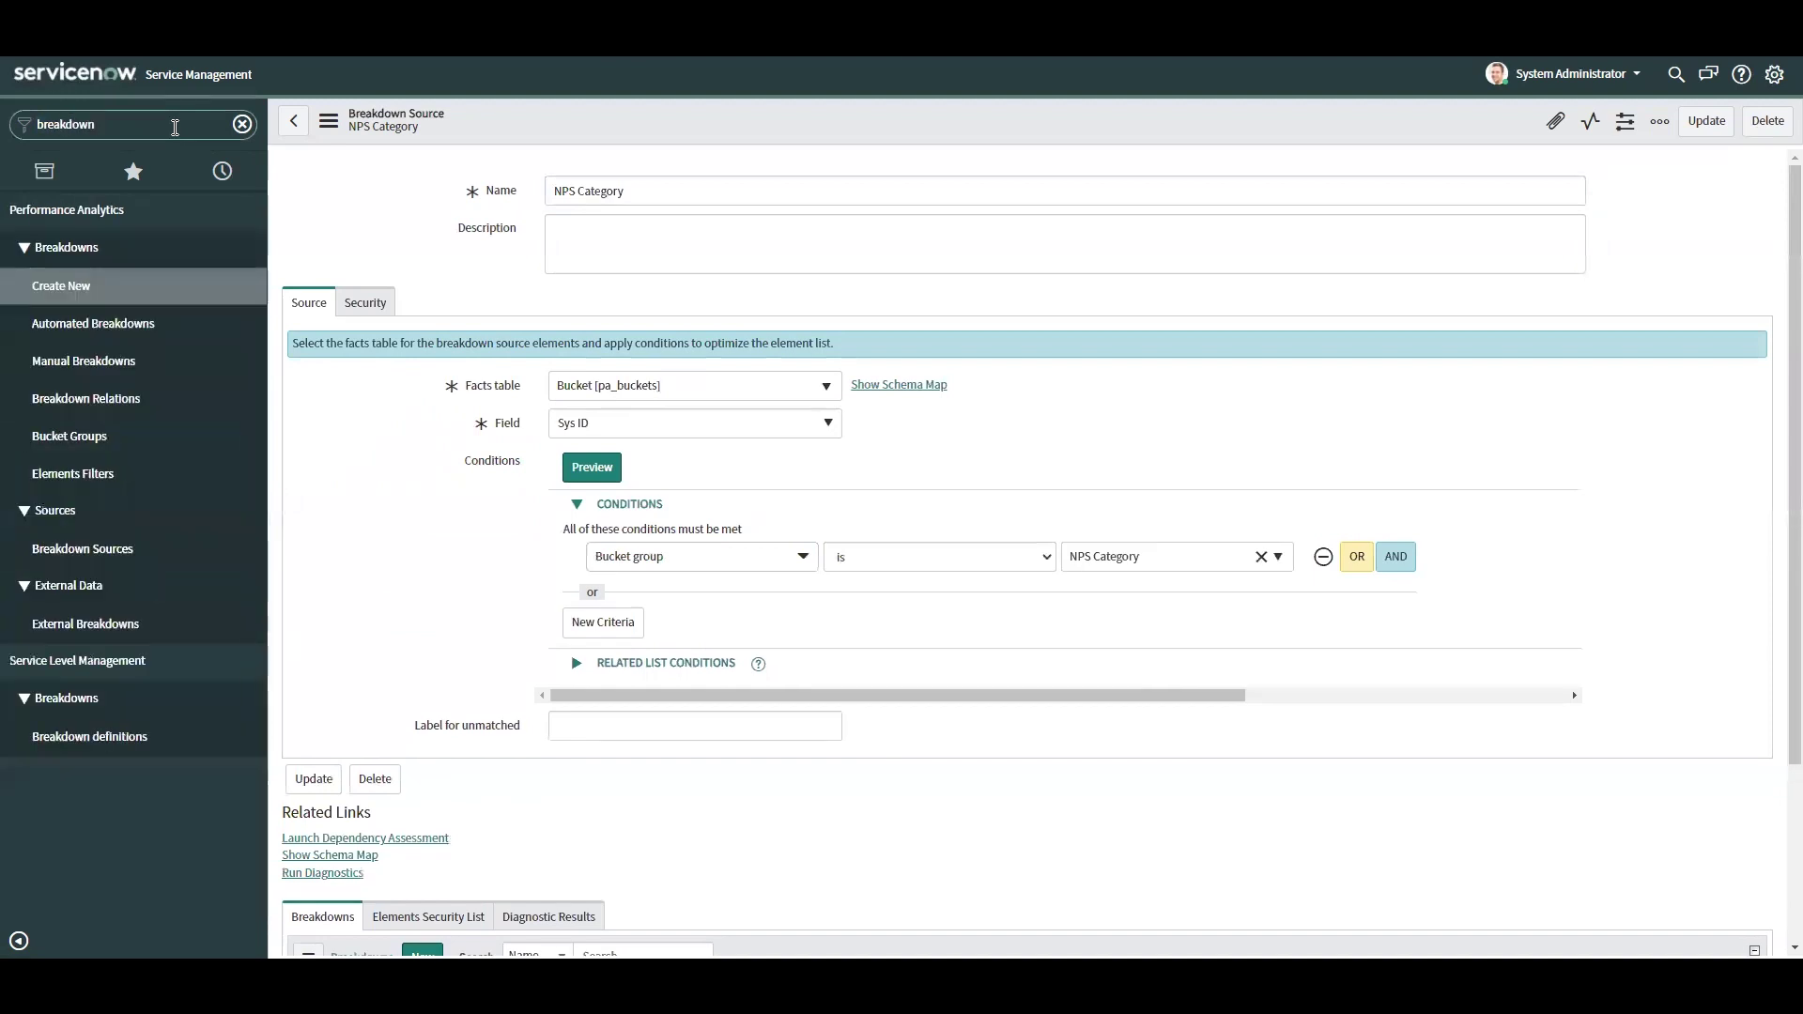
{"action": "left_click", "coordinate": [118, 297]}
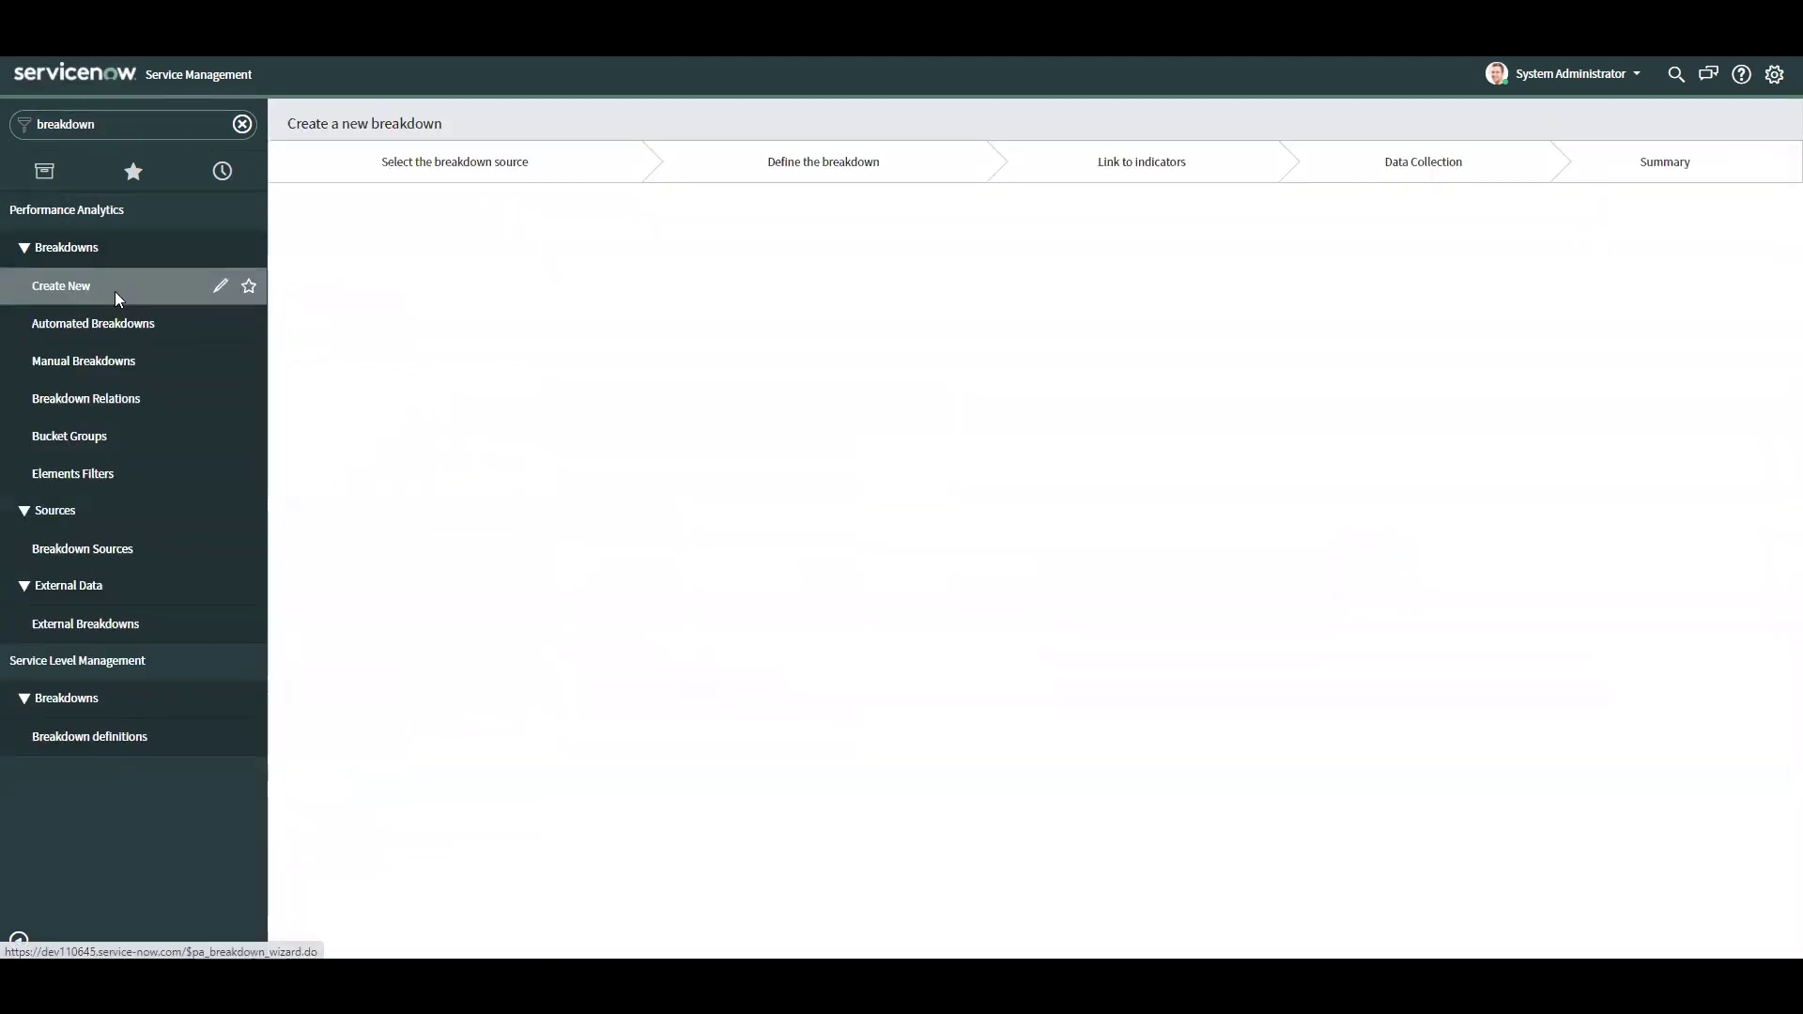
{"action": "left_click", "coordinate": [111, 323]}
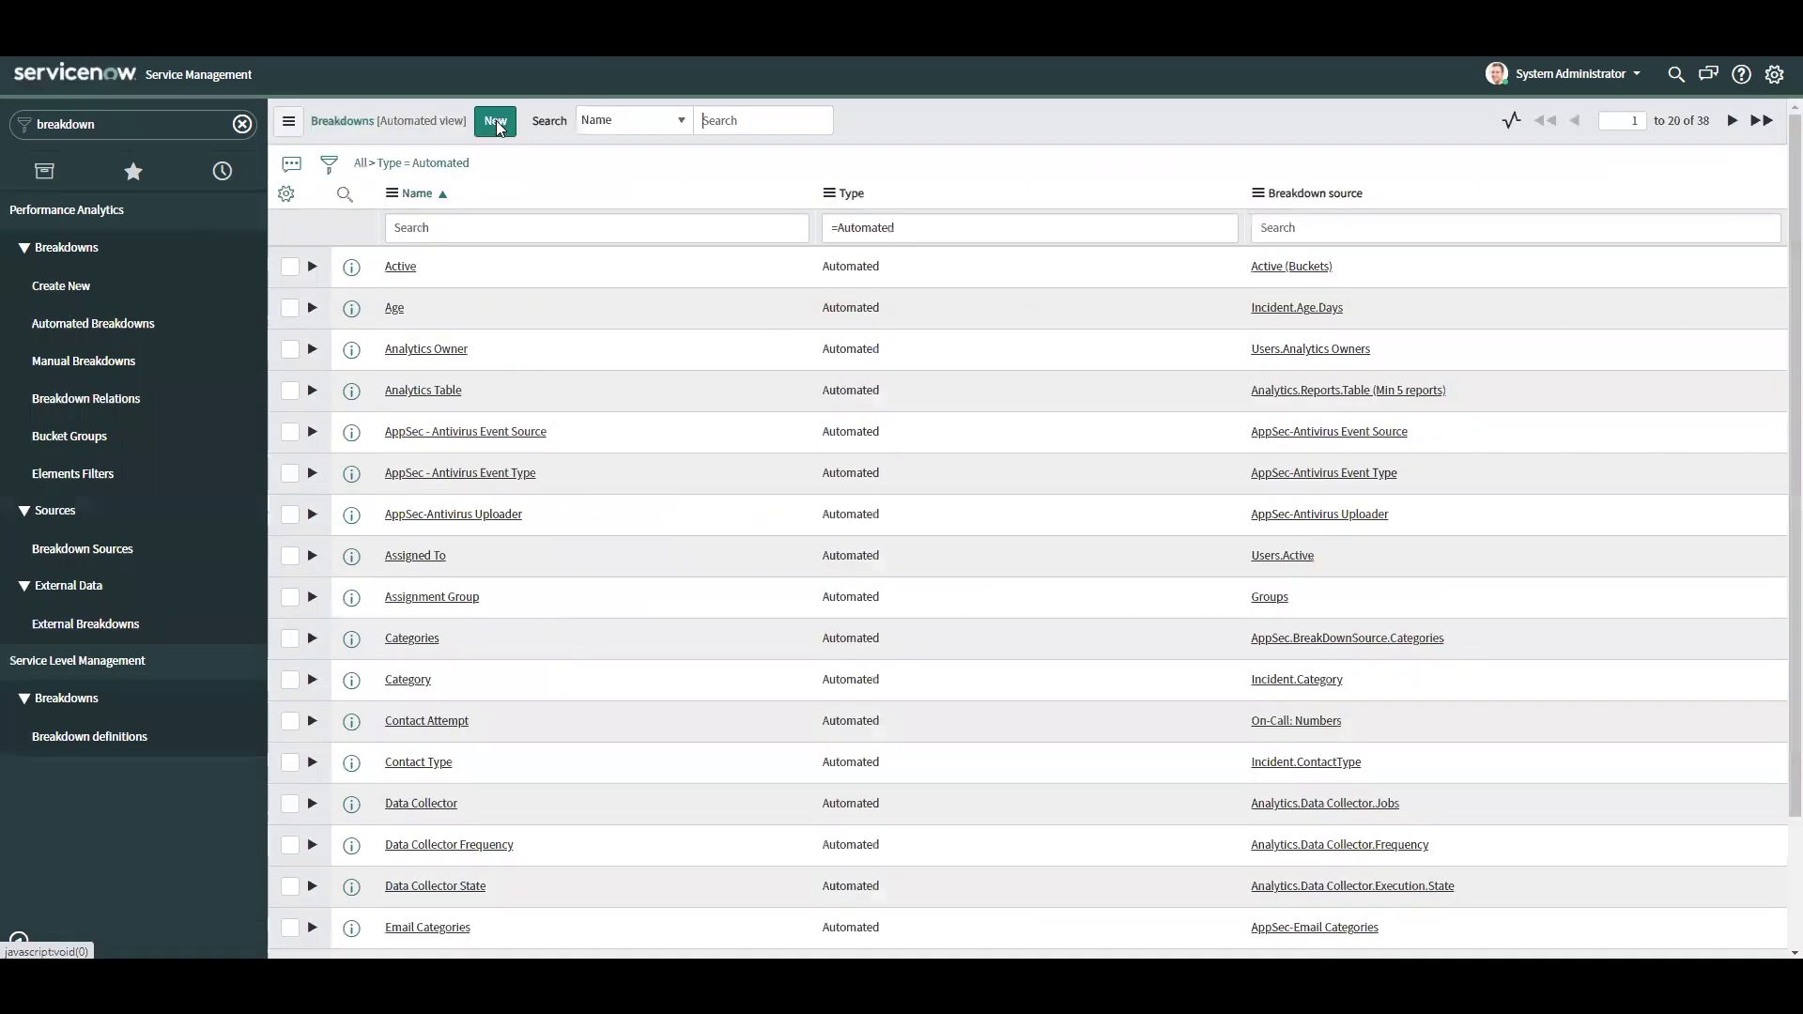
{"action": "left_click", "coordinate": [496, 122]}
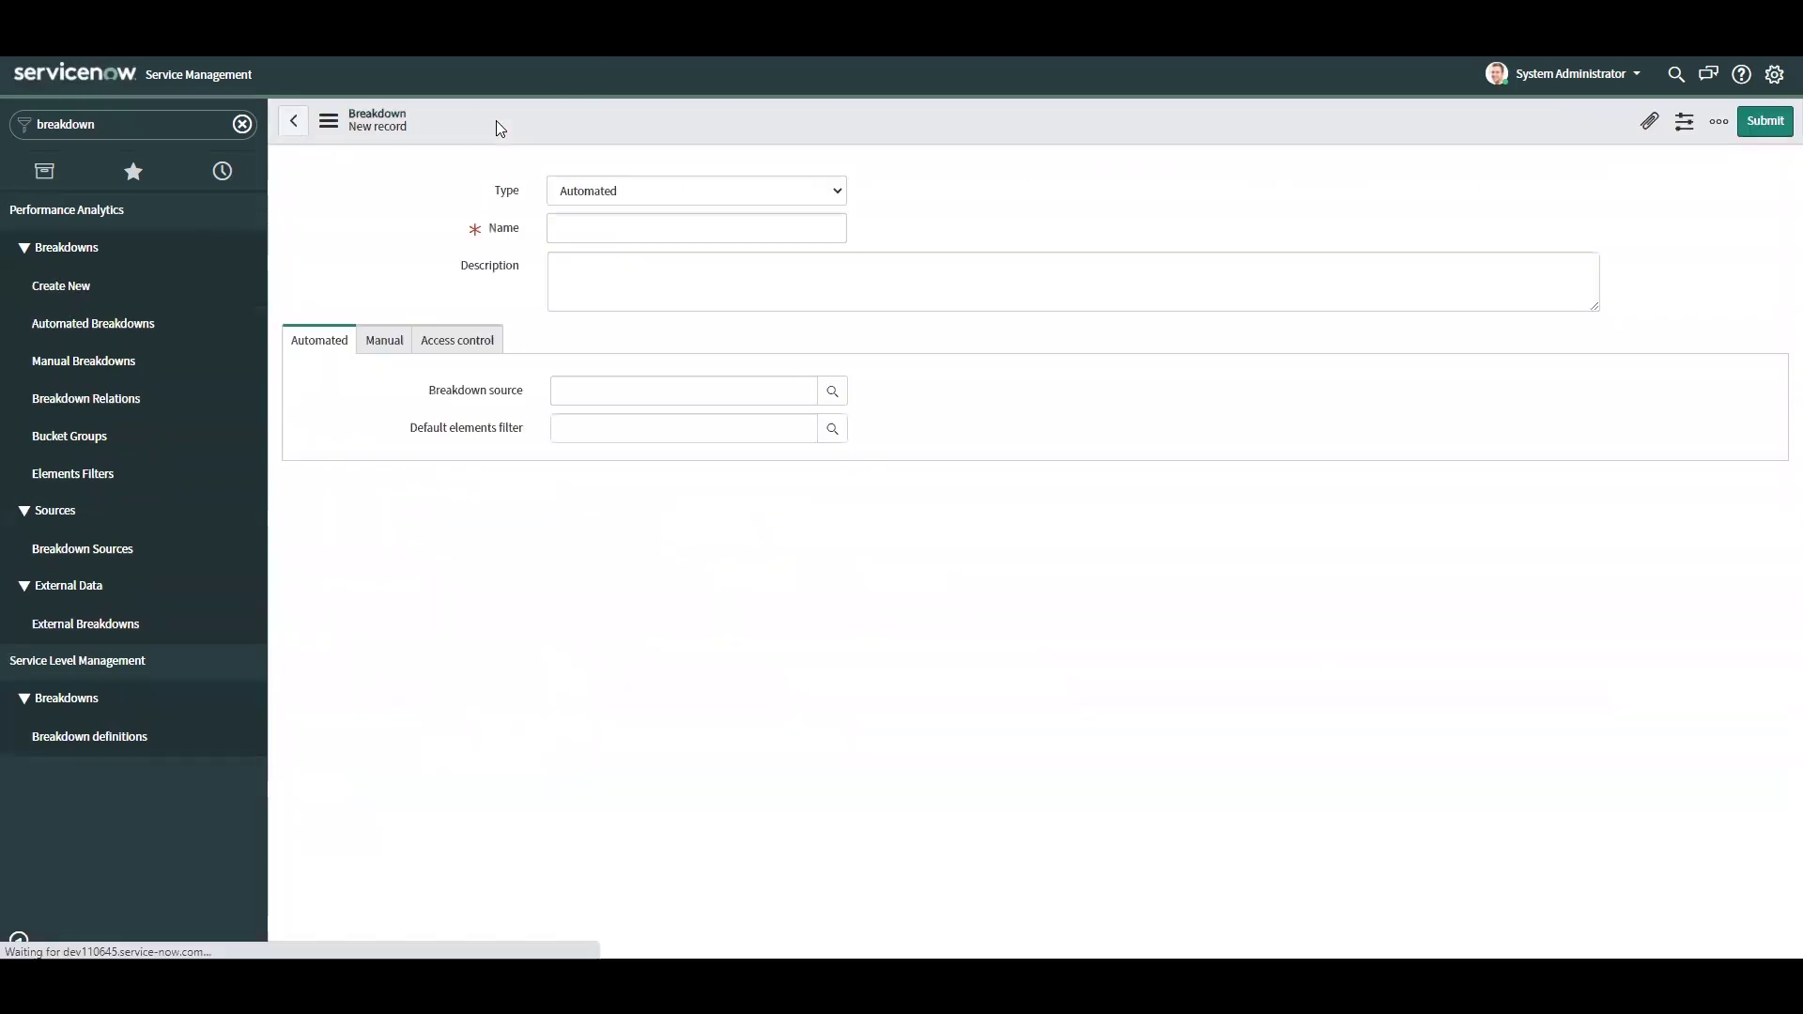
- Name the breakdown NPS Category, set its source to NPS Category, and save it
{"action": "left_click", "coordinate": [615, 222]}
{"action": "type", "text": "NPS Category"}
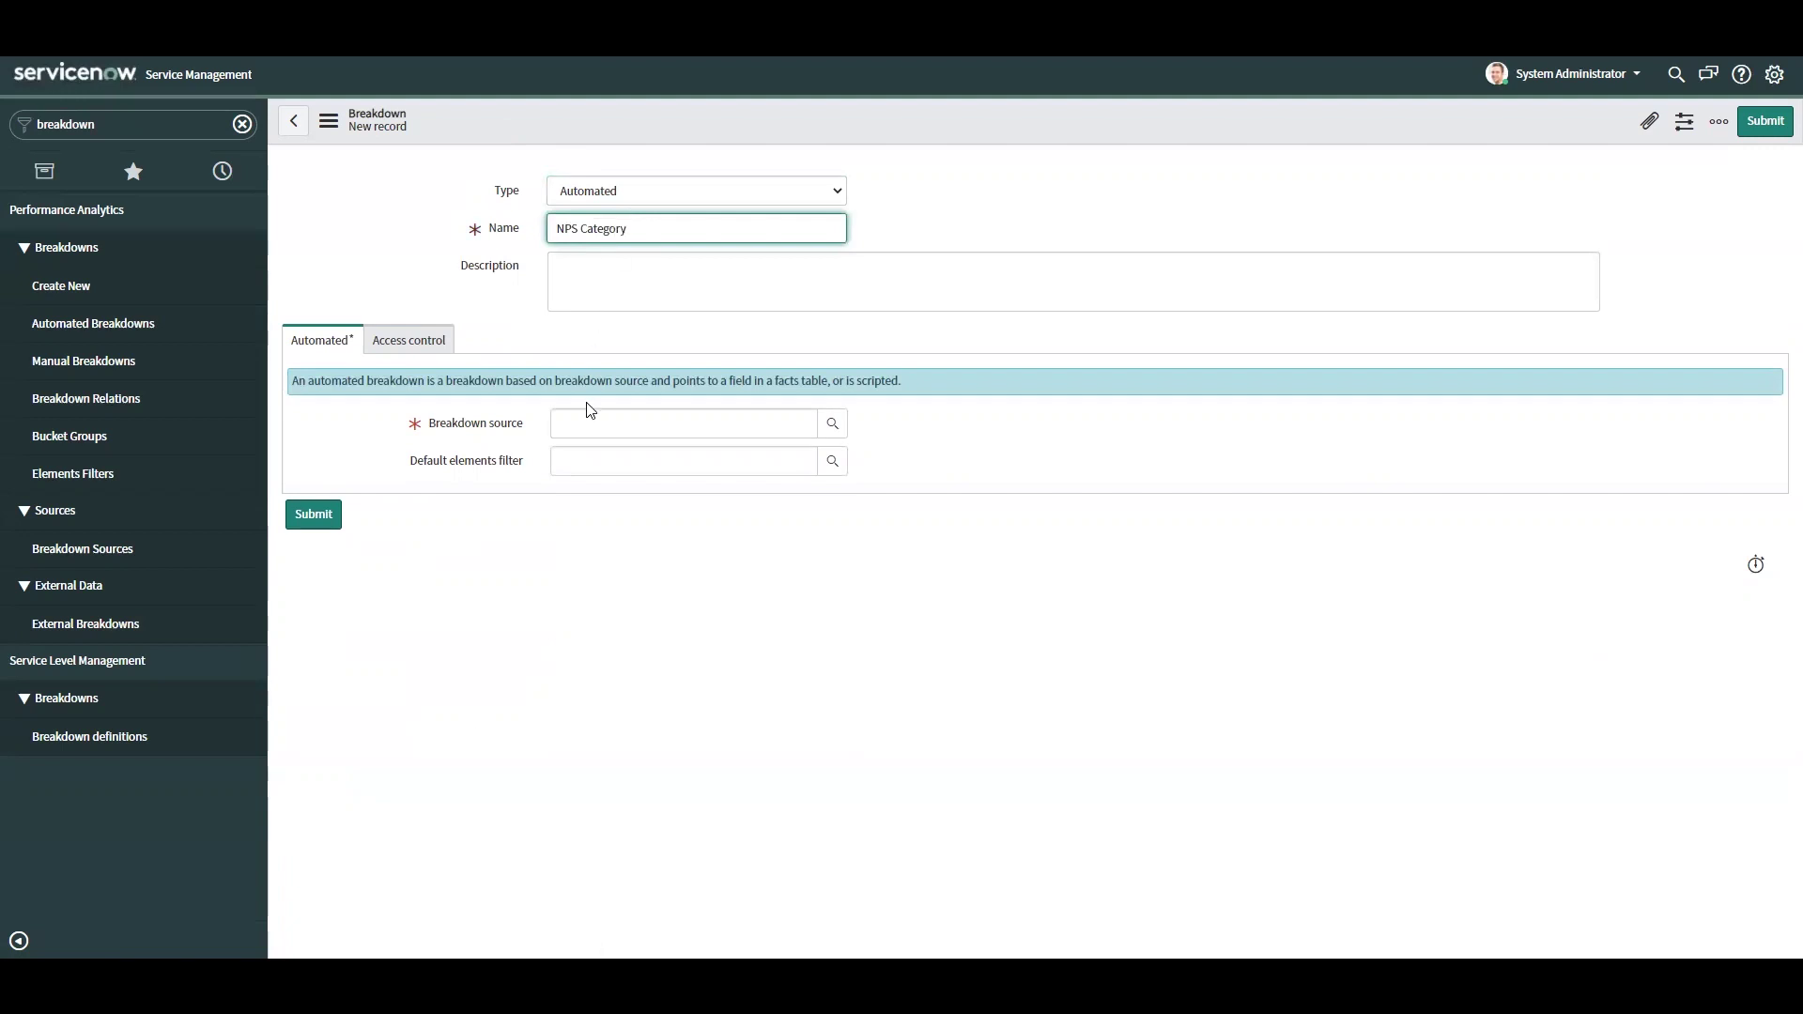
{"action": "left_click", "coordinate": [591, 413]}
{"action": "type", "text": "nps"}
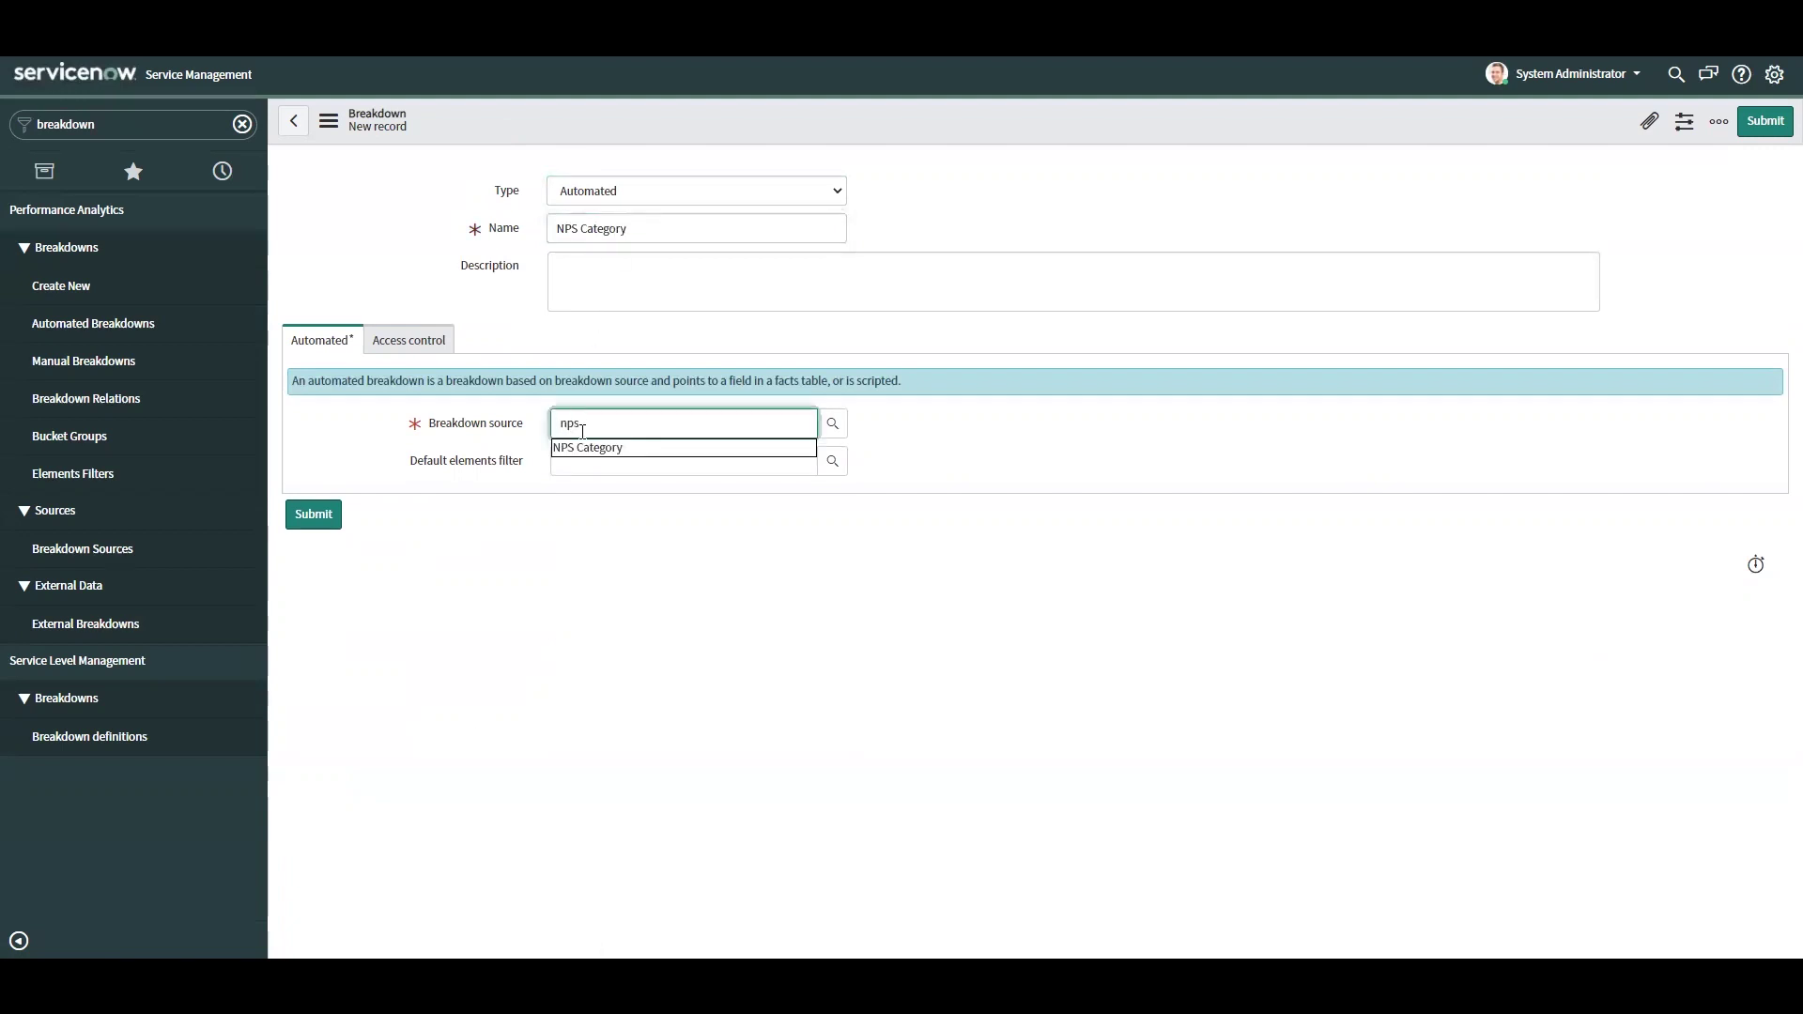
{"action": "left_click", "coordinate": [589, 448]}
{"action": "right_click", "coordinate": [605, 125]}
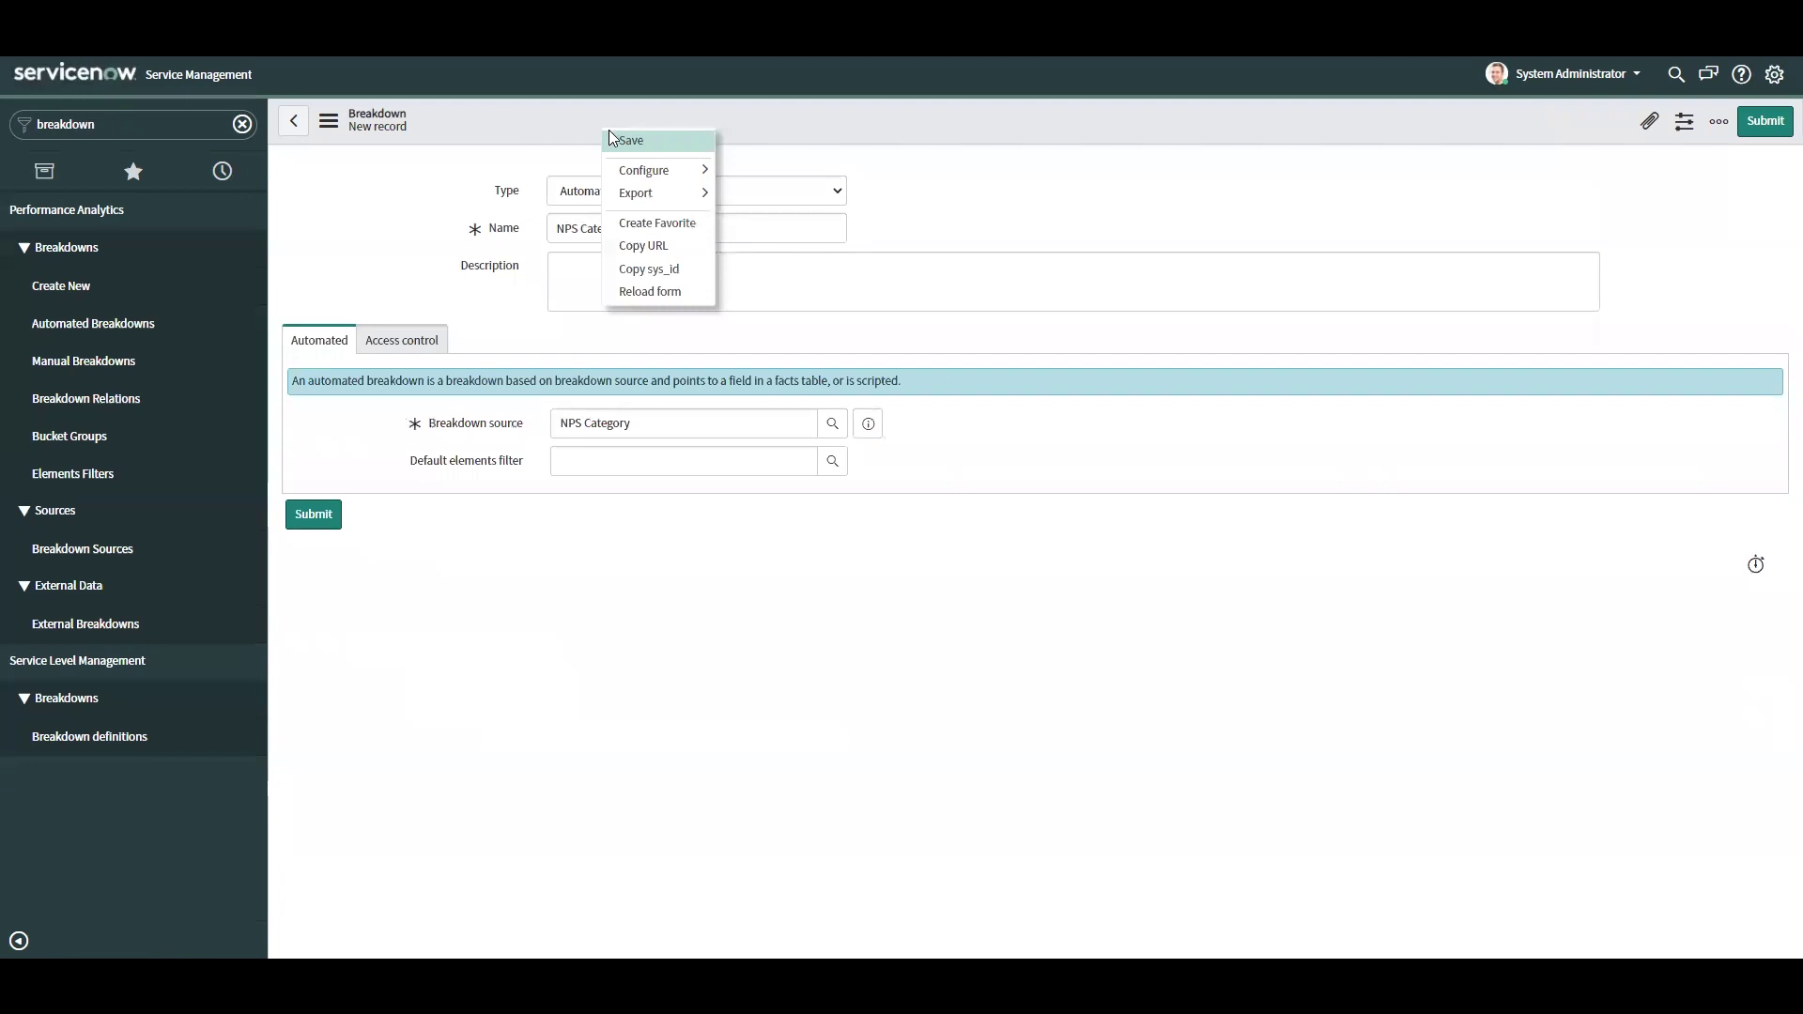
{"action": "left_click", "coordinate": [610, 138]}
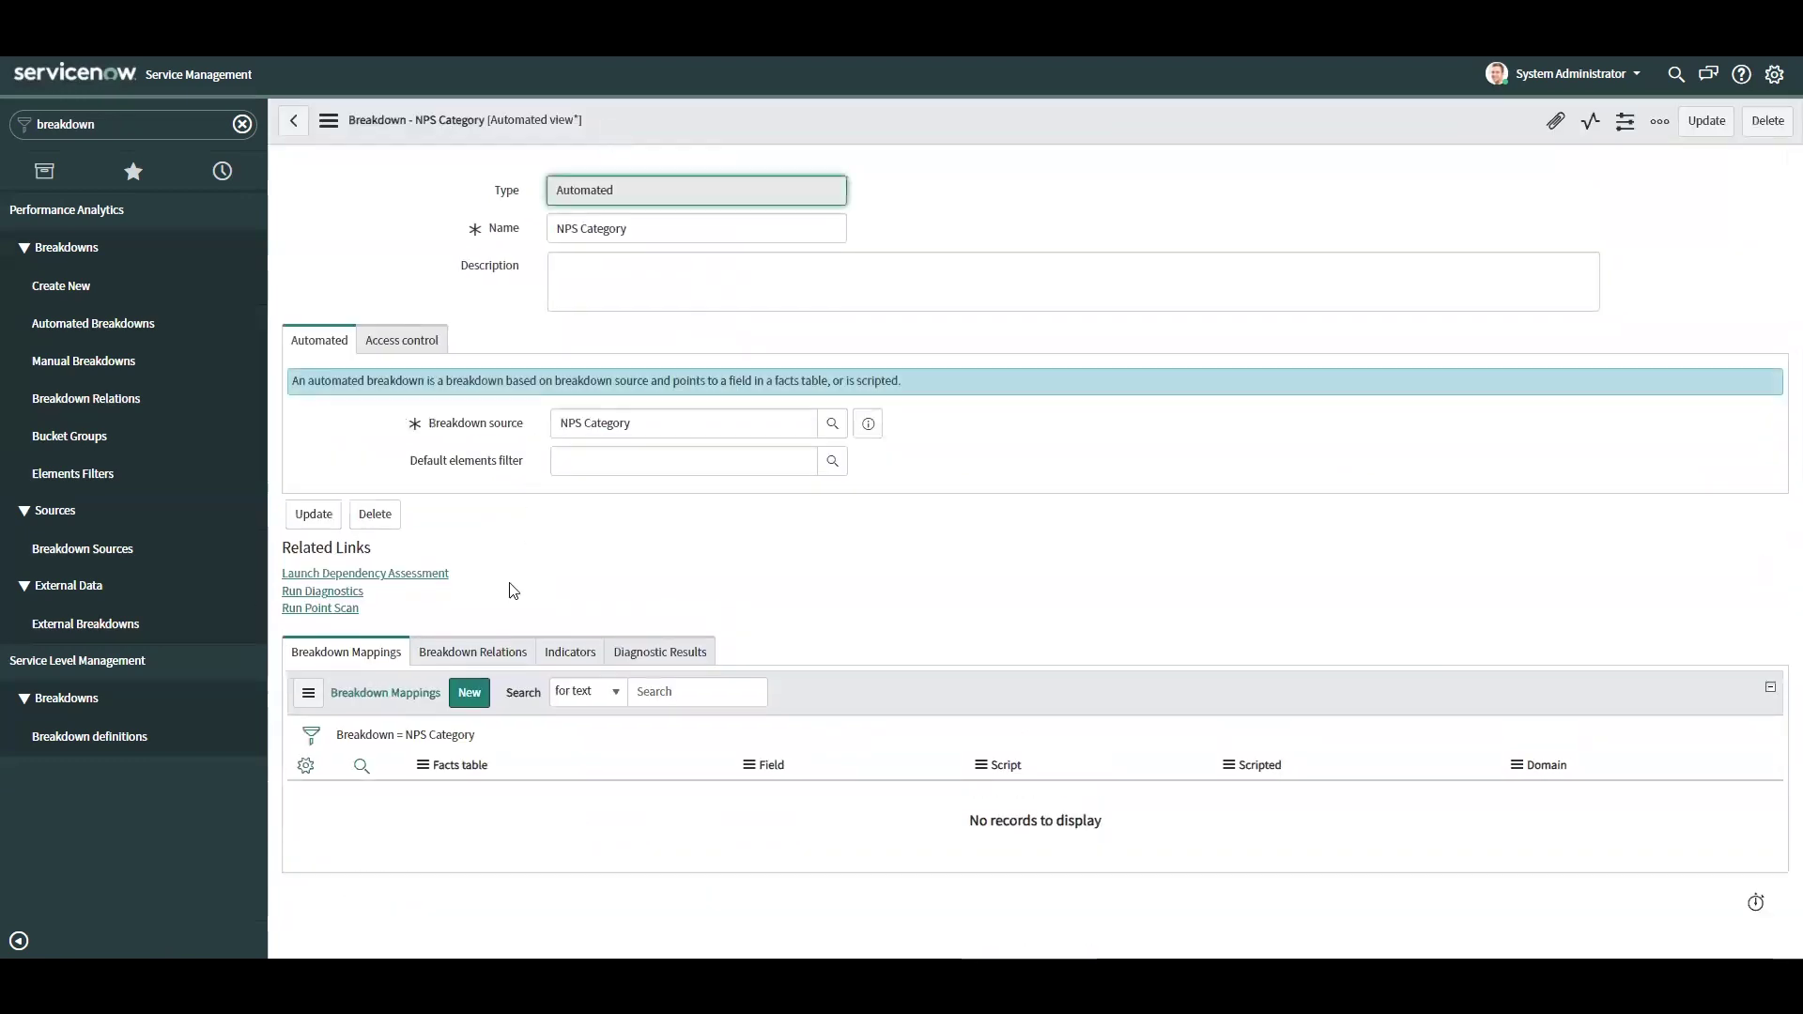
- Add a breakdown mapping on Metric Result using the Actual value field
{"action": "left_click", "coordinate": [467, 711]}
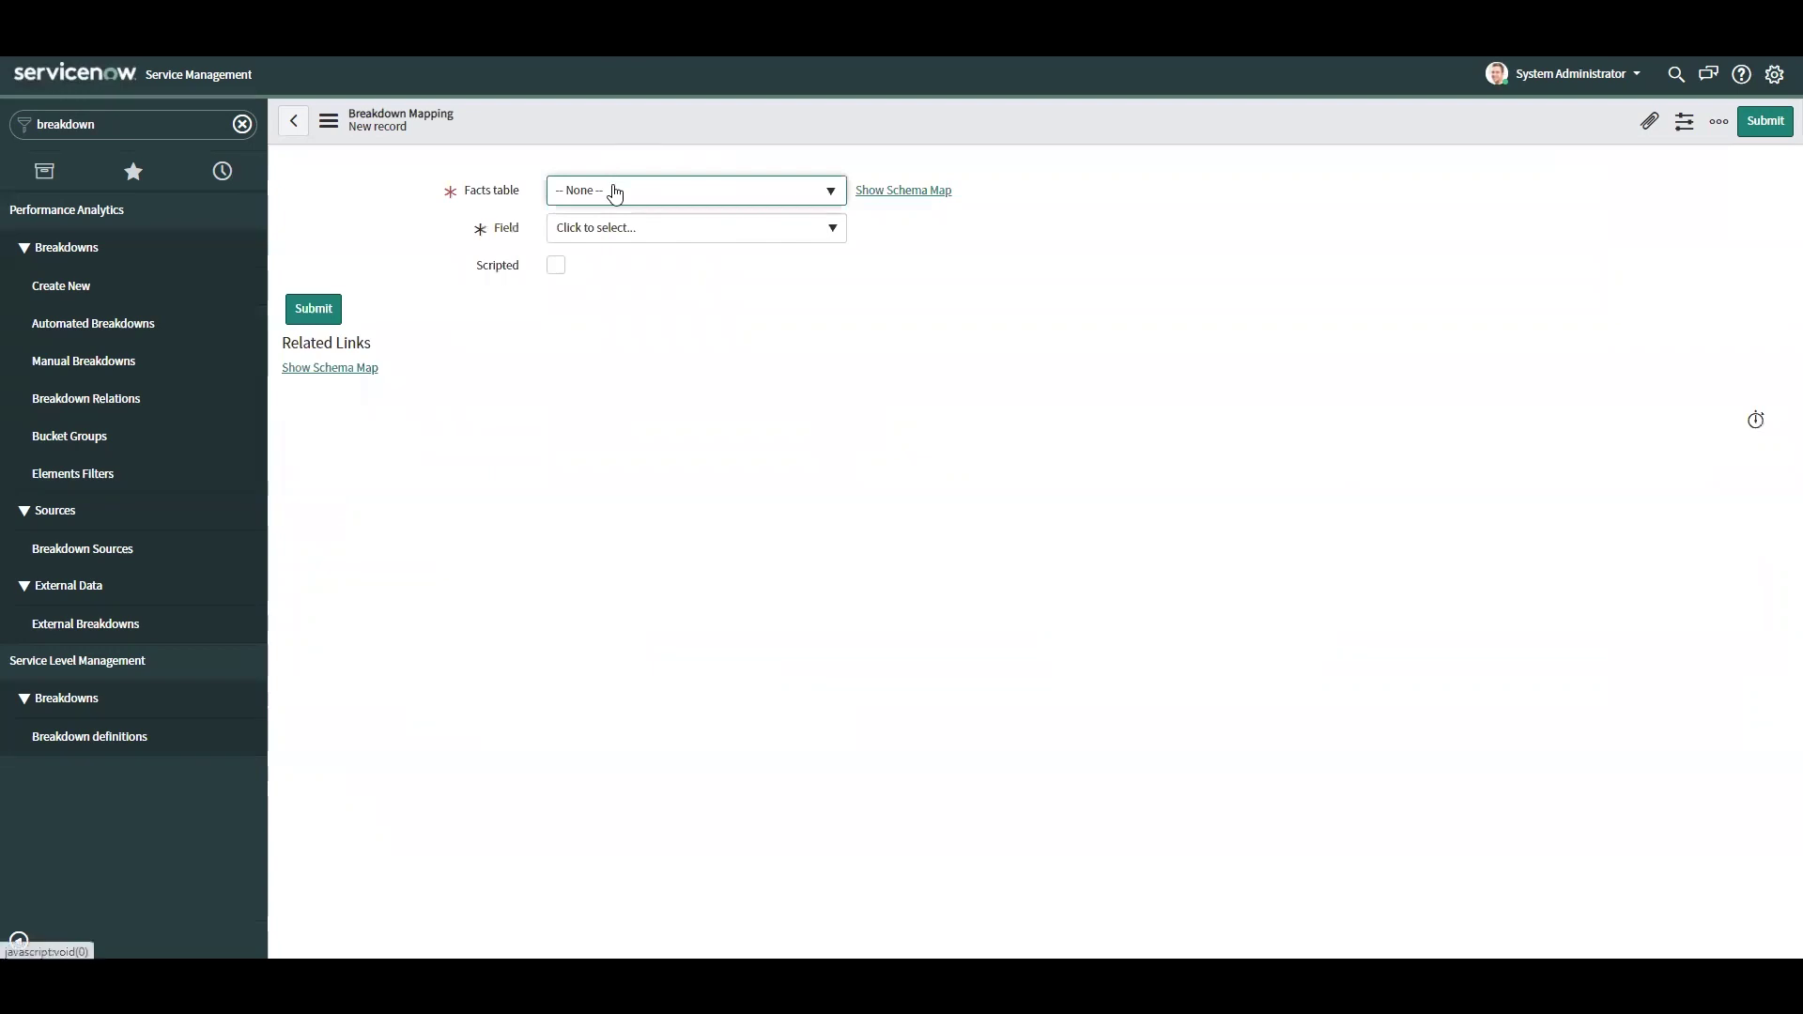
{"action": "left_click", "coordinate": [615, 193]}
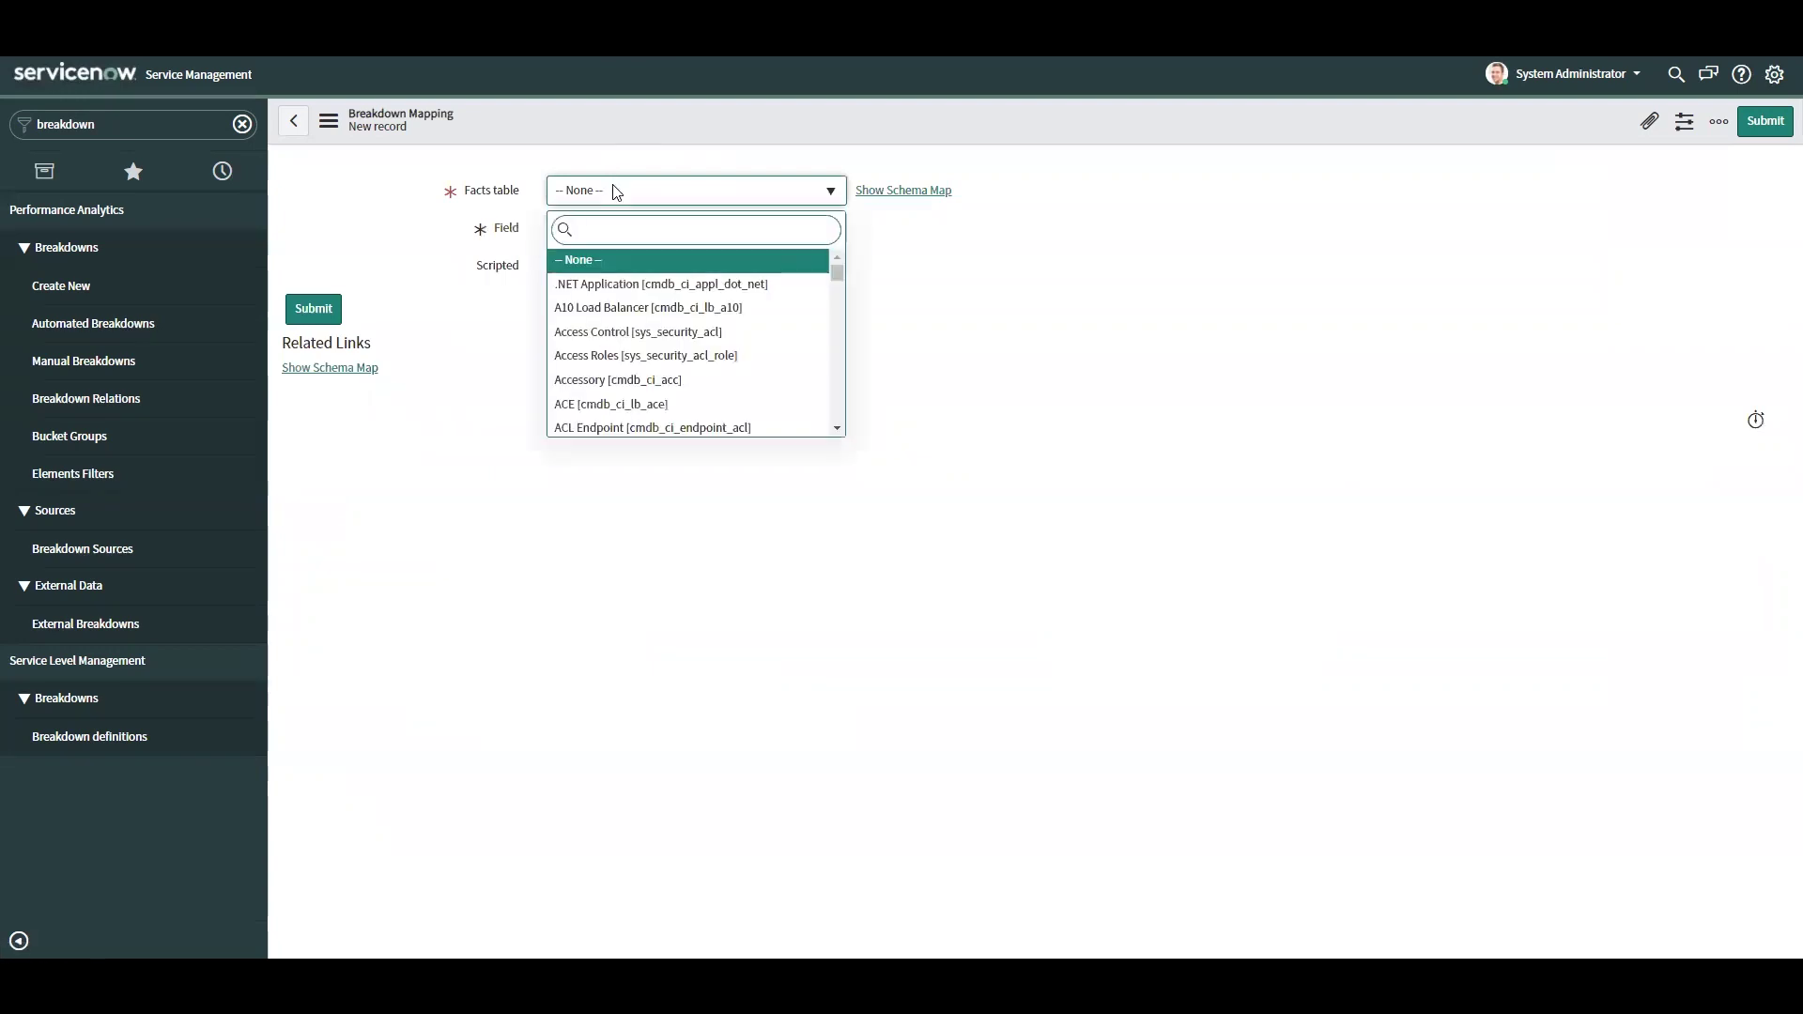
{"action": "type", "text": "metric r"}
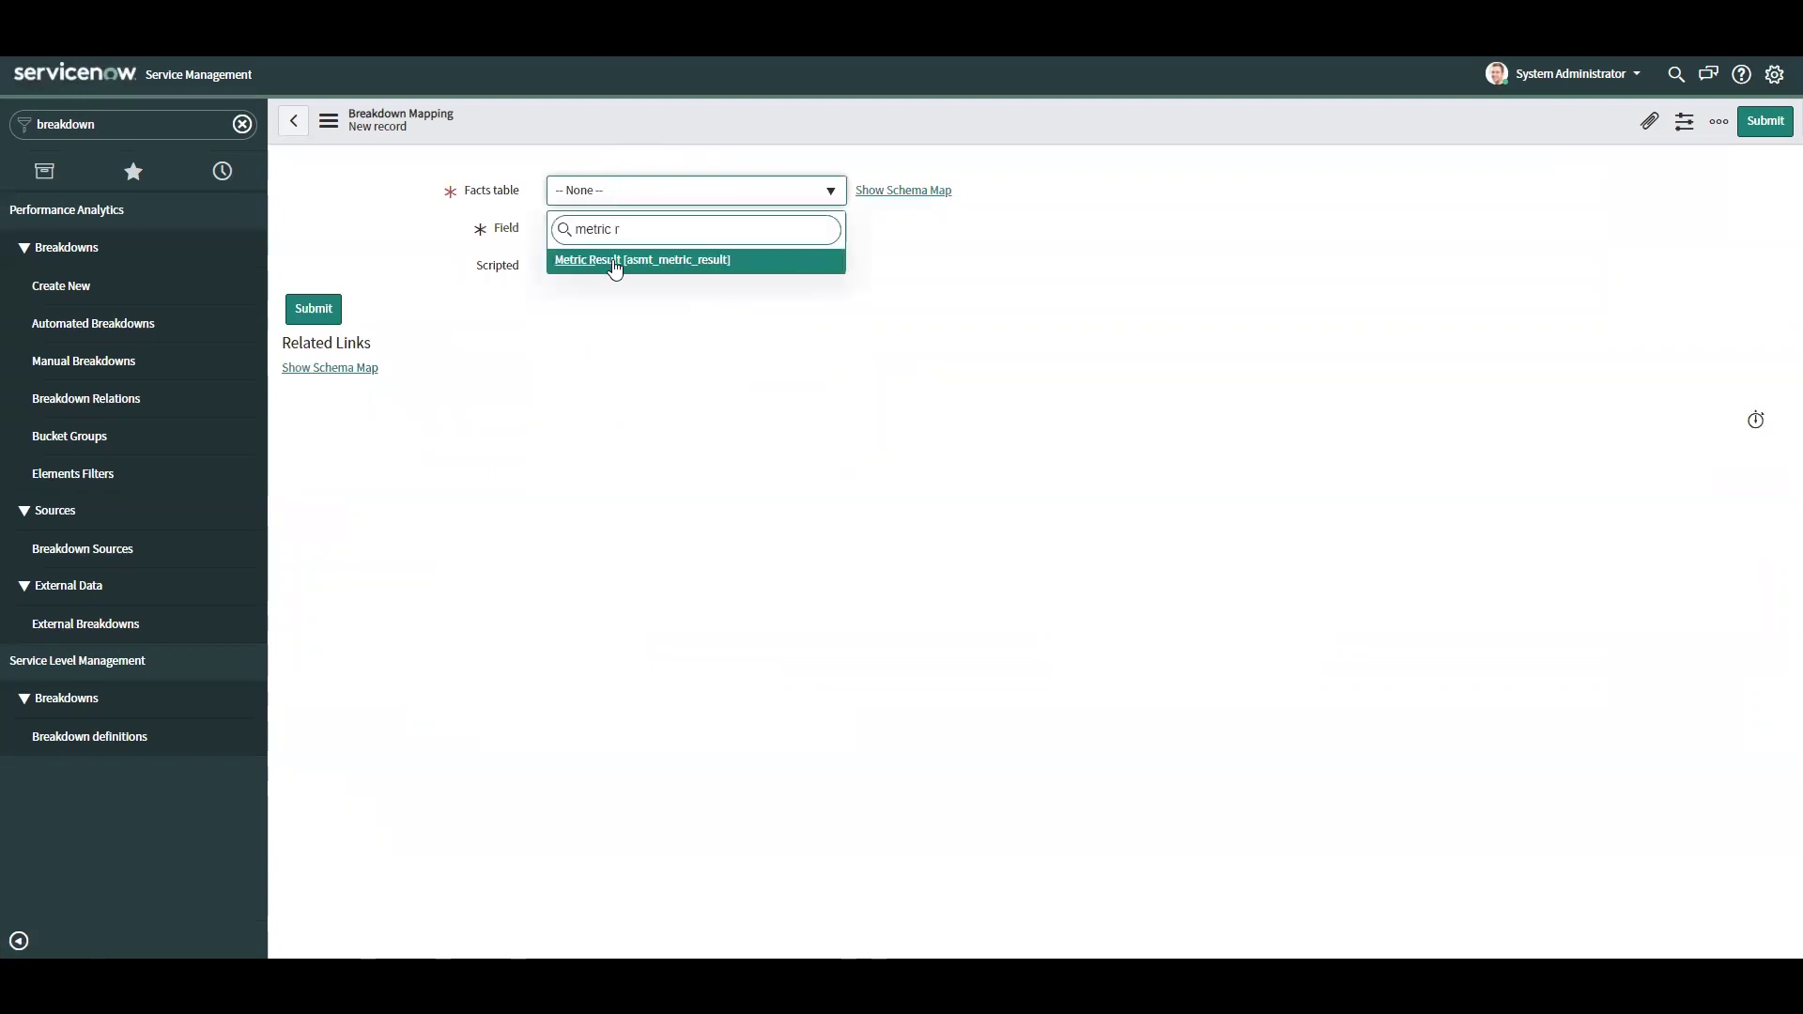
{"action": "left_click", "coordinate": [616, 268]}
{"action": "left_click", "coordinate": [608, 229]}
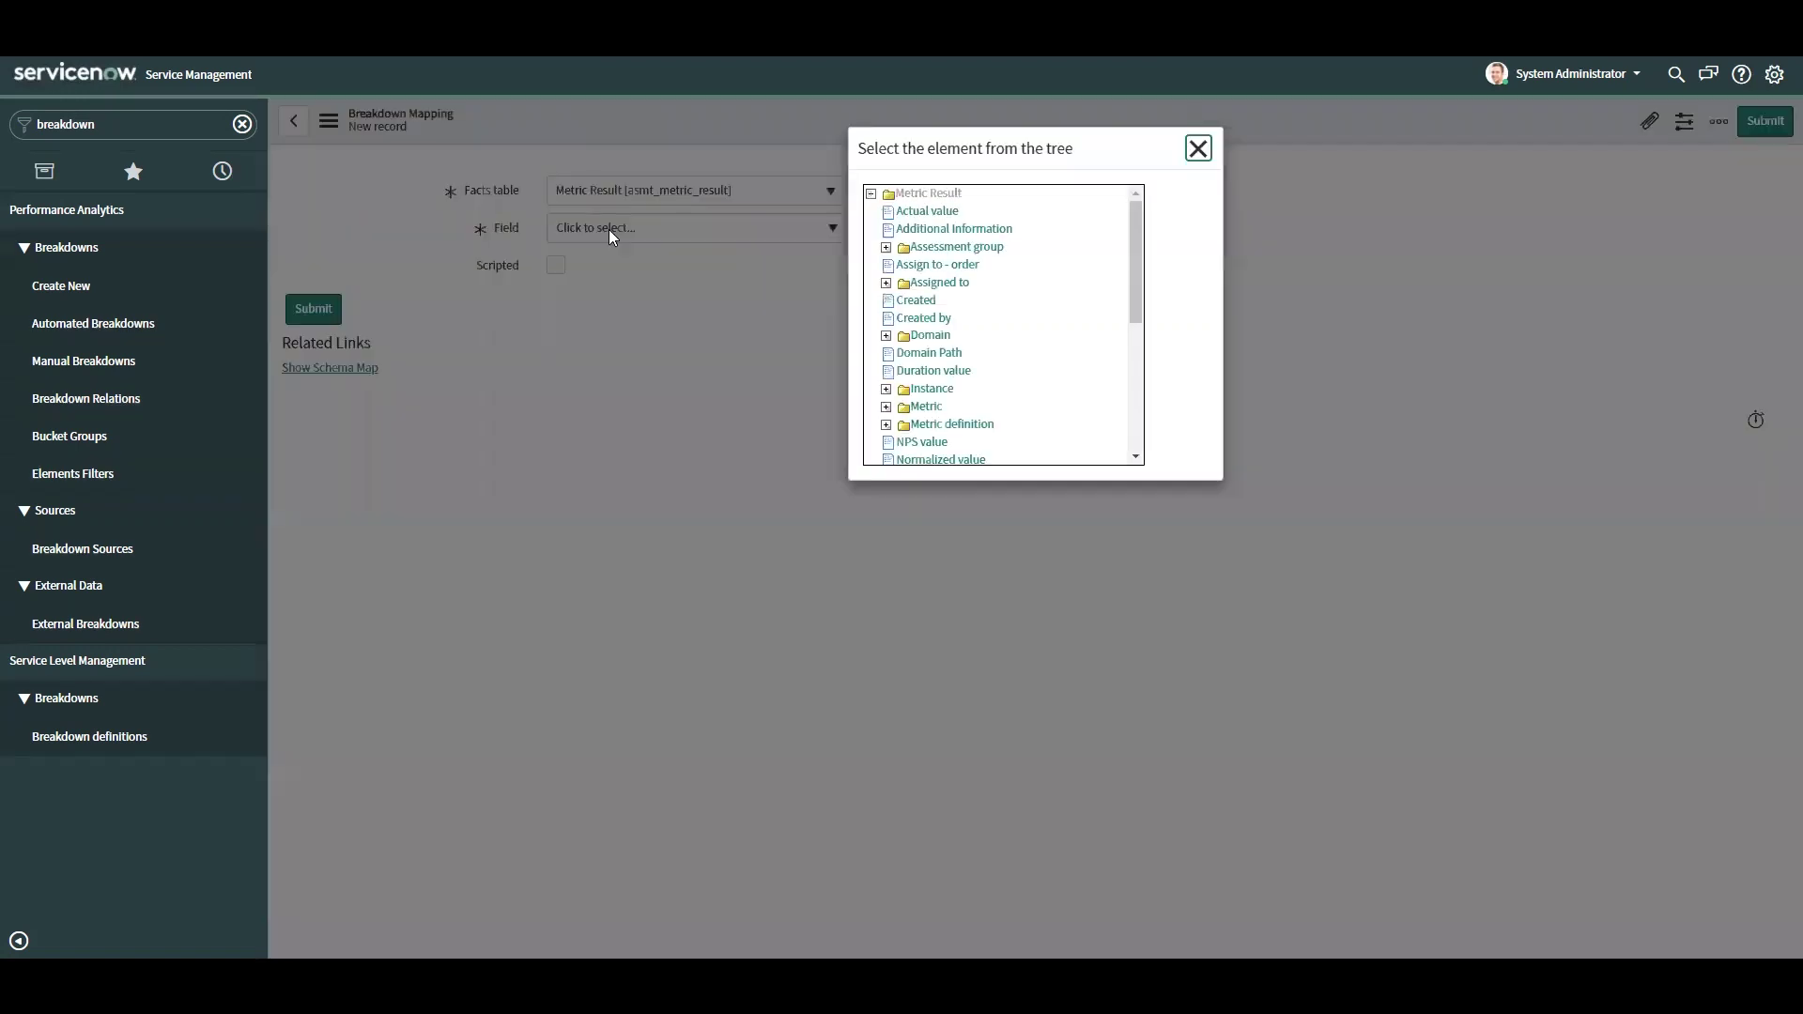
{"action": "left_click", "coordinate": [911, 218]}
{"action": "left_click", "coordinate": [324, 313]}
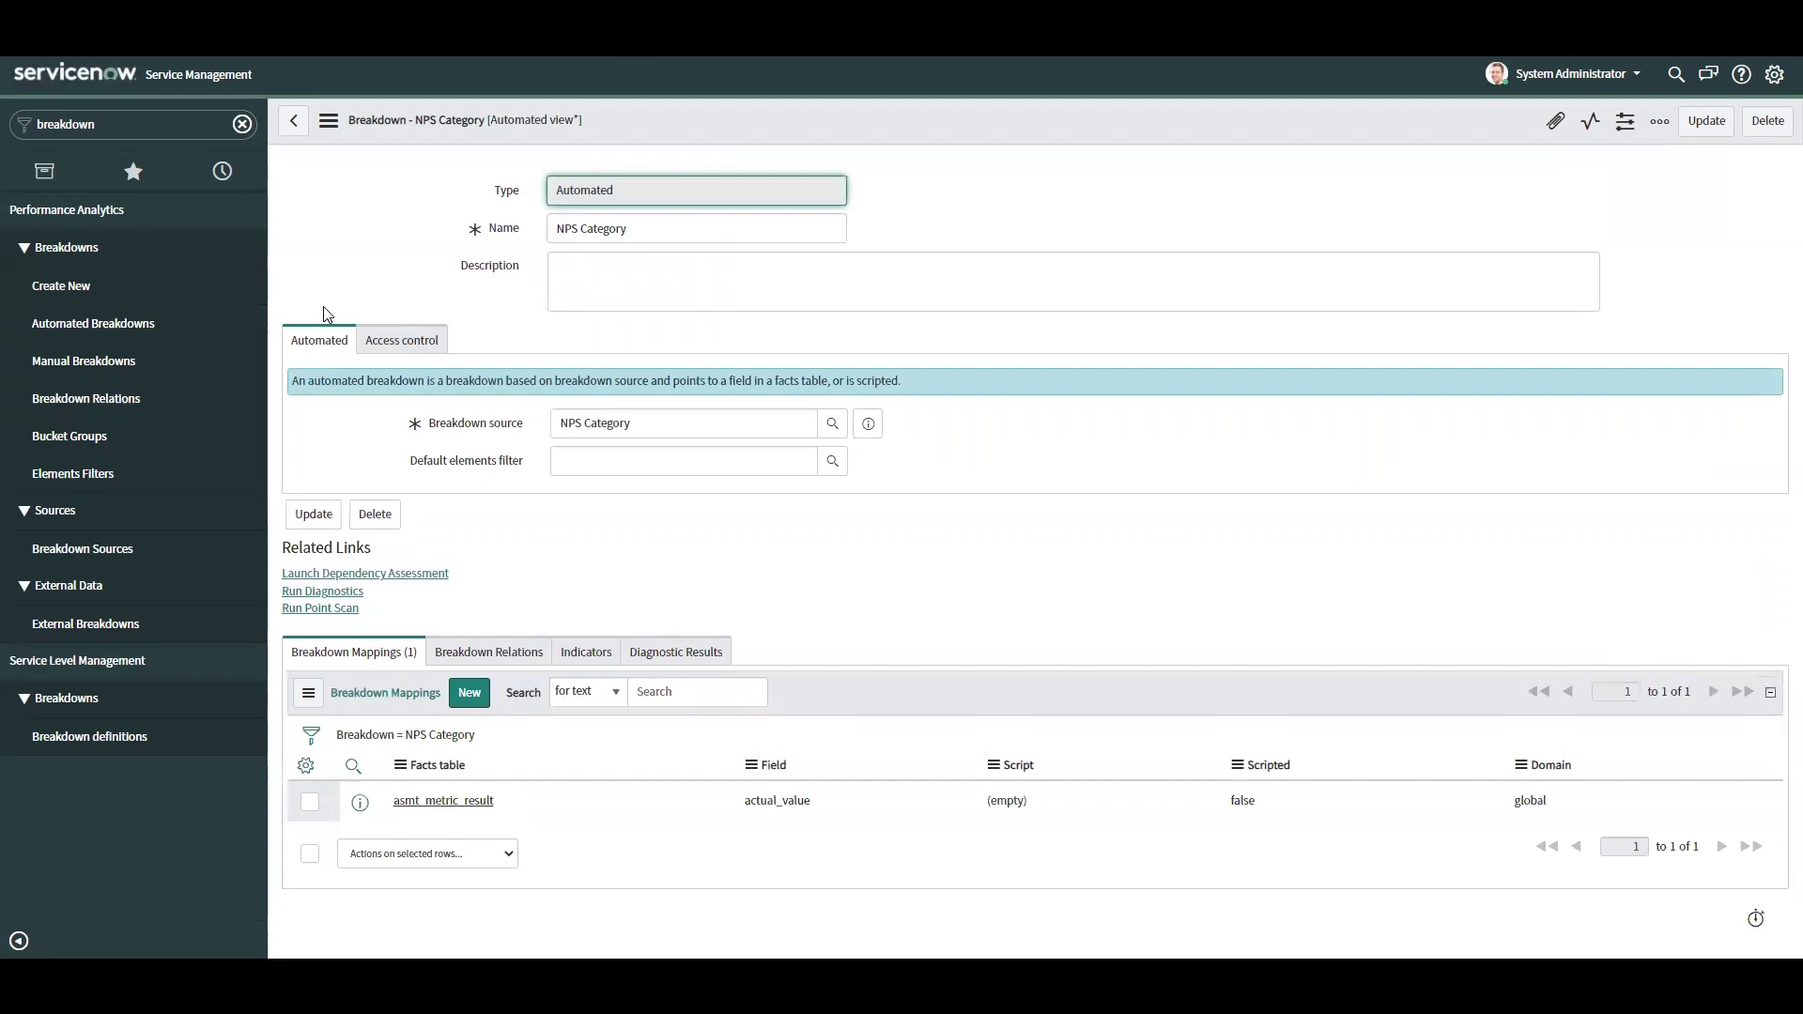
- Link the NPS Results indicator to the breakdown and save the list
{"action": "left_click", "coordinate": [589, 652]}
{"action": "left_click", "coordinate": [406, 695]}
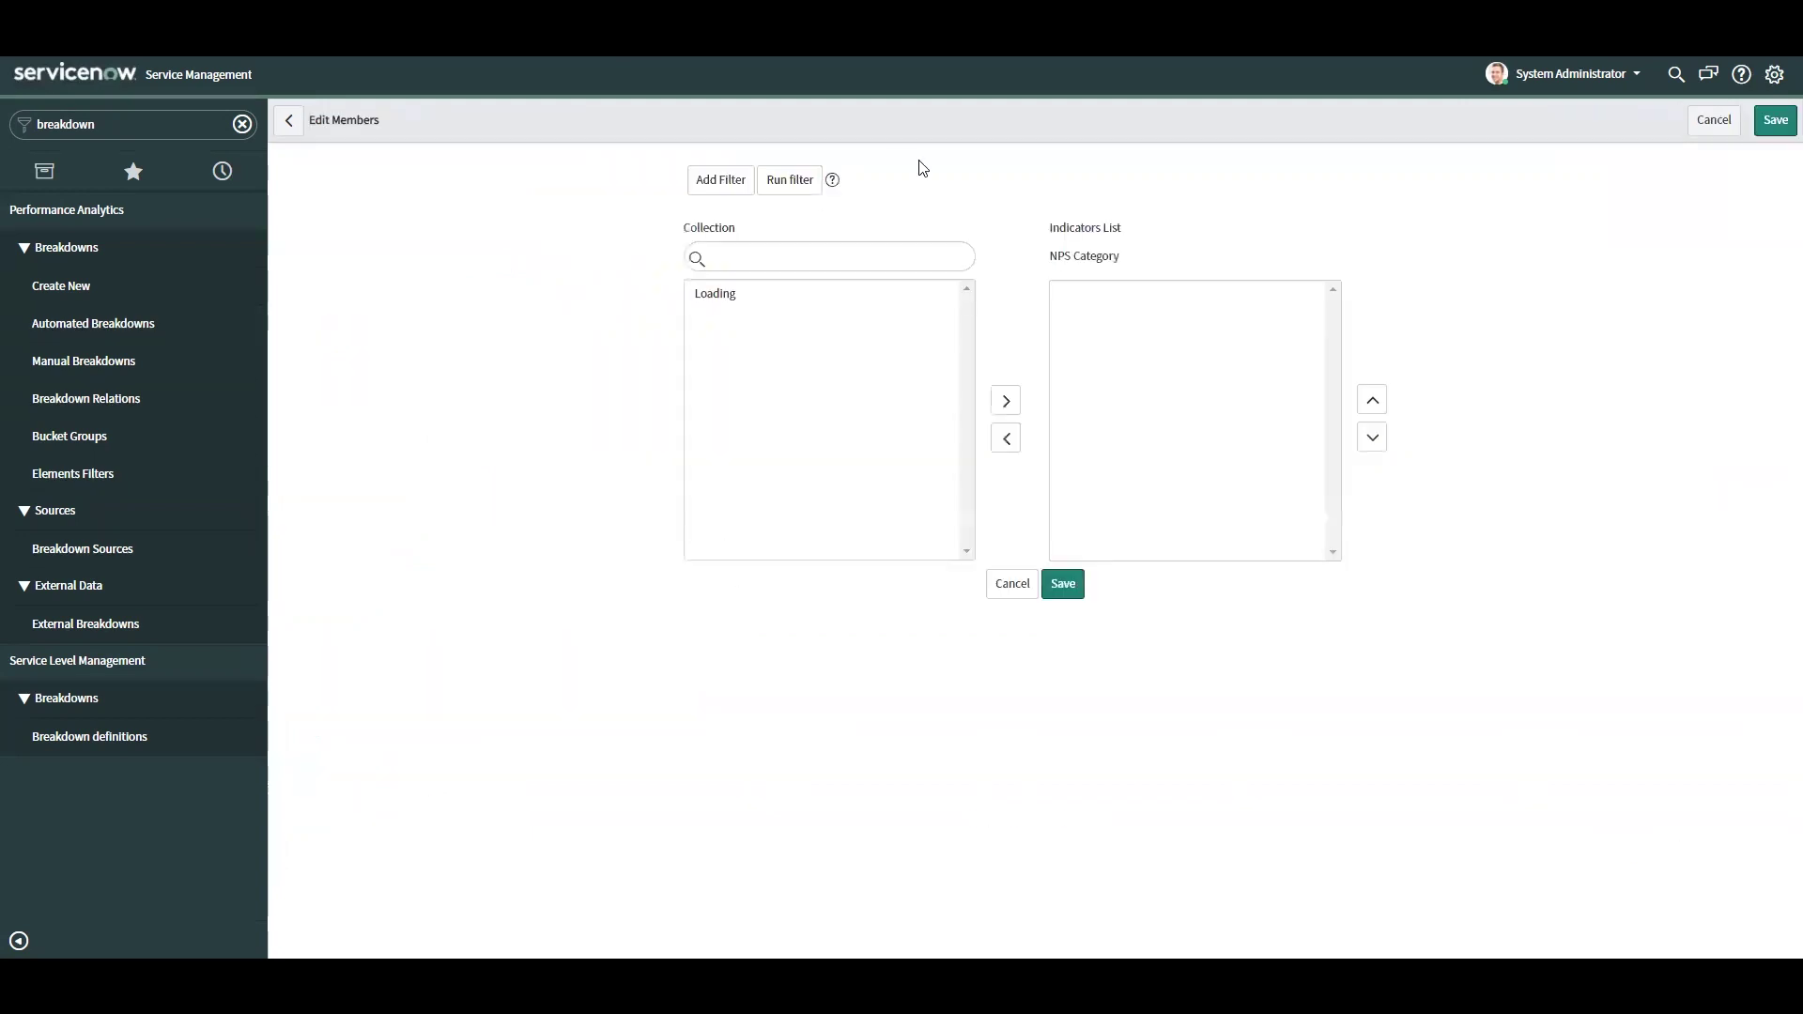
{"action": "left_click", "coordinate": [786, 355]}
{"action": "type", "text": "np"}
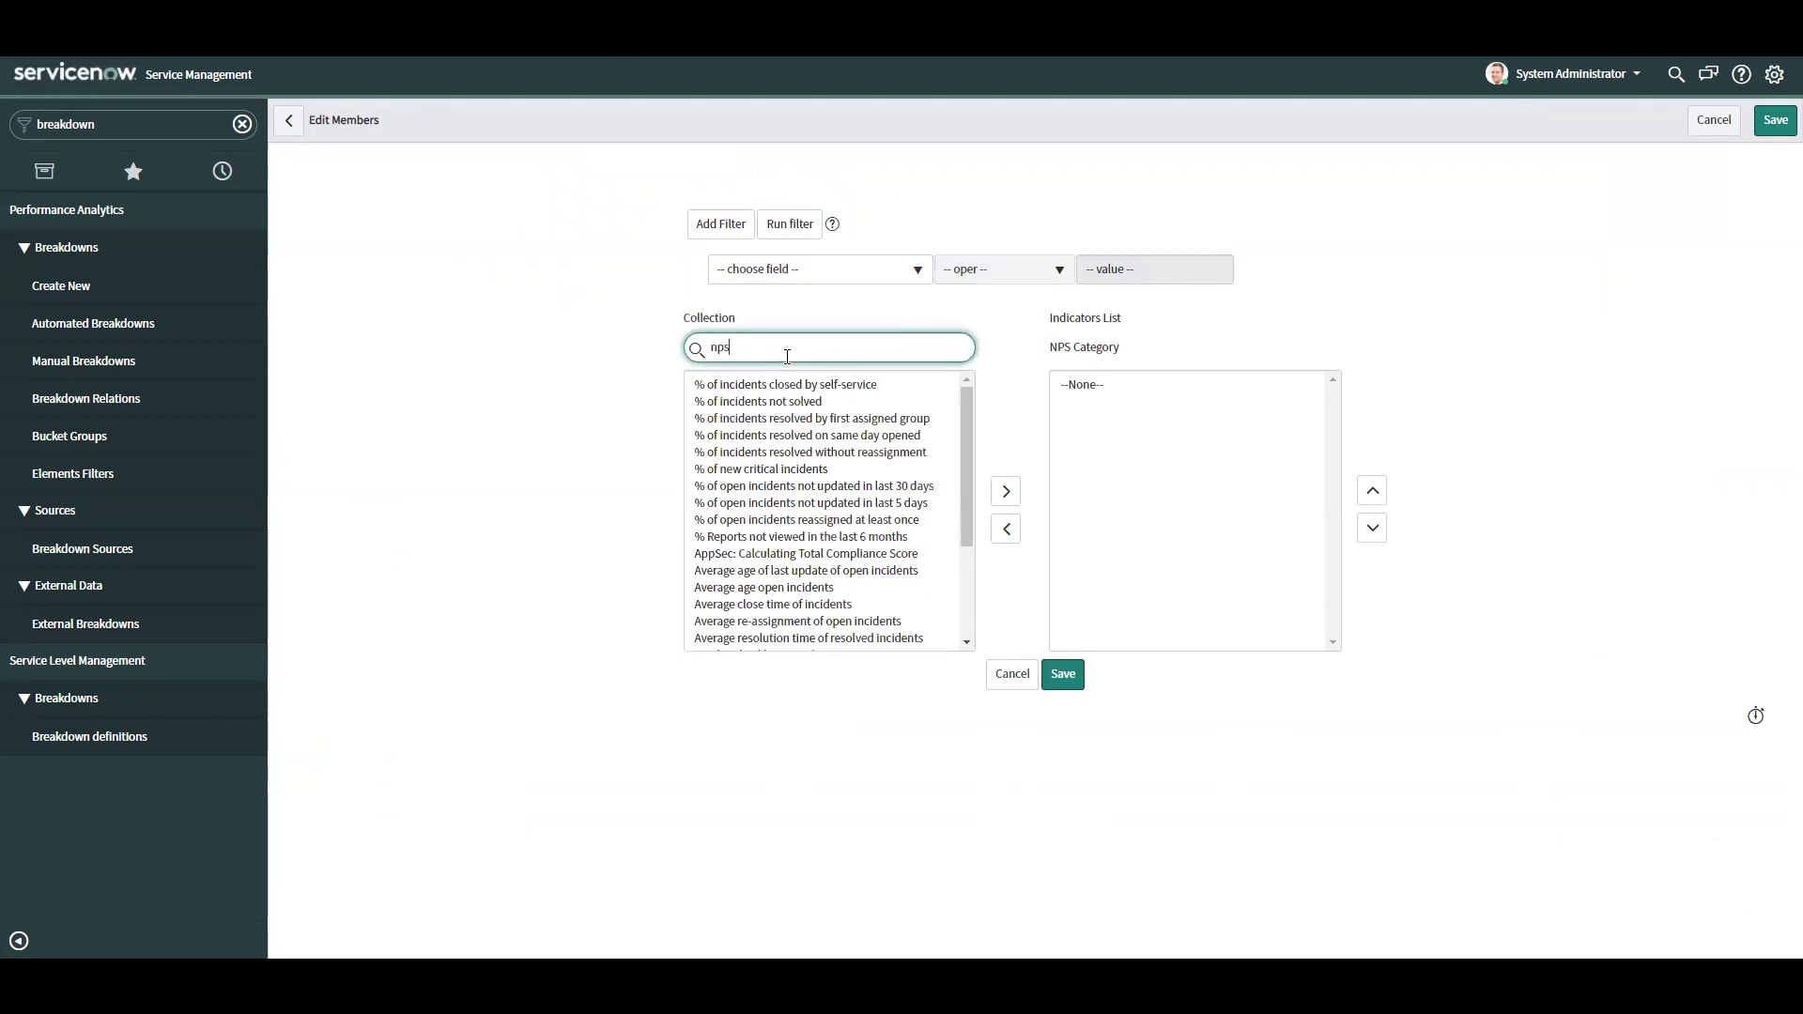
{"action": "type", "text": "s"}
{"action": "double_click", "coordinate": [764, 385]}
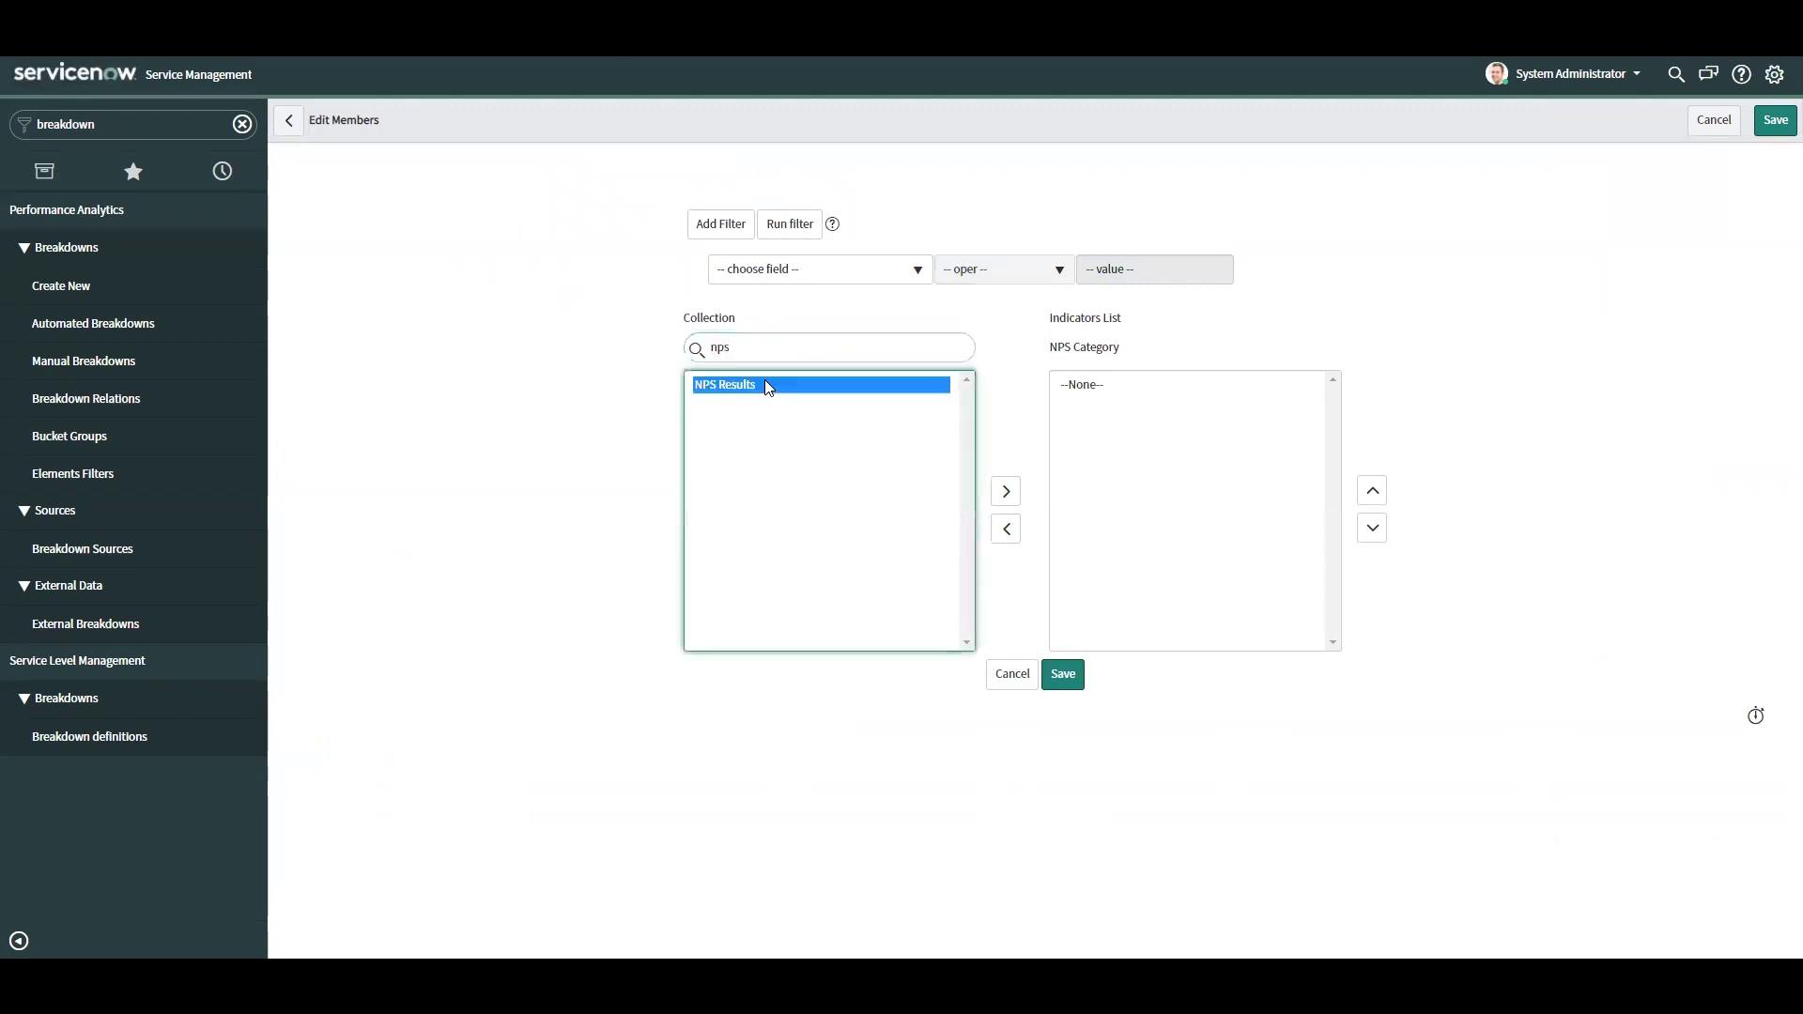
{"action": "left_click", "coordinate": [1061, 686]}
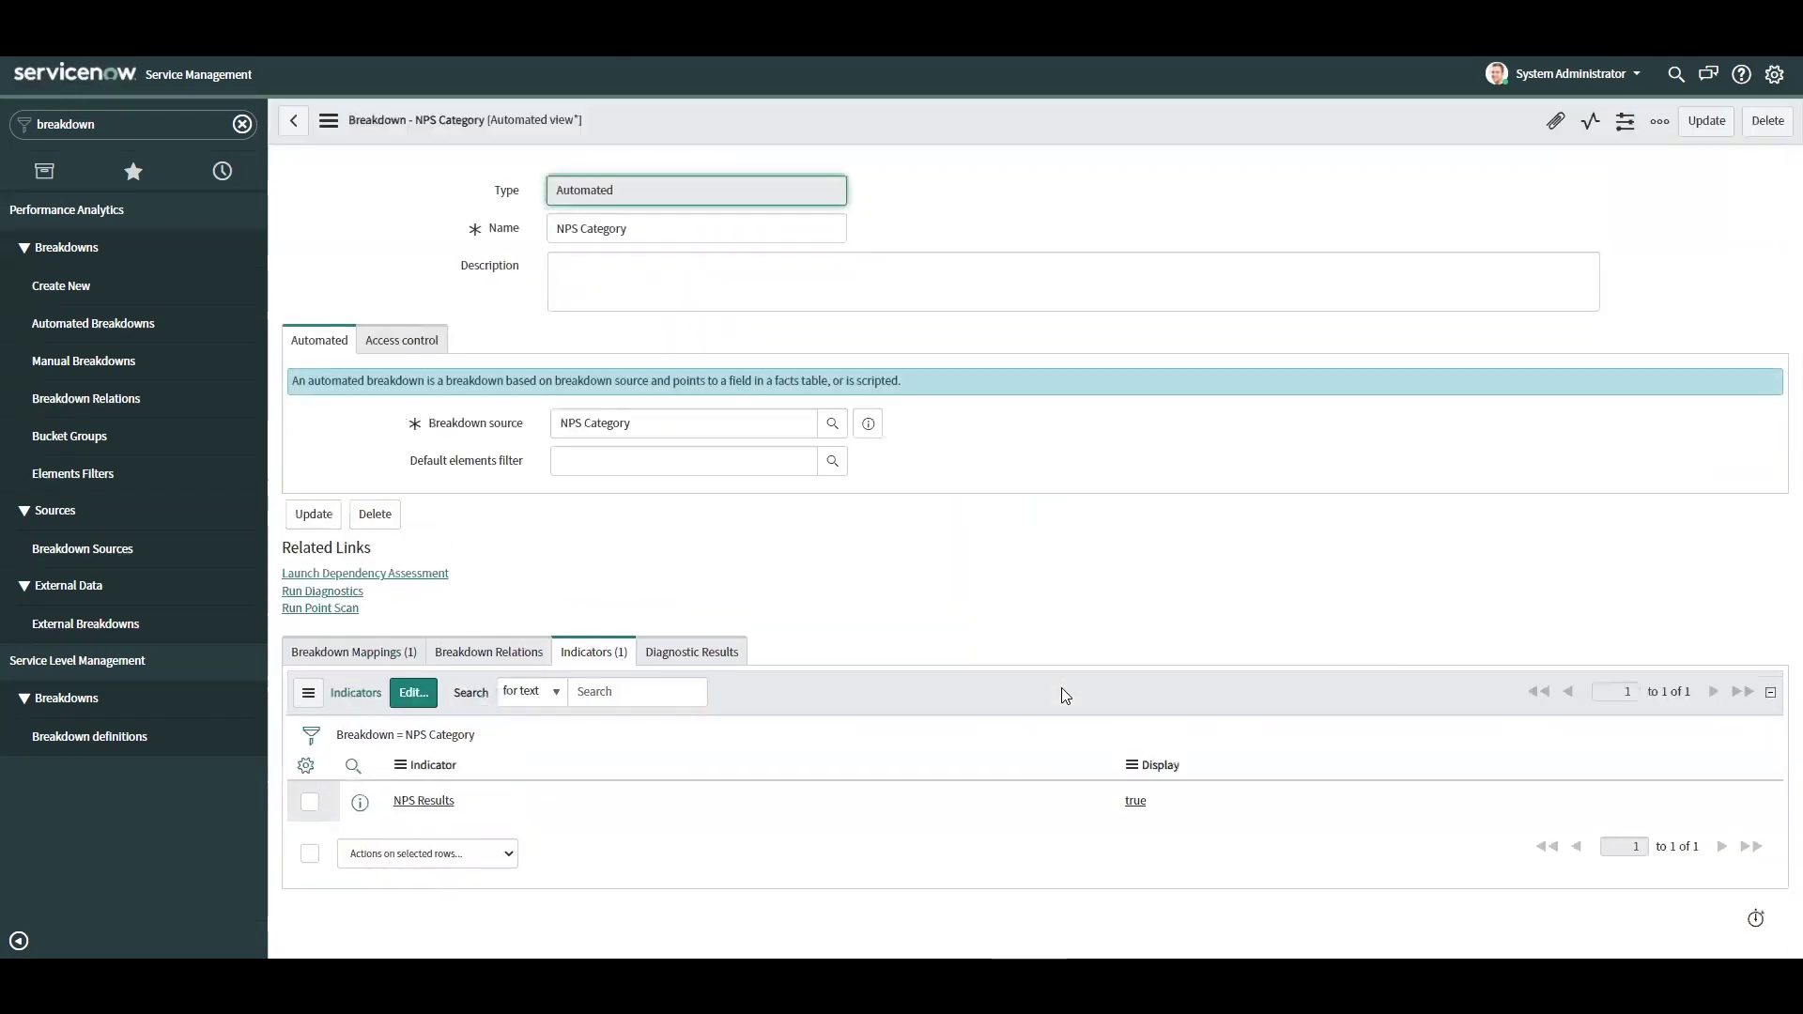
- Go to the Data Collector Jobs list and start a new job
{"action": "left_click", "coordinate": [70, 131]}
{"action": "type", "text": "lo"}
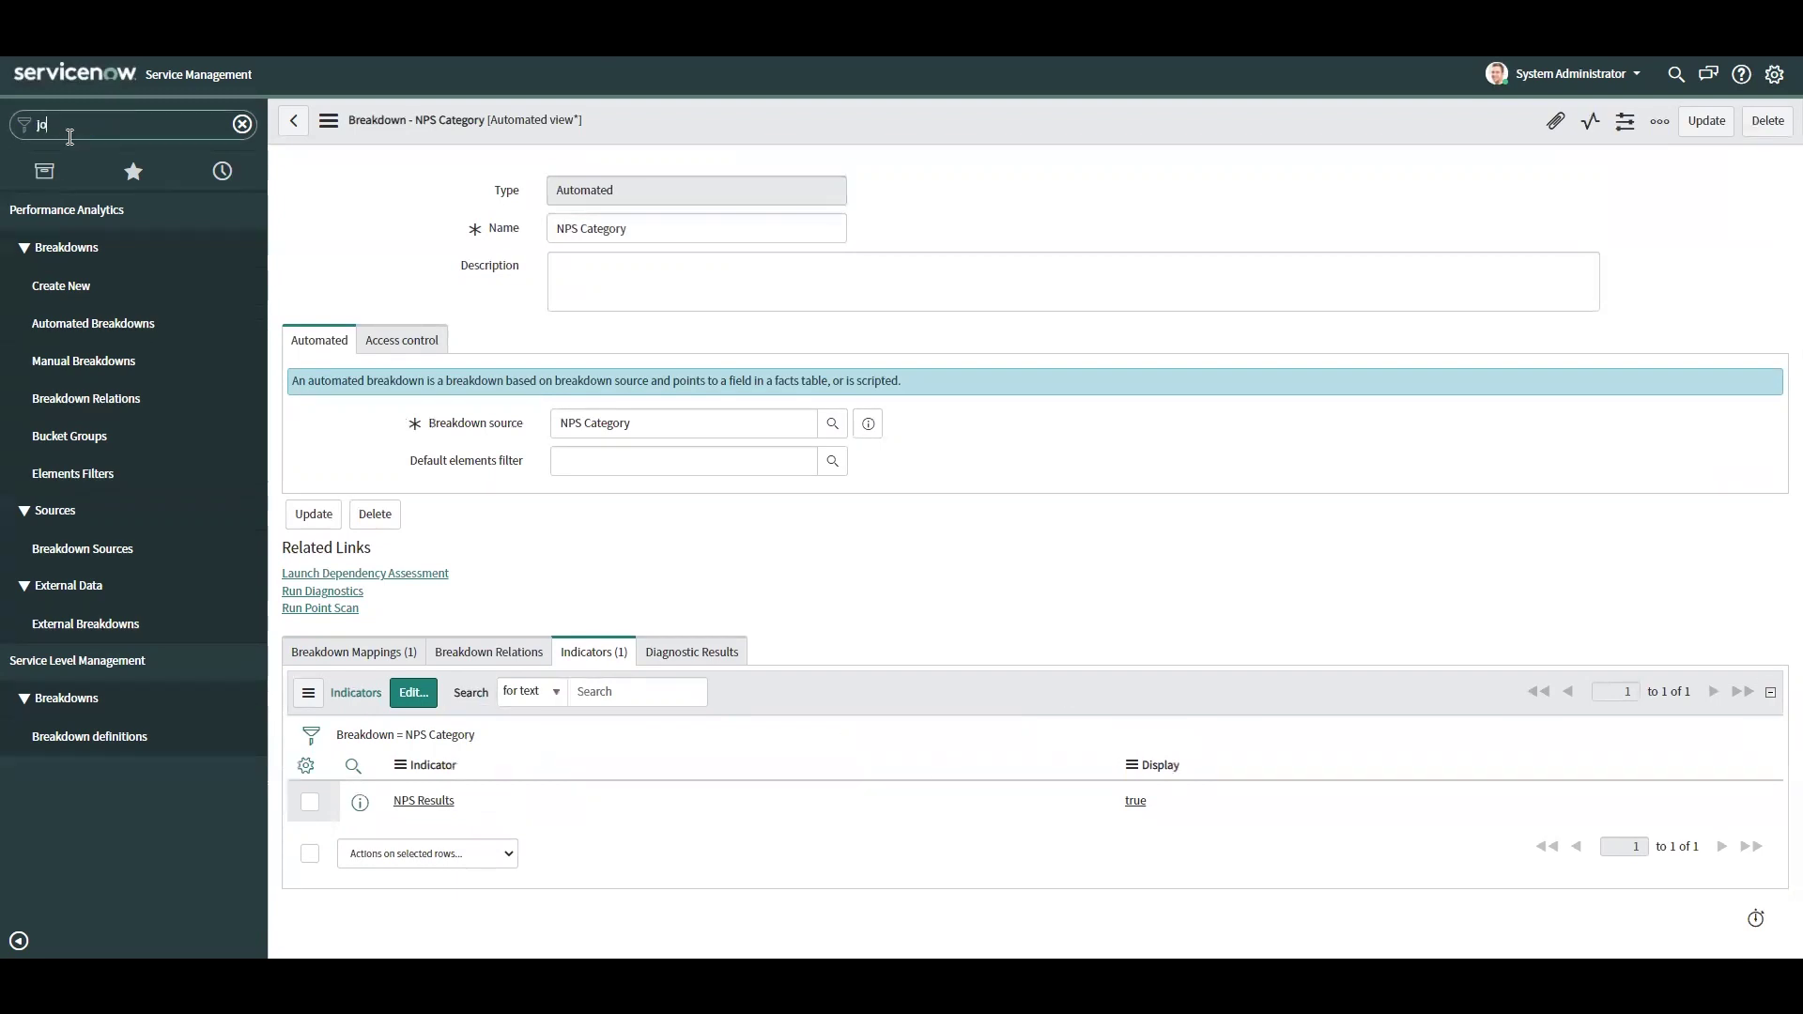
{"action": "type", "text": "bs"}
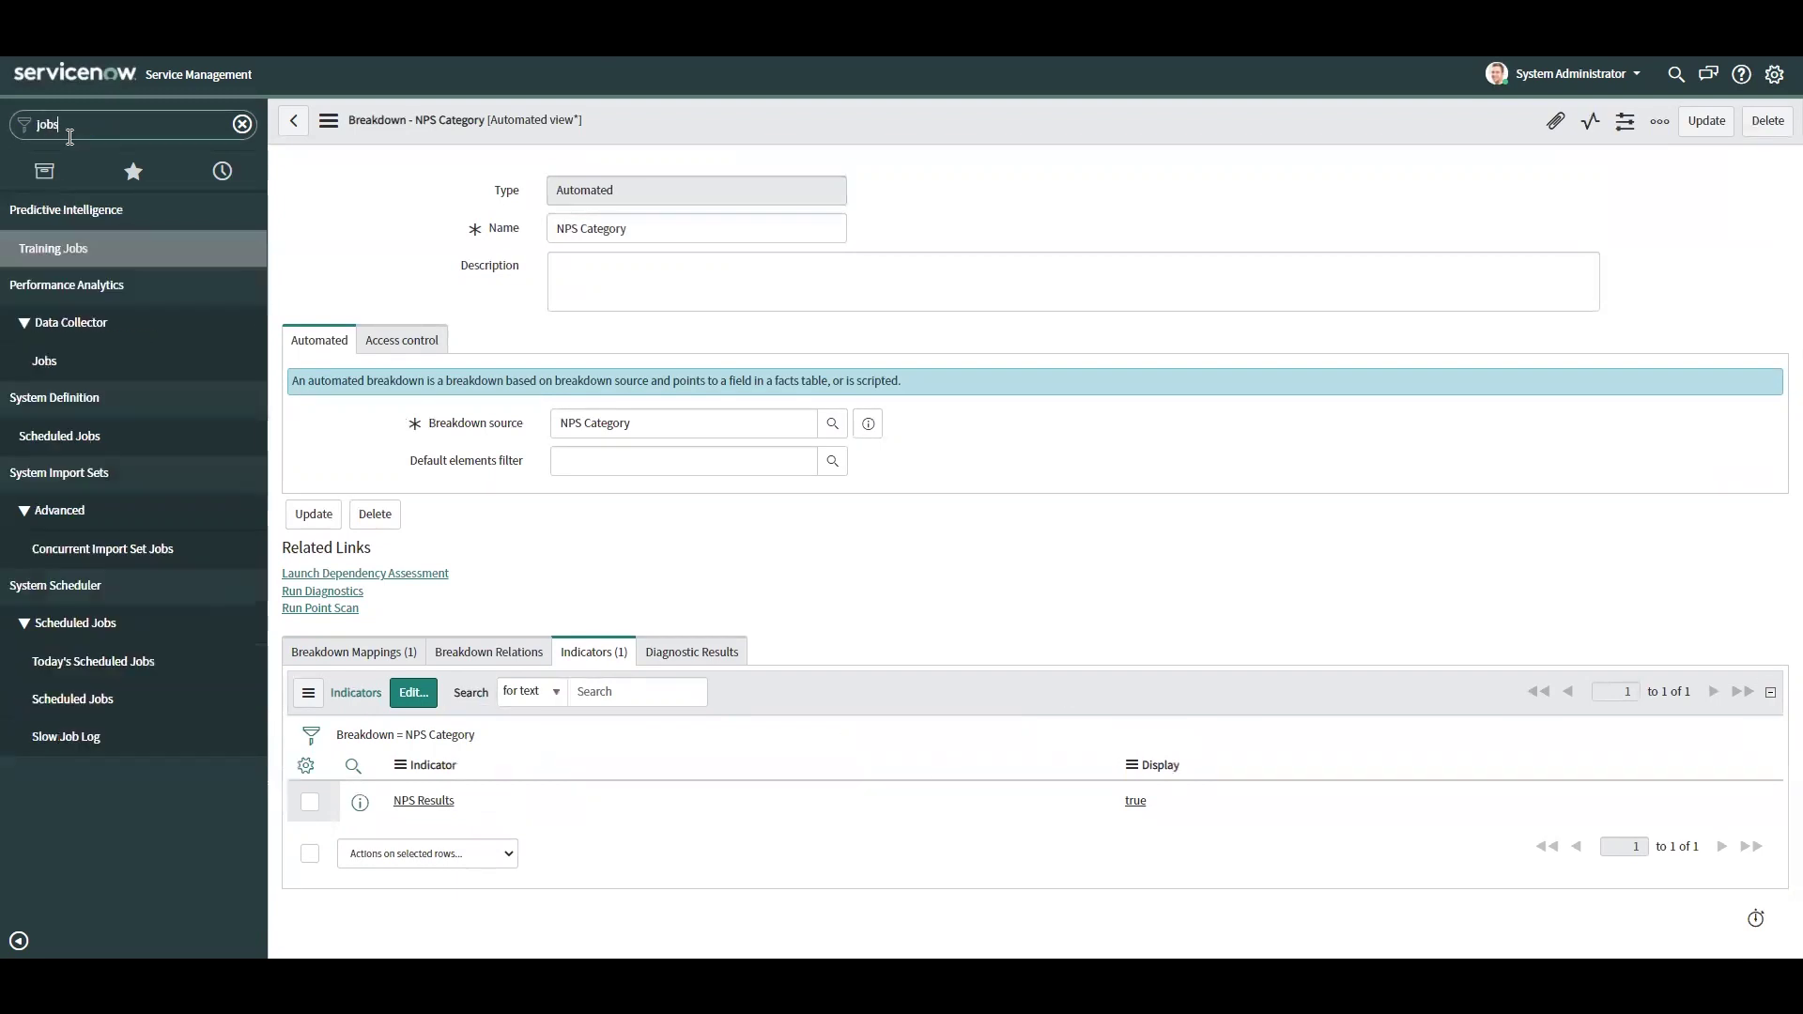
{"action": "left_click", "coordinate": [62, 362]}
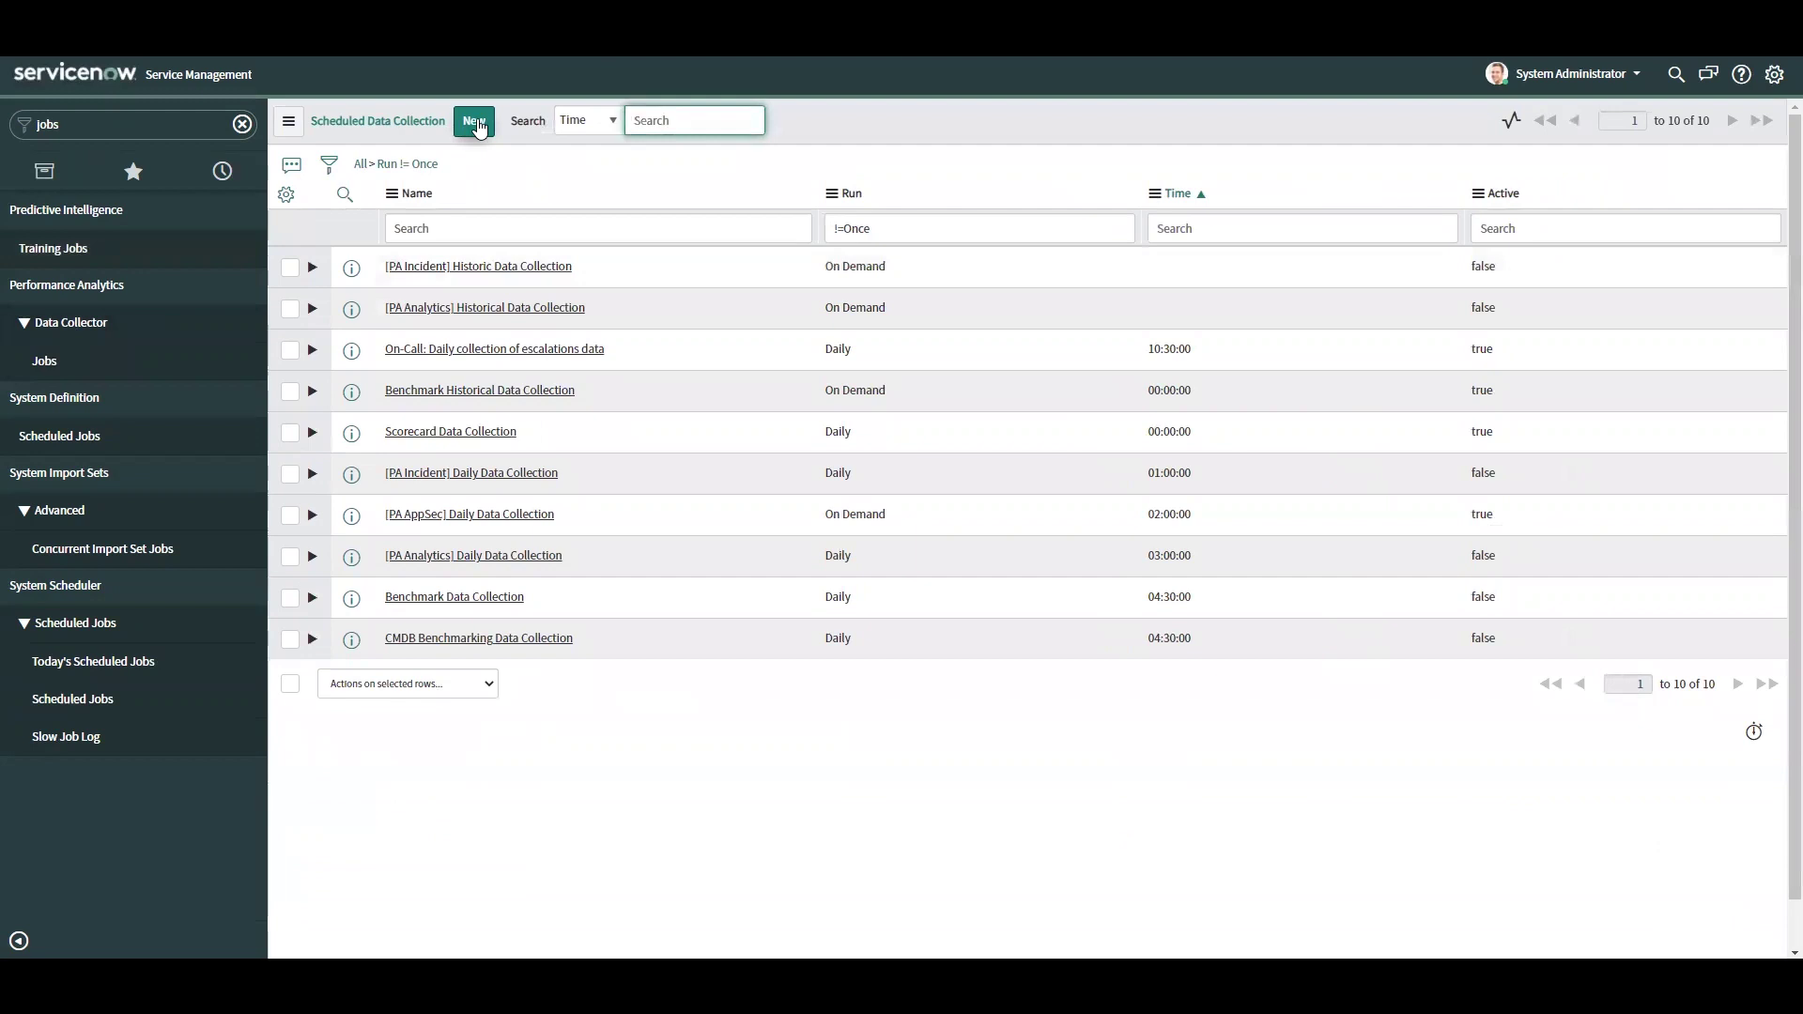
{"action": "left_click", "coordinate": [474, 122]}
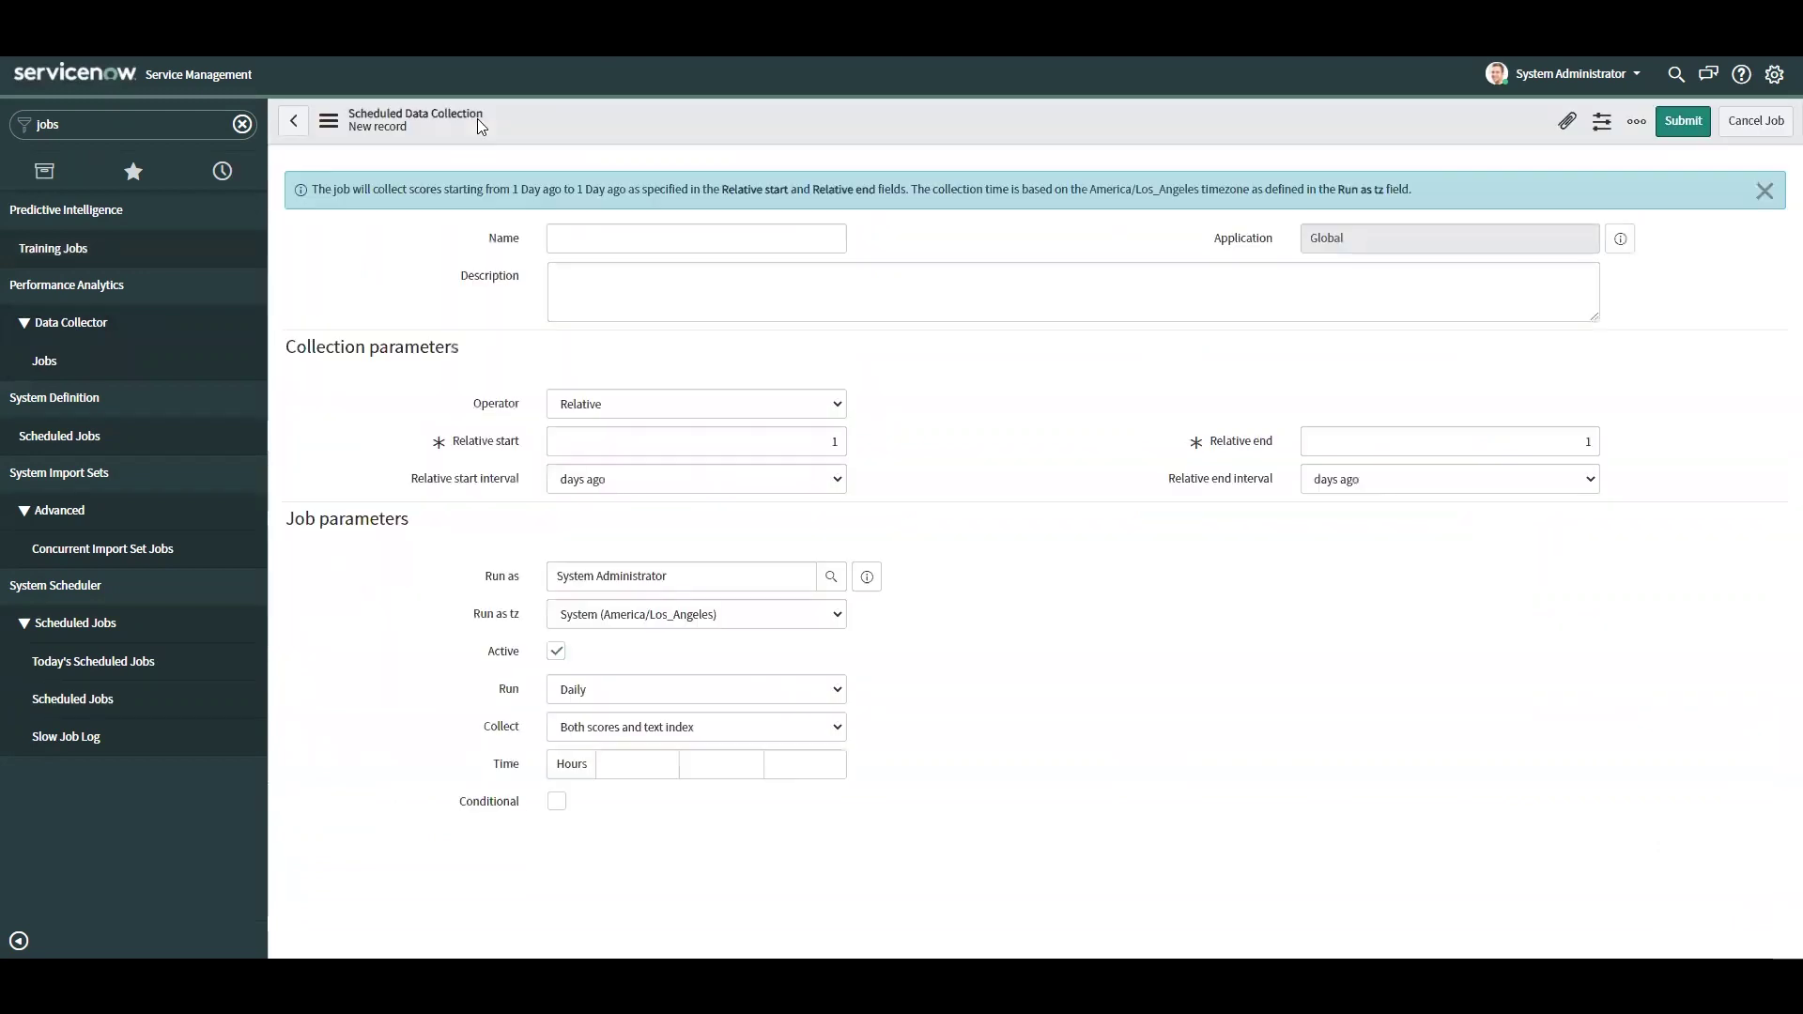
- Set relative end to 0 days, name the job NPS, and save it
{"action": "double_click", "coordinate": [1550, 474]}
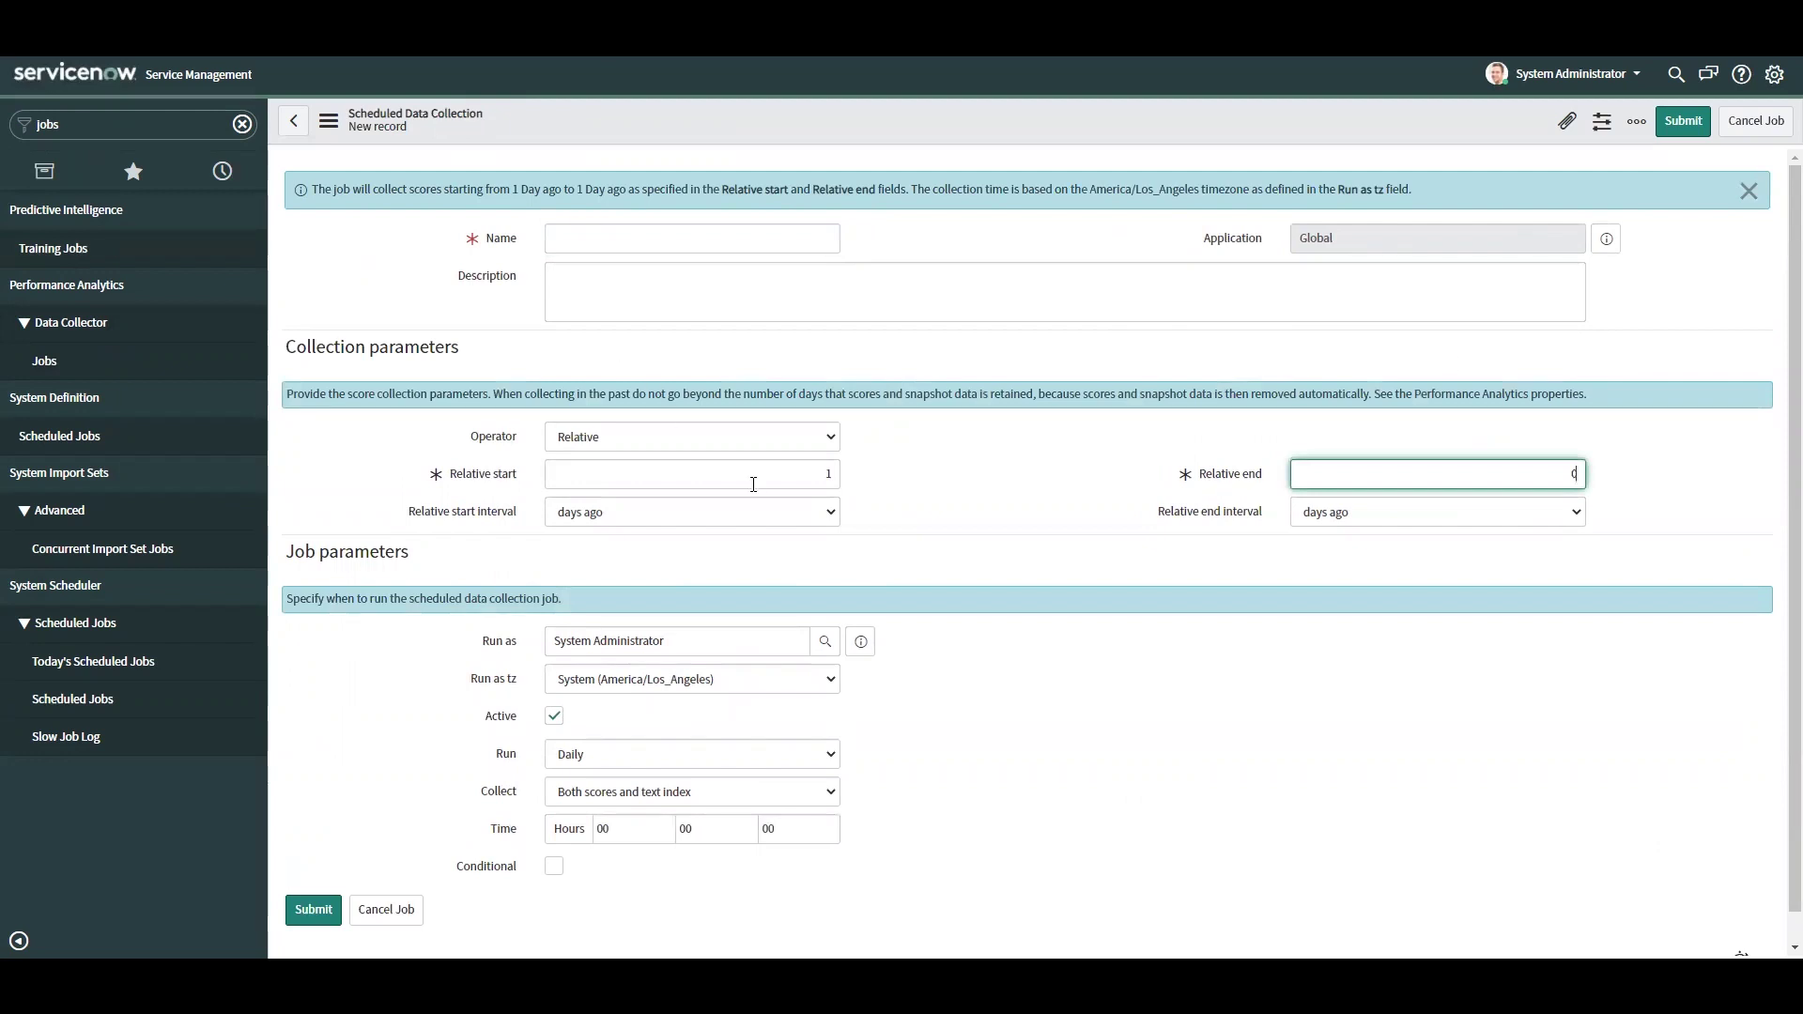
{"action": "left_click", "coordinate": [1183, 546]}
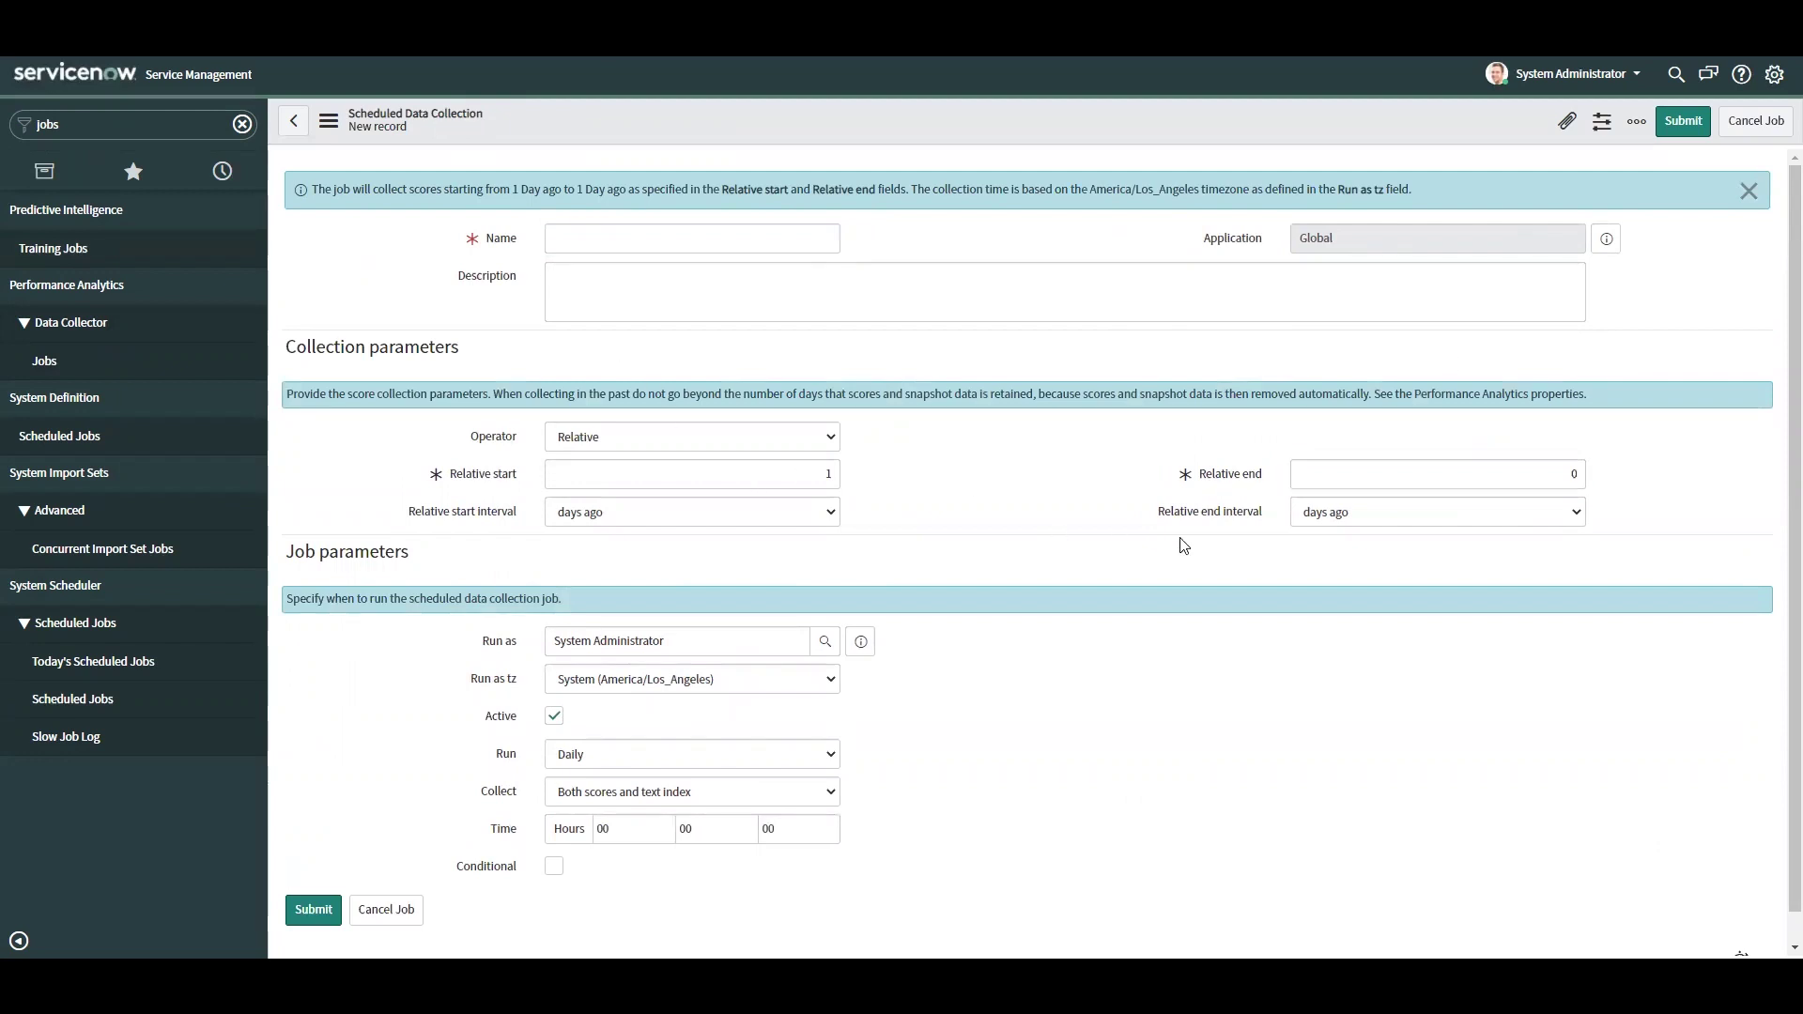
{"action": "left_click", "coordinate": [722, 249]}
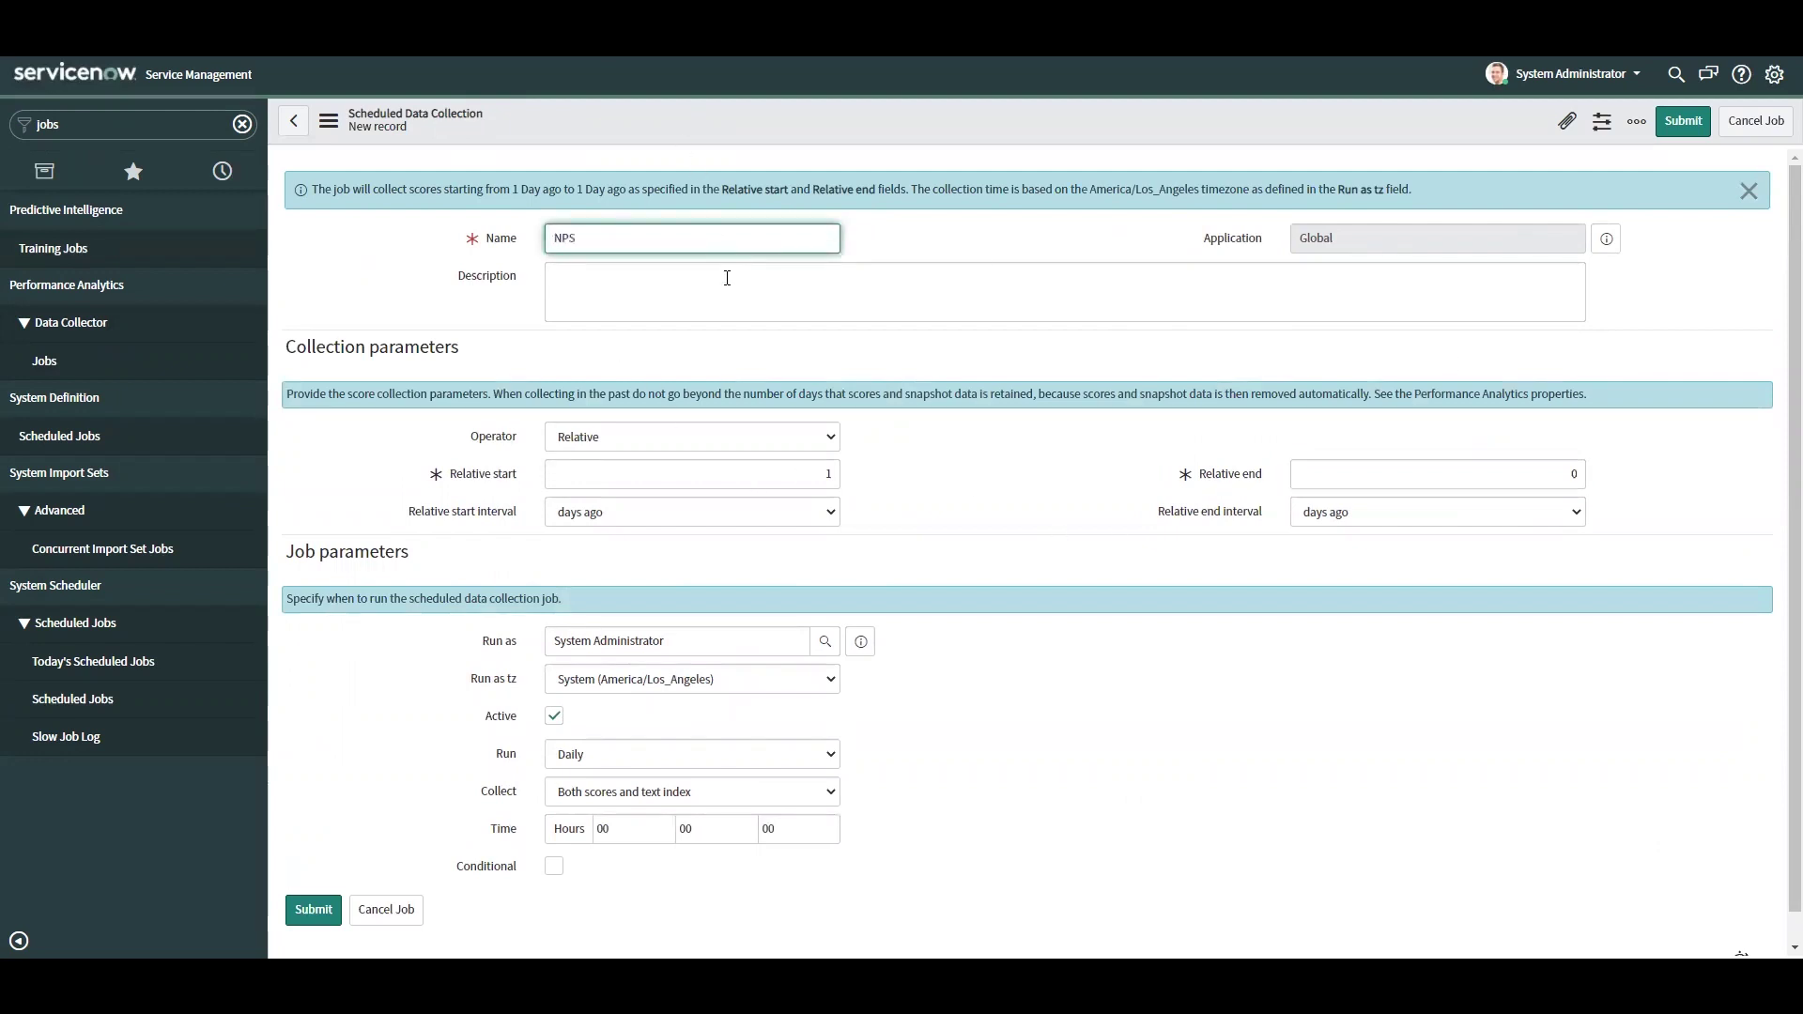
{"action": "right_click", "coordinate": [641, 126]}
{"action": "left_click", "coordinate": [653, 133]}
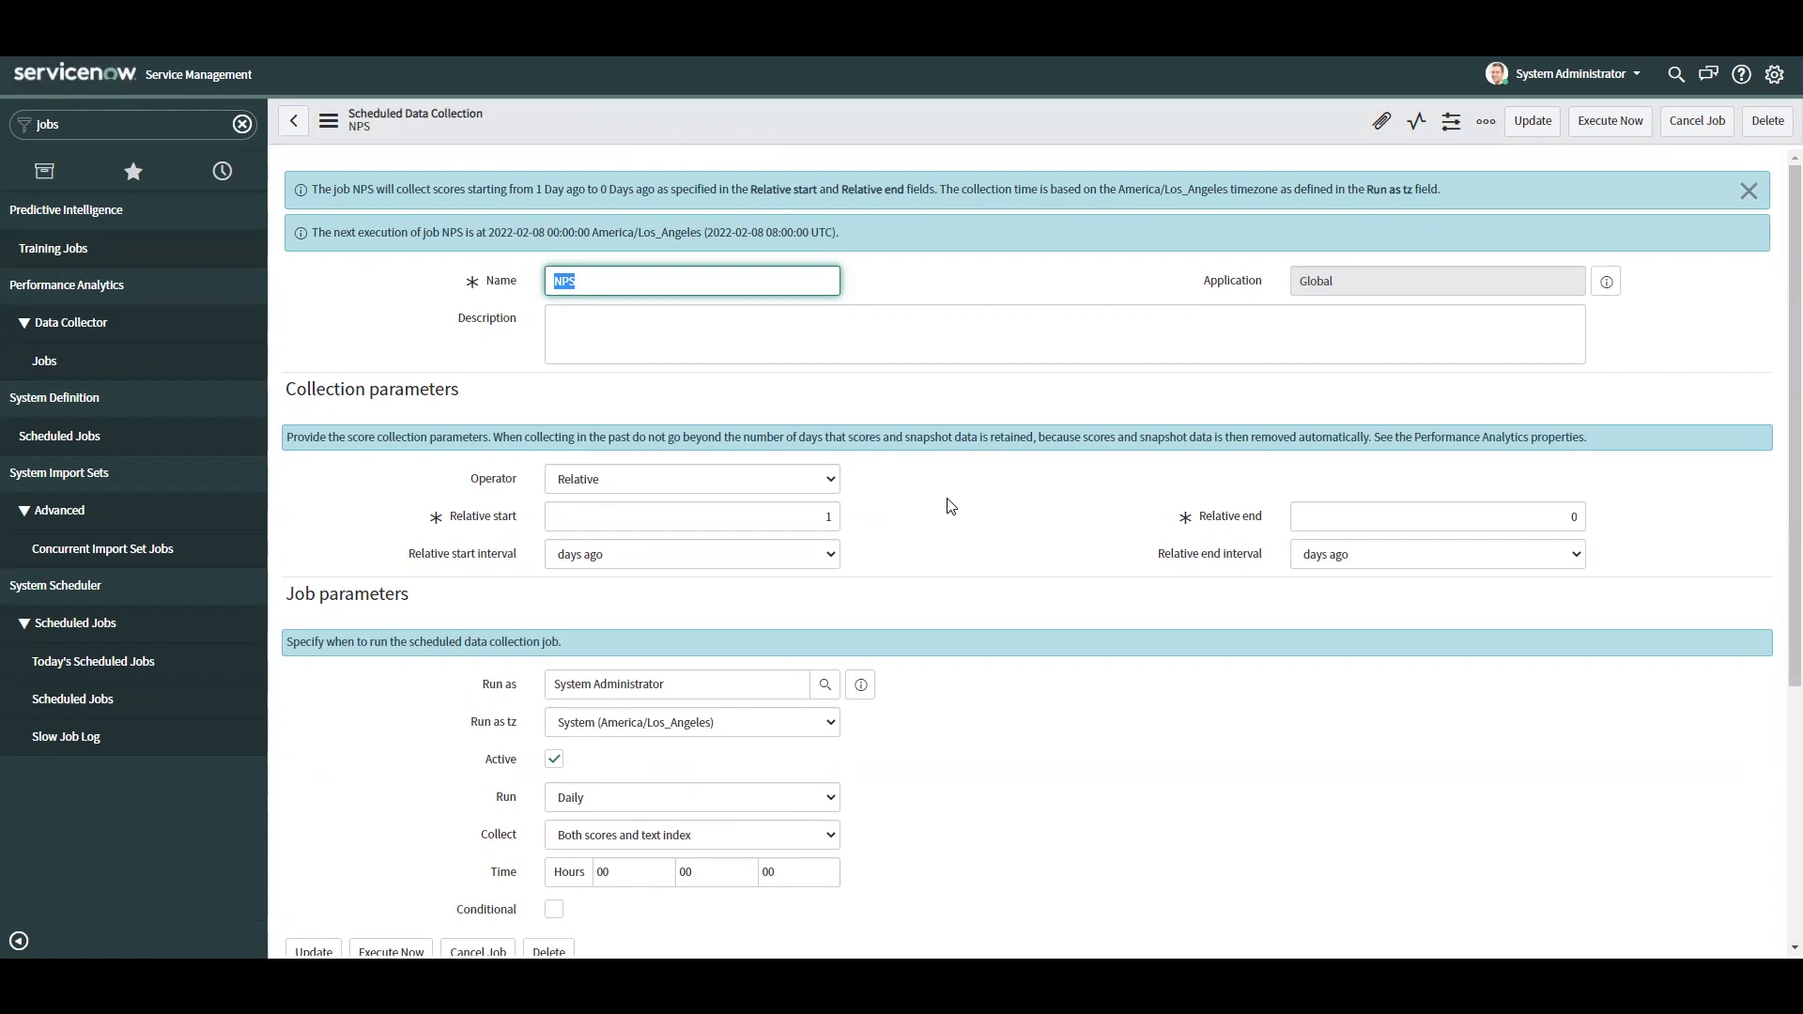
- Keep the relative start interval at days ago and set relative end back to 0
{"action": "left_click", "coordinate": [794, 517]}
{"action": "left_click", "coordinate": [832, 552]}
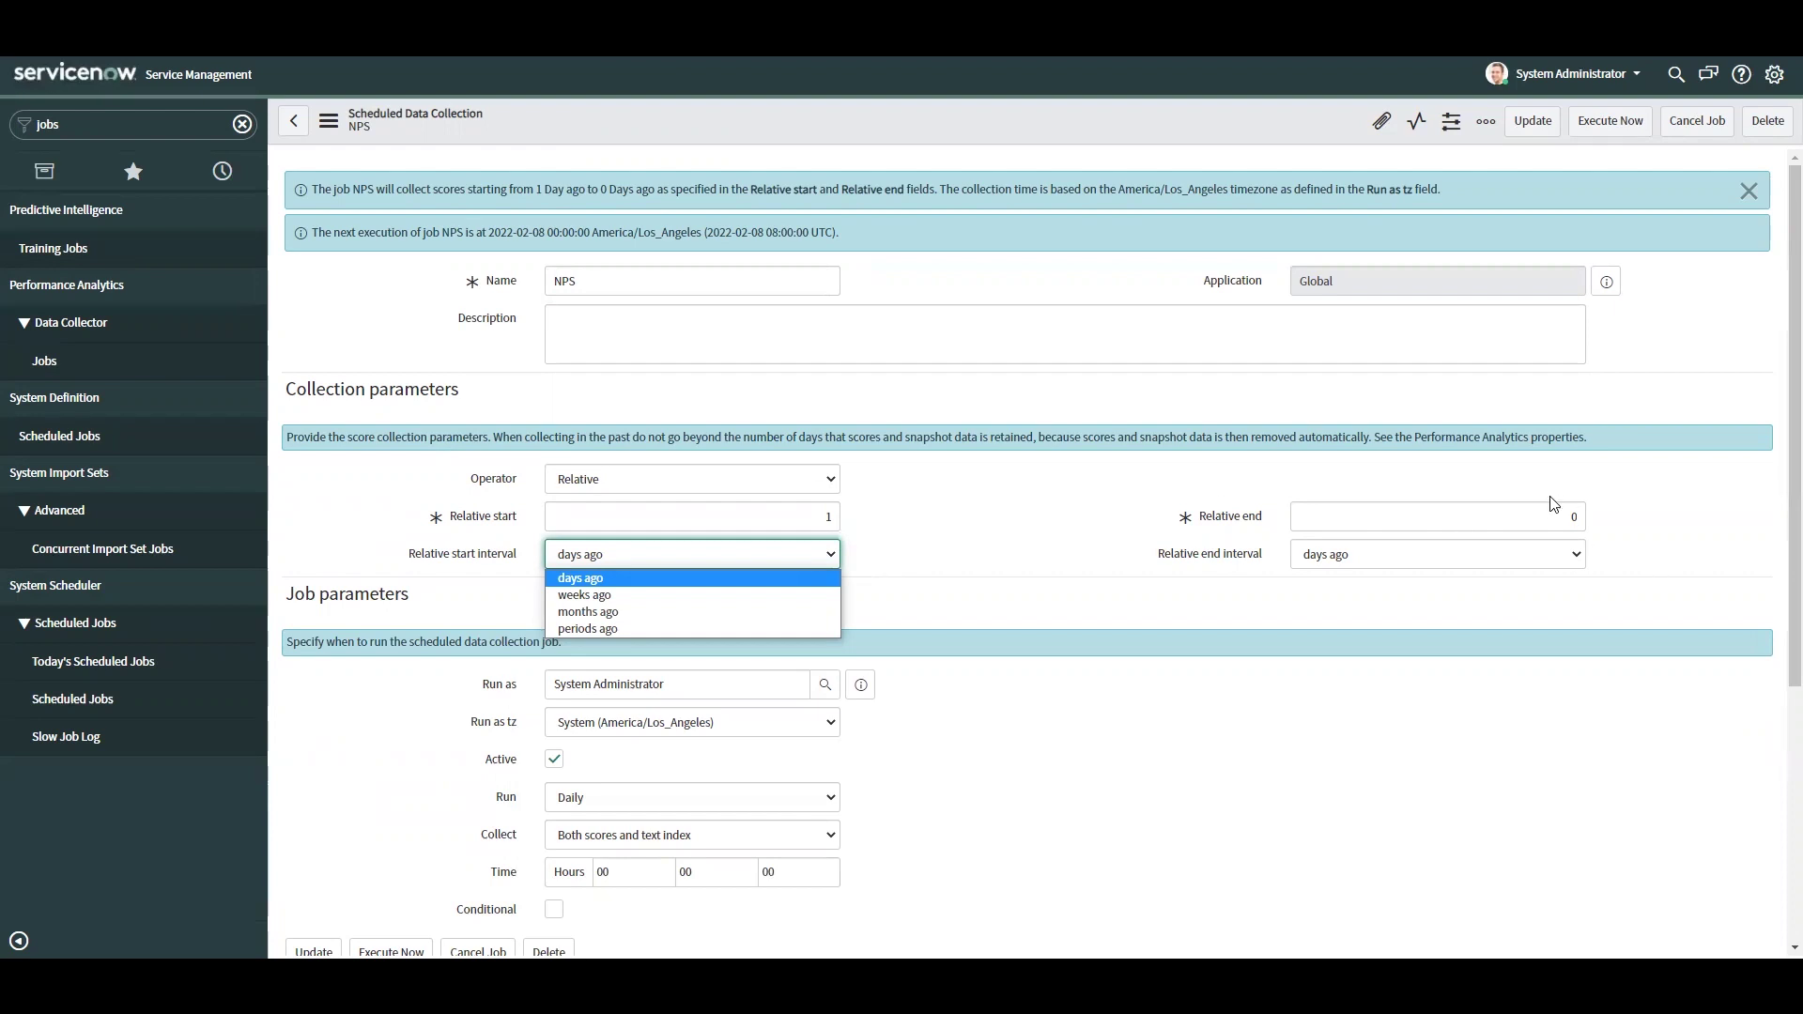
{"action": "left_click", "coordinate": [1531, 475]}
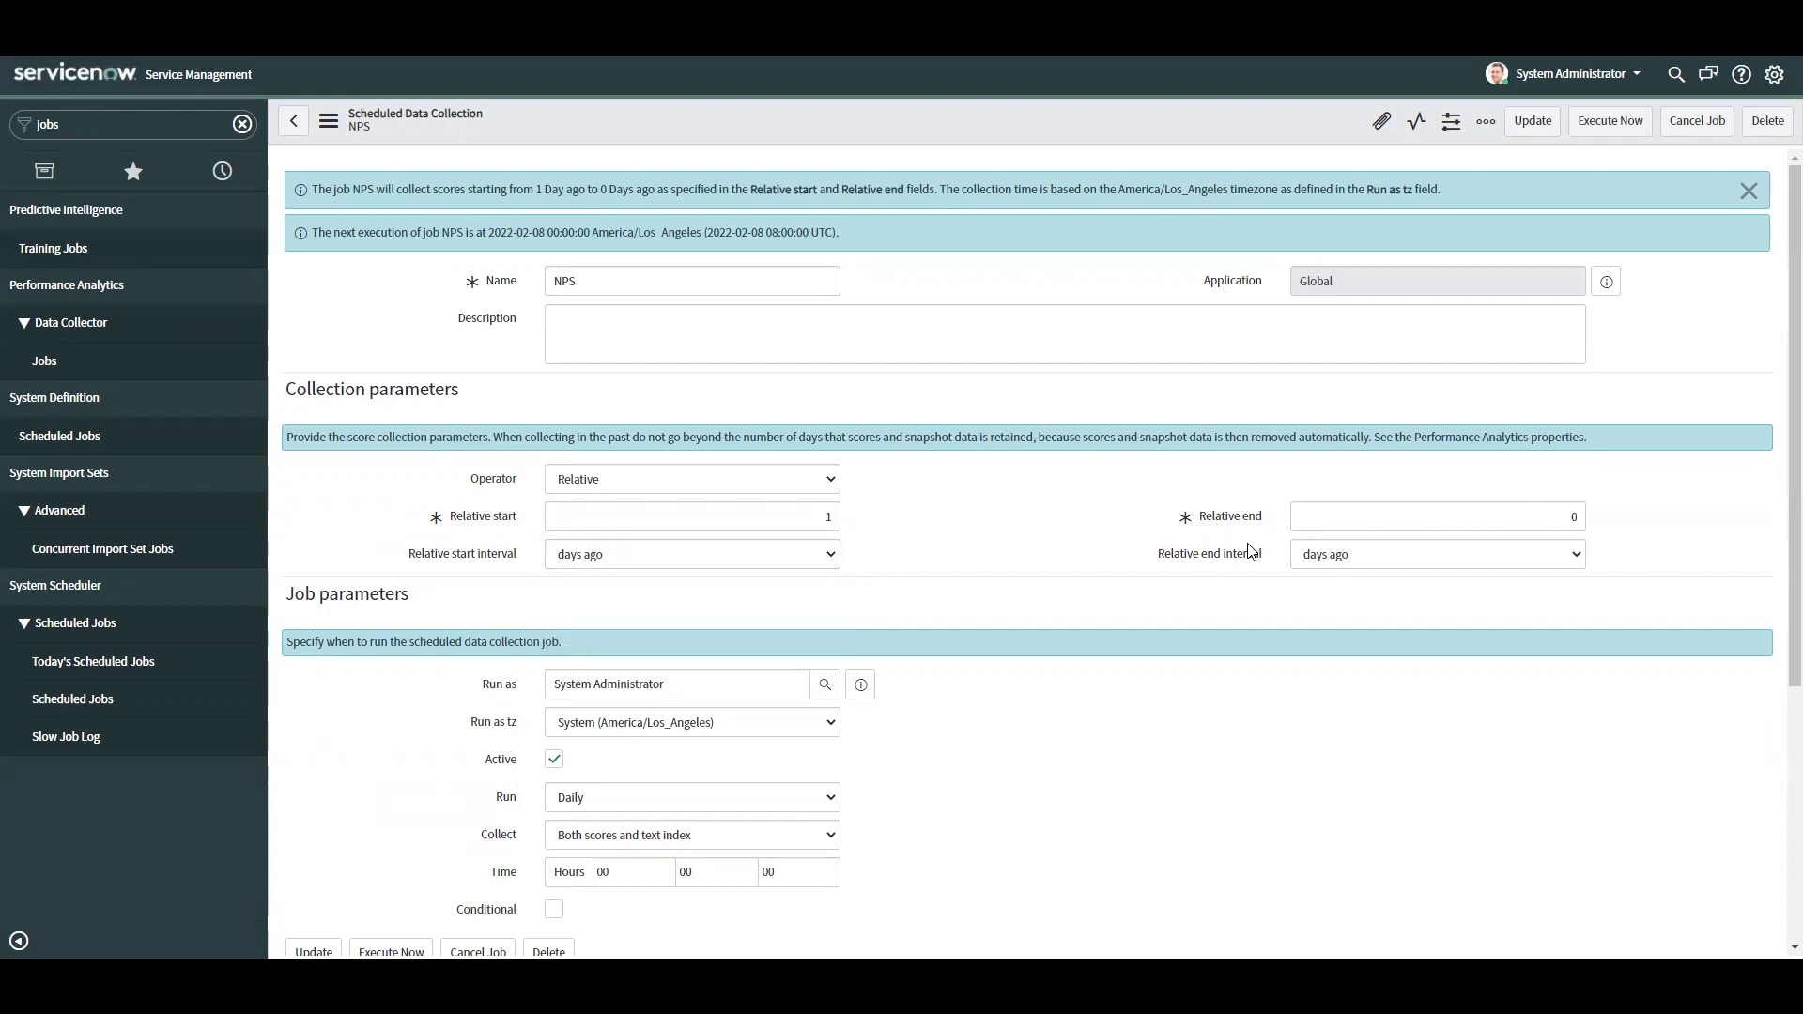
{"action": "left_click", "coordinate": [1471, 519]}
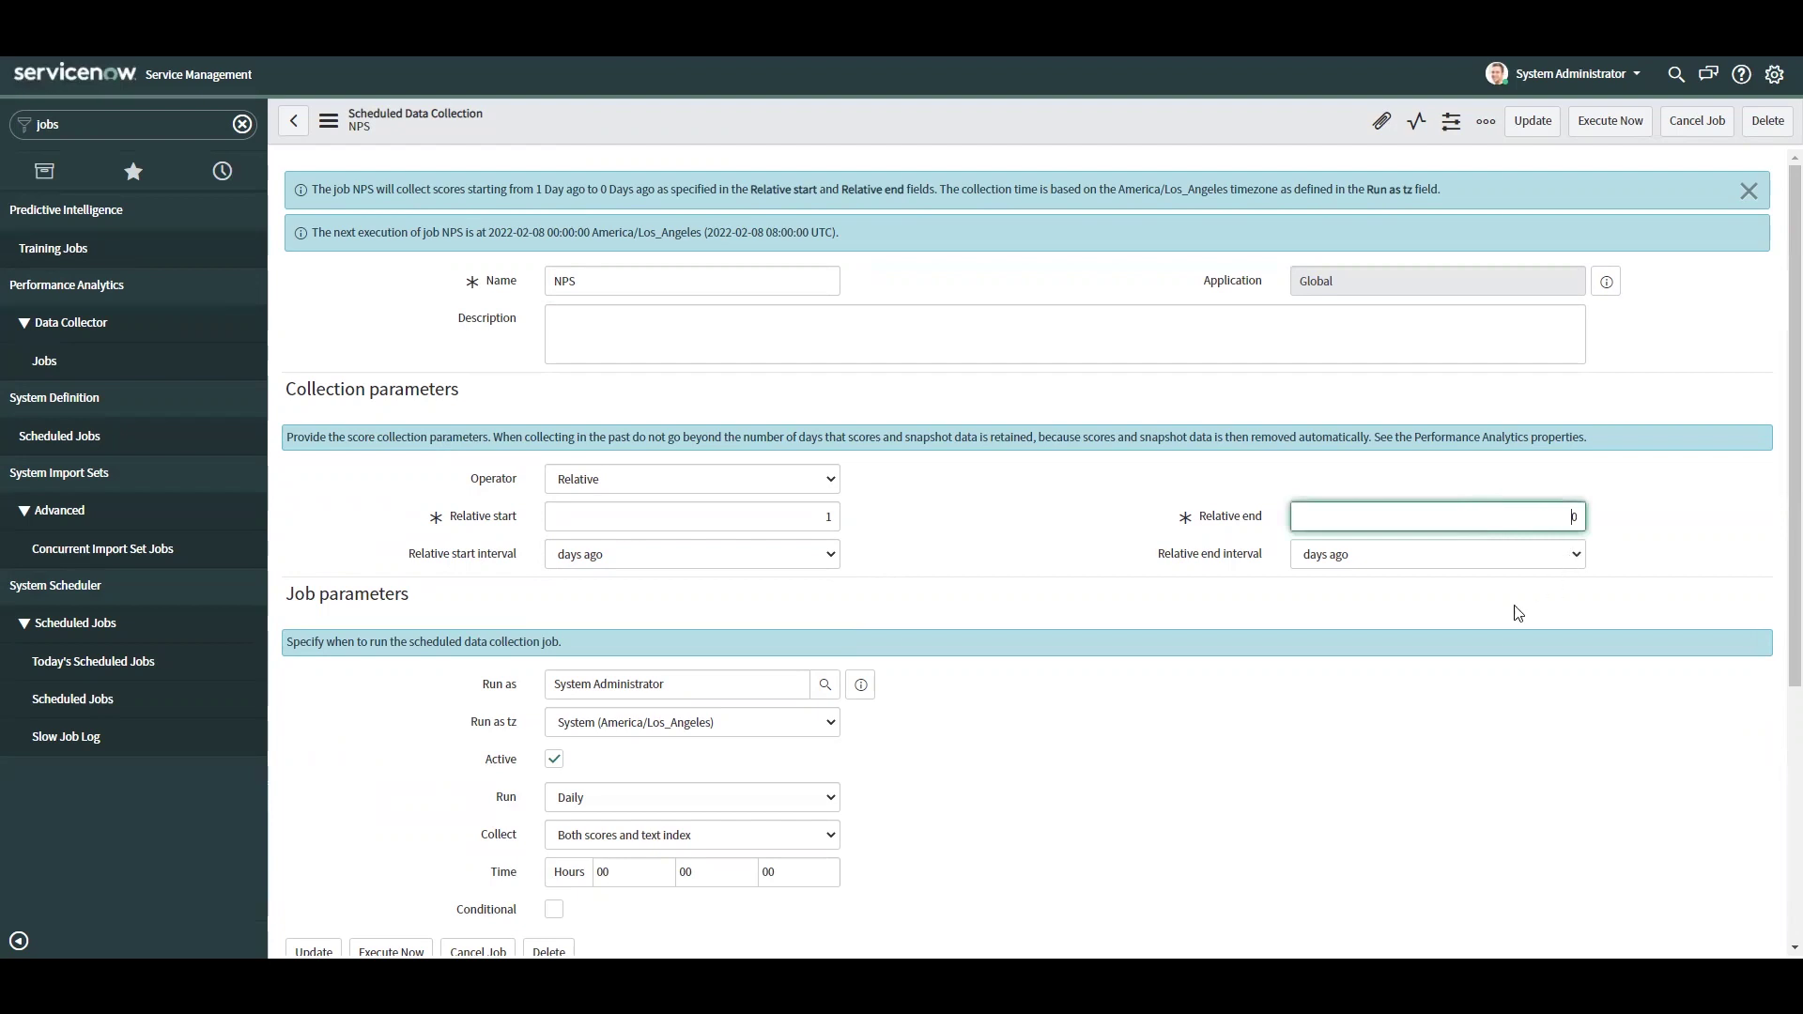
{"action": "key", "text": "BackSpace"}
{"action": "type", "text": "1"}
{"action": "left_click", "coordinate": [1642, 512]}
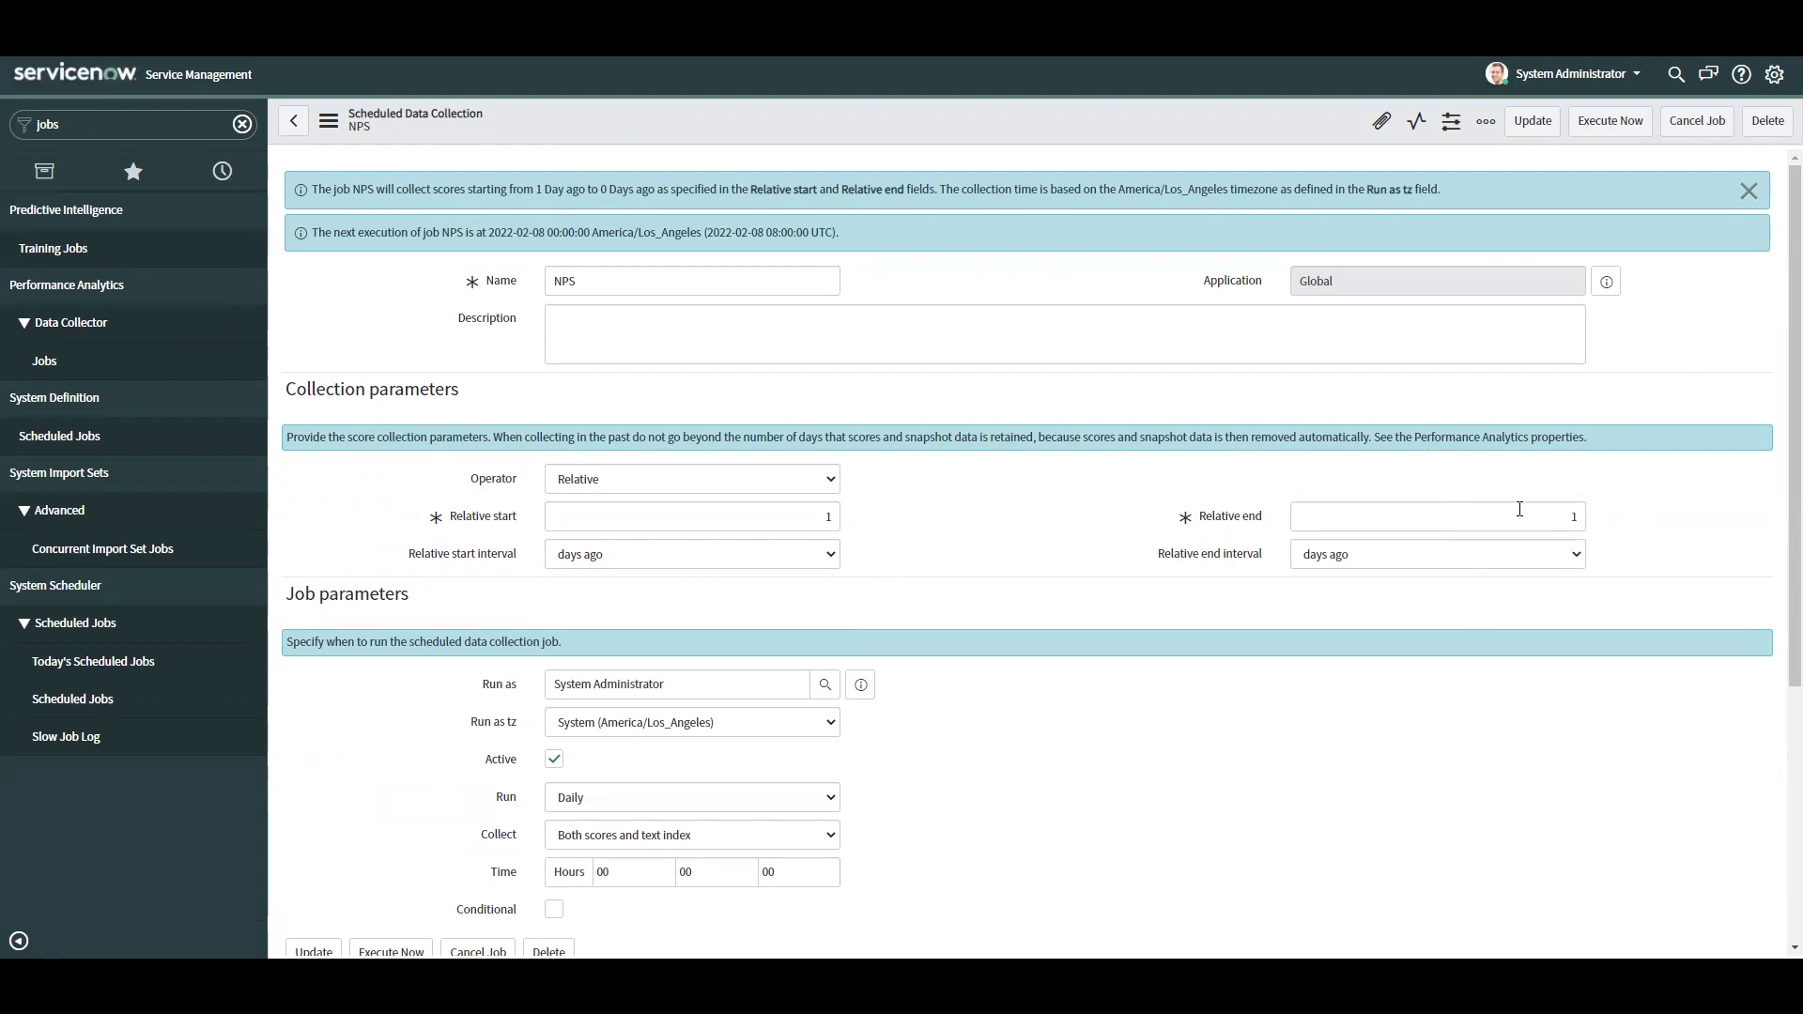
{"action": "left_click_drag", "start_coordinate": [1555, 510], "coordinate": [1645, 509]}
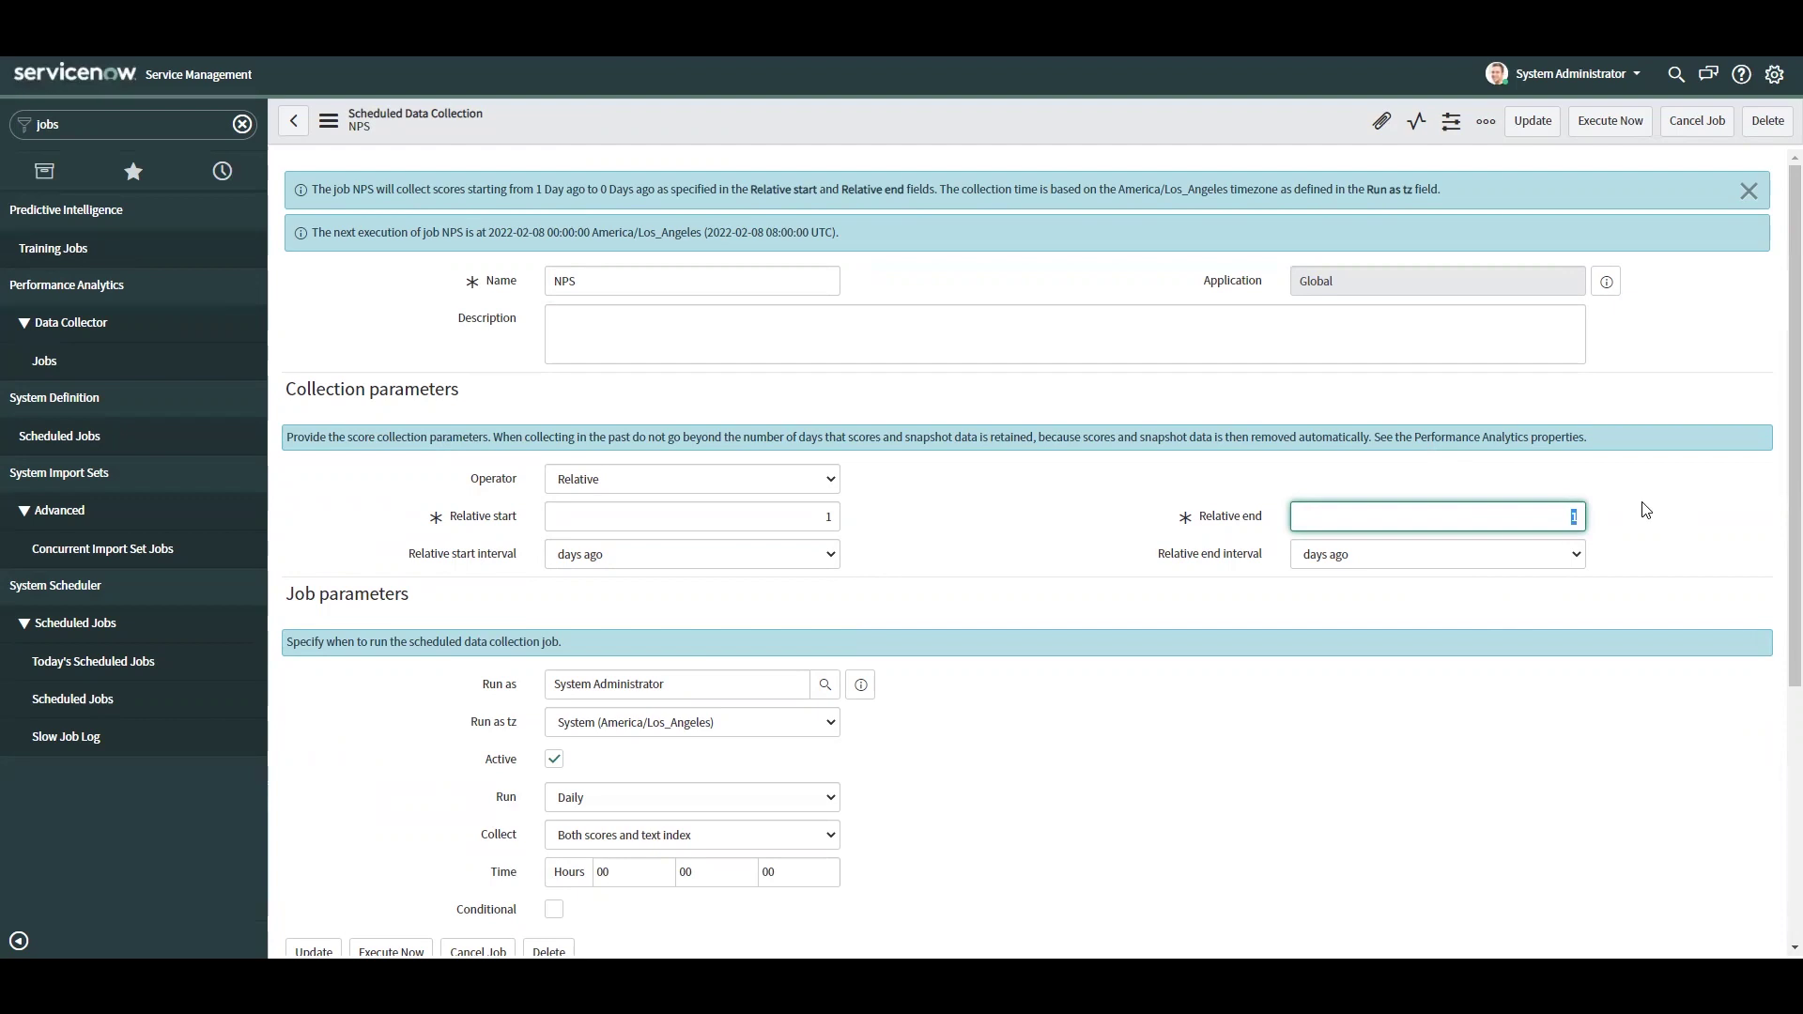
{"action": "type", "text": "0"}
- Save the NPS job and scroll down to its Indicators list
{"action": "right_click", "coordinate": [982, 113]}
{"action": "left_click", "coordinate": [995, 126]}
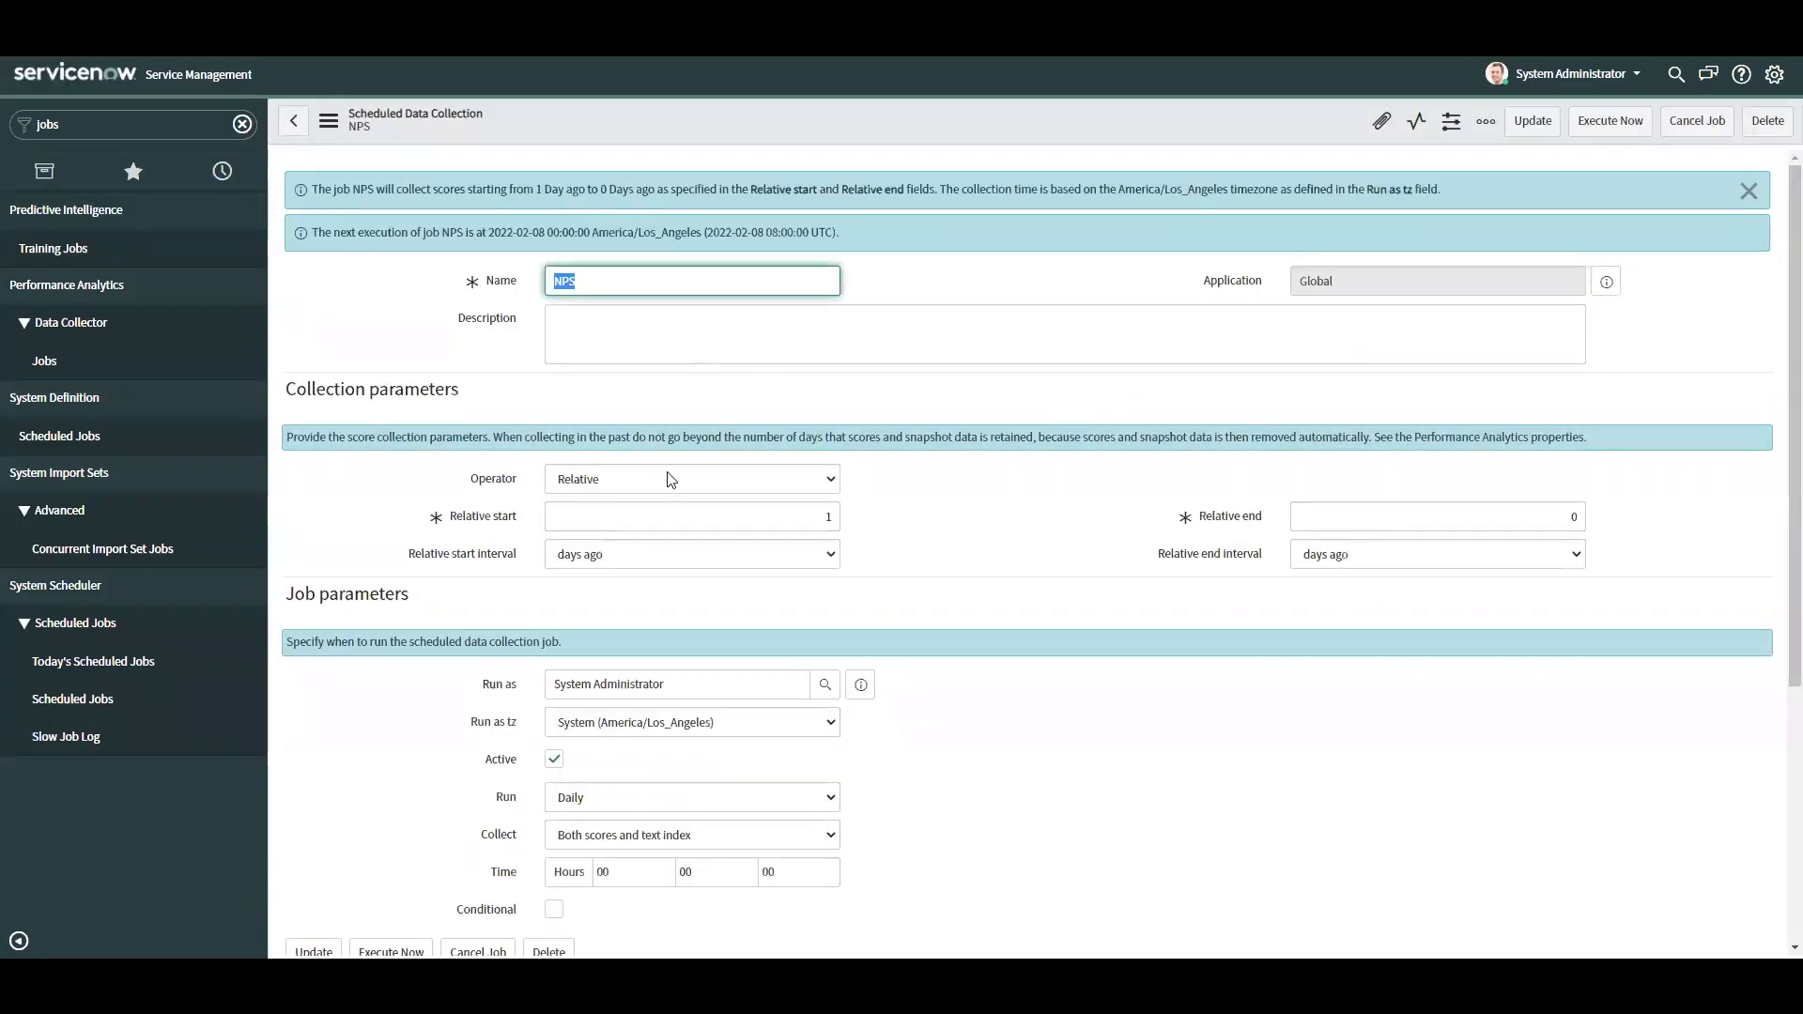
{"action": "scroll", "coordinate": [404, 683], "scroll_direction": "down", "scroll_amount": 5}
- Add NPS Results to the job's indicators and save the members
{"action": "left_click", "coordinate": [419, 718]}
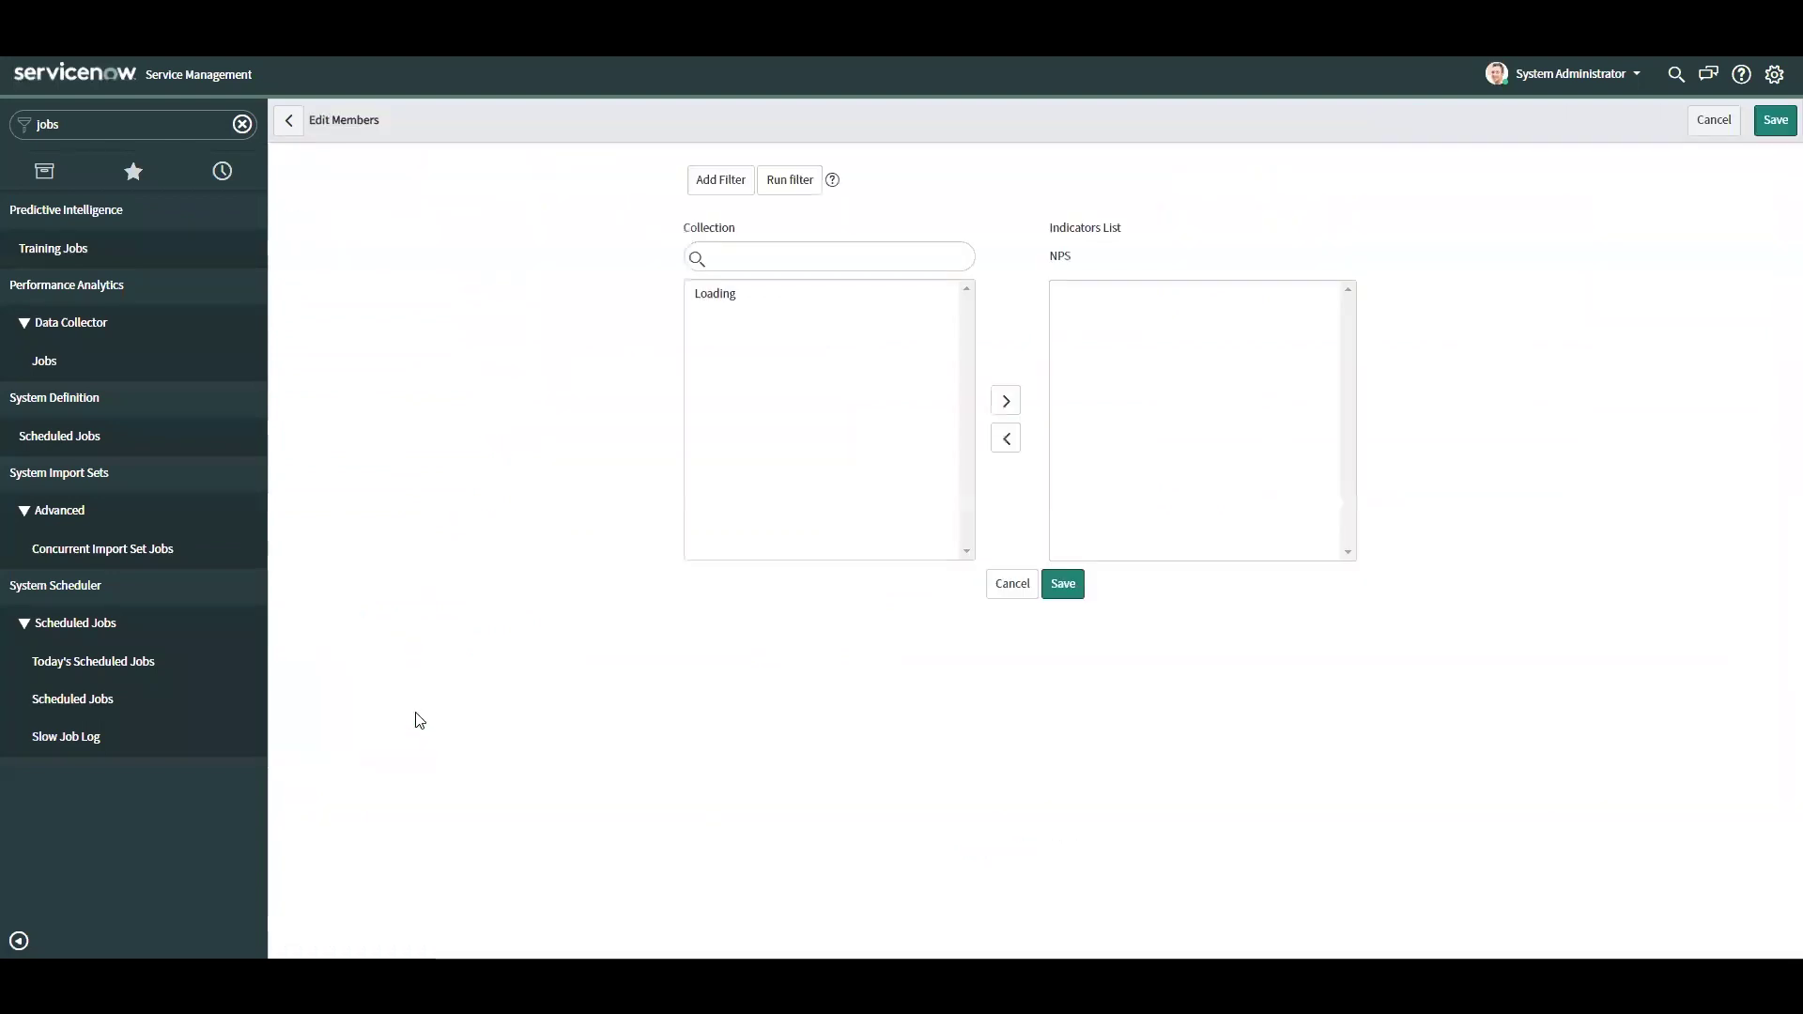
{"action": "left_click", "coordinate": [744, 352]}
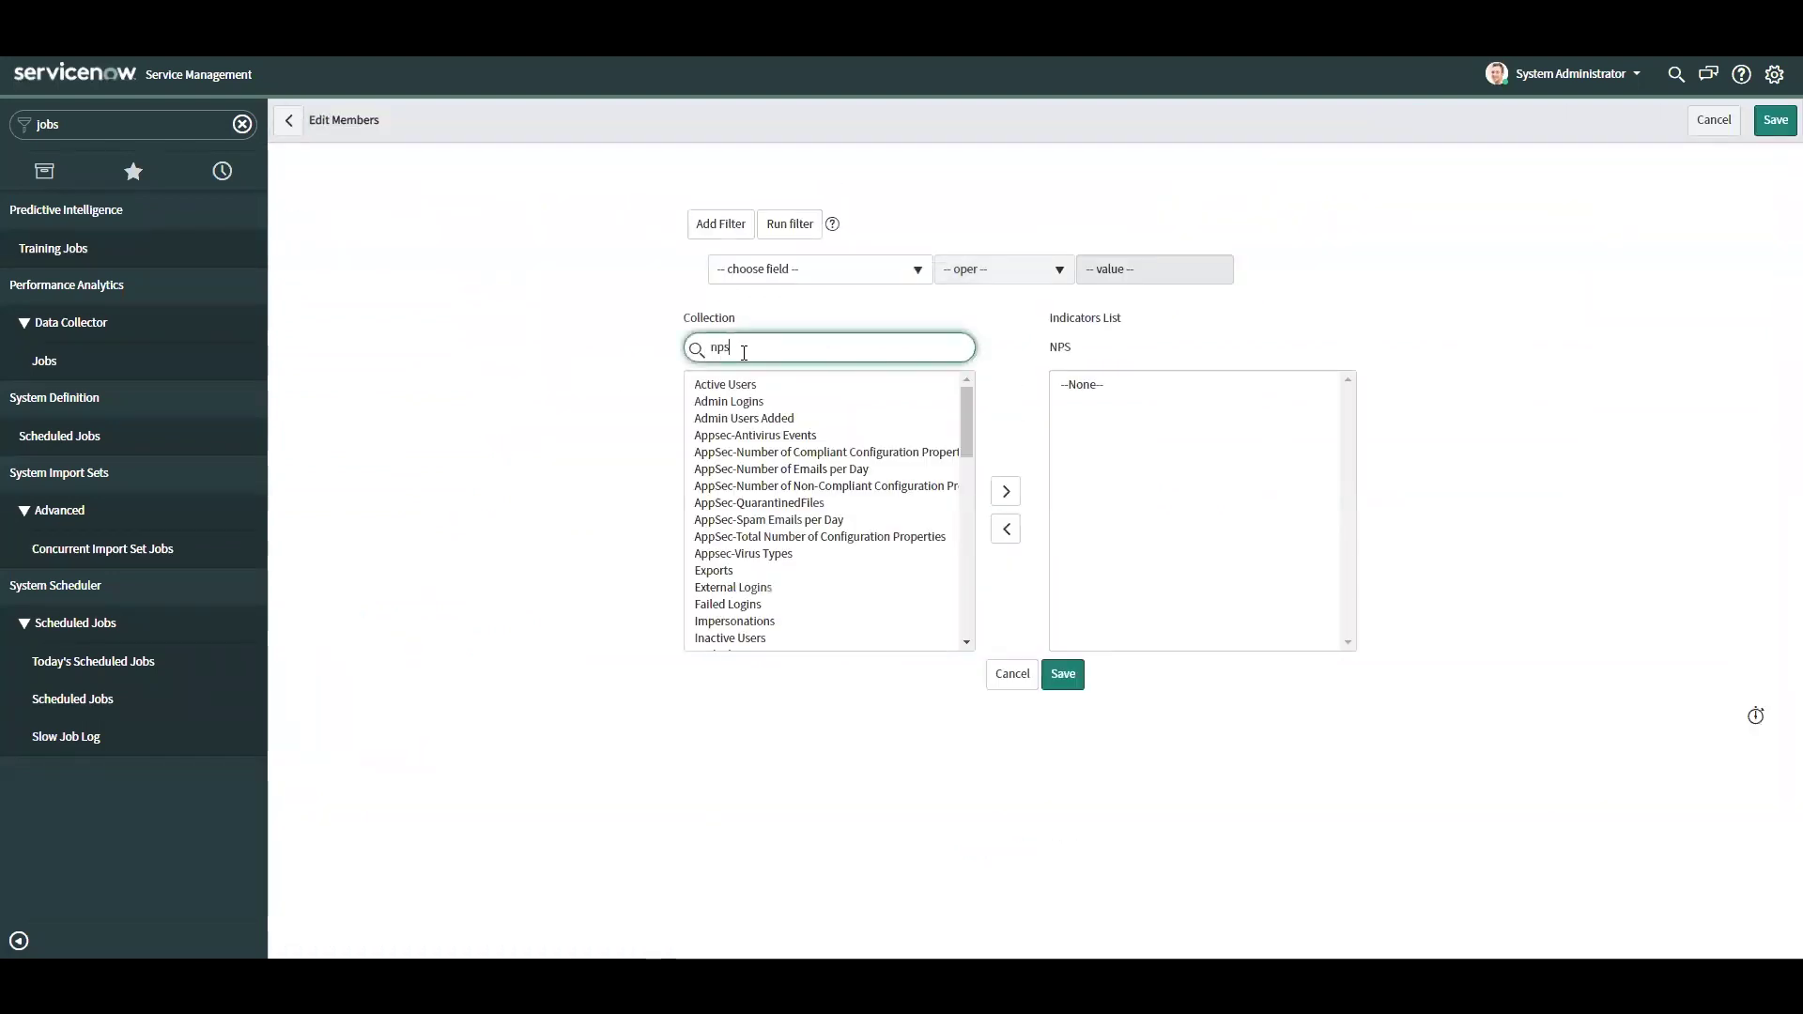
{"action": "double_click", "coordinate": [748, 378]}
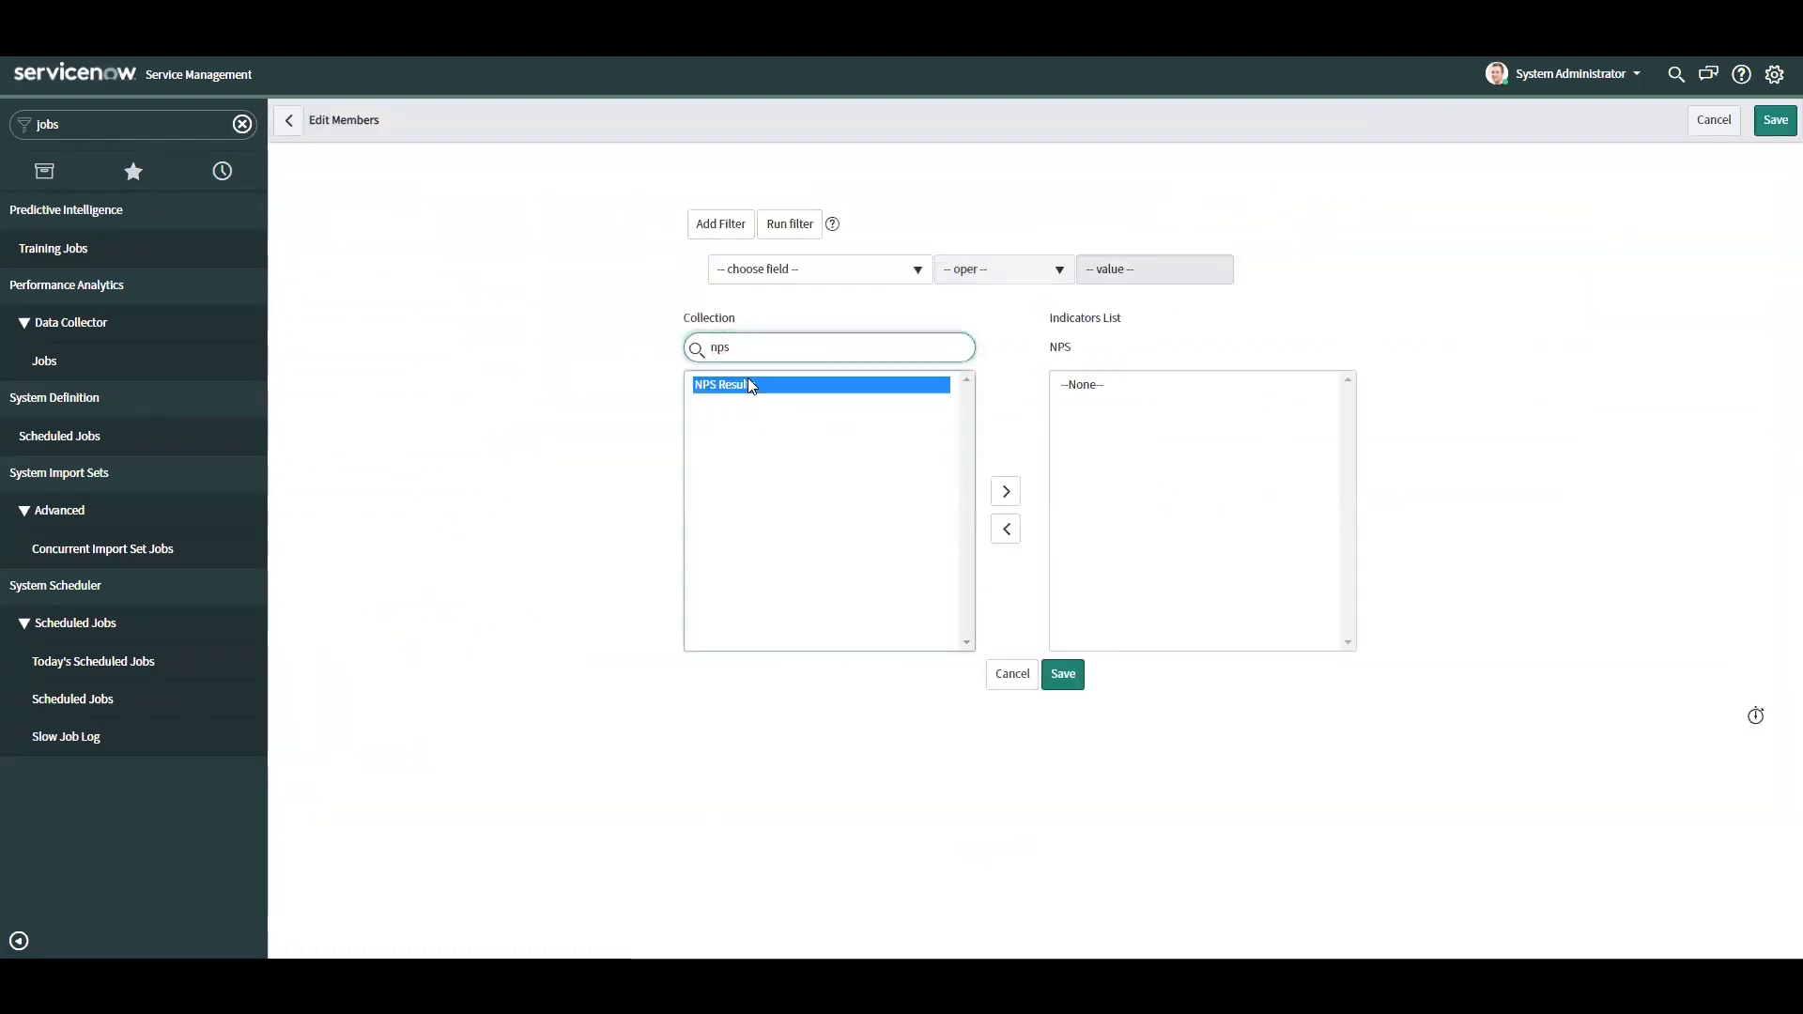
{"action": "left_click", "coordinate": [1055, 673]}
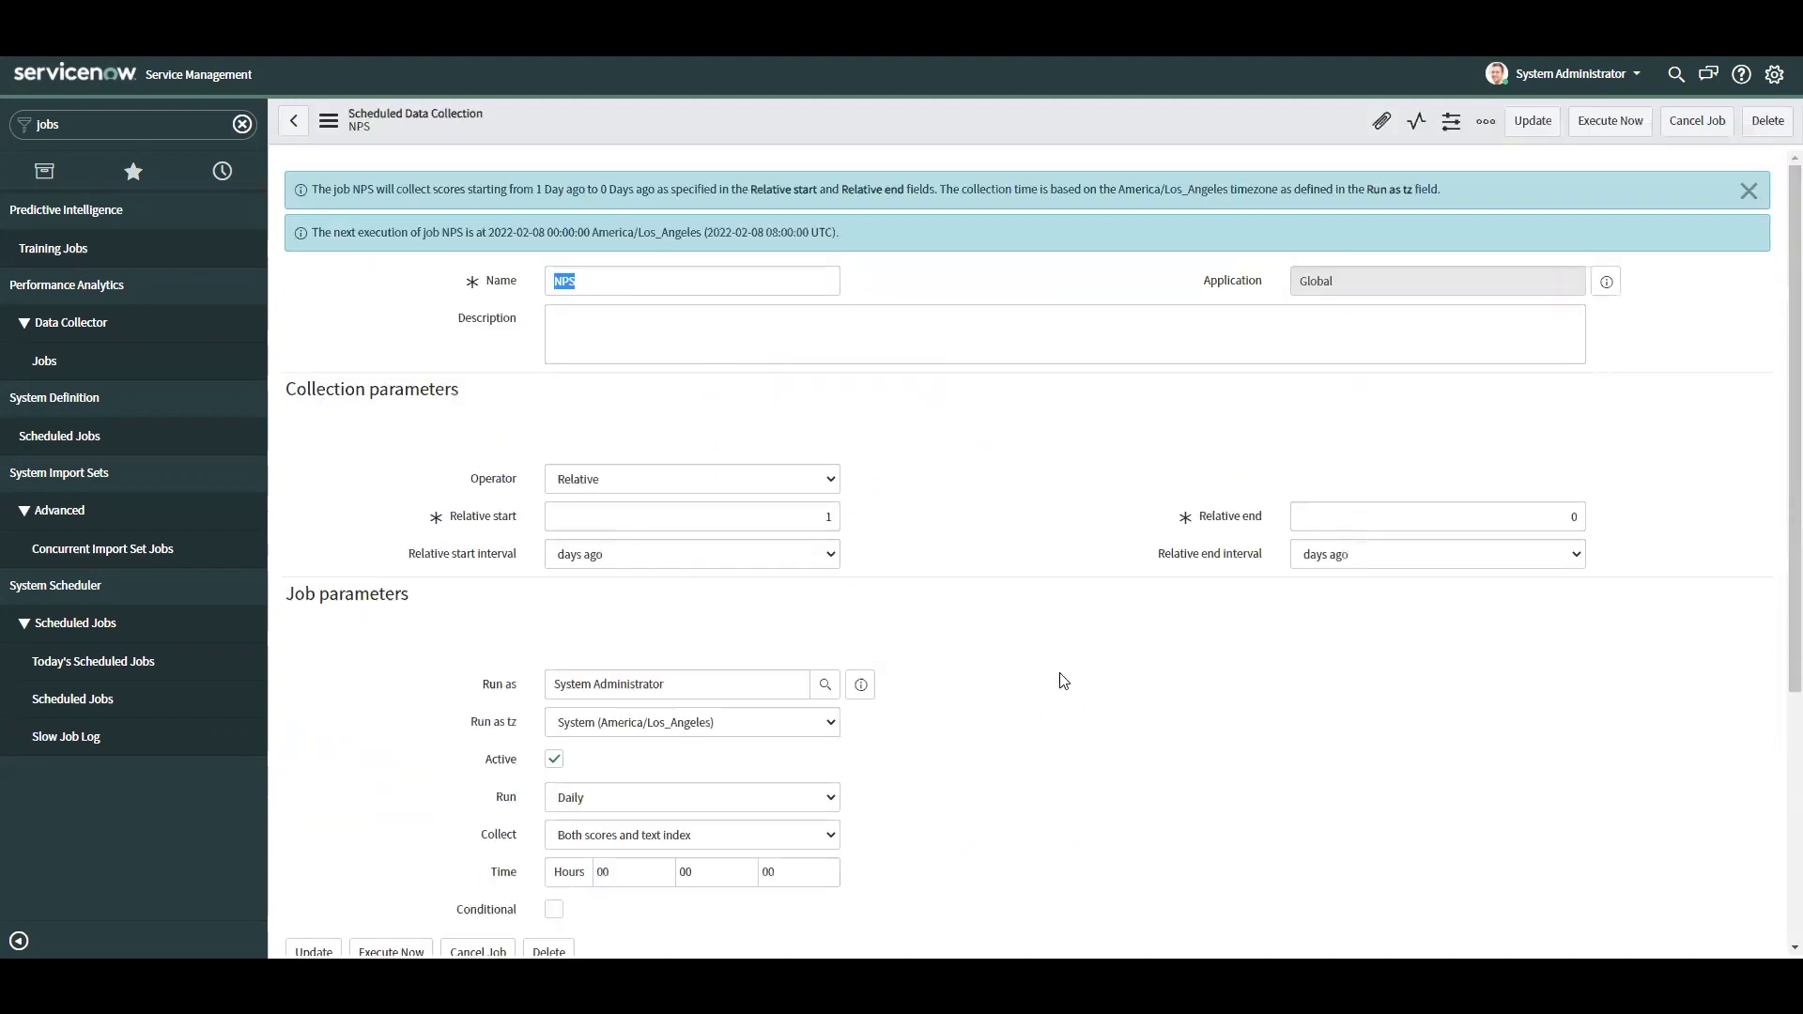
- Execute the job, confirm Collected in Job Logs, and open the NPS Results entry
{"action": "left_click", "coordinate": [1632, 120]}
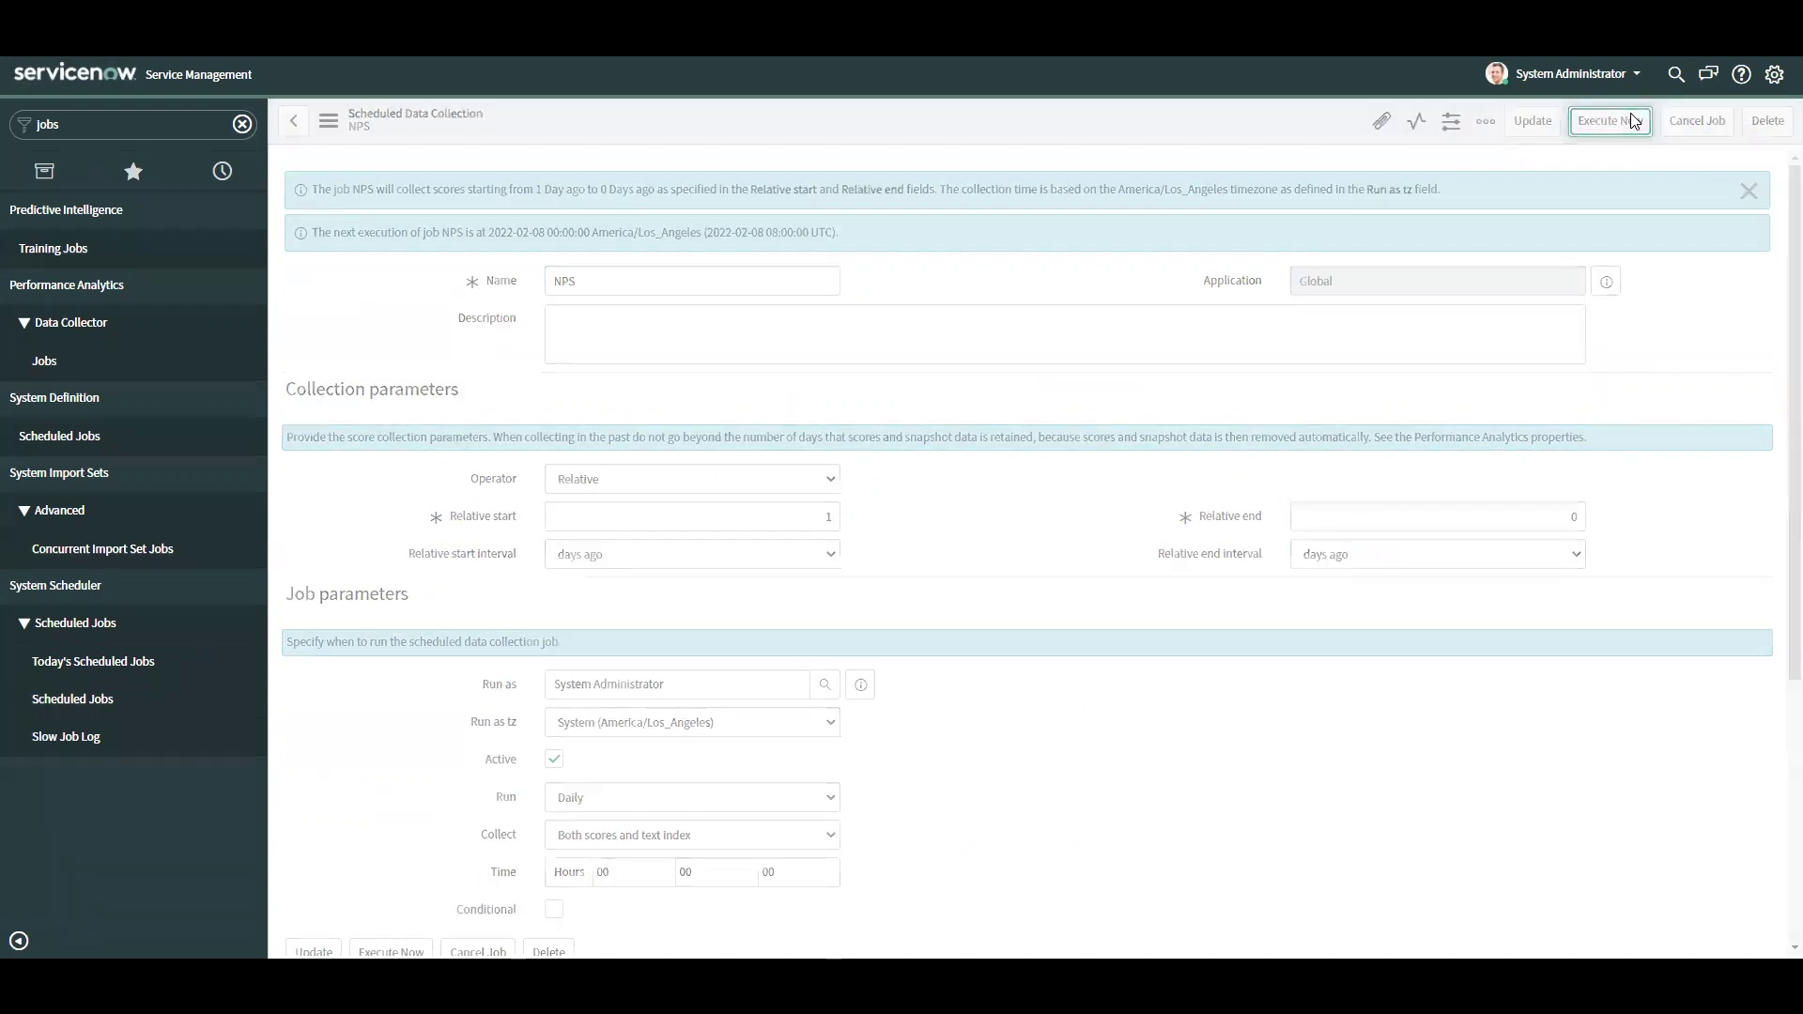
{"action": "scroll", "coordinate": [691, 385], "scroll_direction": "down", "scroll_amount": 5}
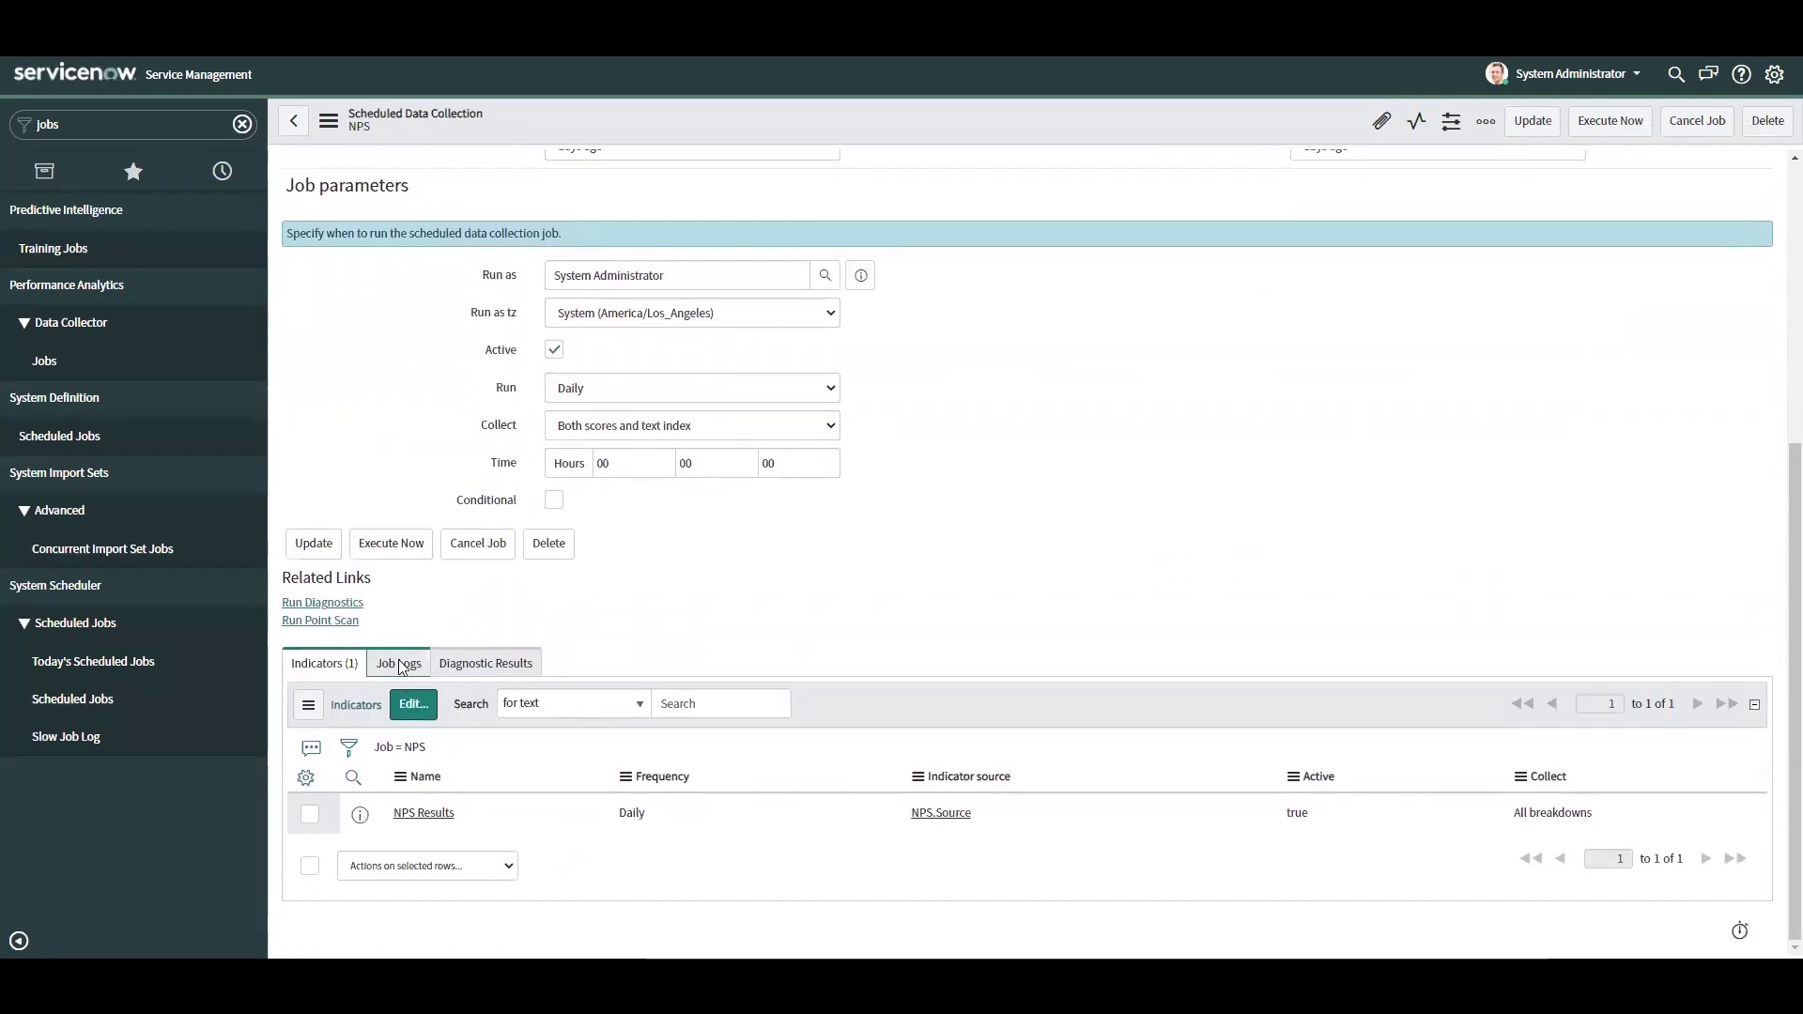
{"action": "left_click", "coordinate": [398, 665]}
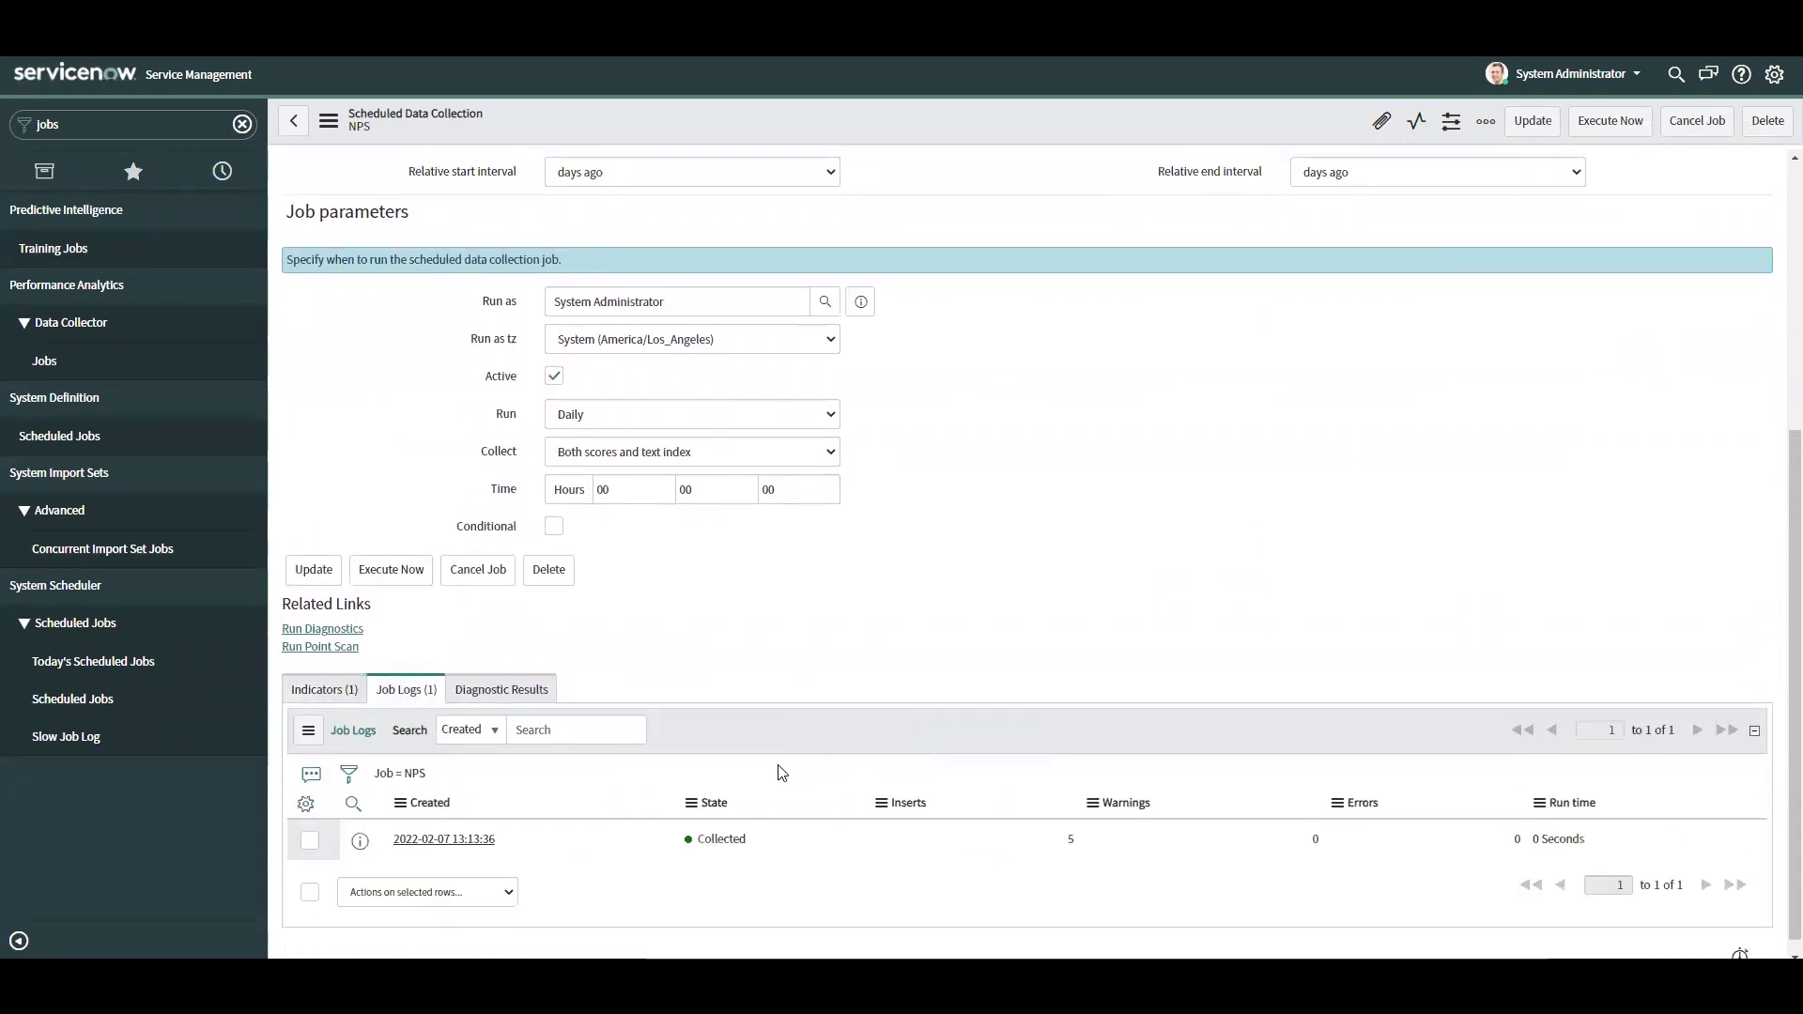
{"action": "left_click", "coordinate": [336, 690]}
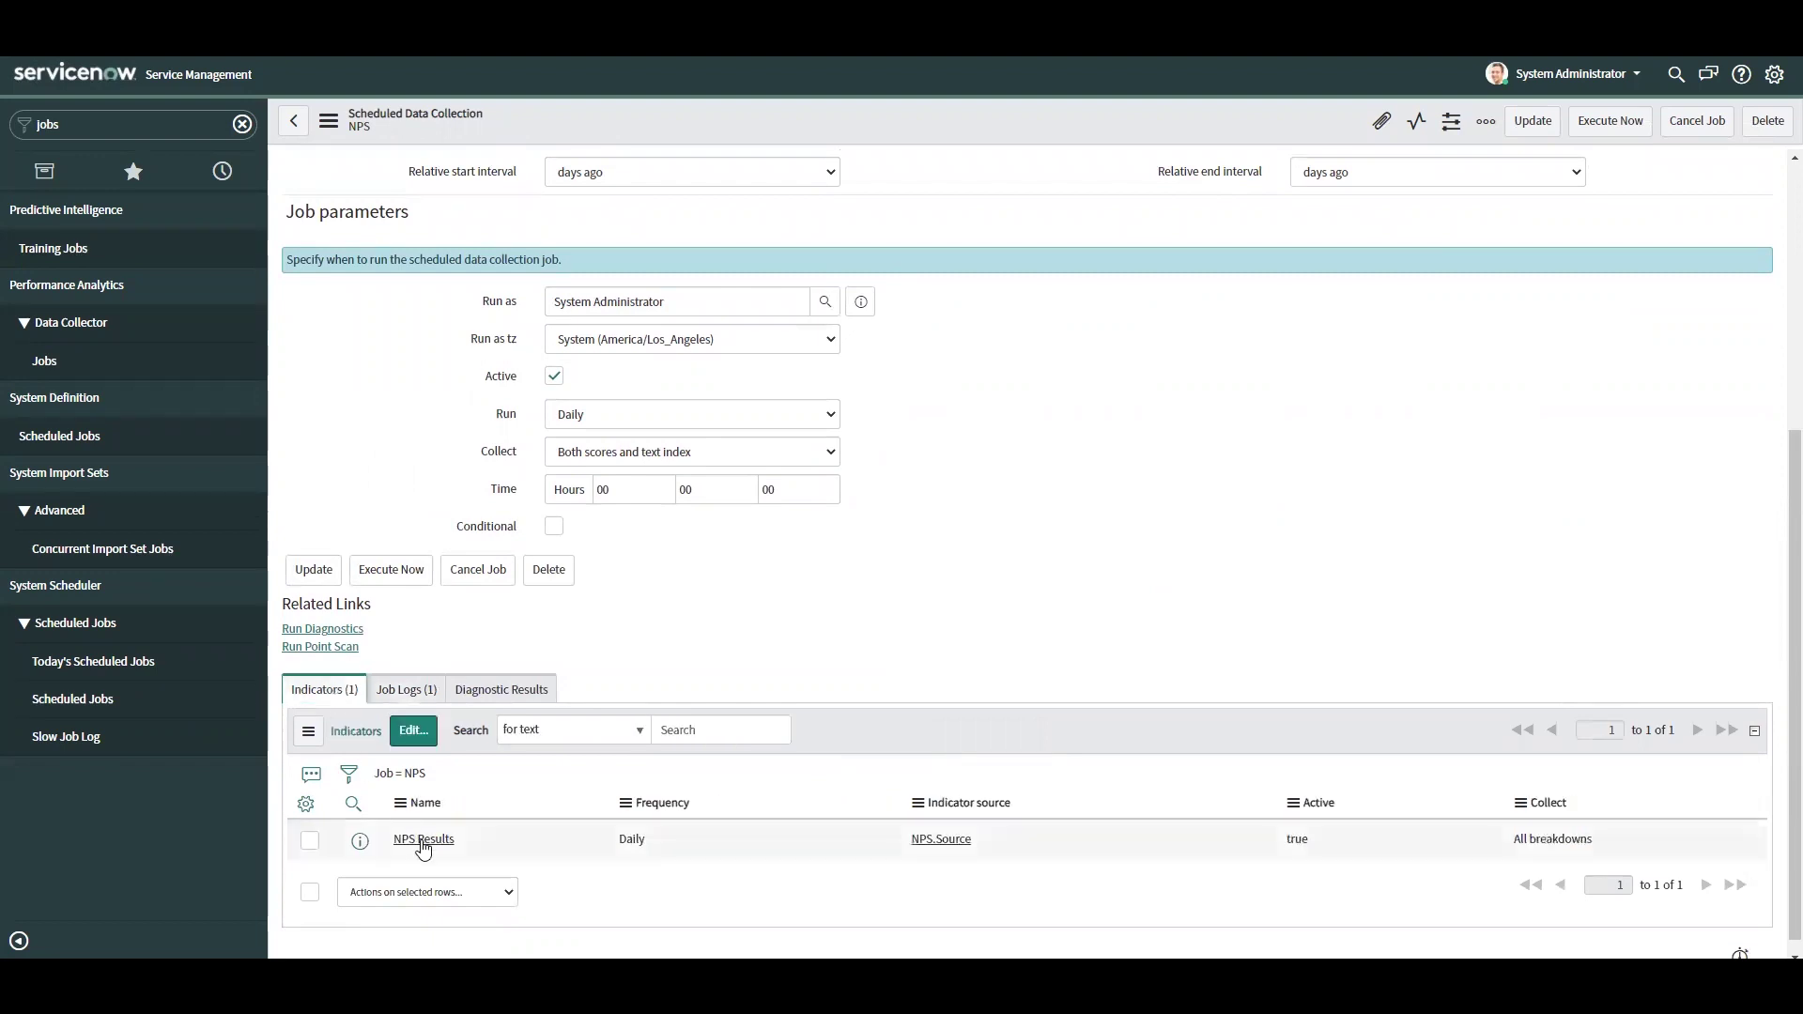
{"action": "left_click", "coordinate": [423, 841]}
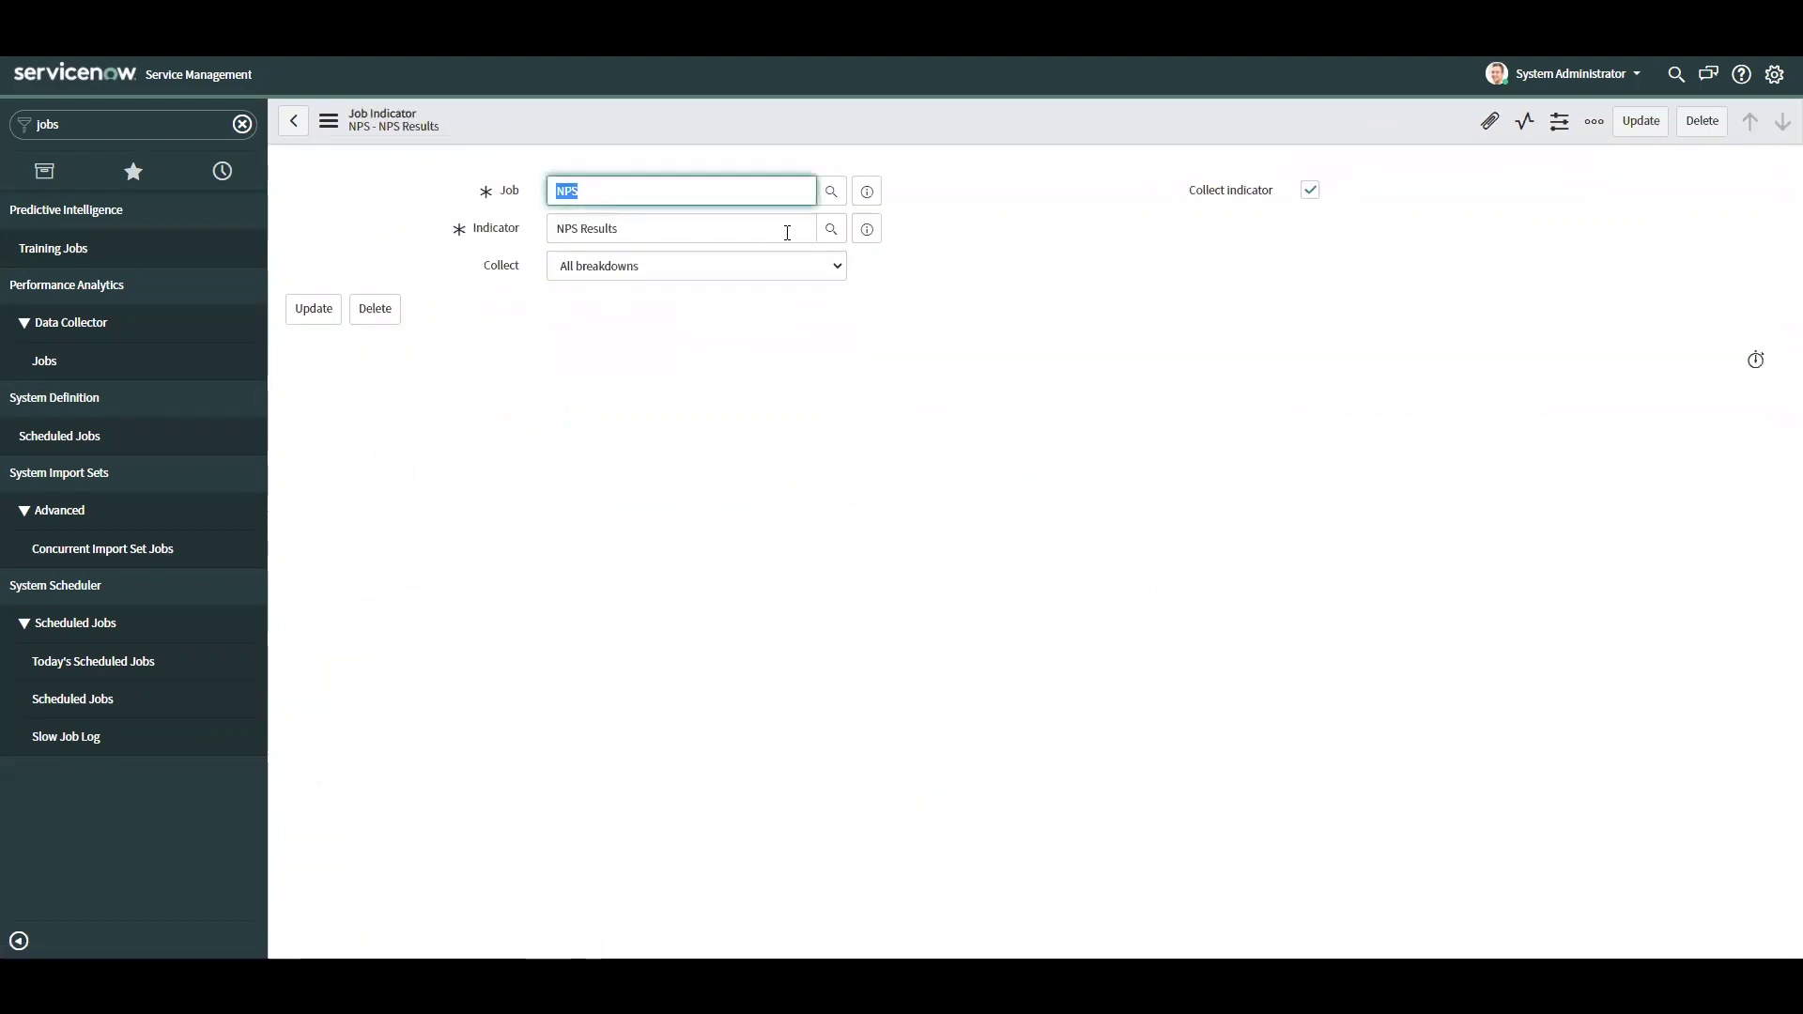
- Open NPS Results in Analytics Hub and break its scores down by NPS Category
{"action": "left_click", "coordinate": [867, 229]}
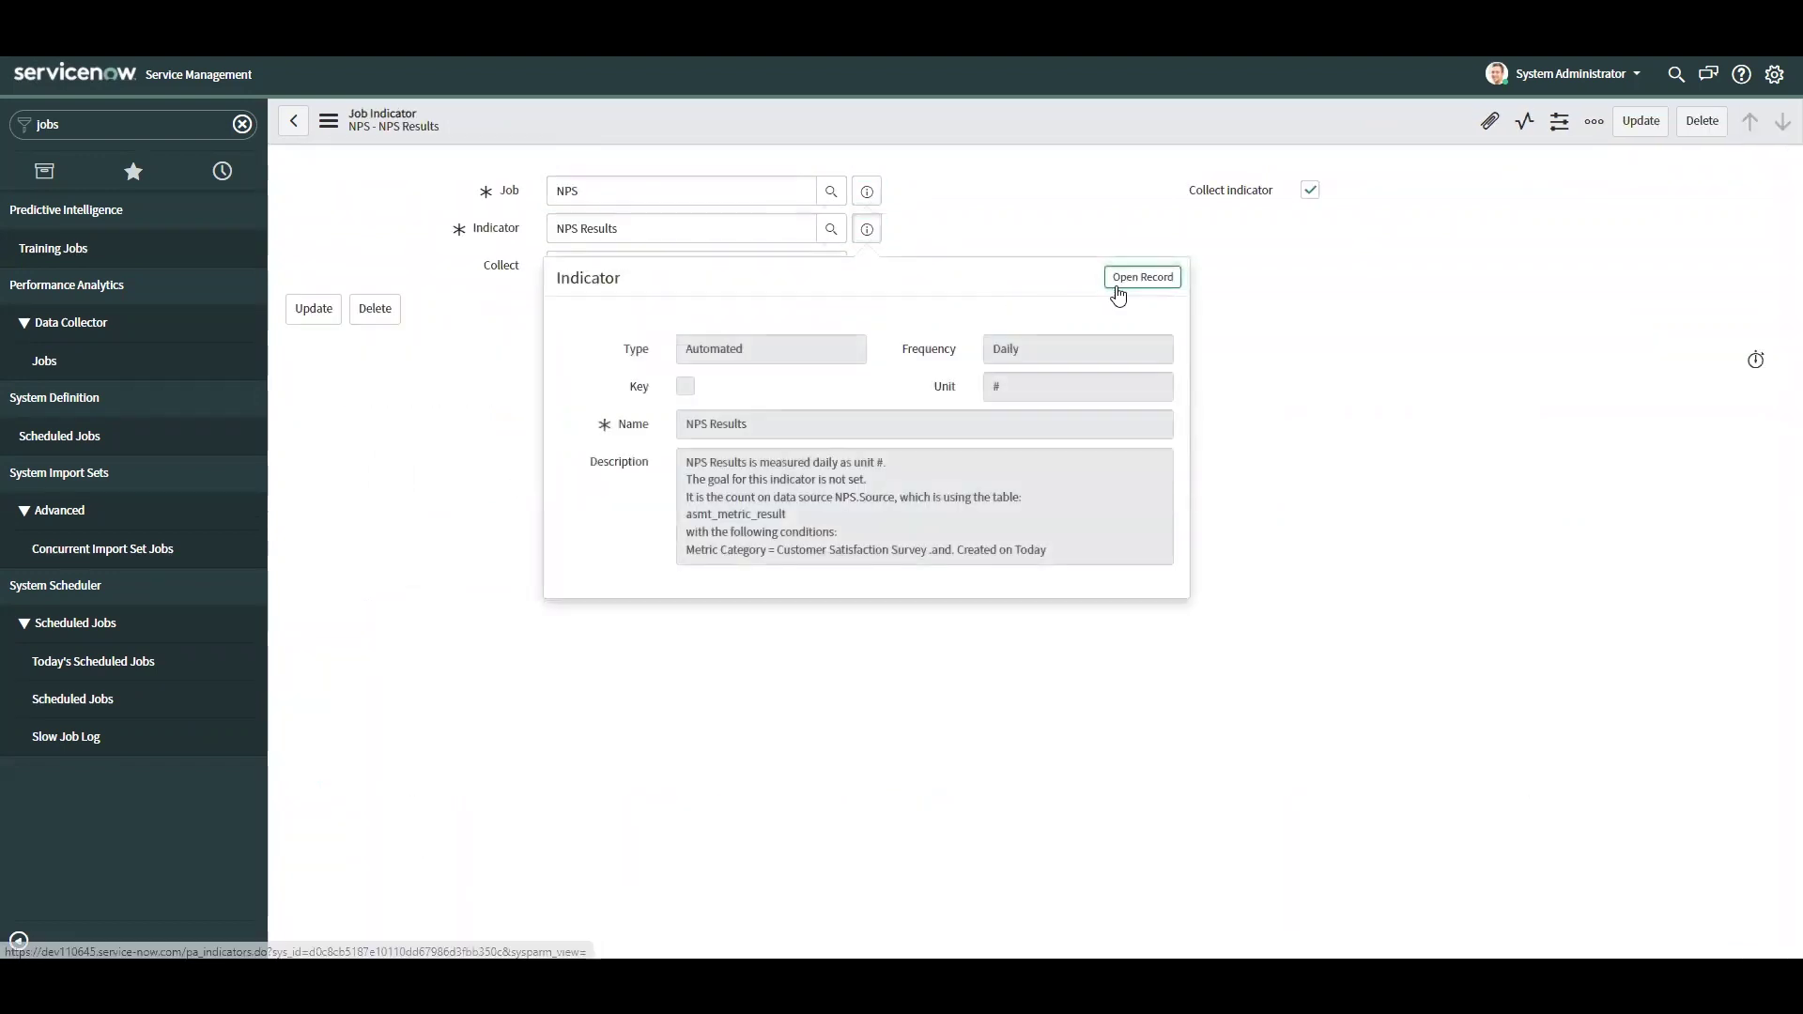
{"action": "left_click", "coordinate": [1119, 292]}
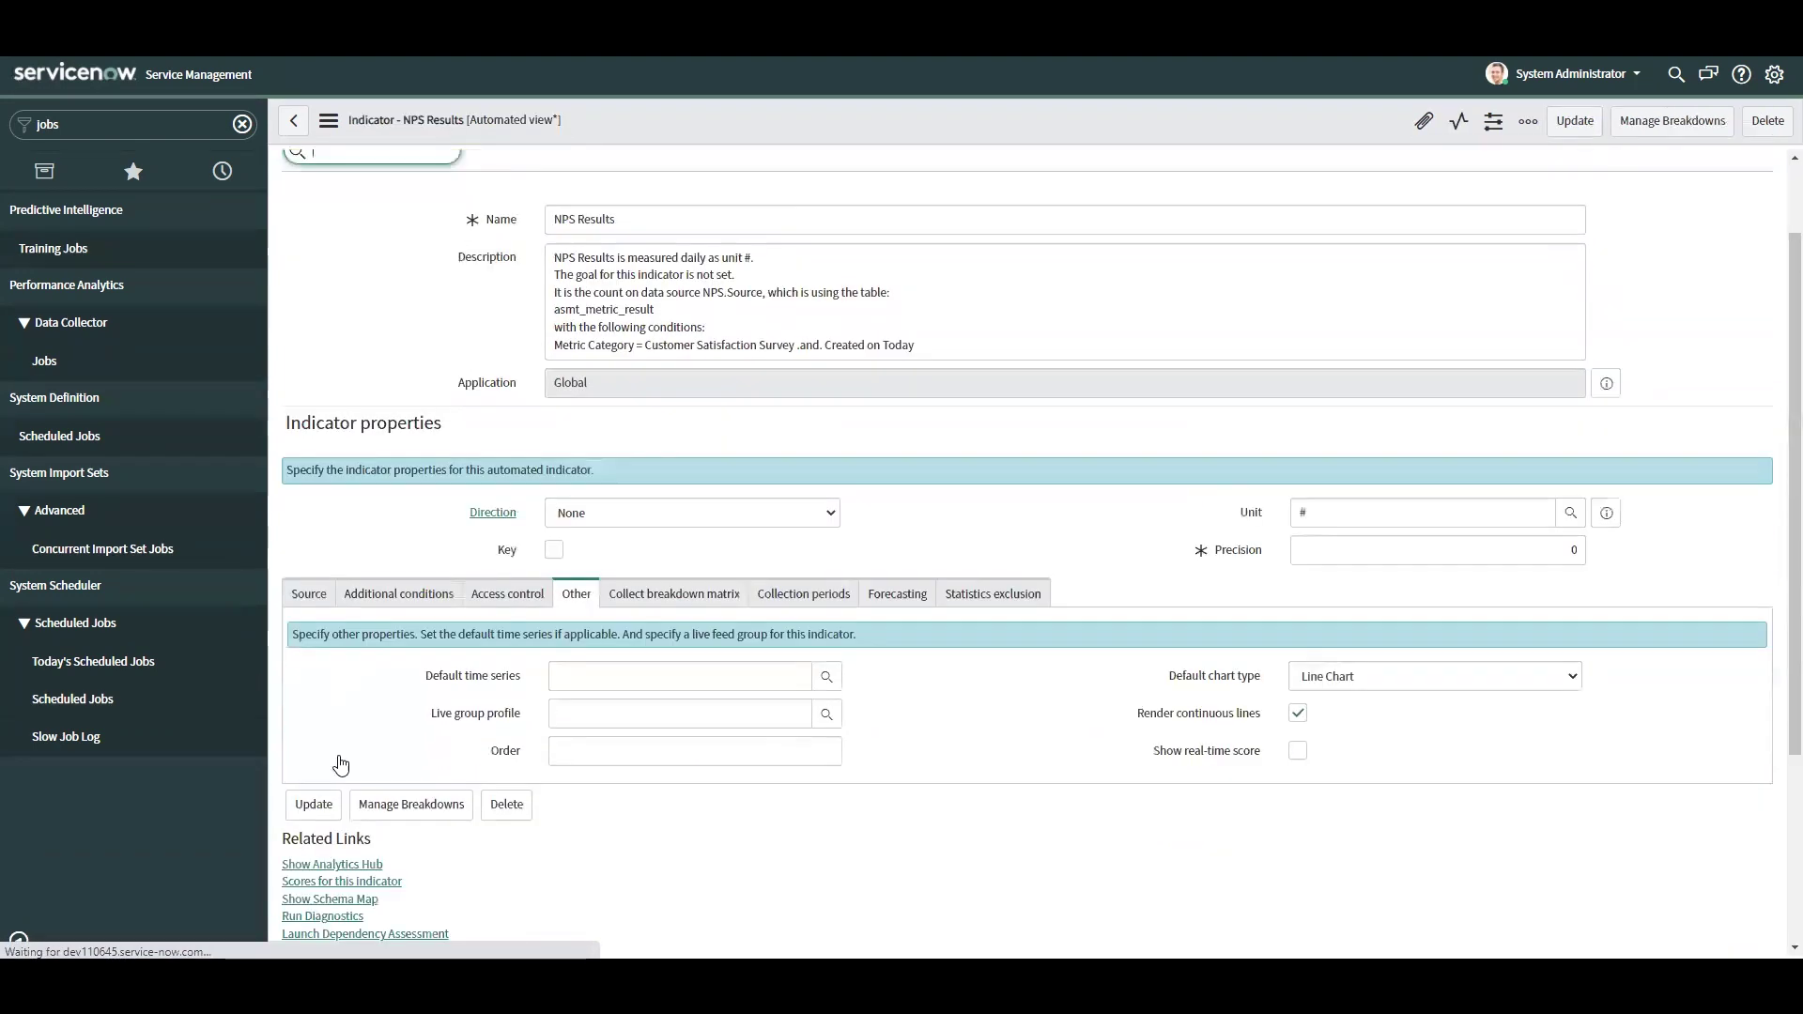
{"action": "scroll", "coordinate": [340, 765], "scroll_direction": "down", "scroll_amount": 3}
{"action": "left_click", "coordinate": [362, 596]}
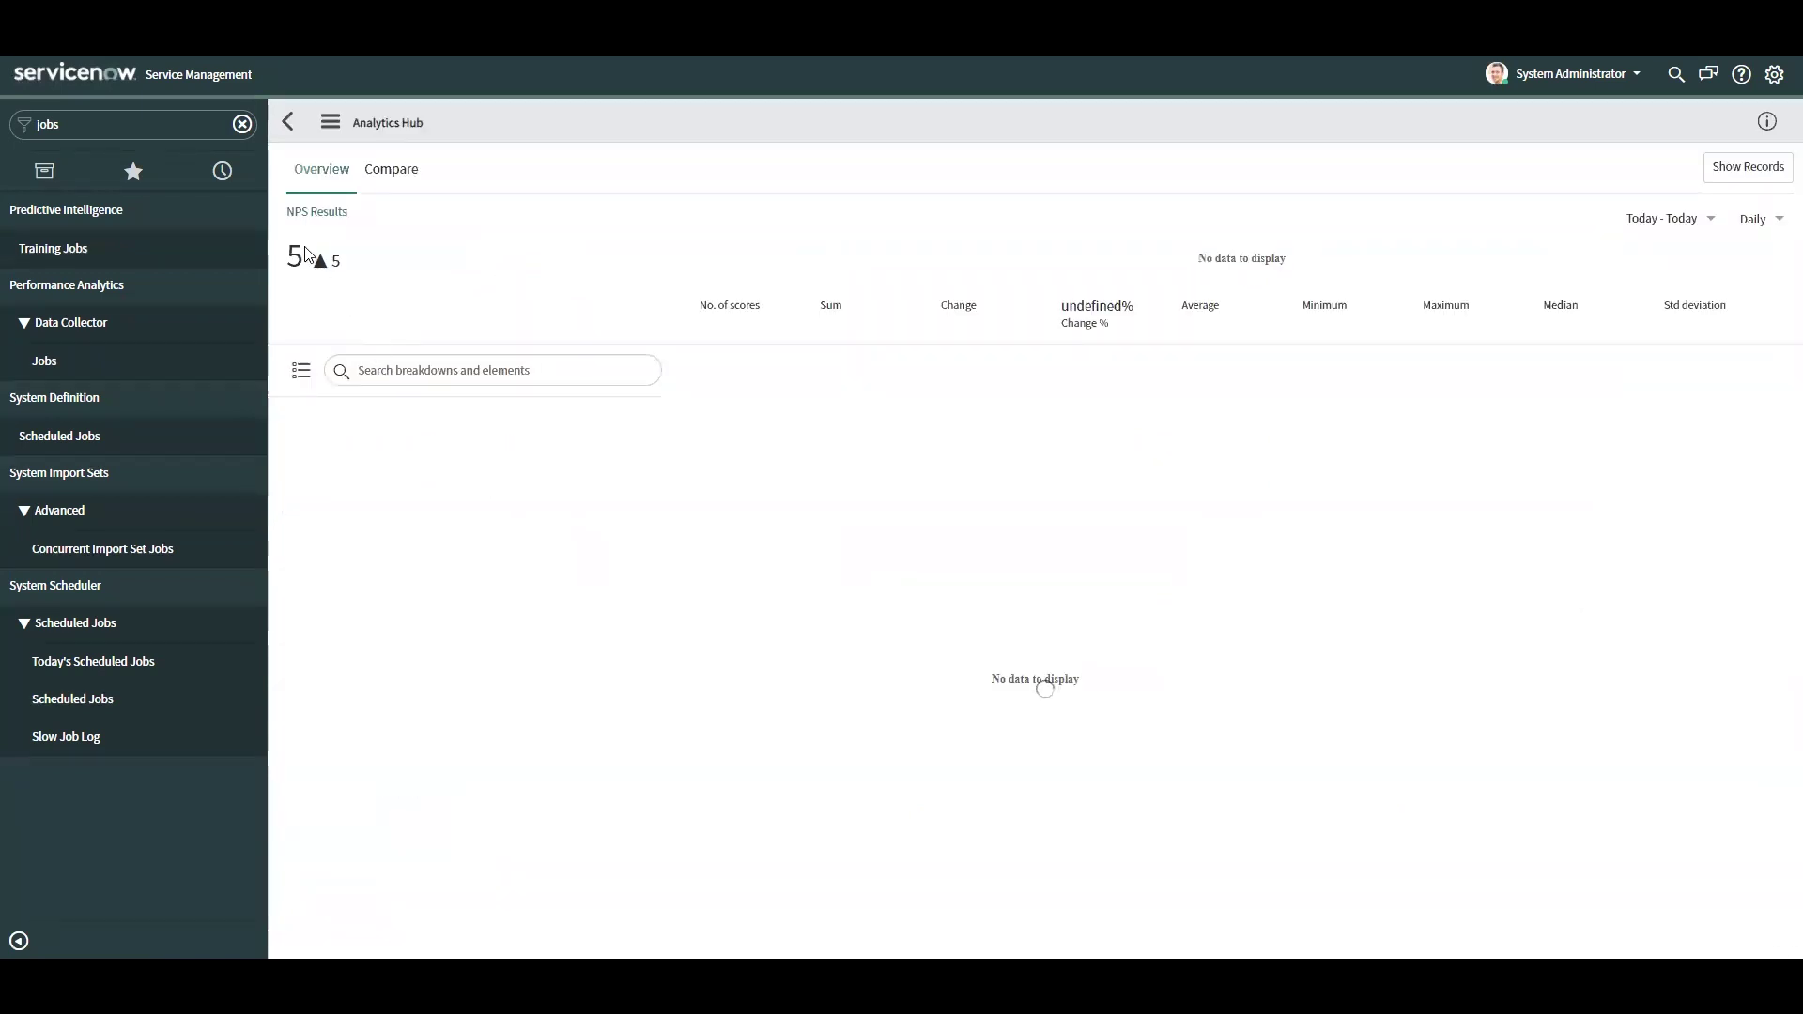
{"action": "left_click", "coordinate": [300, 370]}
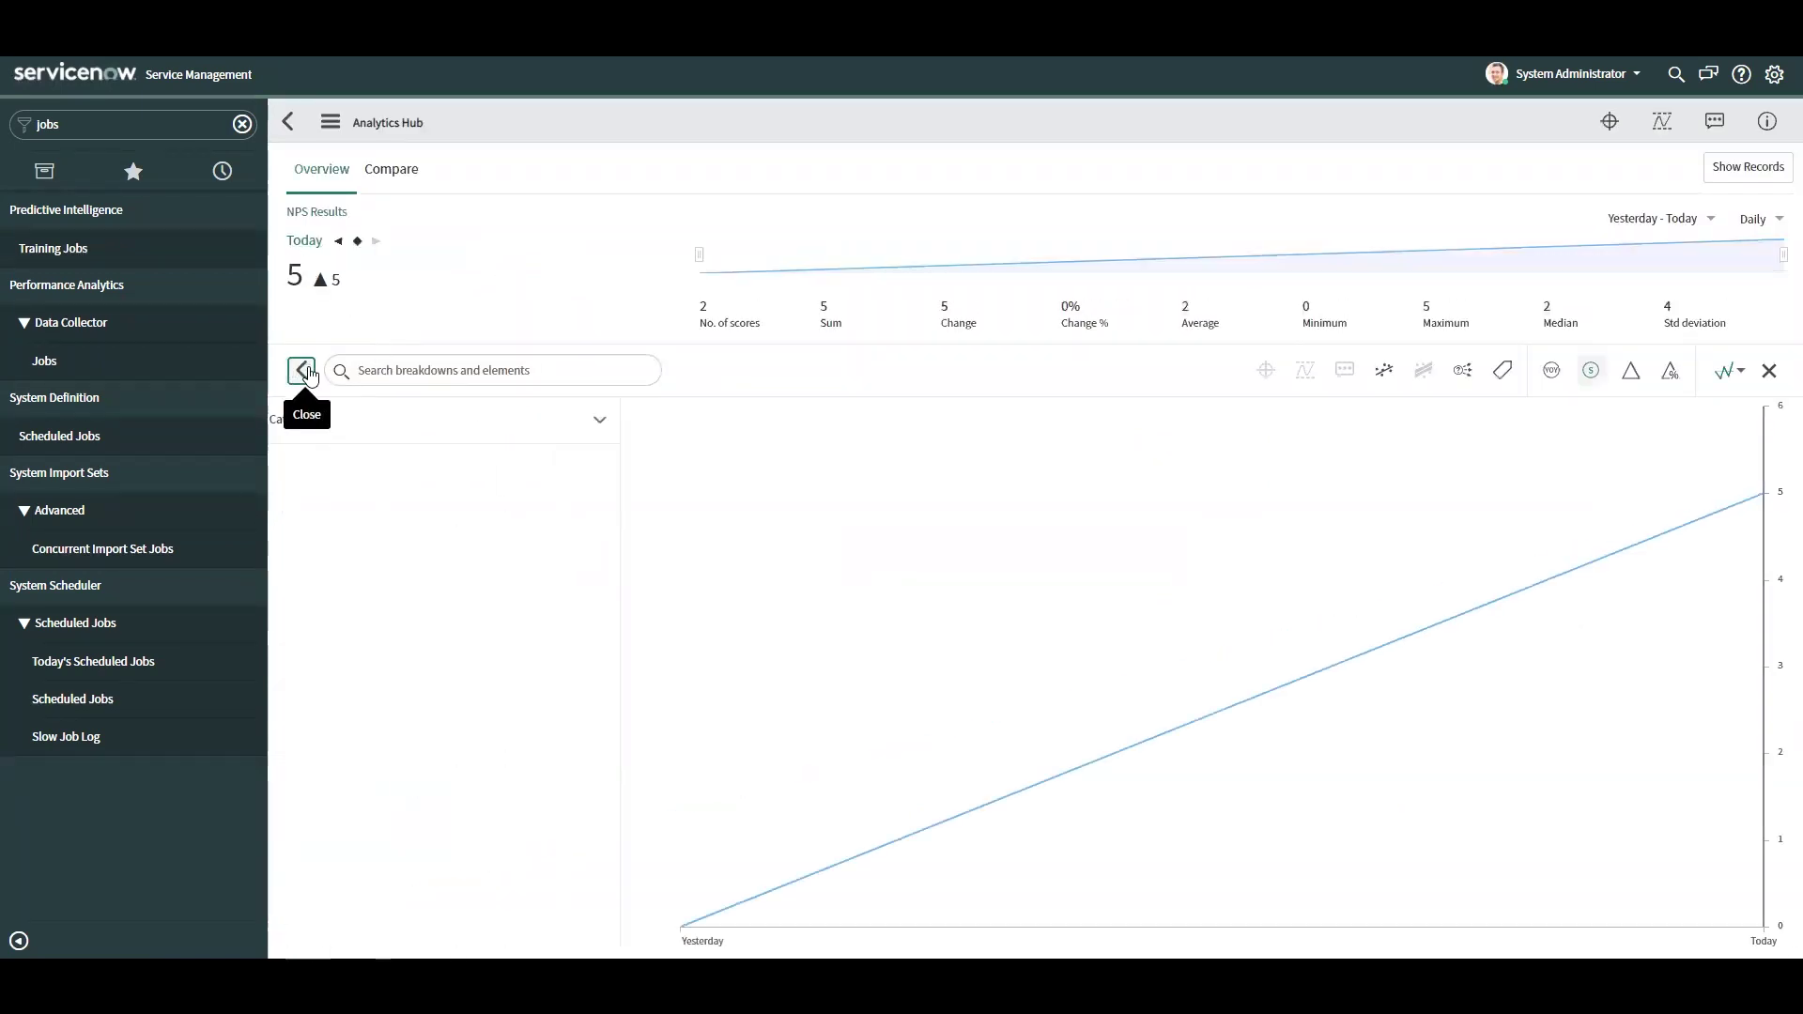
{"action": "left_click", "coordinate": [397, 427]}
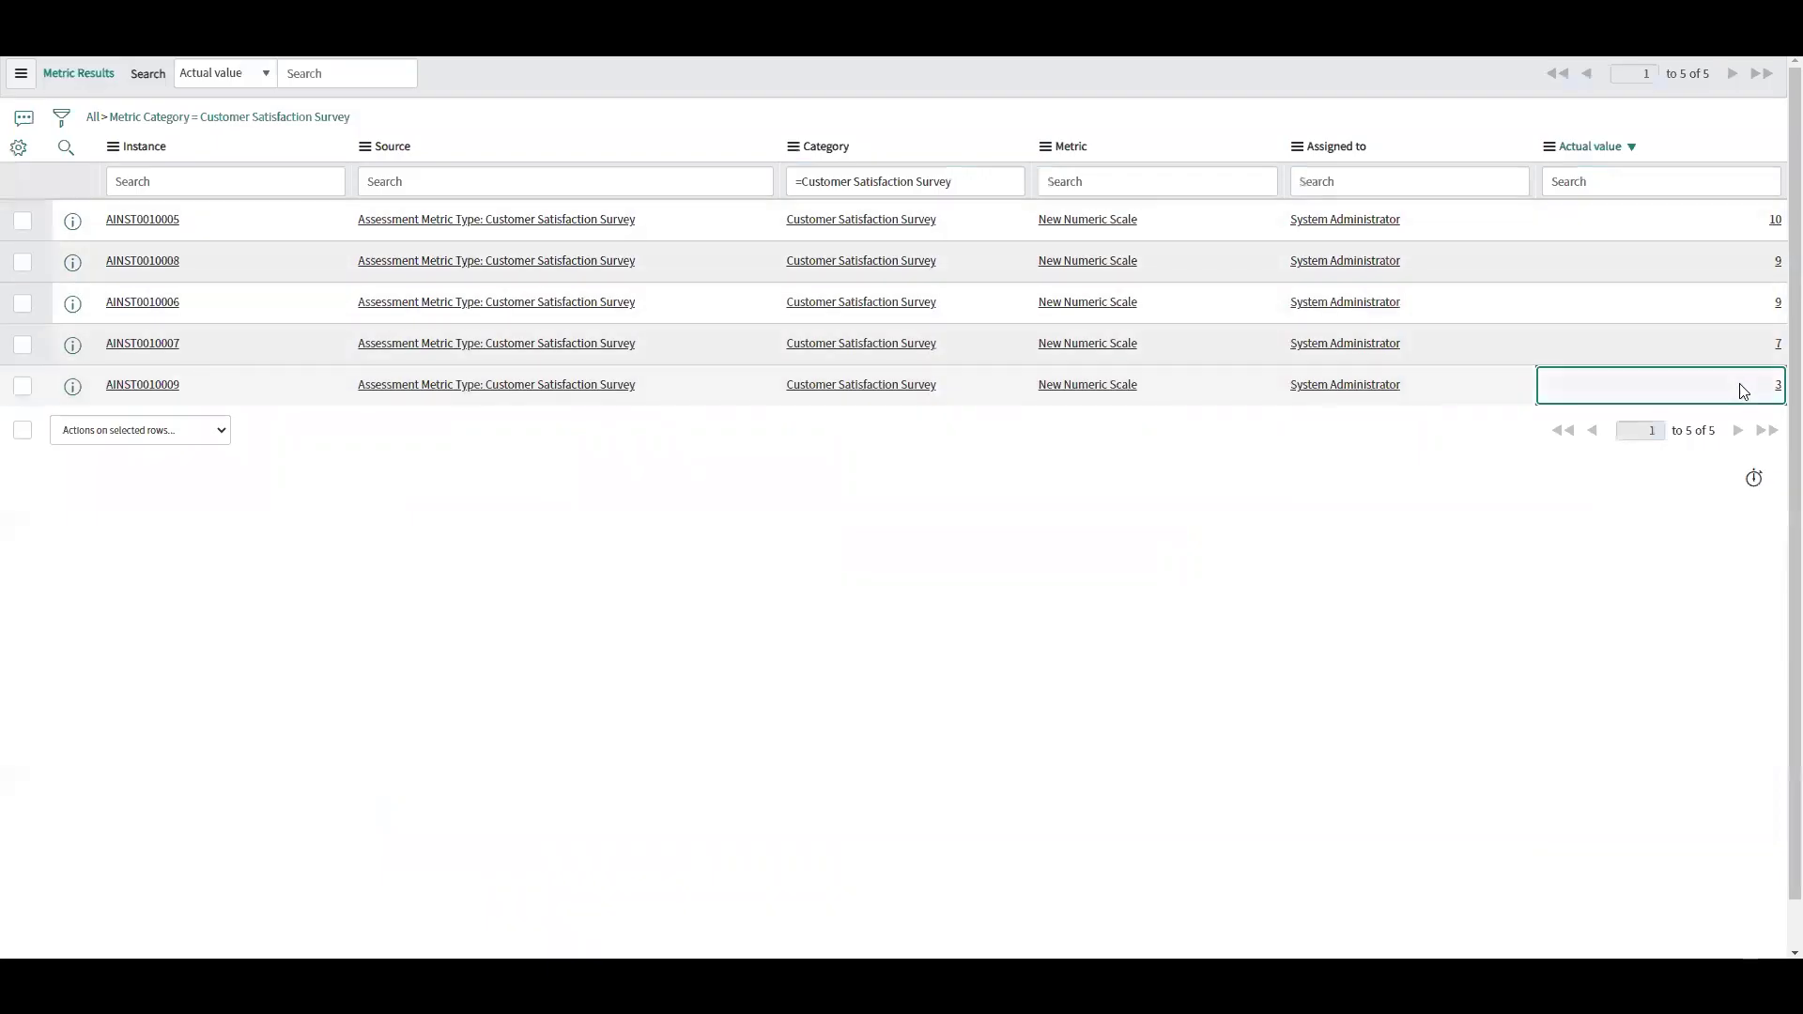
- Check a survey result's actual value, then filter the navigator for 'formula'
{"action": "left_click", "coordinate": [1744, 355]}
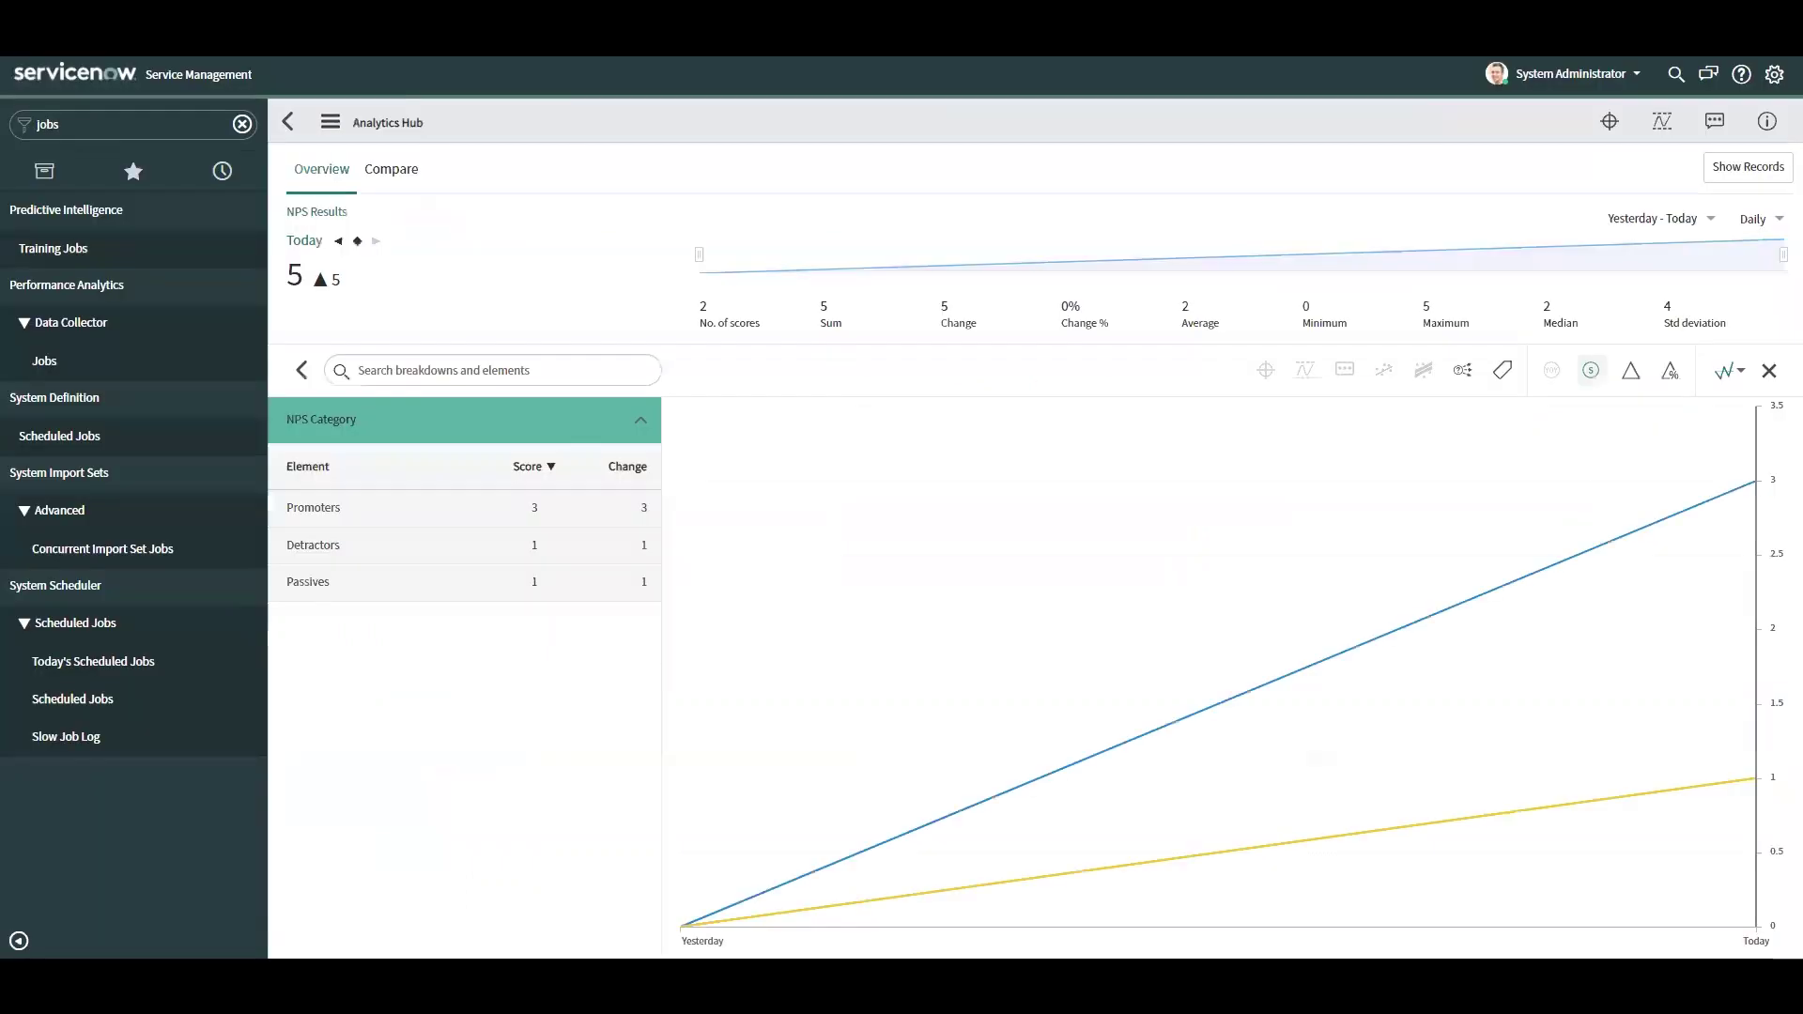
{"action": "mouse_move", "coordinate": [836, 524]}
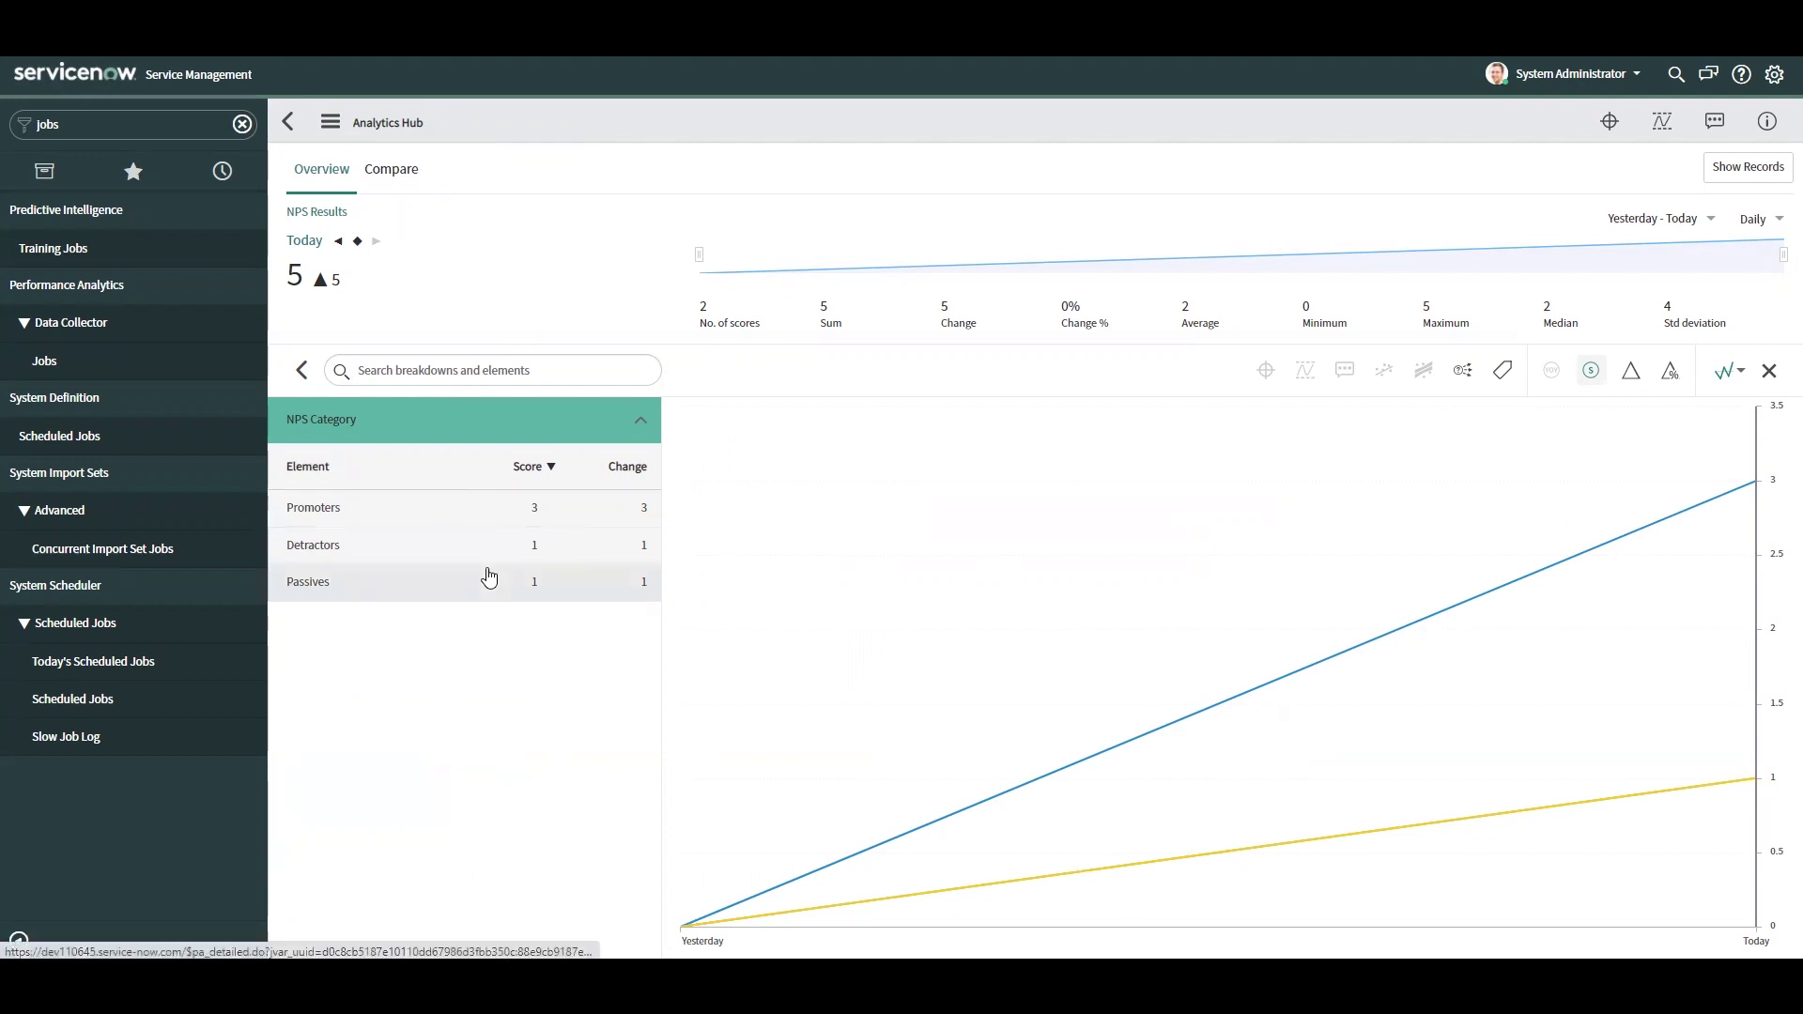
{"action": "left_click", "coordinate": [173, 123]}
{"action": "type", "text": "formula"}
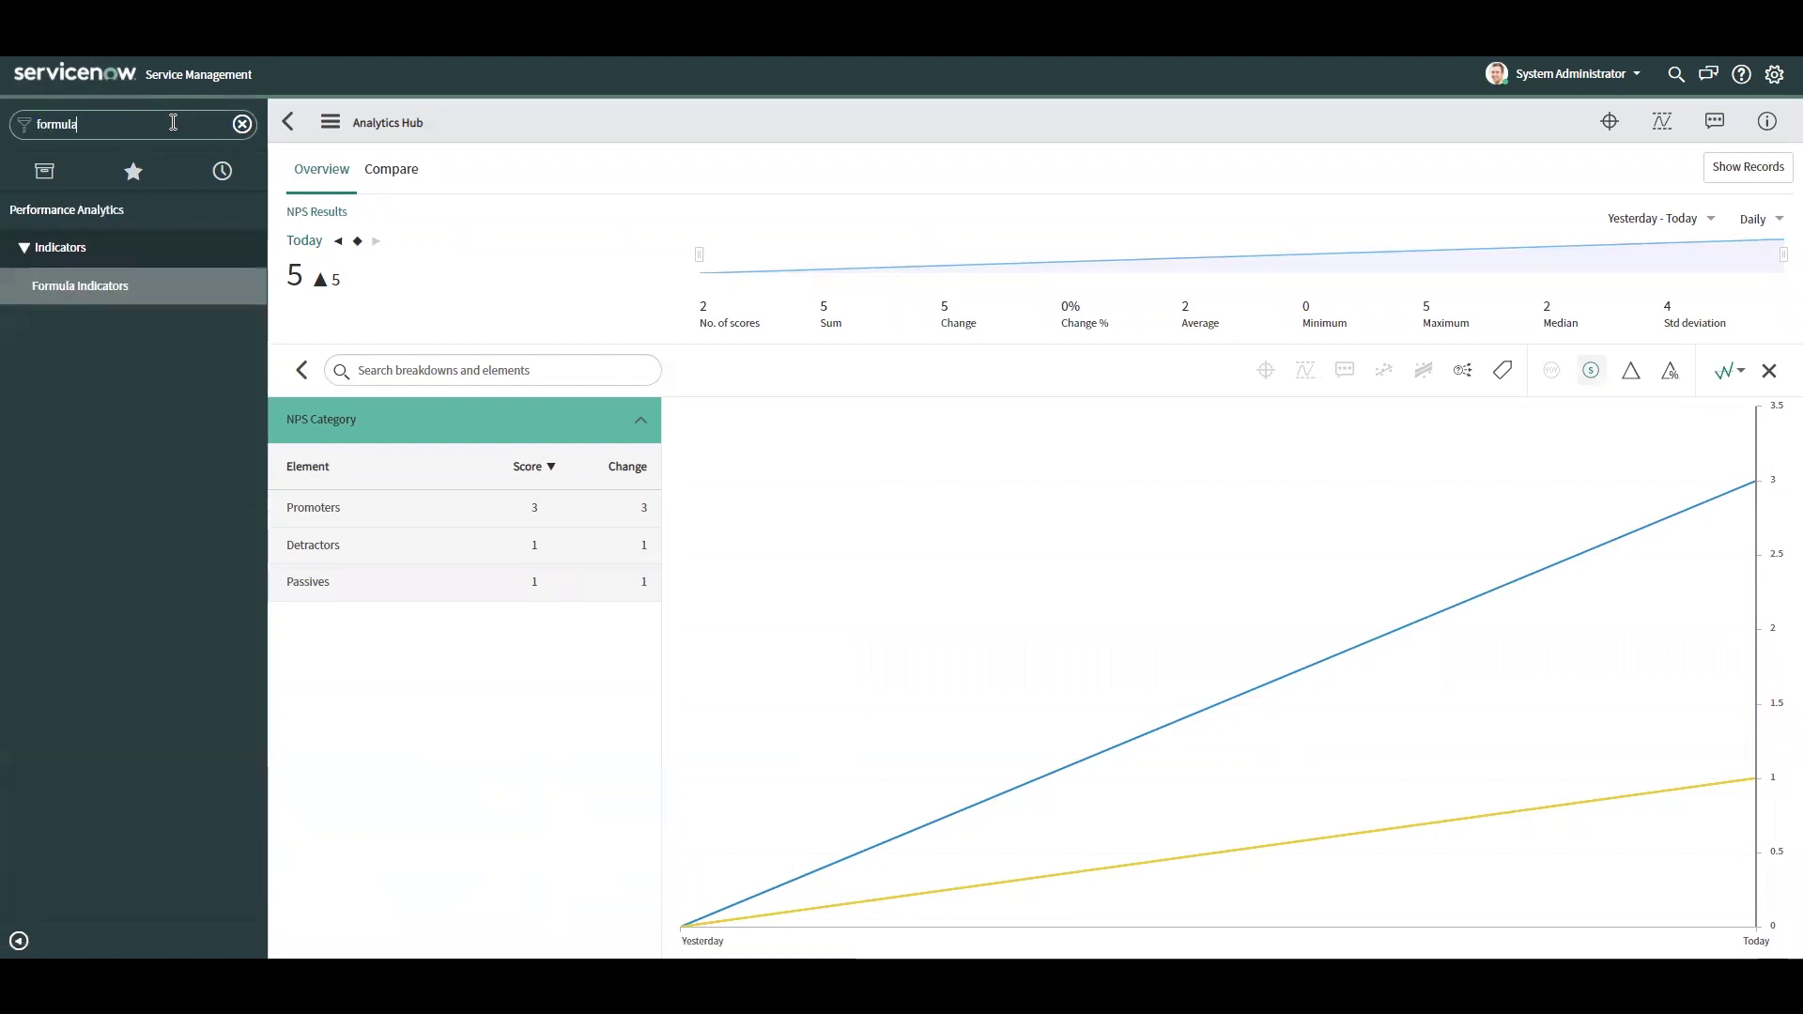
- Start a new formula indicator named NPS Score with % as its unit
{"action": "left_click", "coordinate": [105, 287]}
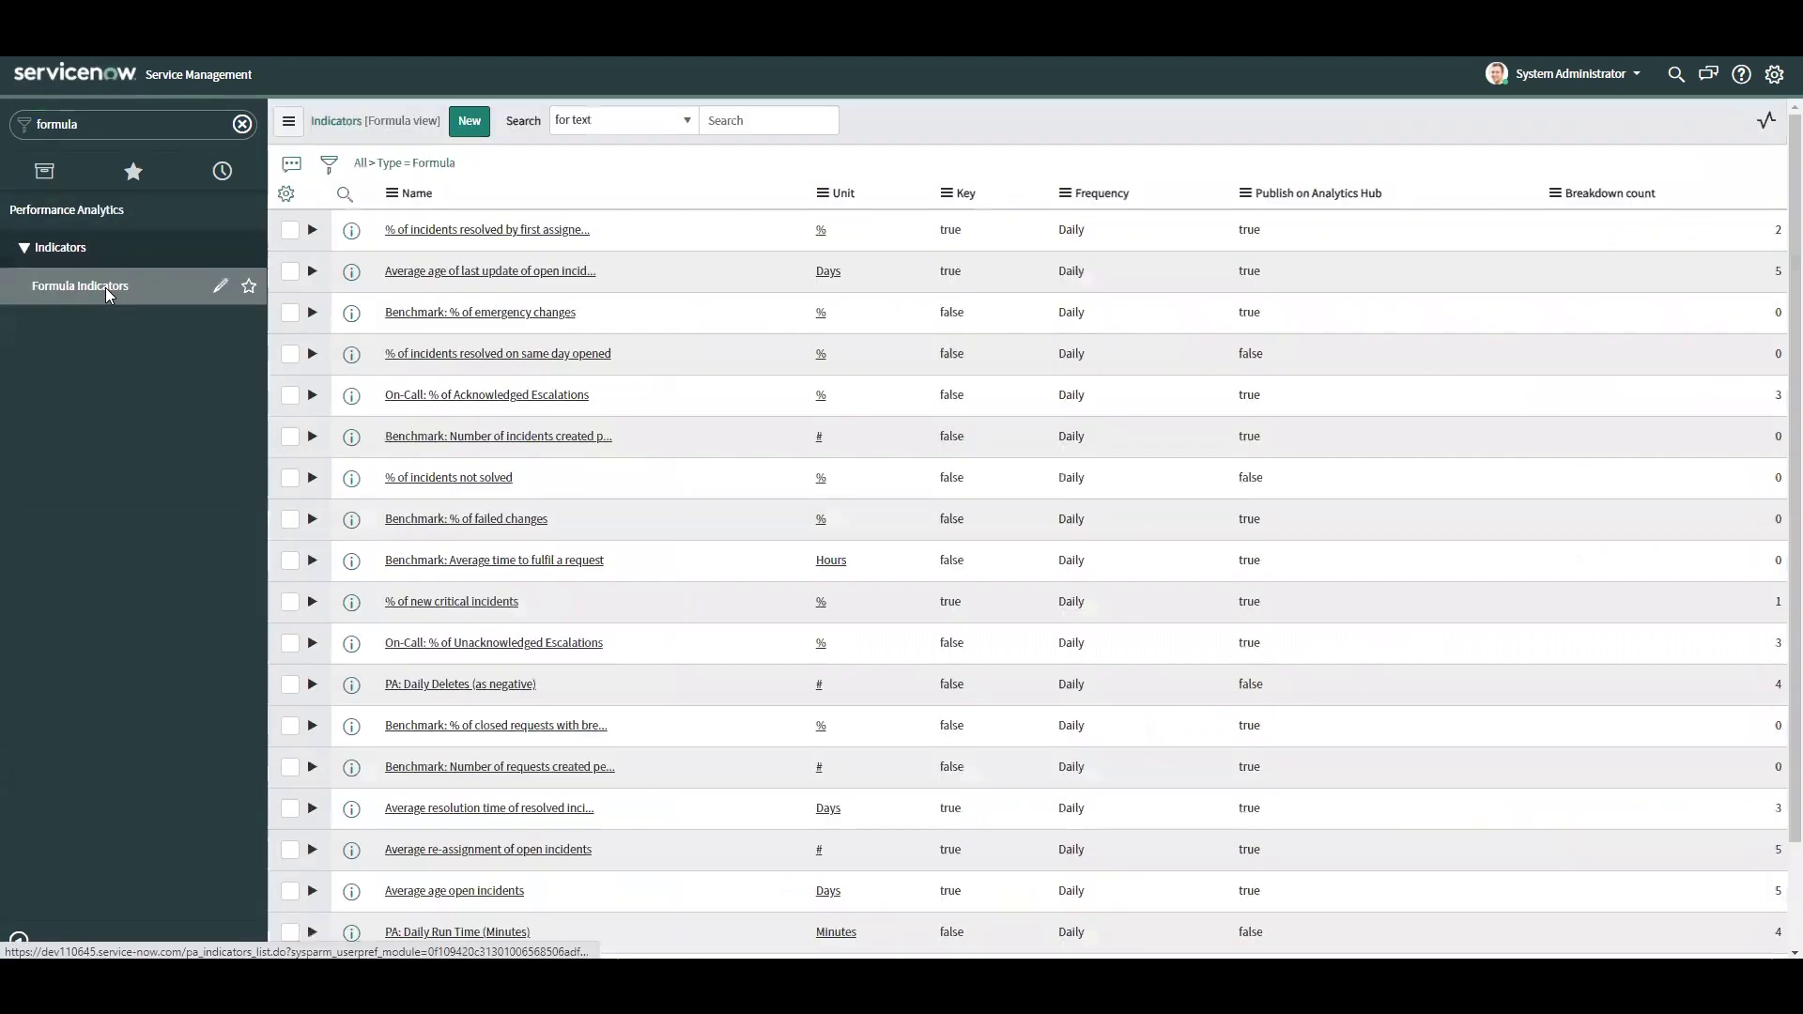
{"action": "left_click", "coordinate": [476, 132]}
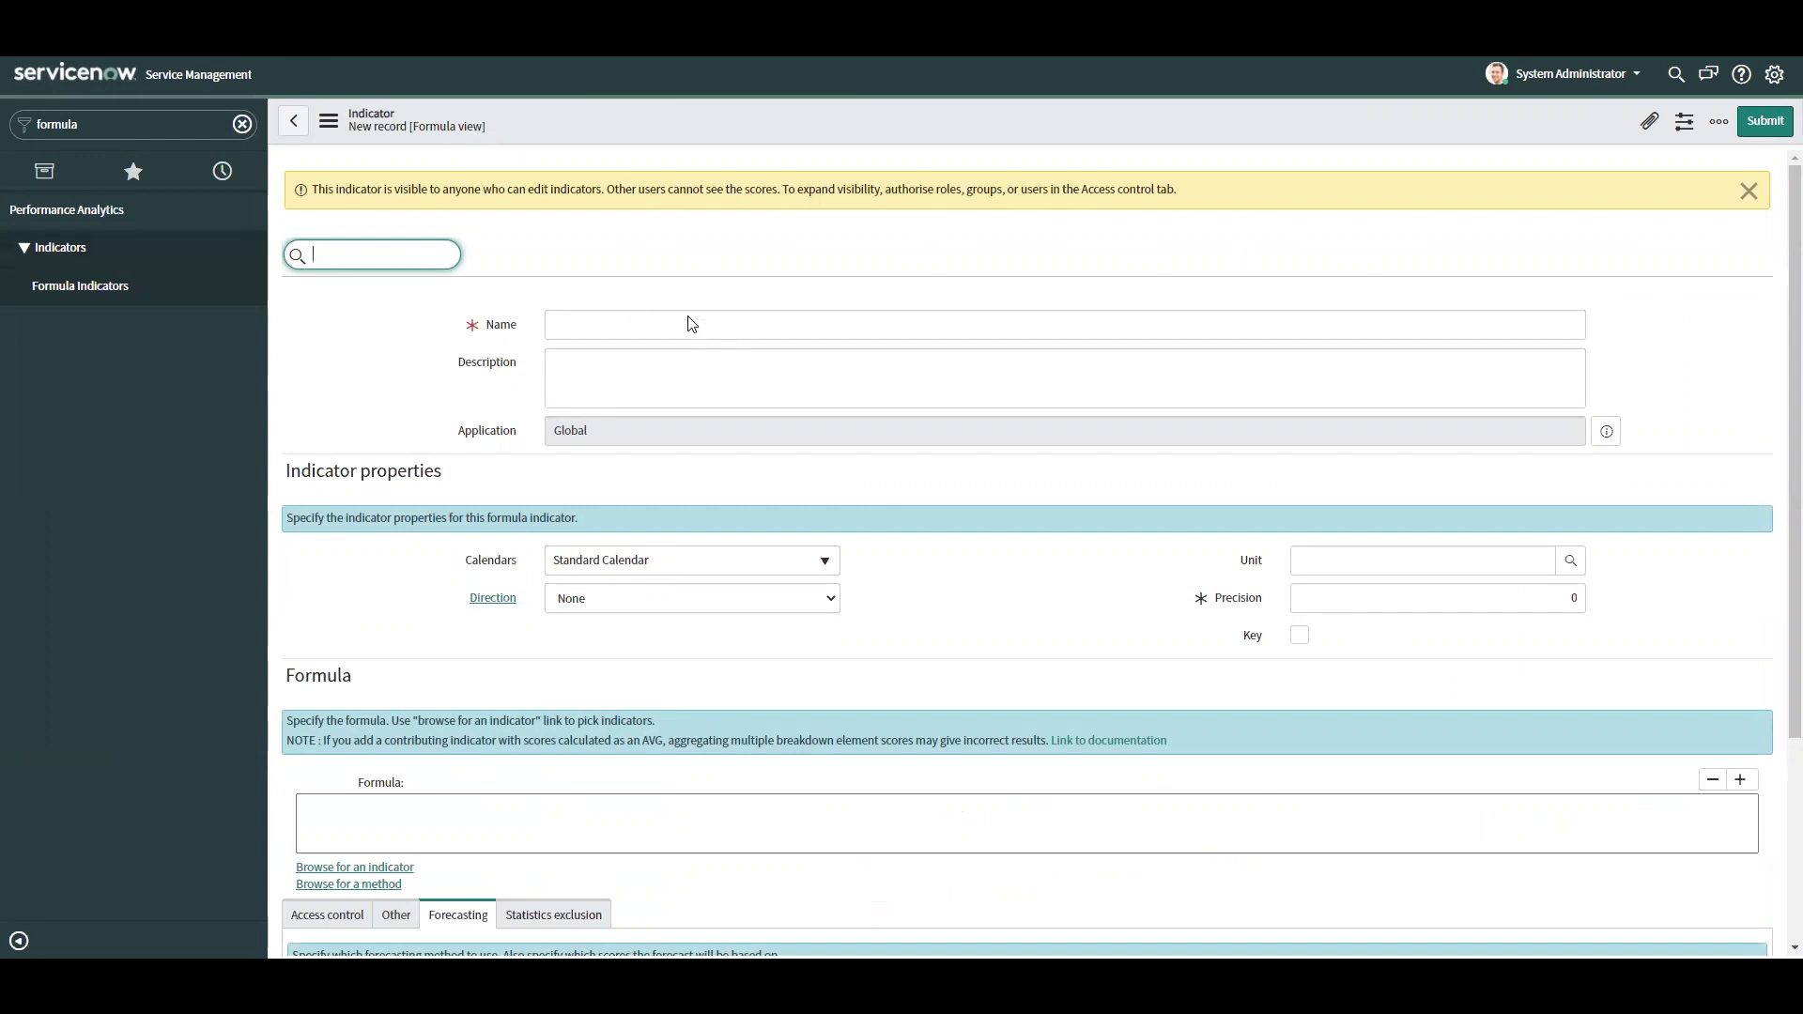
{"action": "left_click", "coordinate": [740, 327]}
{"action": "type", "text": "NPS Score"}
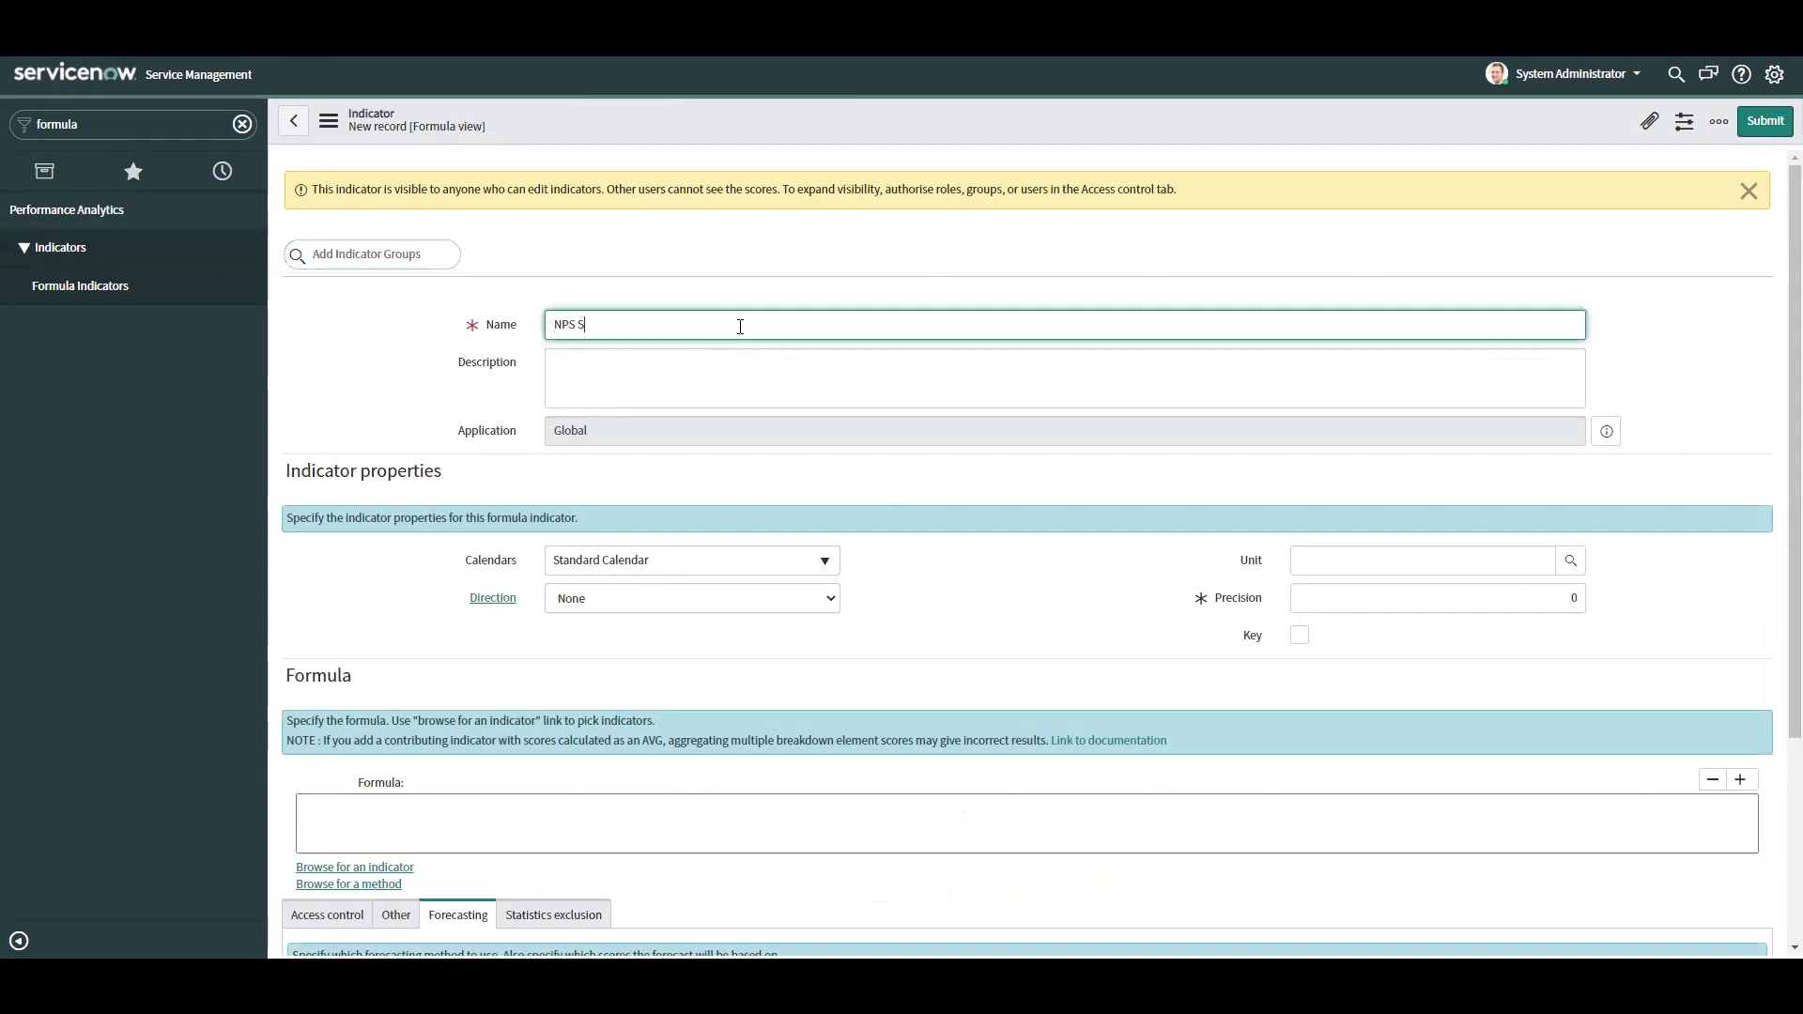
{"action": "left_click", "coordinate": [1399, 562]}
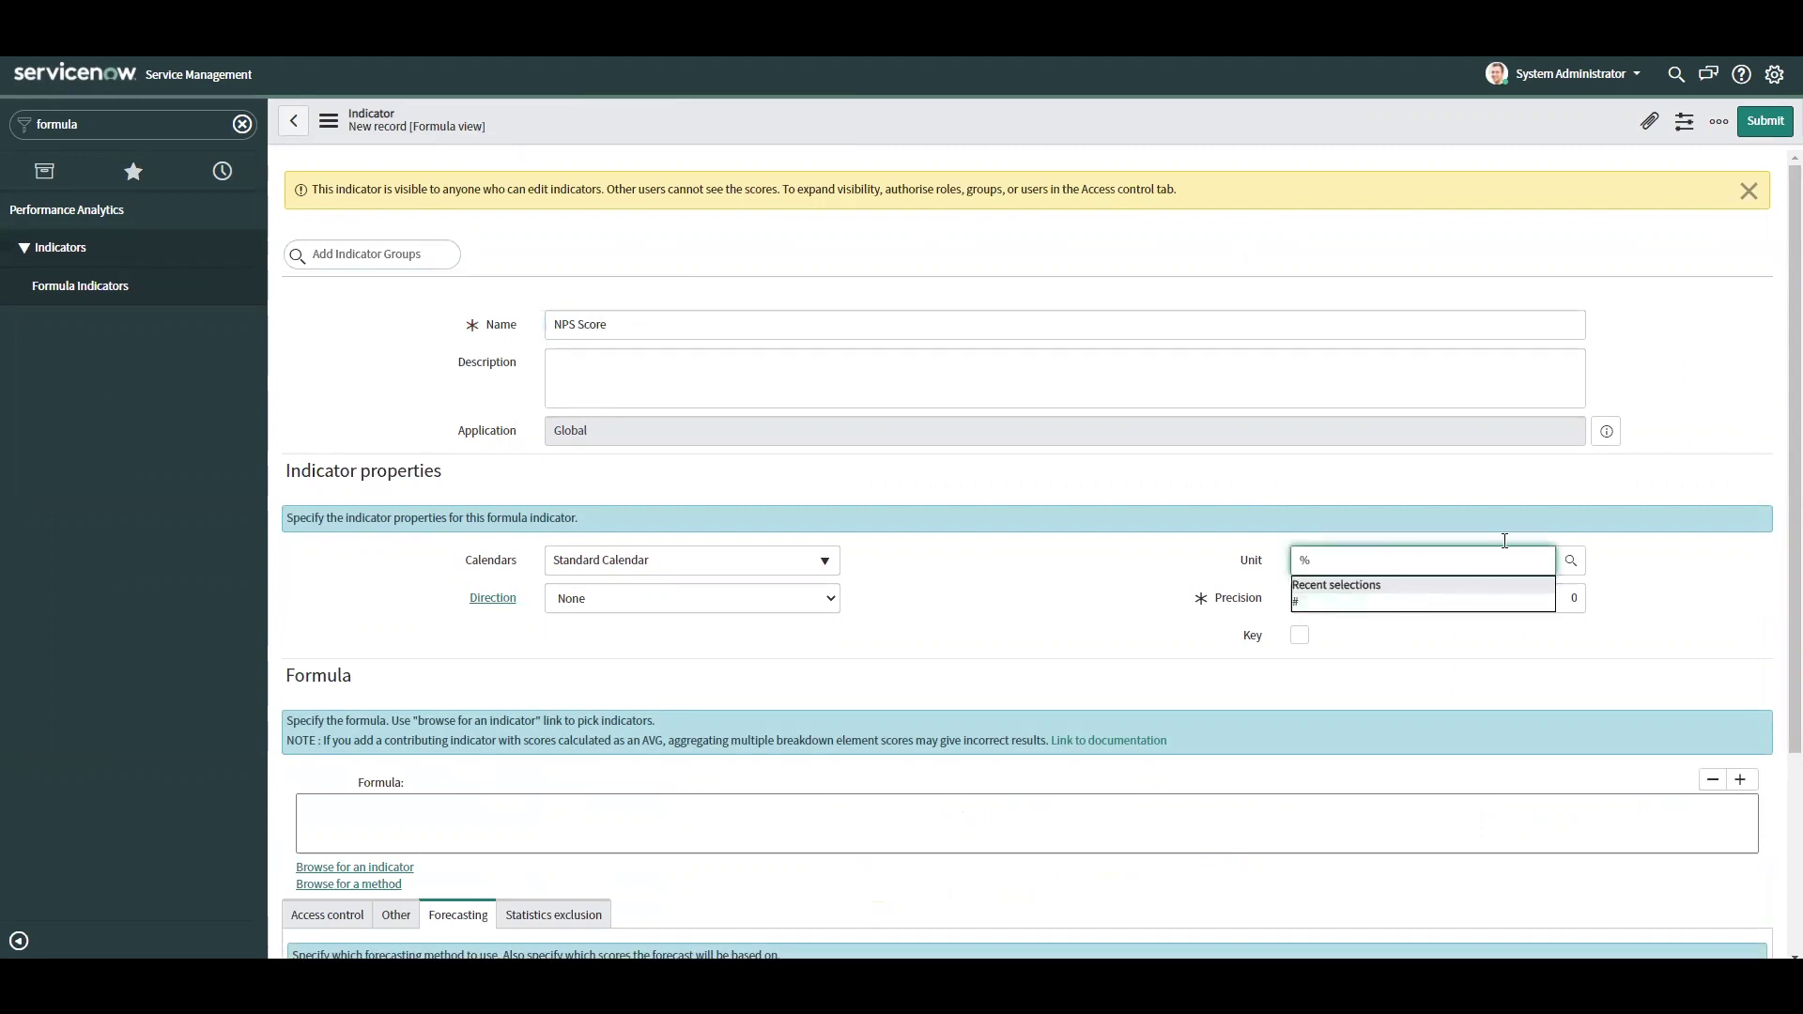
{"action": "left_click", "coordinate": [1698, 578]}
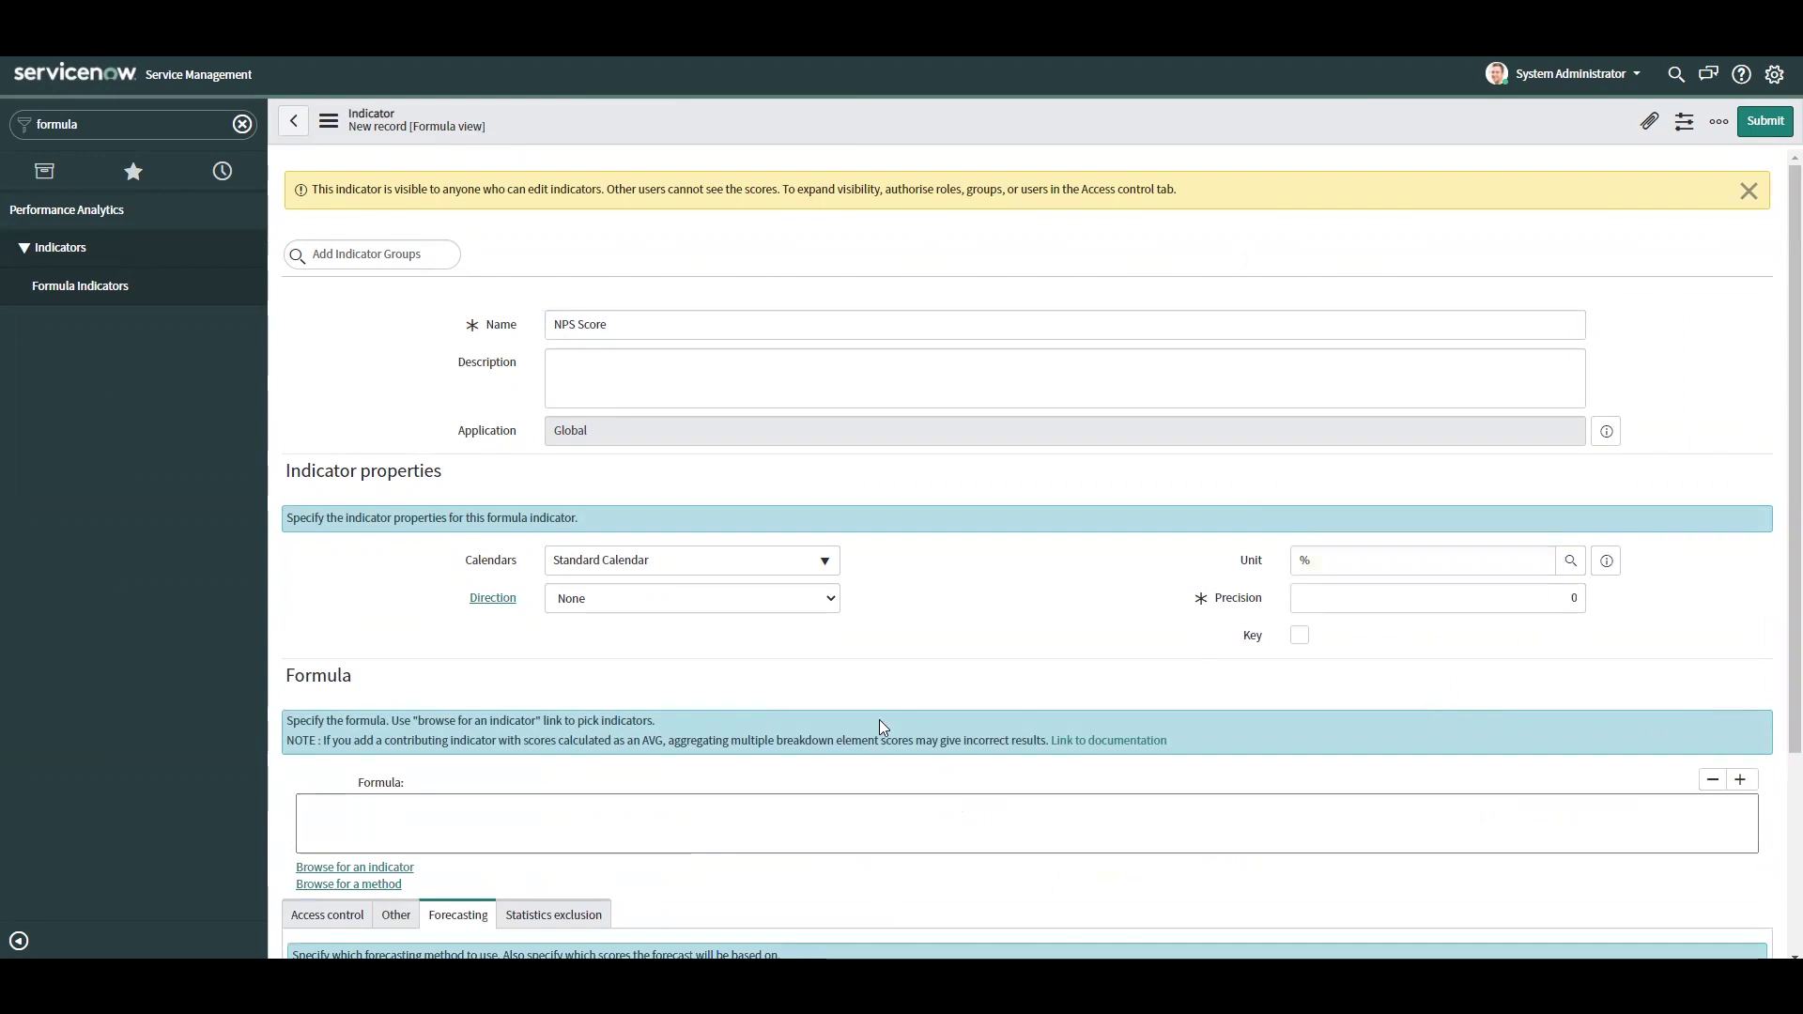
- Set the indicator's precision to 0 and direction to Maximize
{"action": "double_click", "coordinate": [1574, 598]}
{"action": "scroll", "coordinate": [1777, 611], "scroll_direction": "down", "scroll_amount": 1}
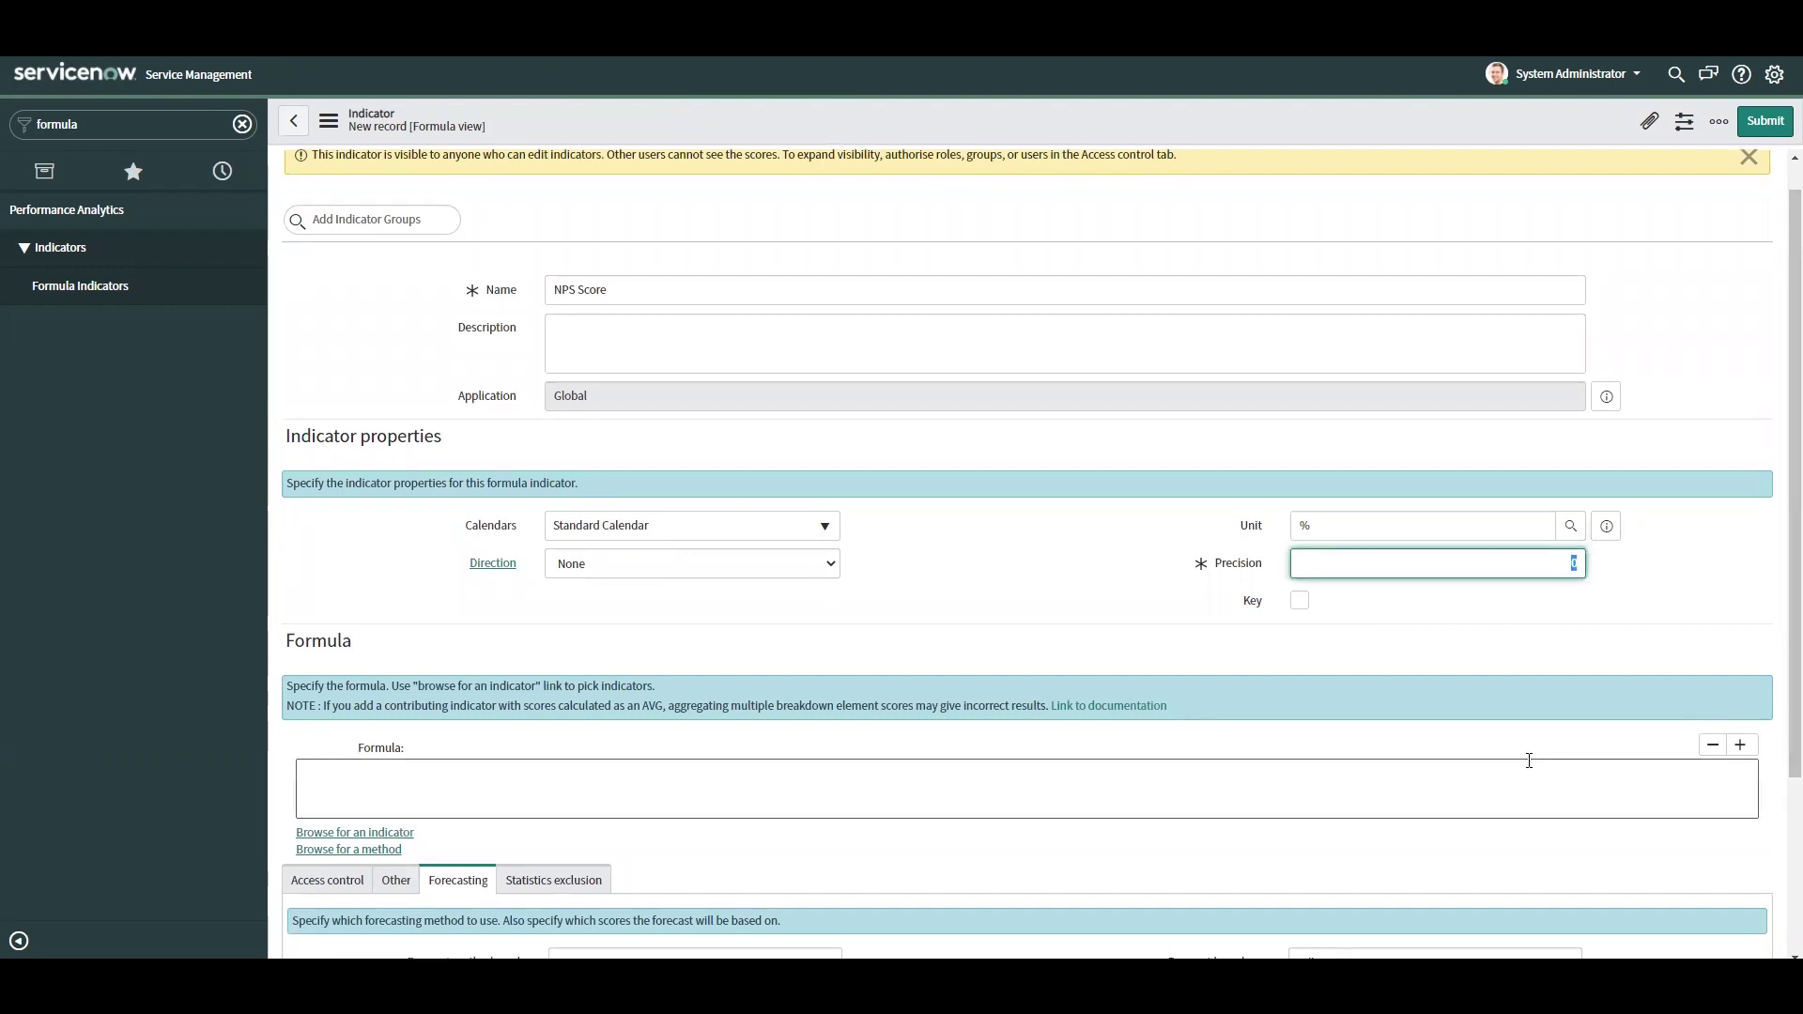
{"action": "left_click", "coordinate": [1049, 628]}
{"action": "left_click", "coordinate": [708, 564]}
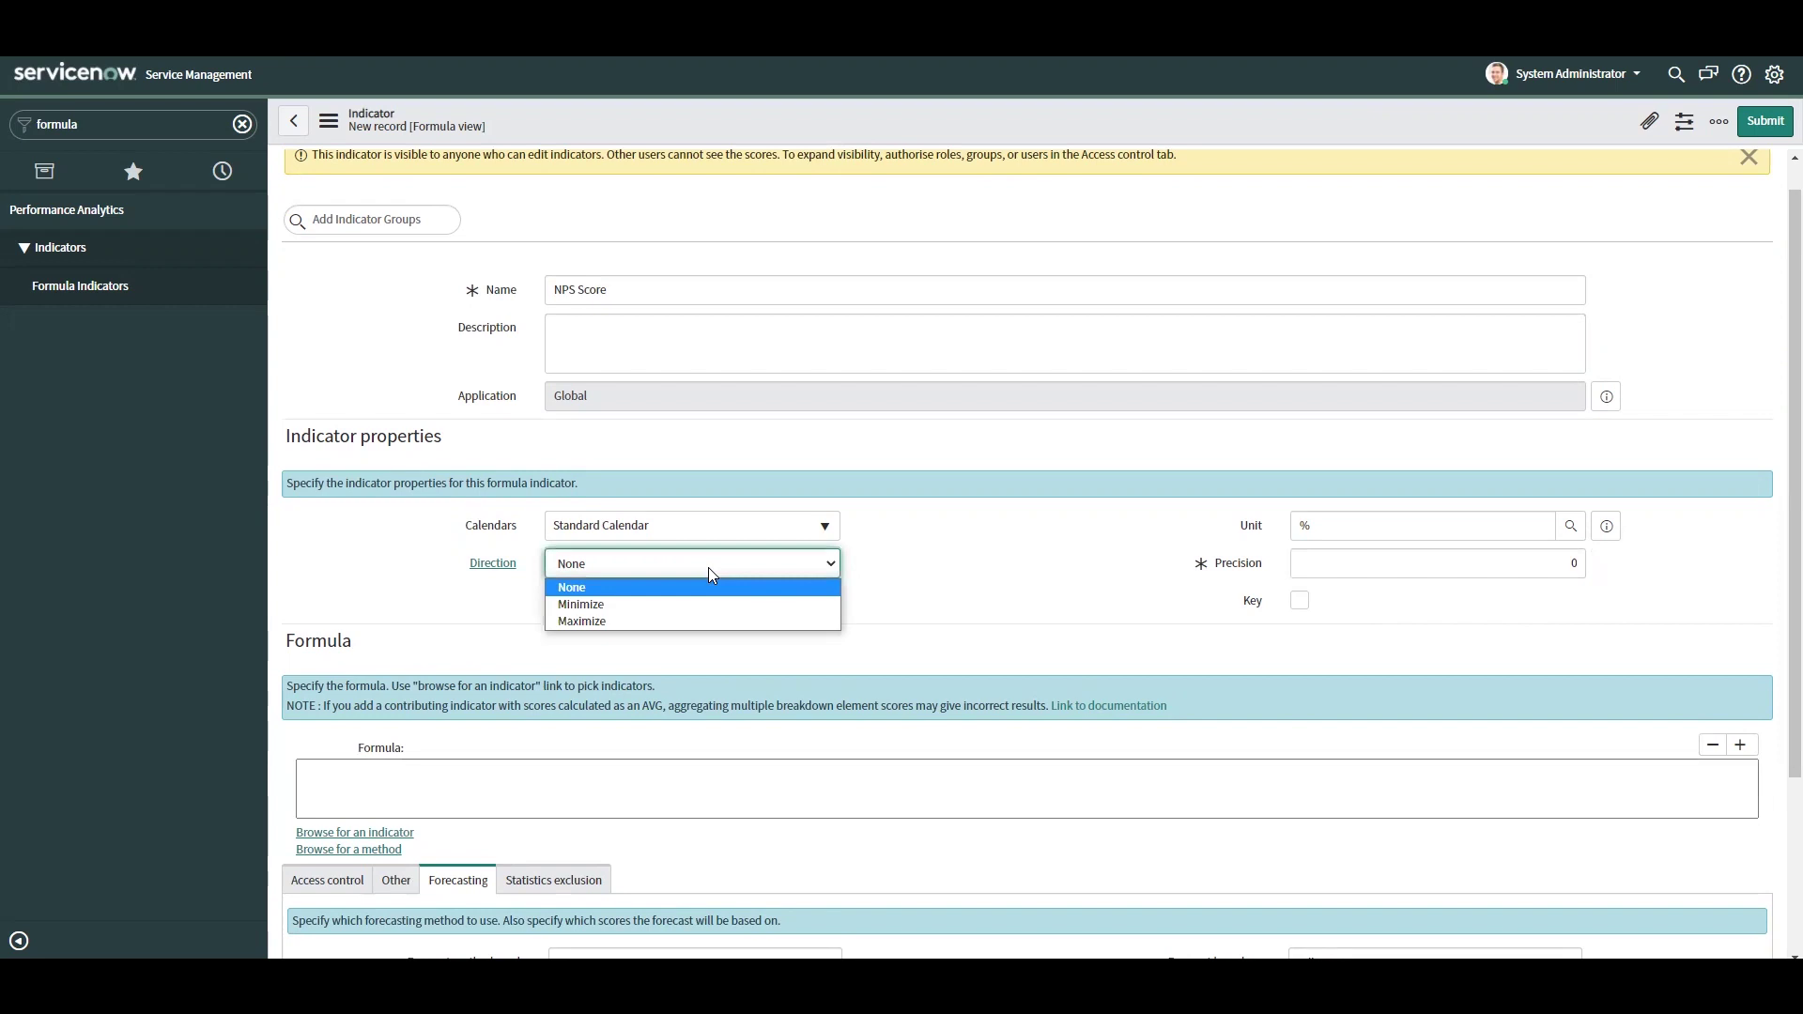
{"action": "left_click", "coordinate": [658, 620]}
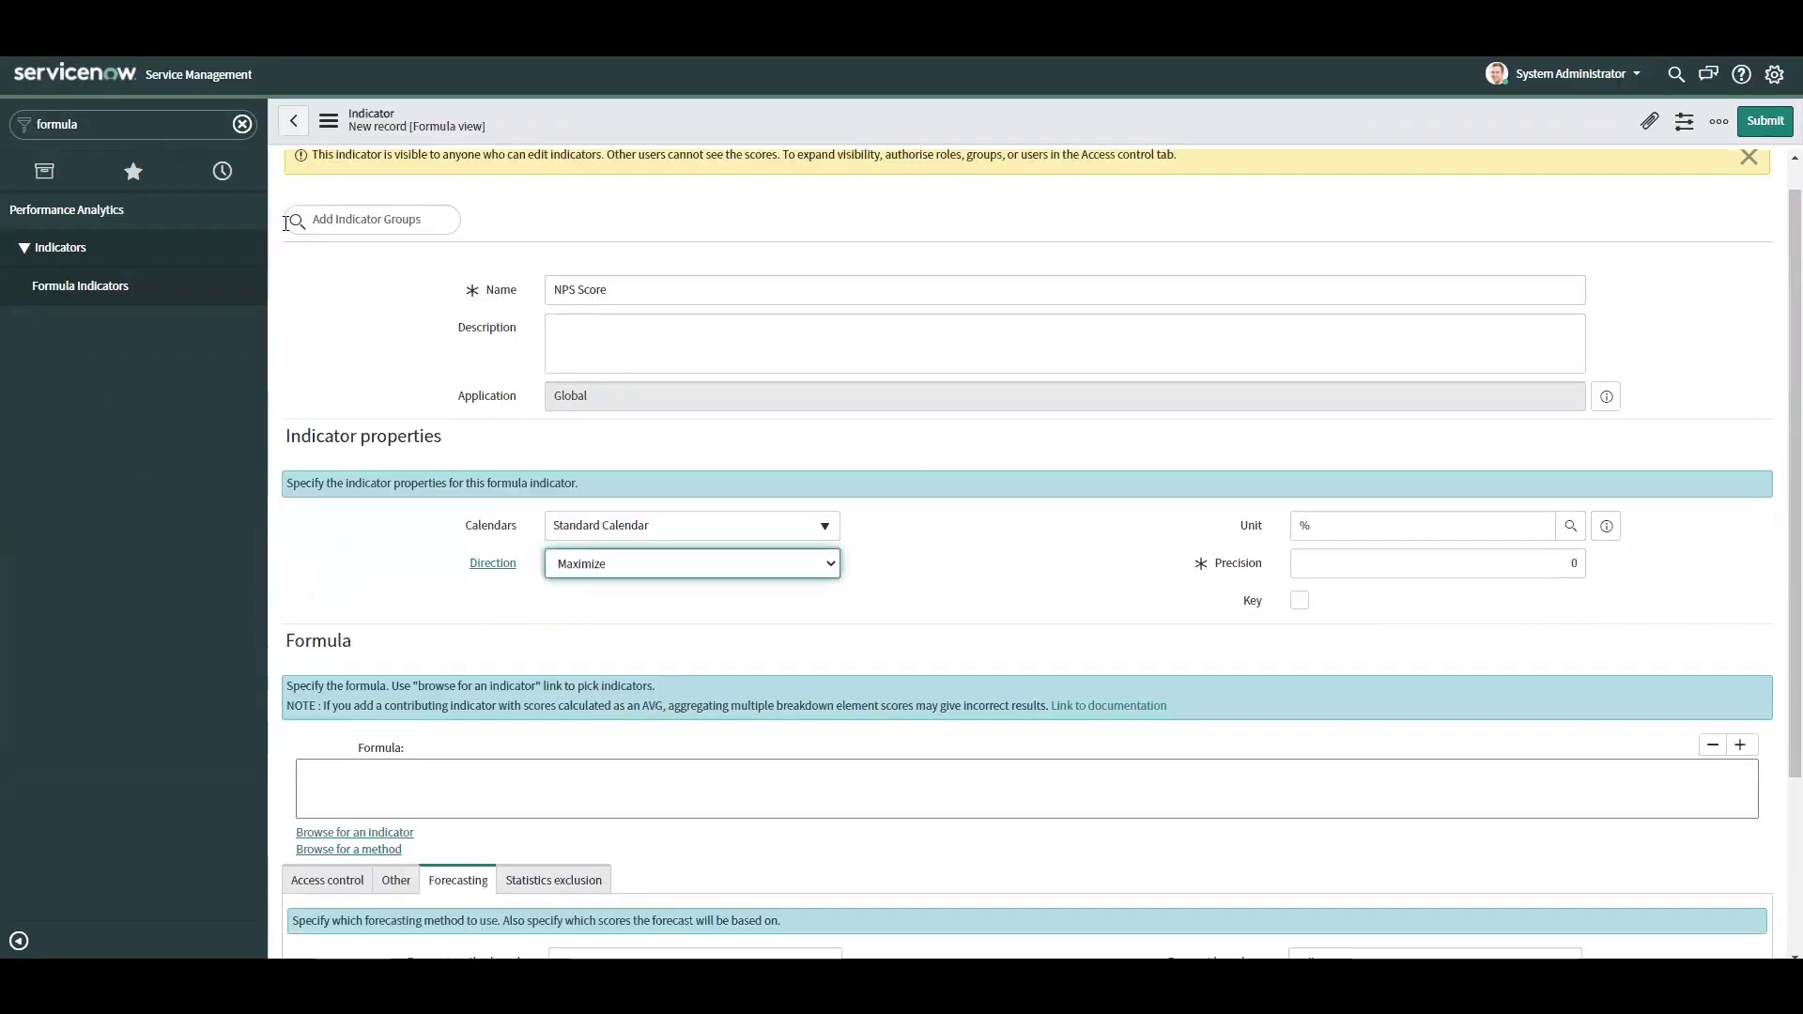
- Insert the NPS Results Promoters term by NPS Category into the formula, followed by a minus sign
{"action": "left_click", "coordinate": [376, 833]}
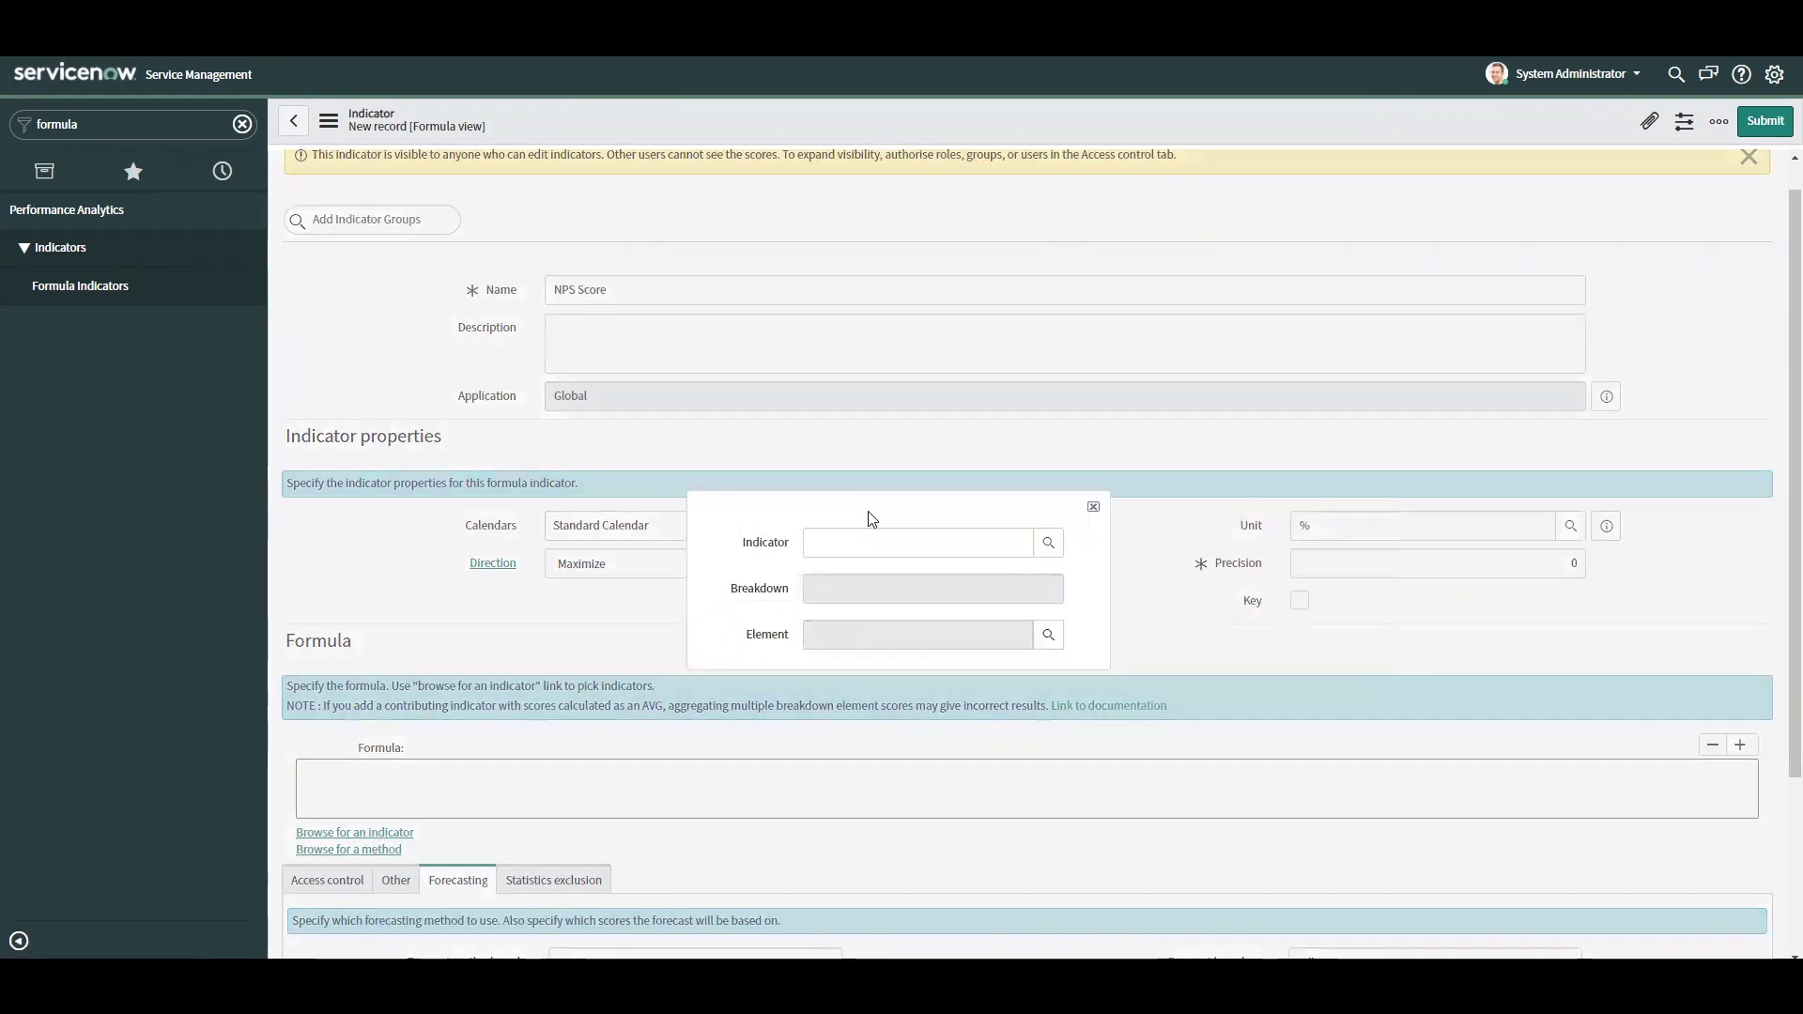
{"action": "type", "text": "nps"}
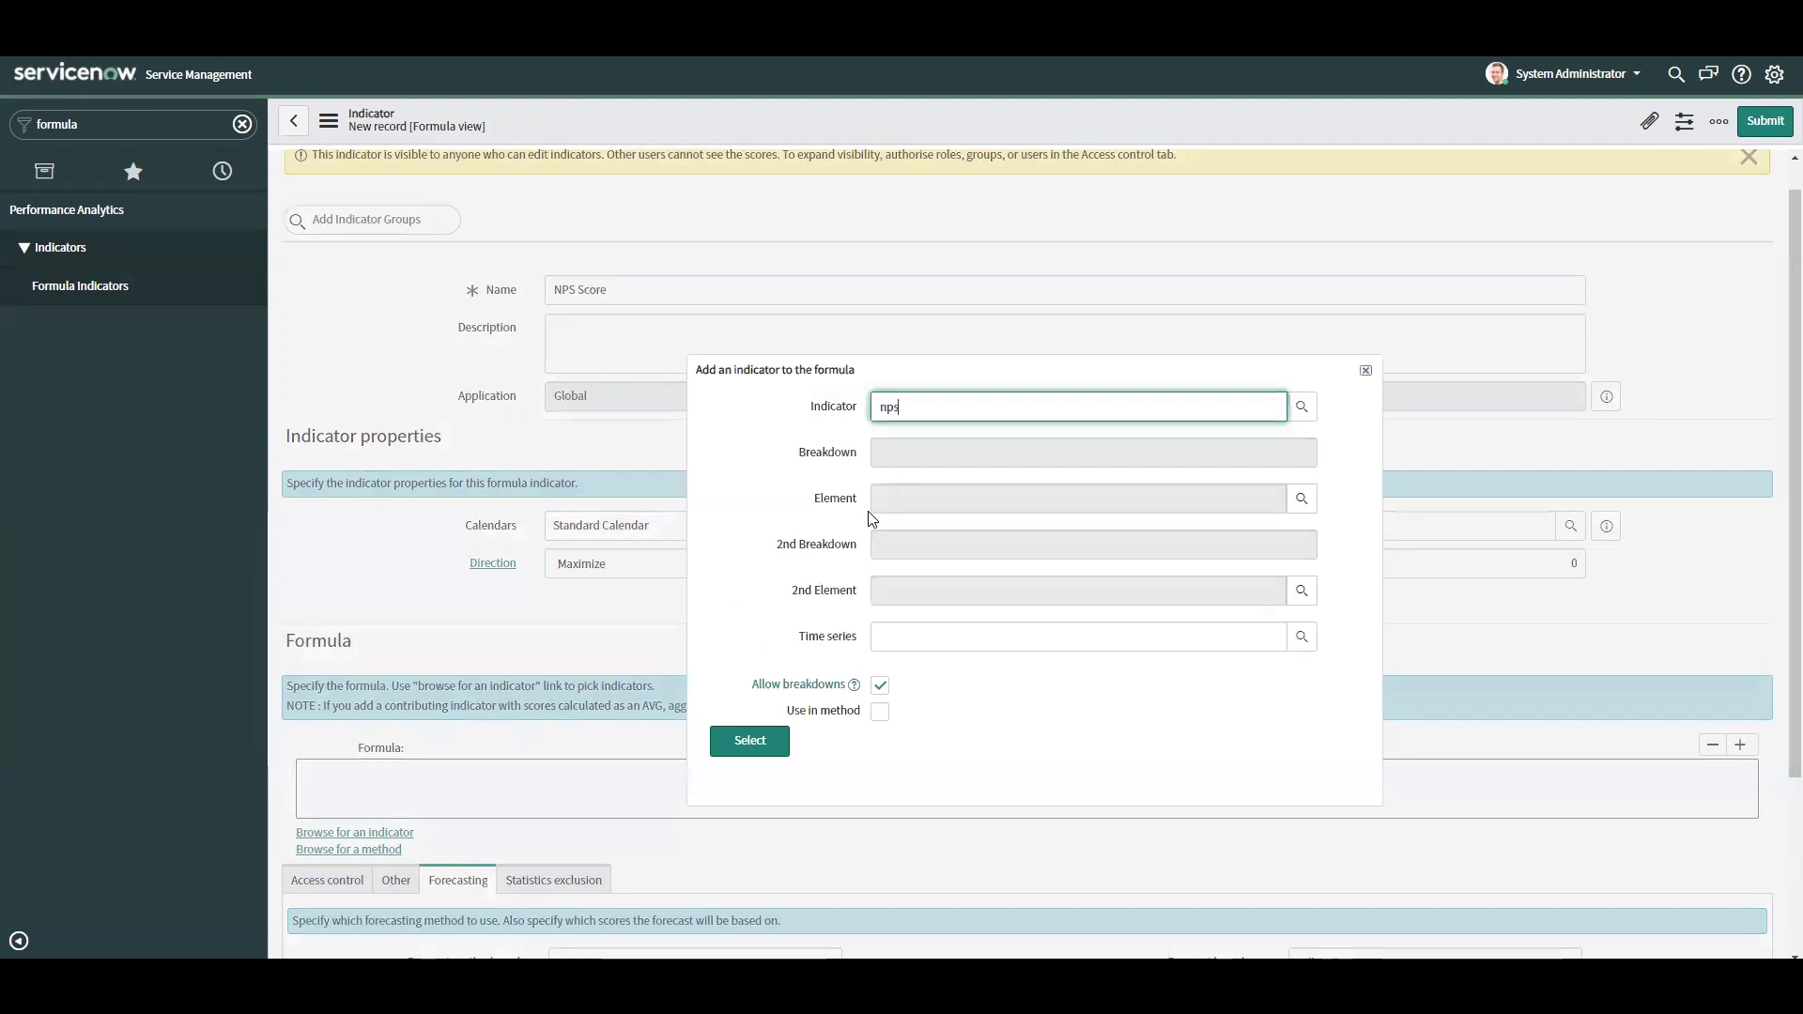
{"action": "left_click", "coordinate": [922, 431]}
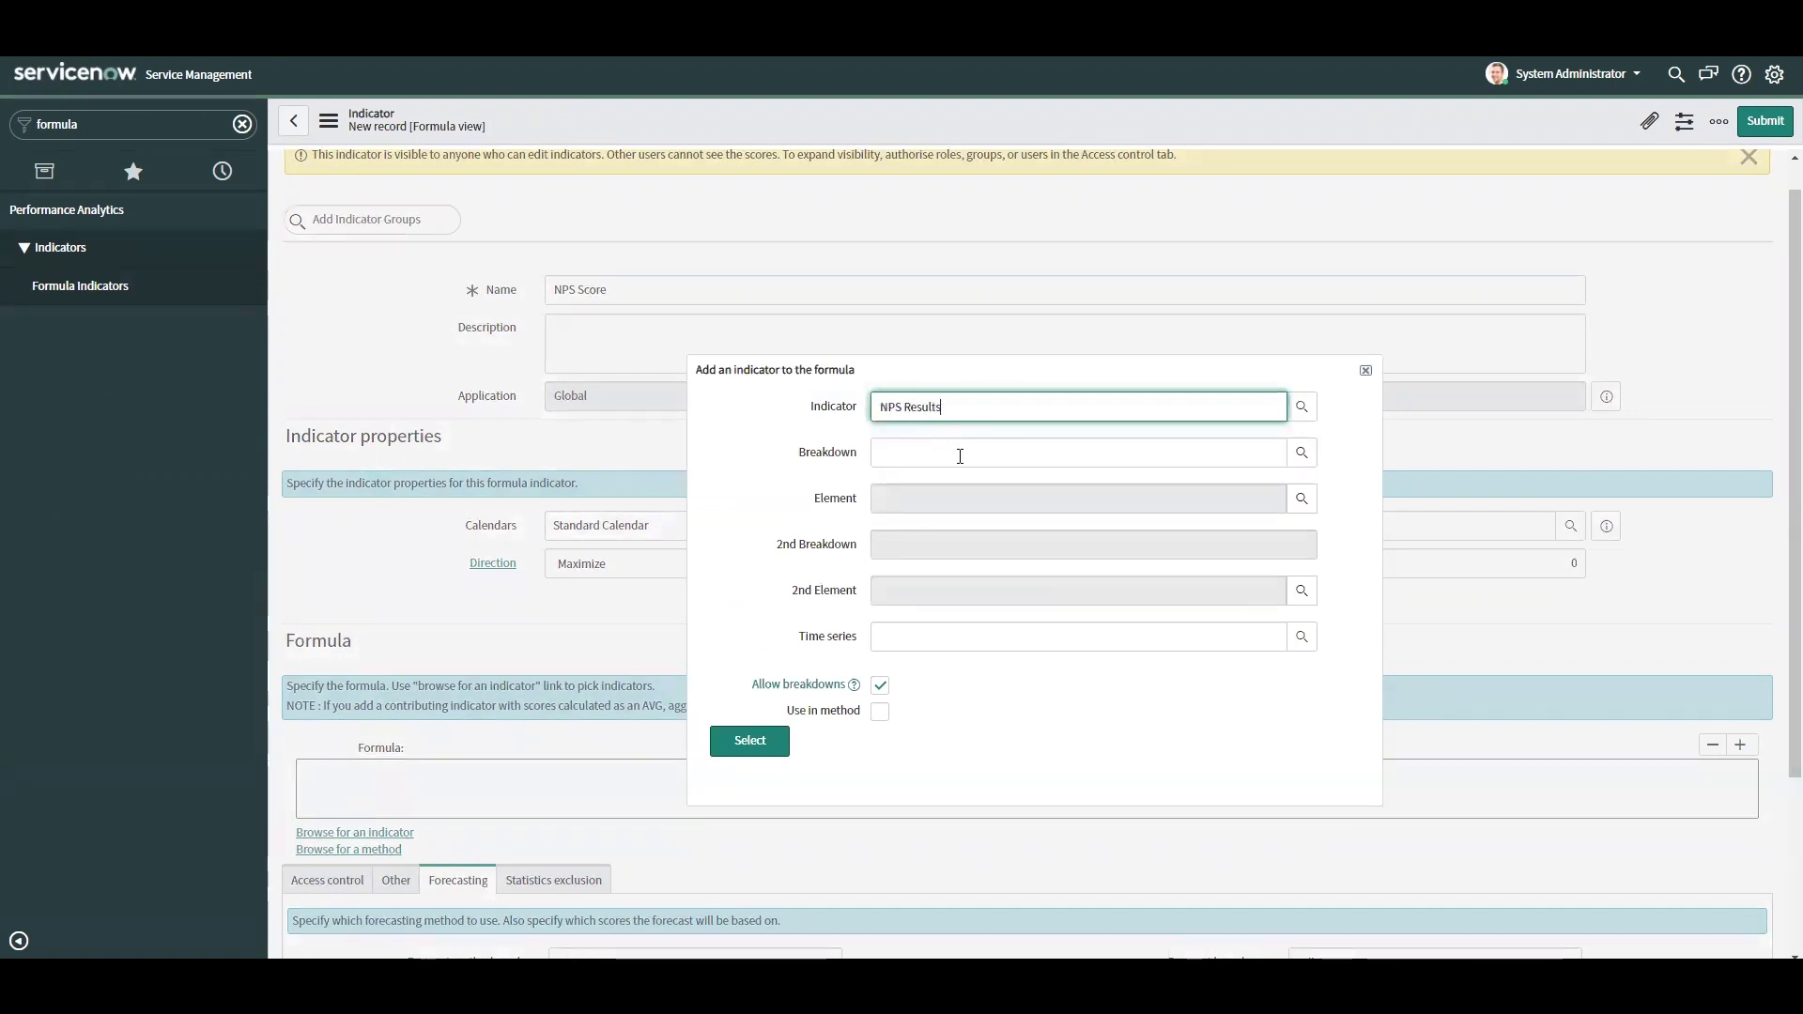
{"action": "left_click", "coordinate": [961, 457]}
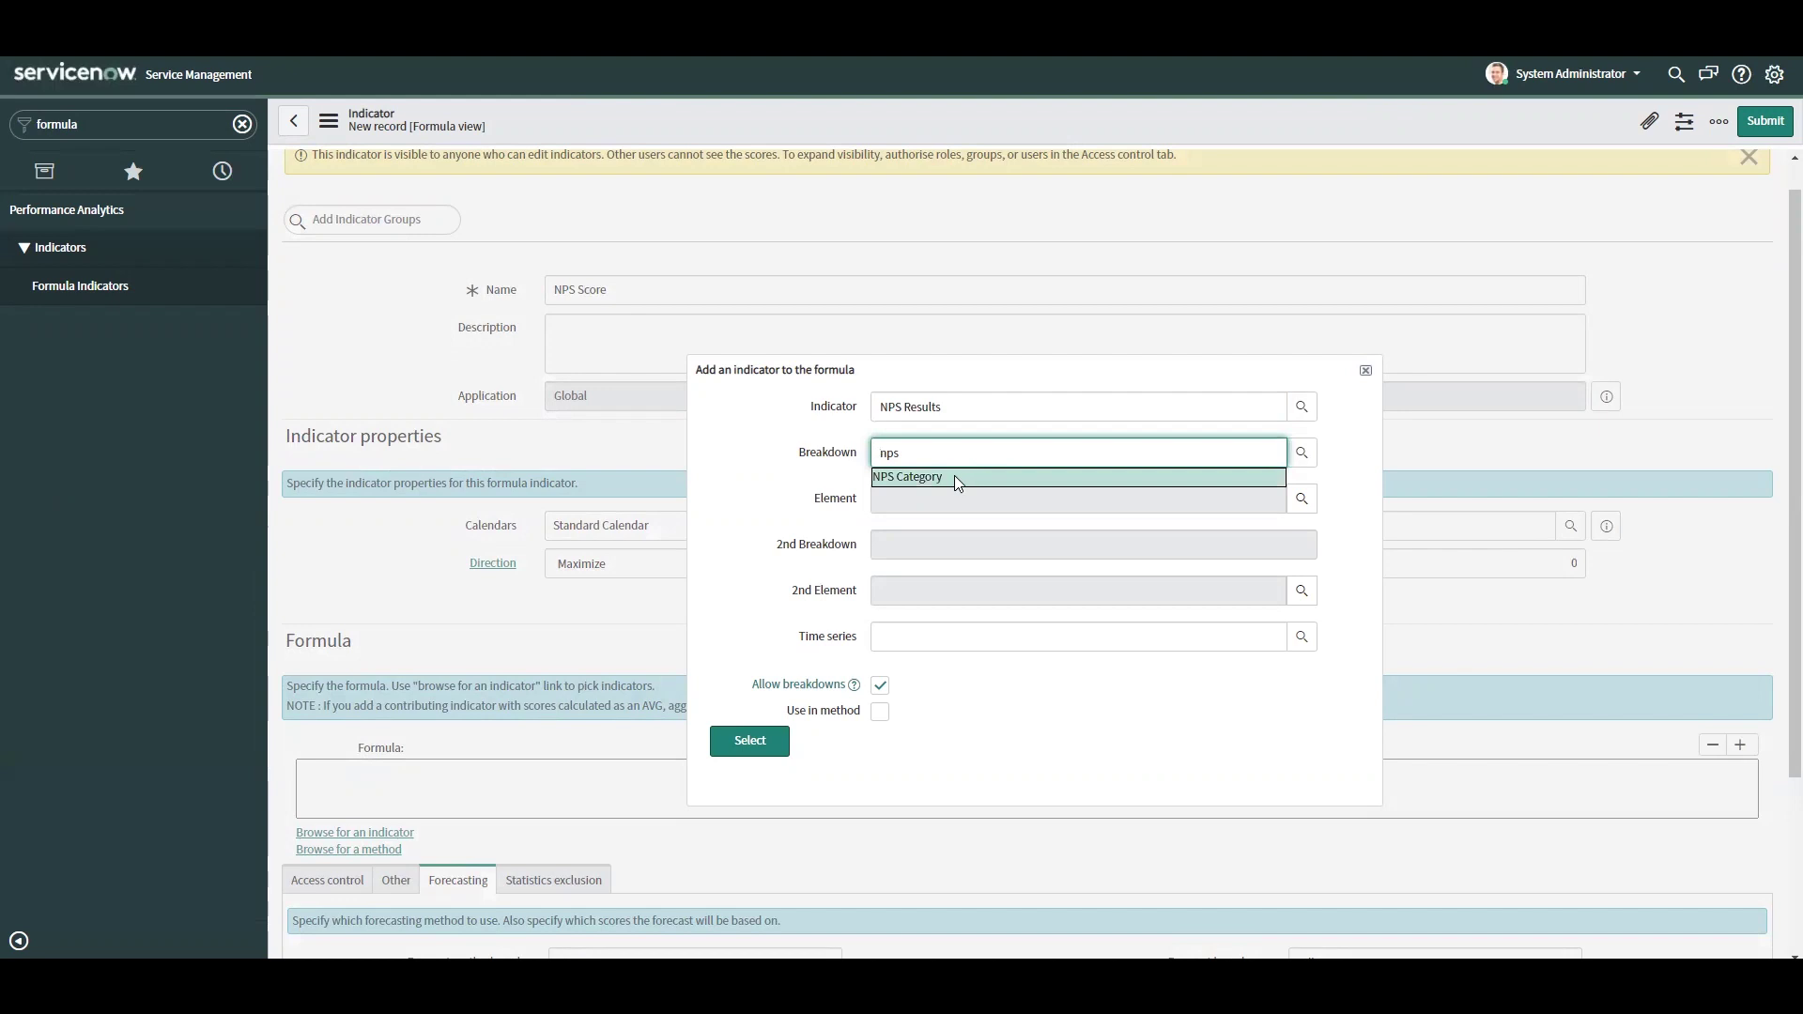
{"action": "left_click", "coordinate": [954, 475]}
{"action": "left_click", "coordinate": [1302, 500]}
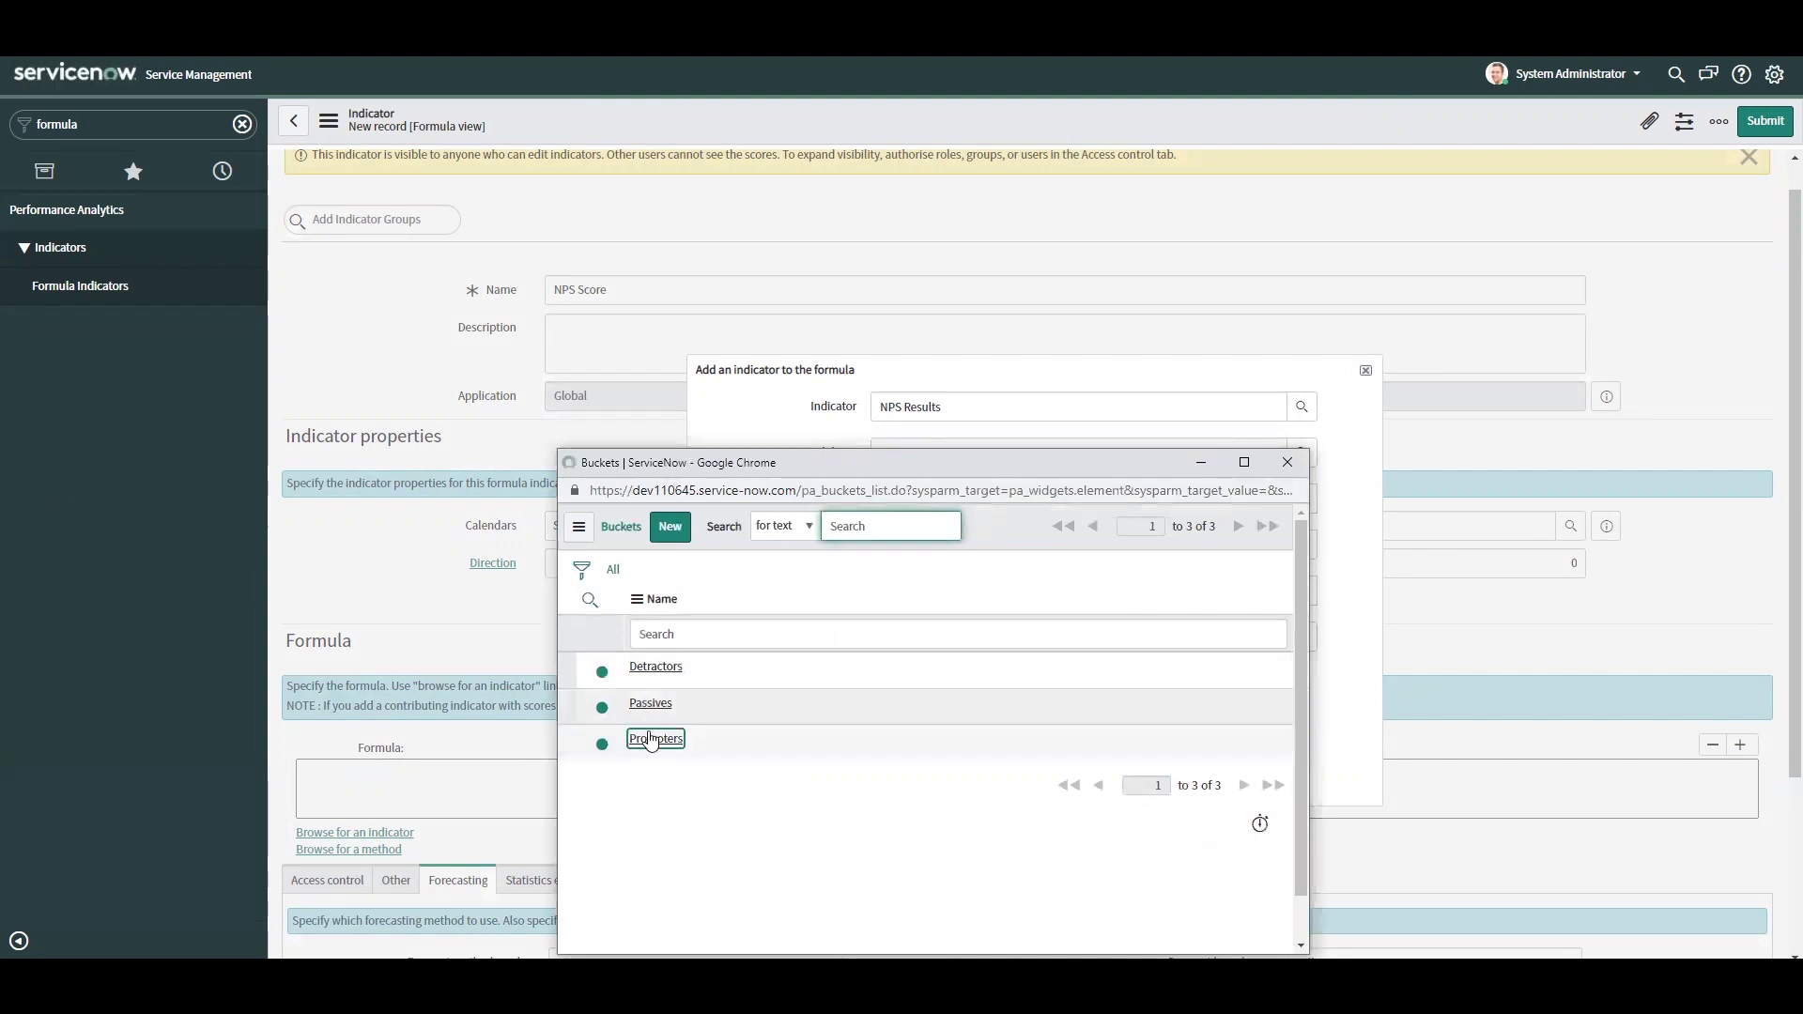
{"action": "left_click", "coordinate": [655, 739]}
{"action": "left_click", "coordinate": [748, 742]}
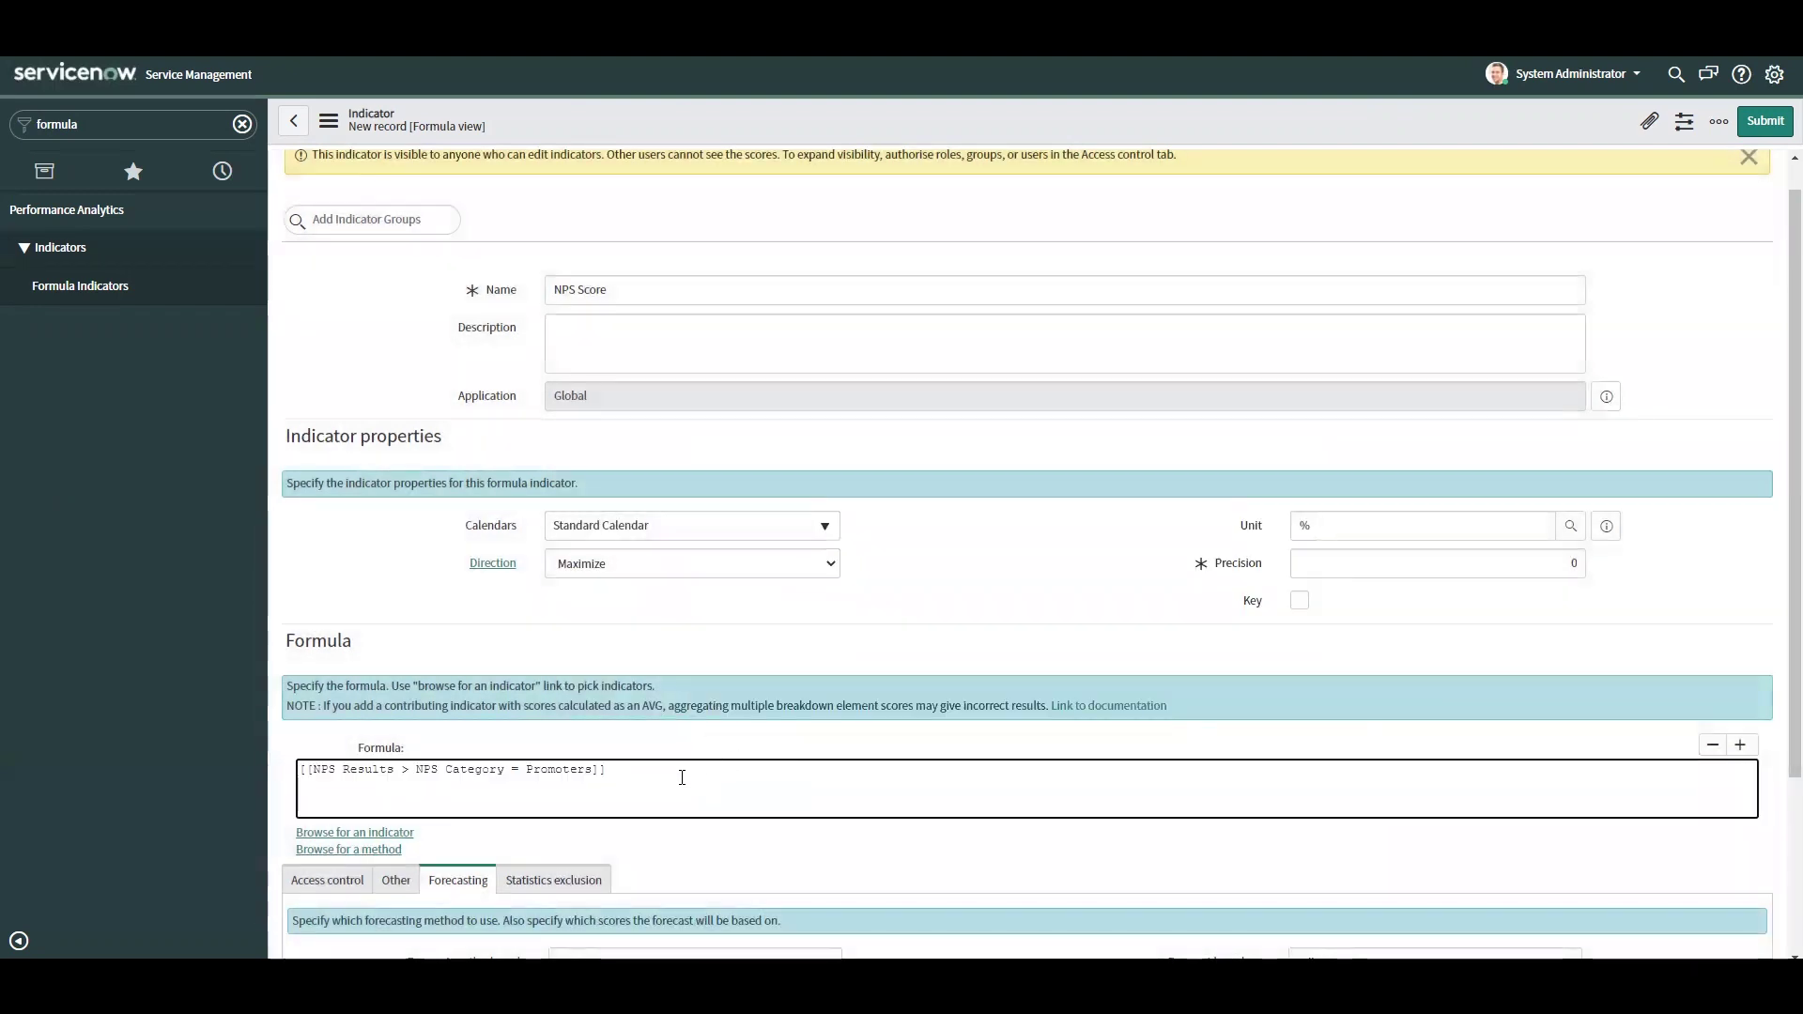
{"action": "type", "text": "-"}
- Insert the NPS Results Detractors term by NPS Category after the minus sign
{"action": "left_click", "coordinate": [390, 832]}
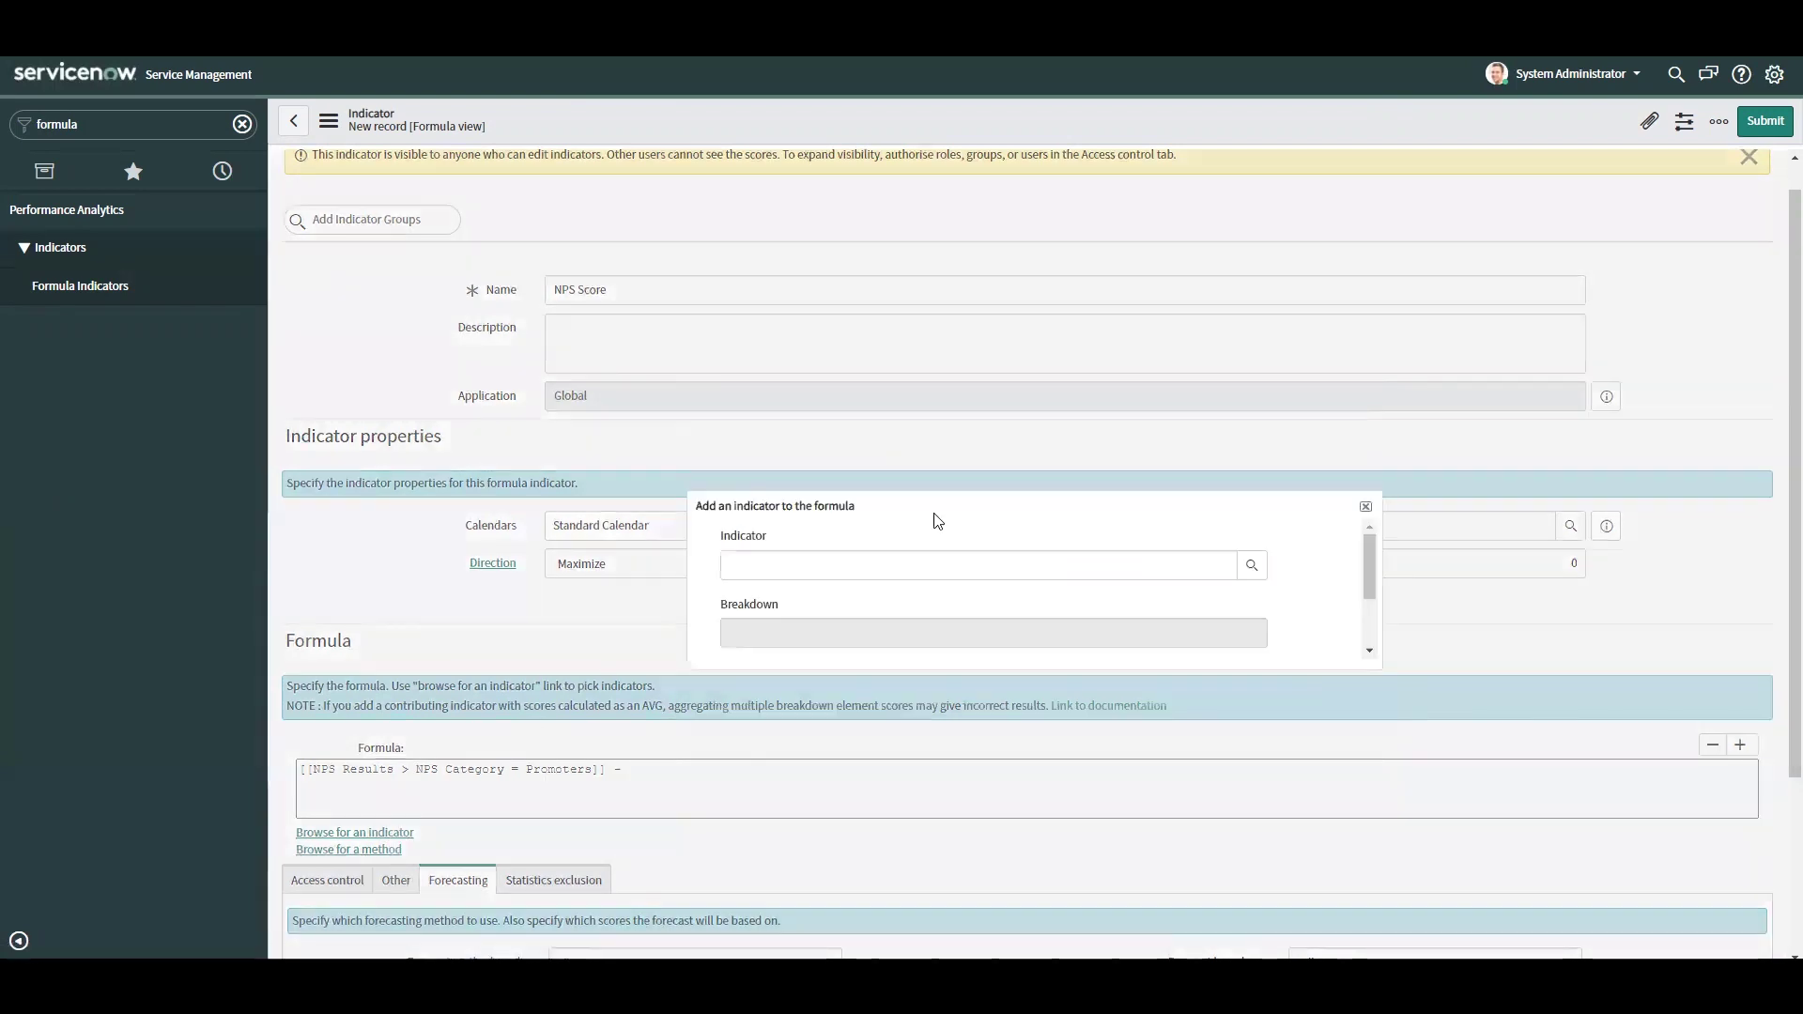
{"action": "type", "text": "np"}
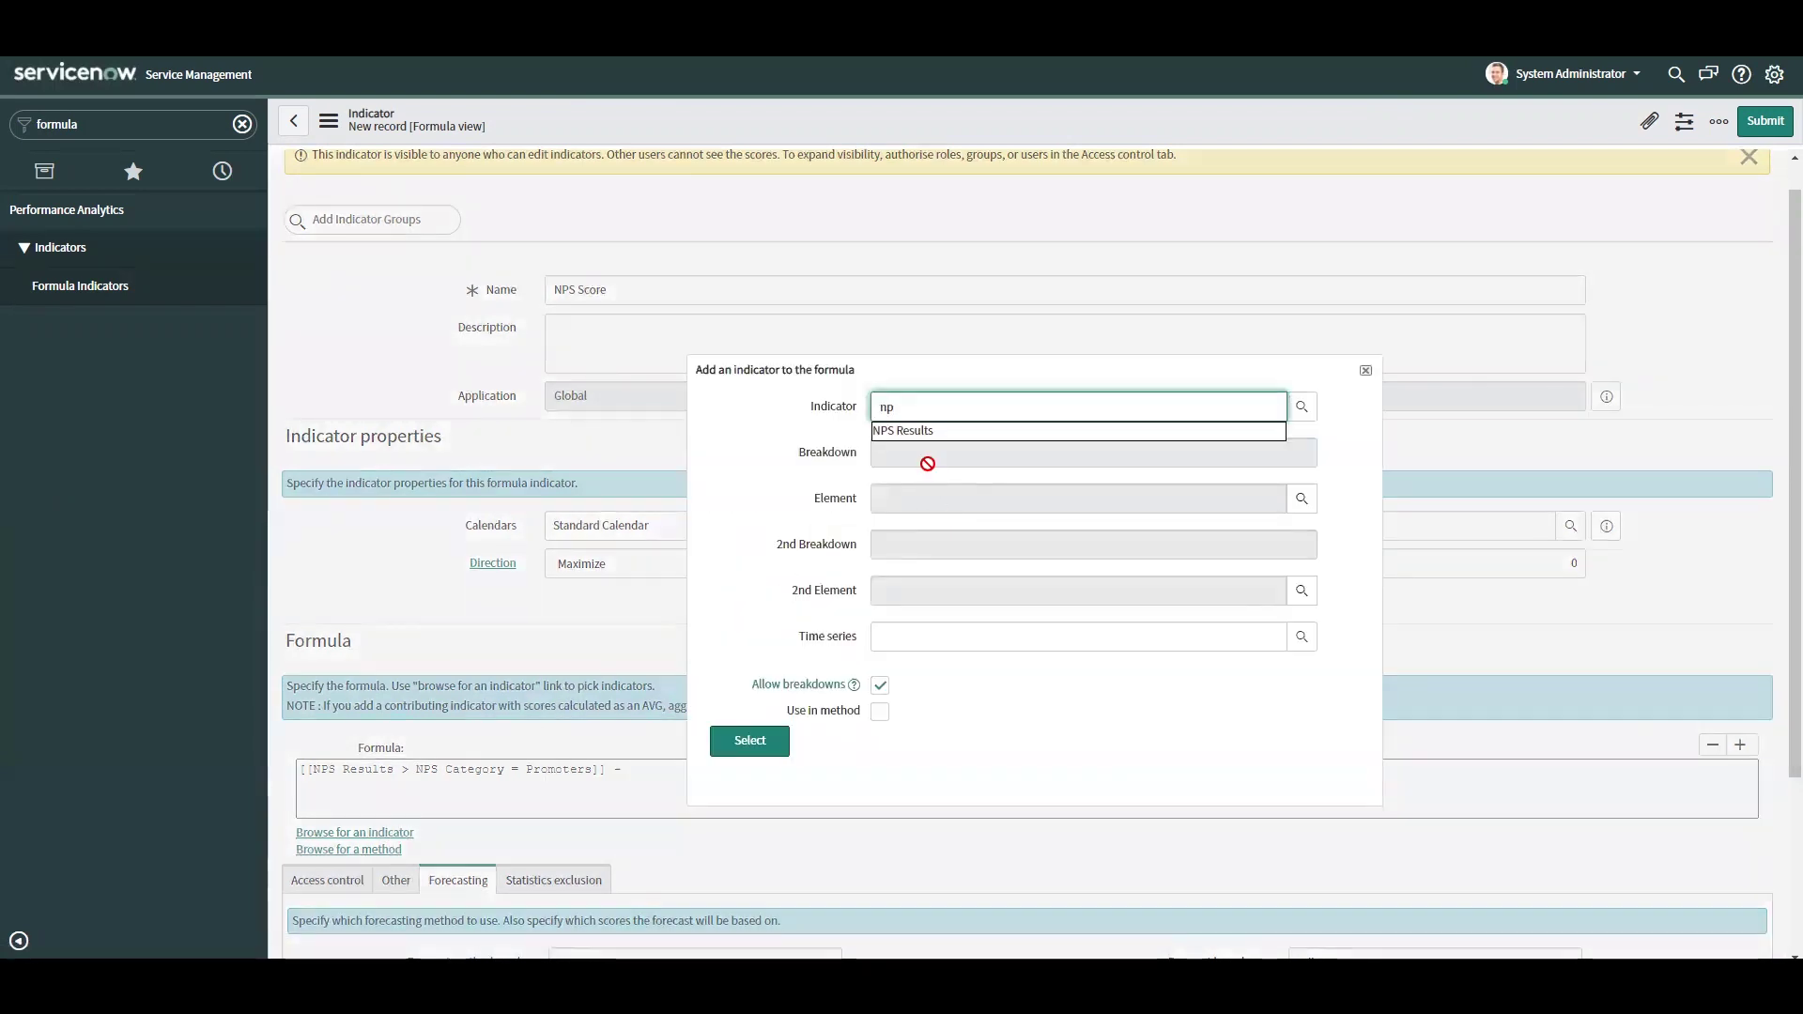
{"action": "key", "text": "Tab"}
{"action": "type", "text": "np"}
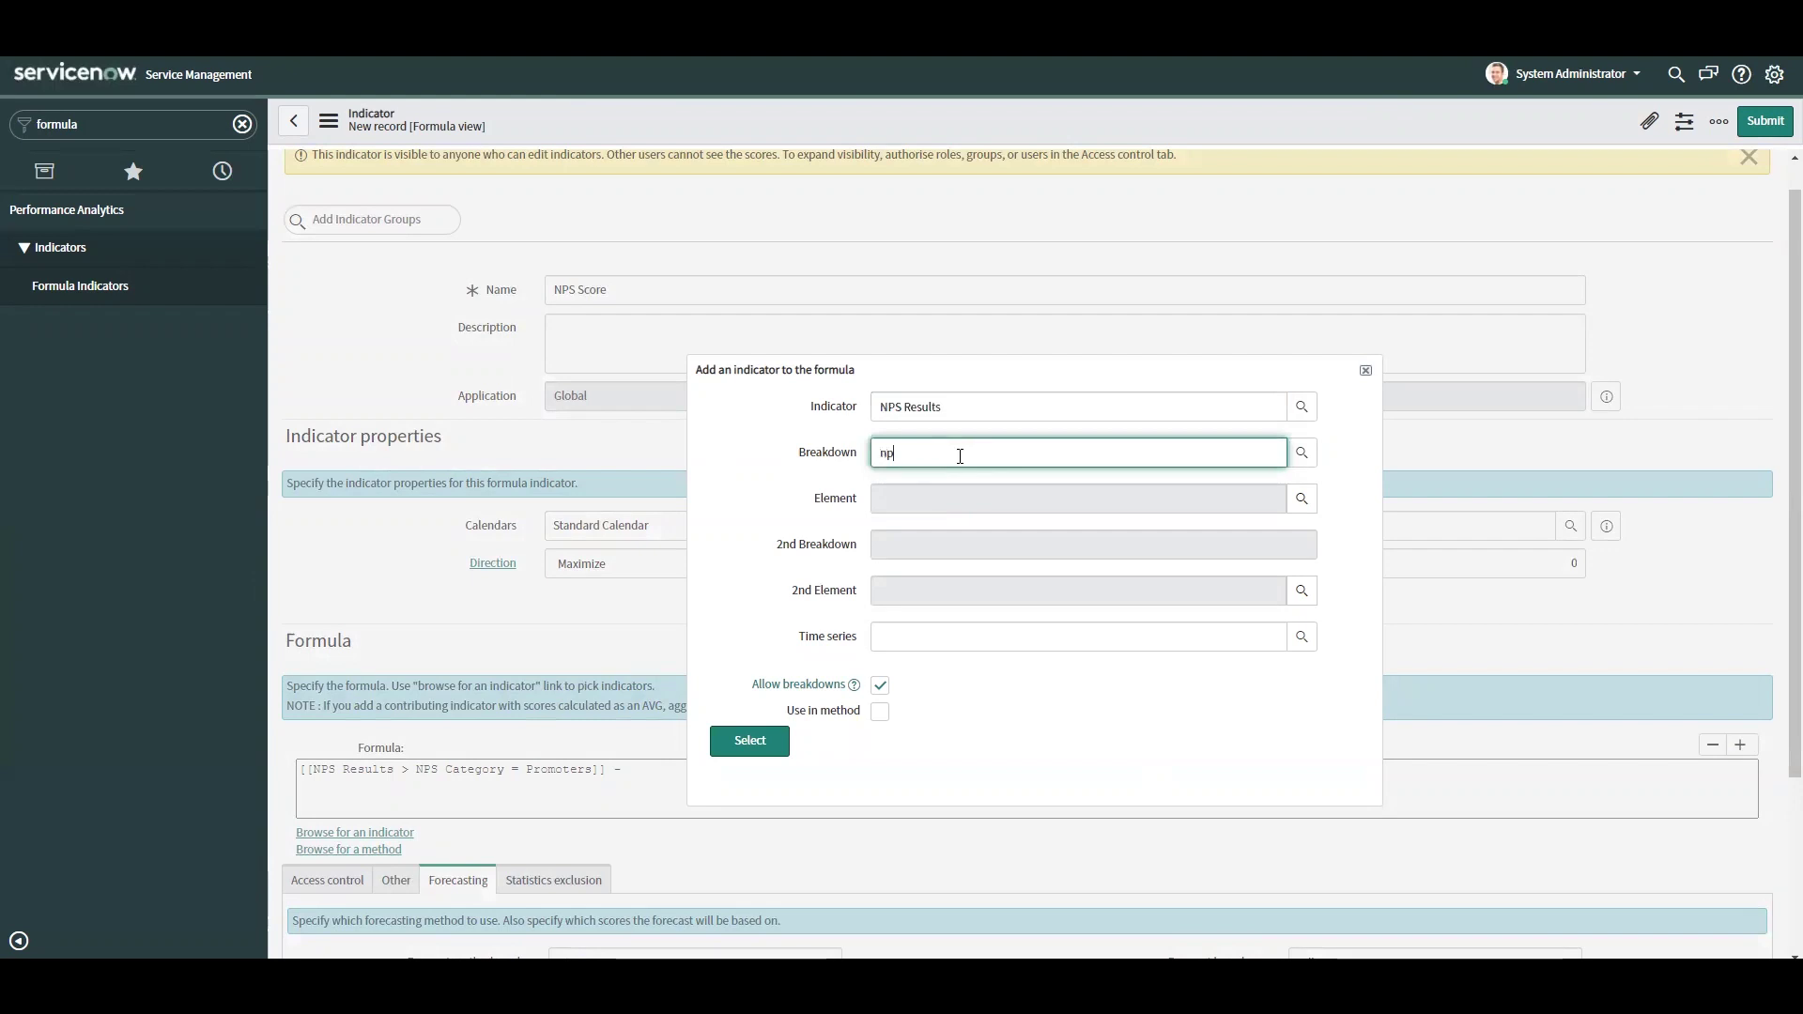
{"action": "left_click", "coordinate": [956, 476]}
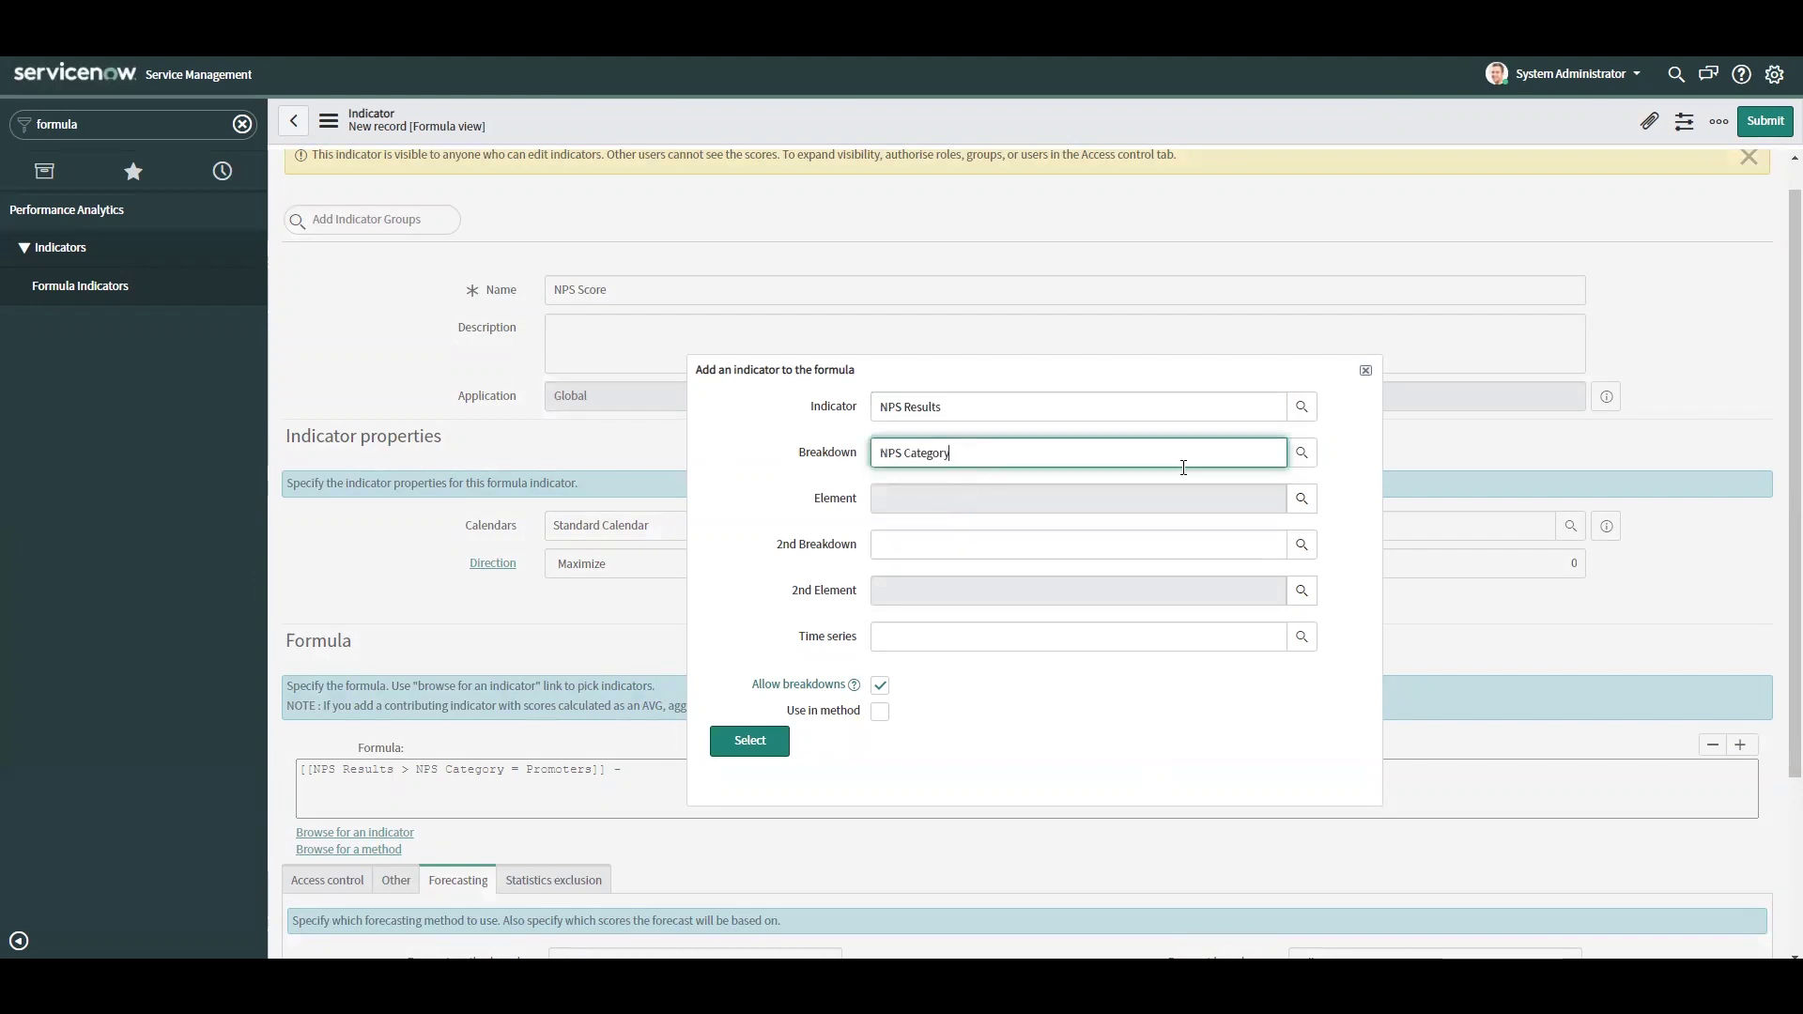
{"action": "left_click", "coordinate": [1302, 499]}
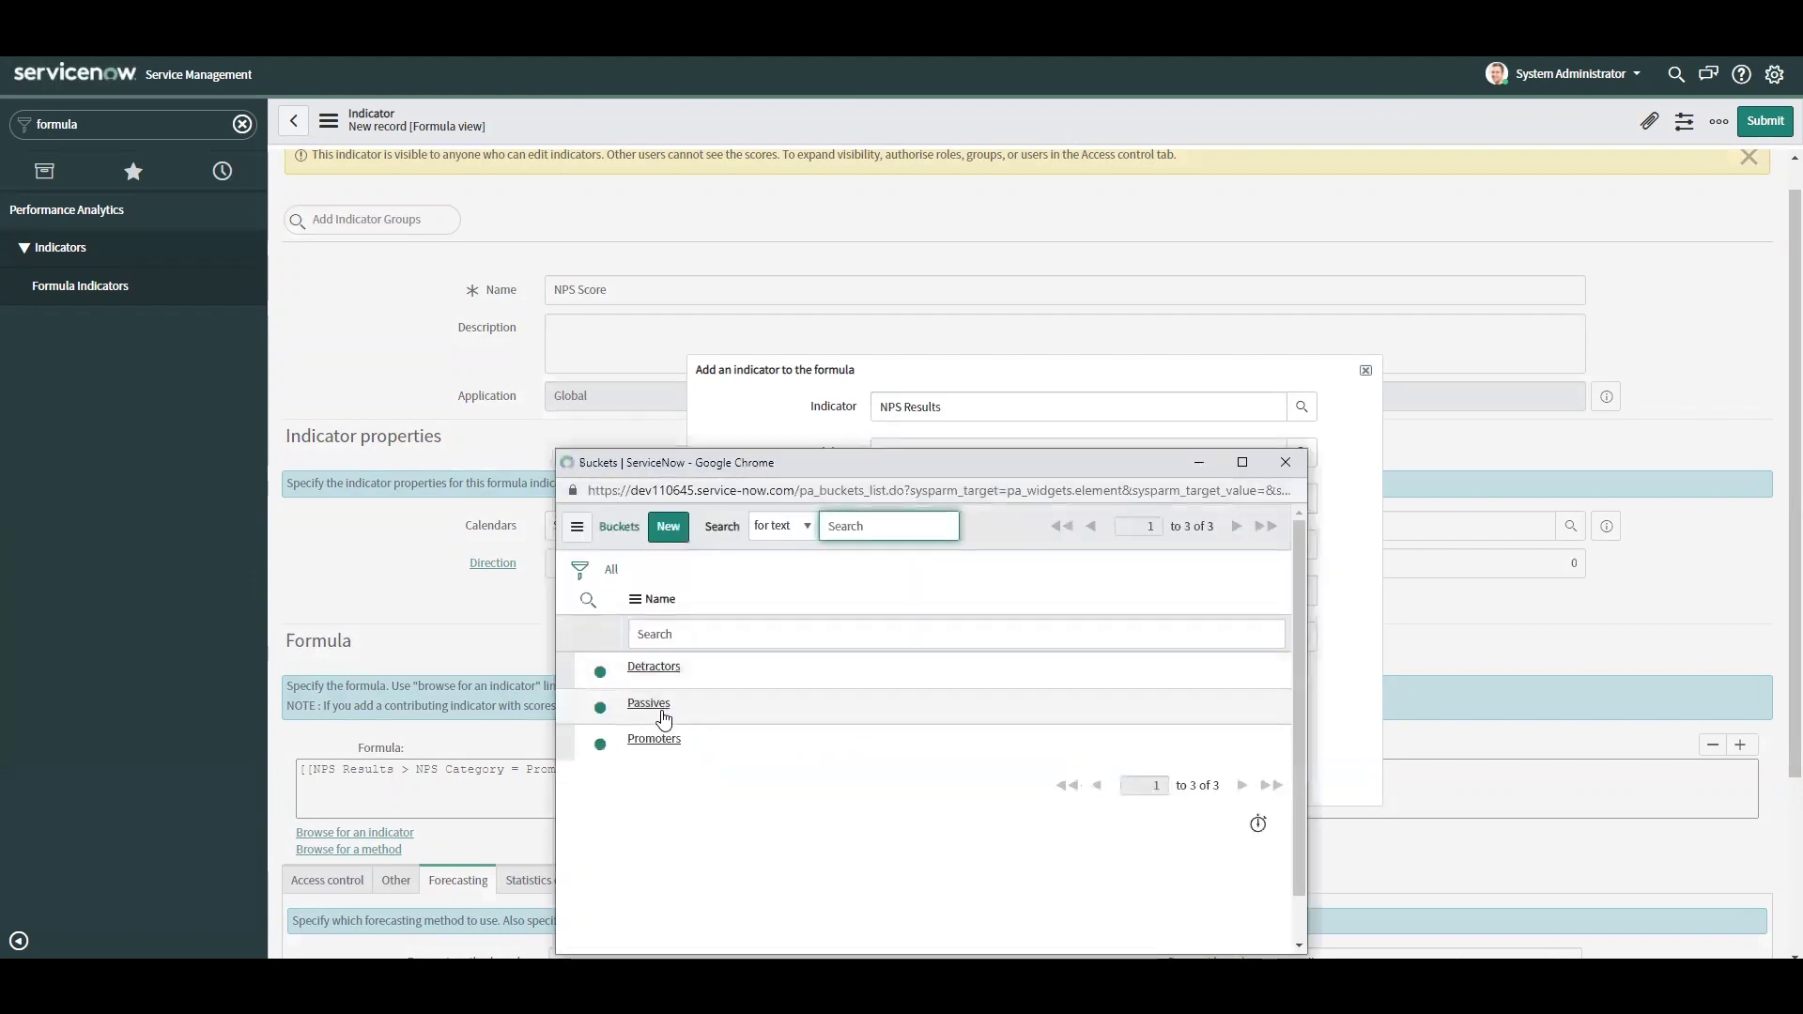
{"action": "left_click", "coordinate": [669, 671]}
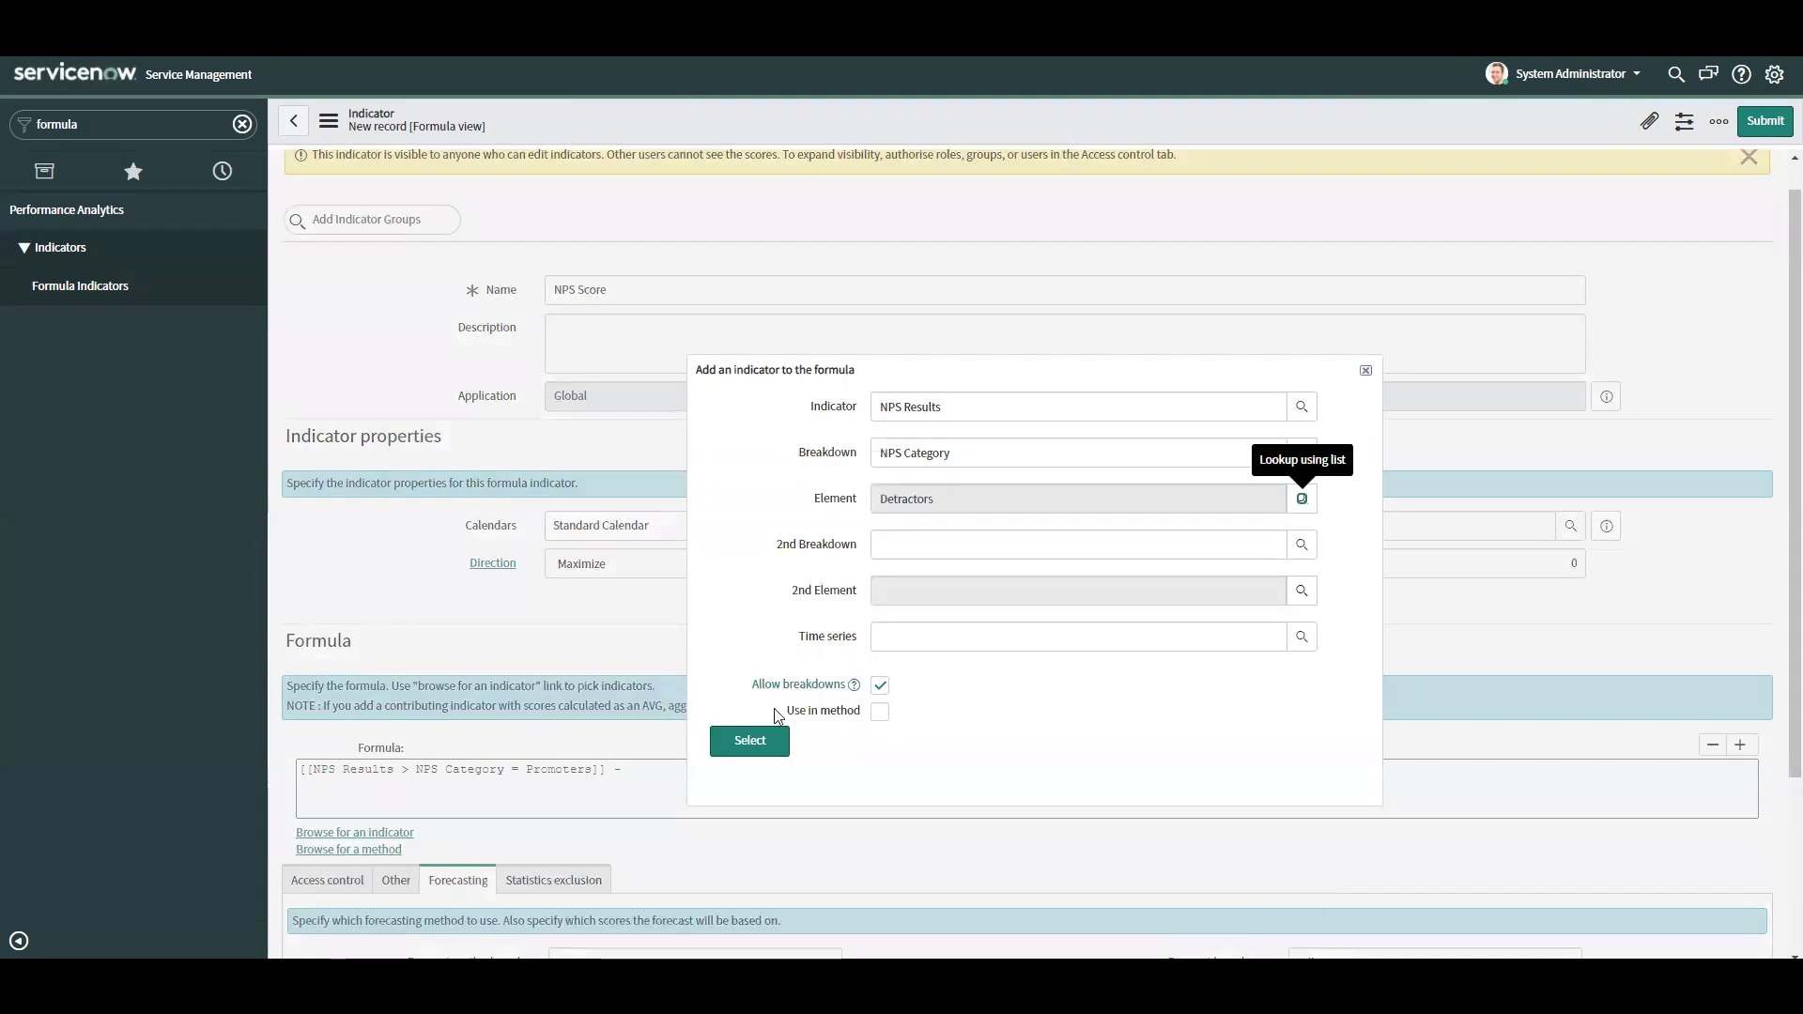
{"action": "left_click", "coordinate": [759, 742]}
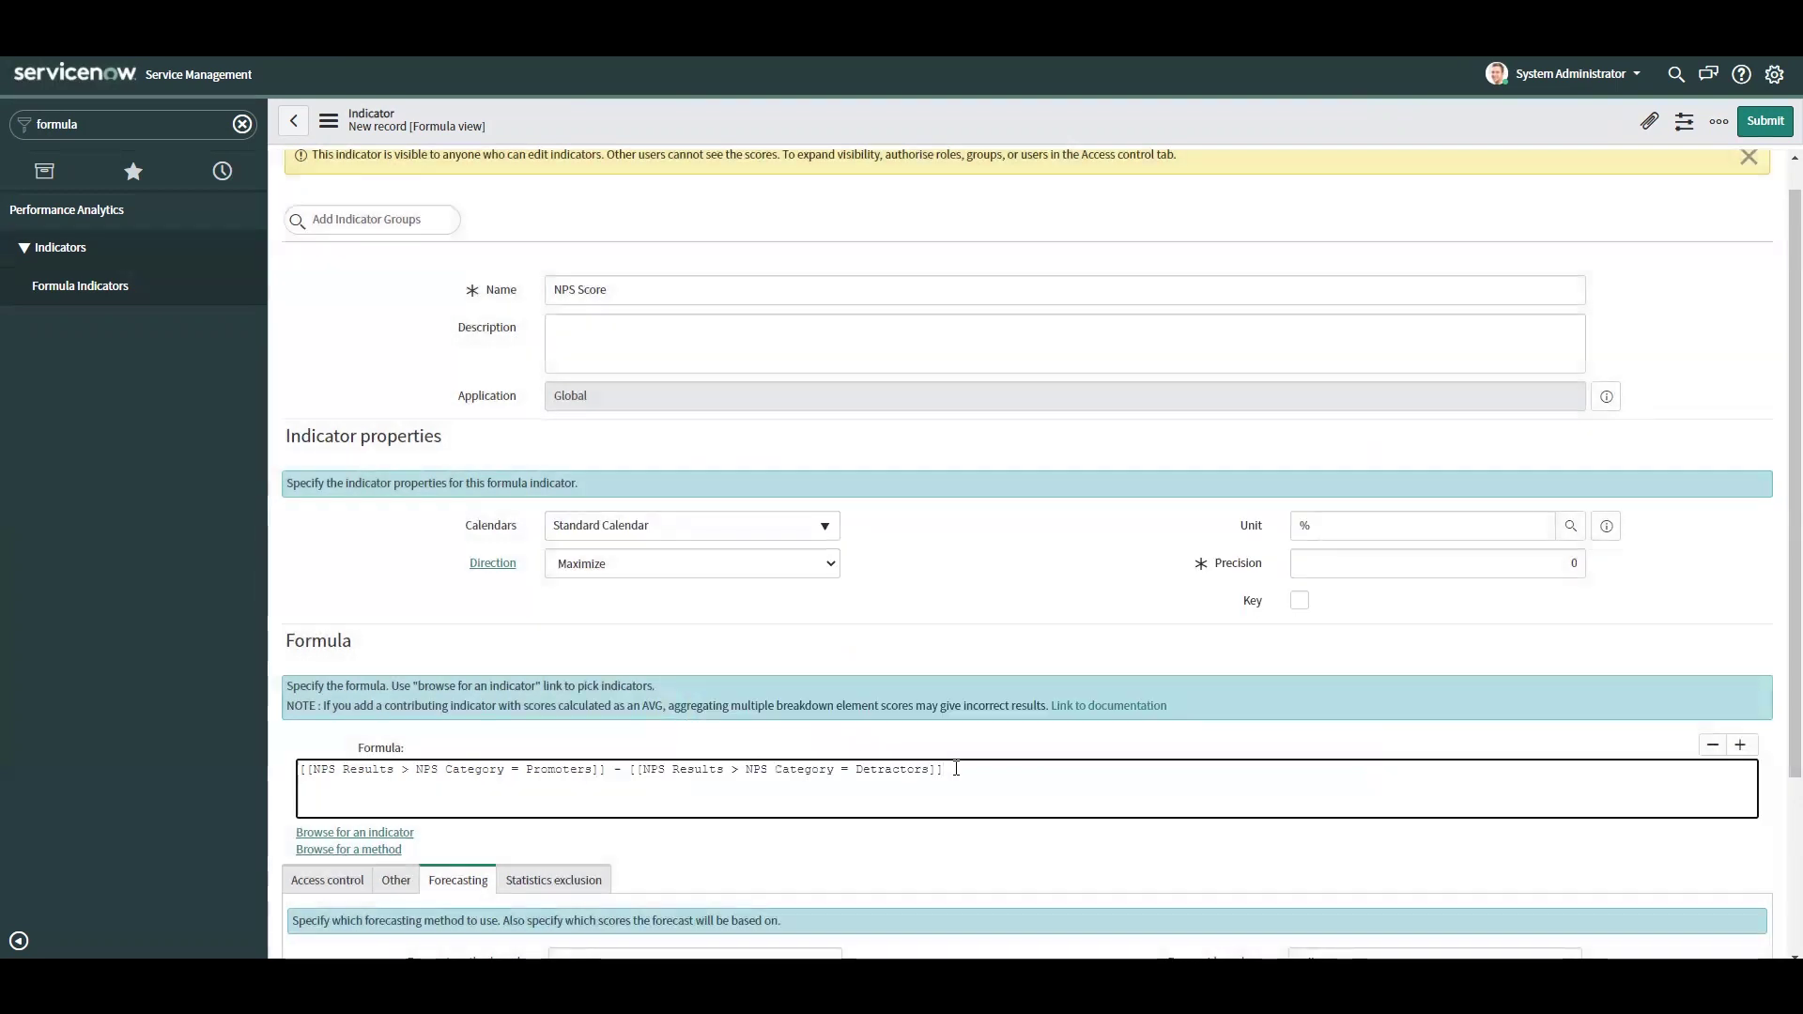
- Wrap Promoters minus Detractors in parentheses and divide by total NPS Results
{"action": "type", "text": ")"}
{"action": "left_click", "coordinate": [295, 779]}
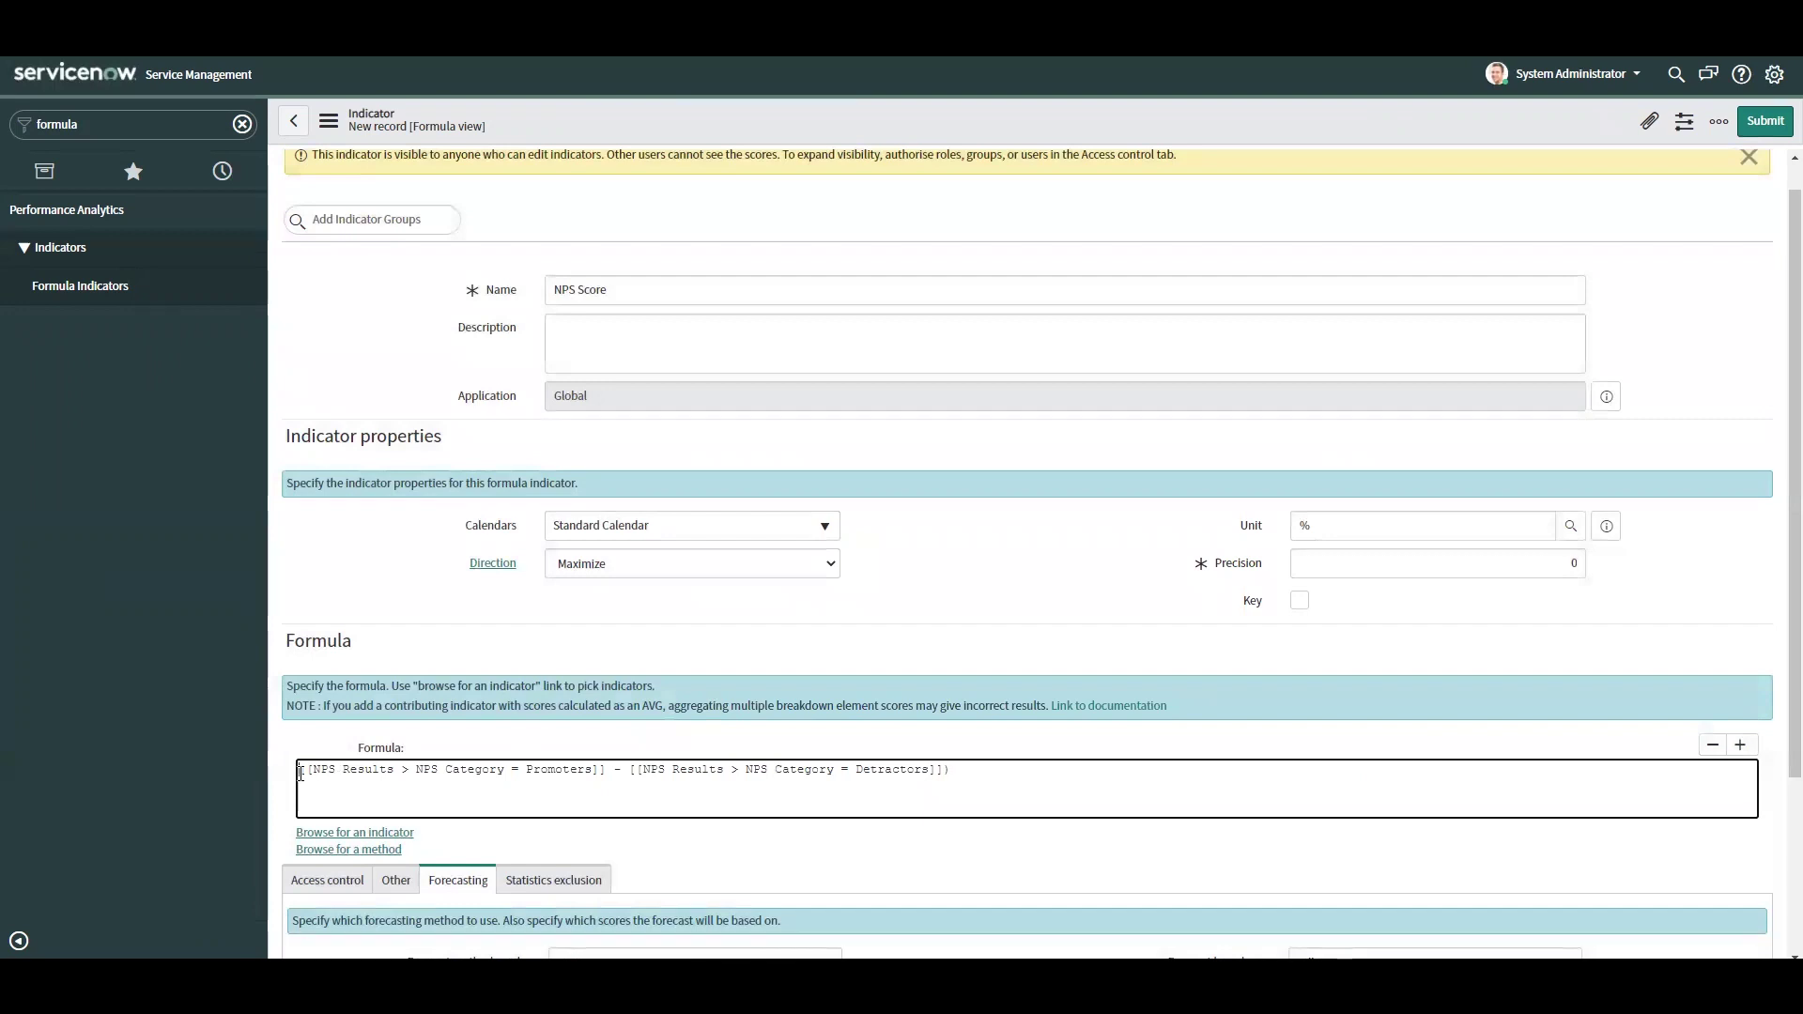
{"action": "type", "text": "("}
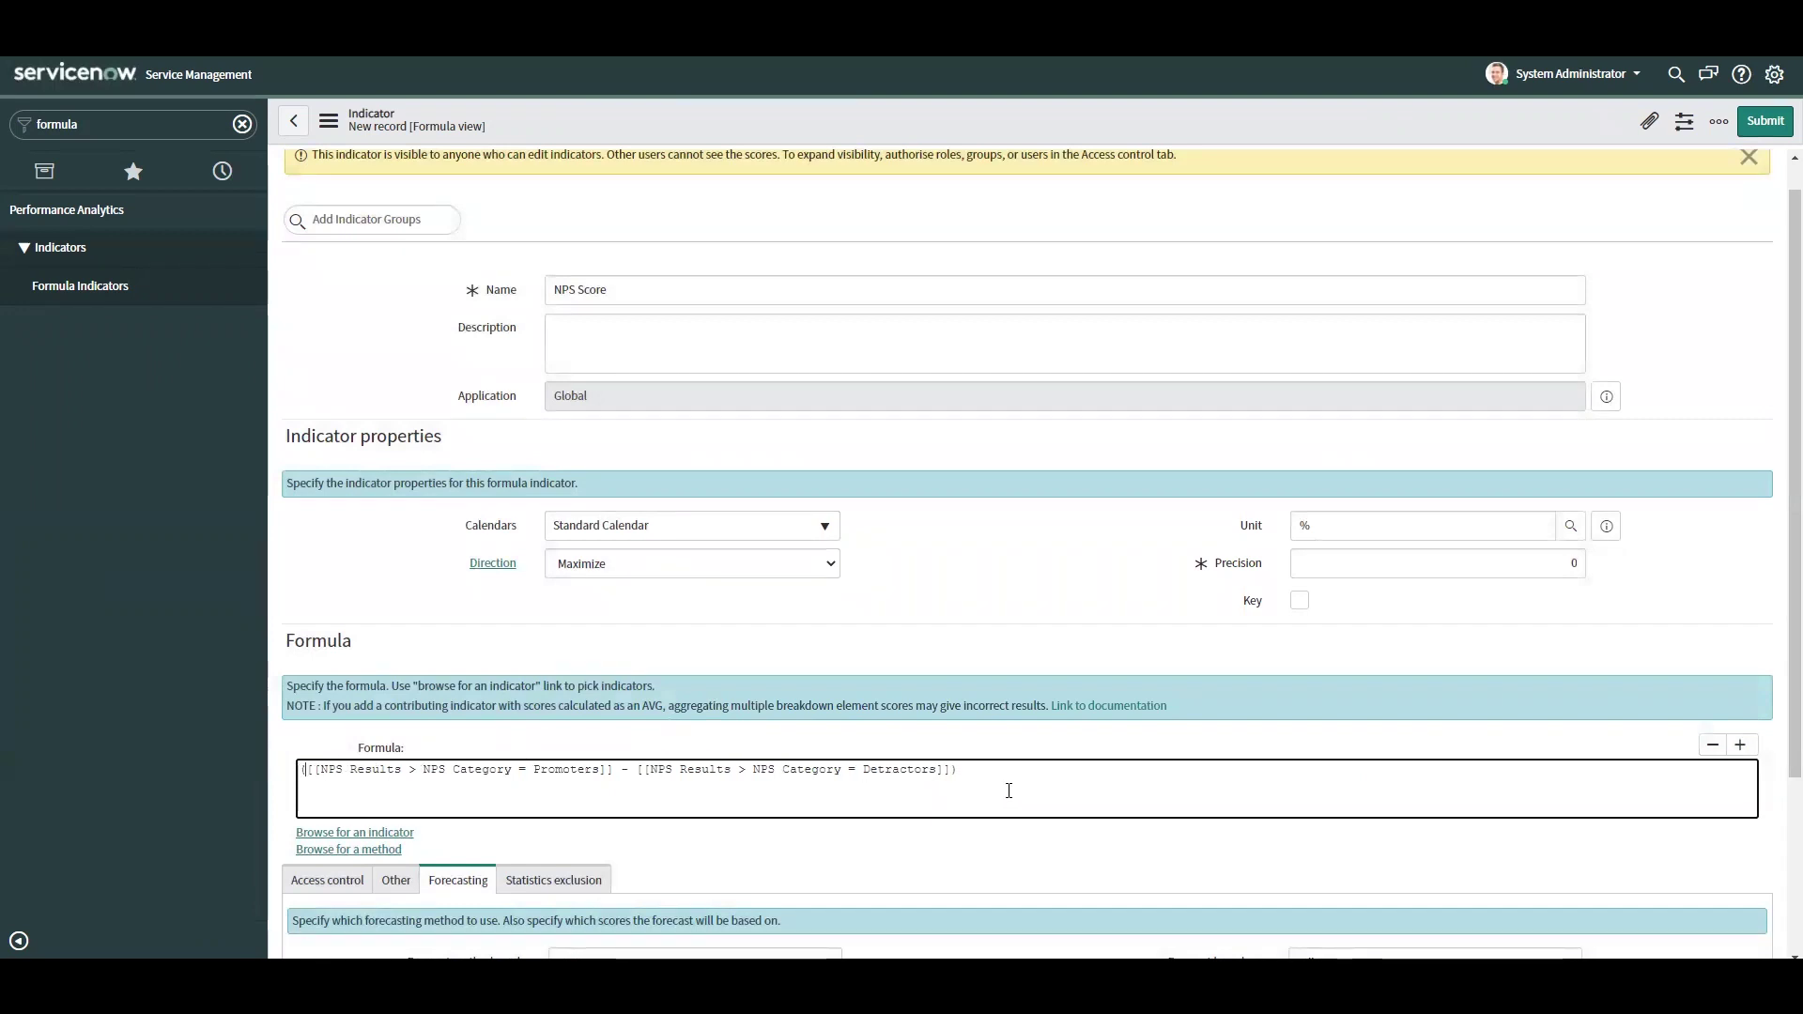
{"action": "type", "text": "/"}
{"action": "left_click", "coordinate": [399, 834]}
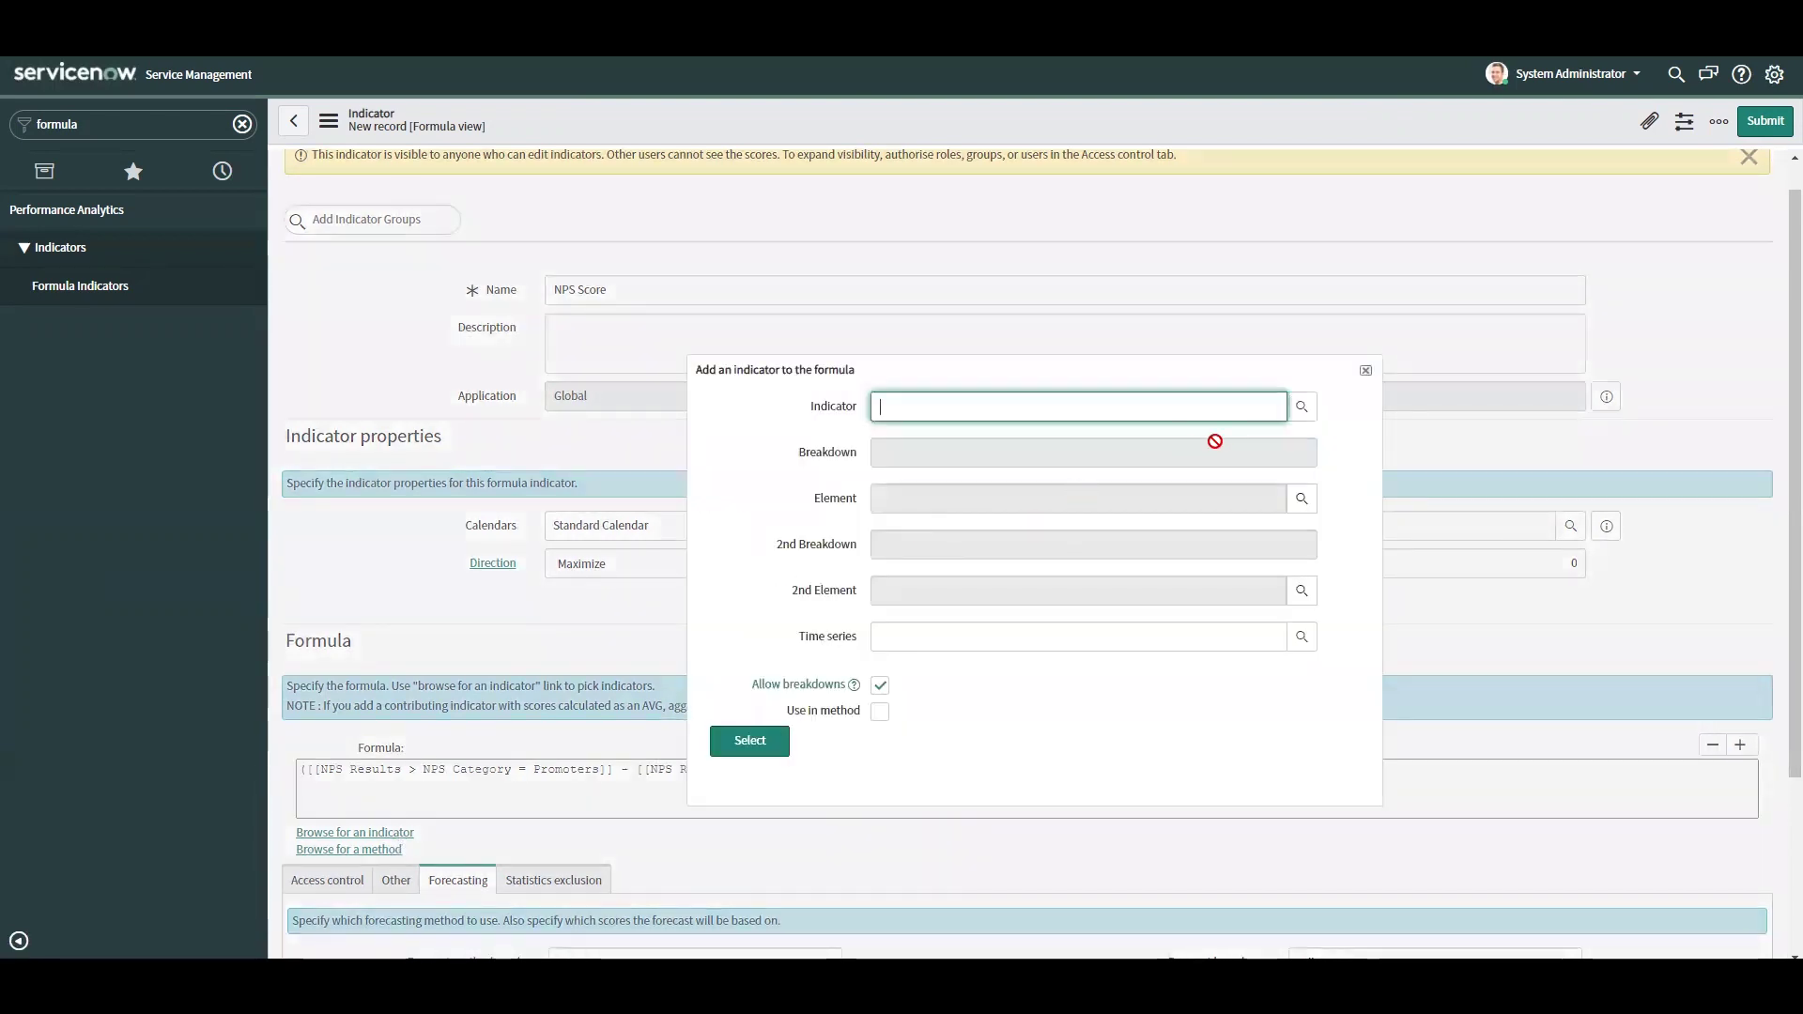
{"action": "type", "text": "n"}
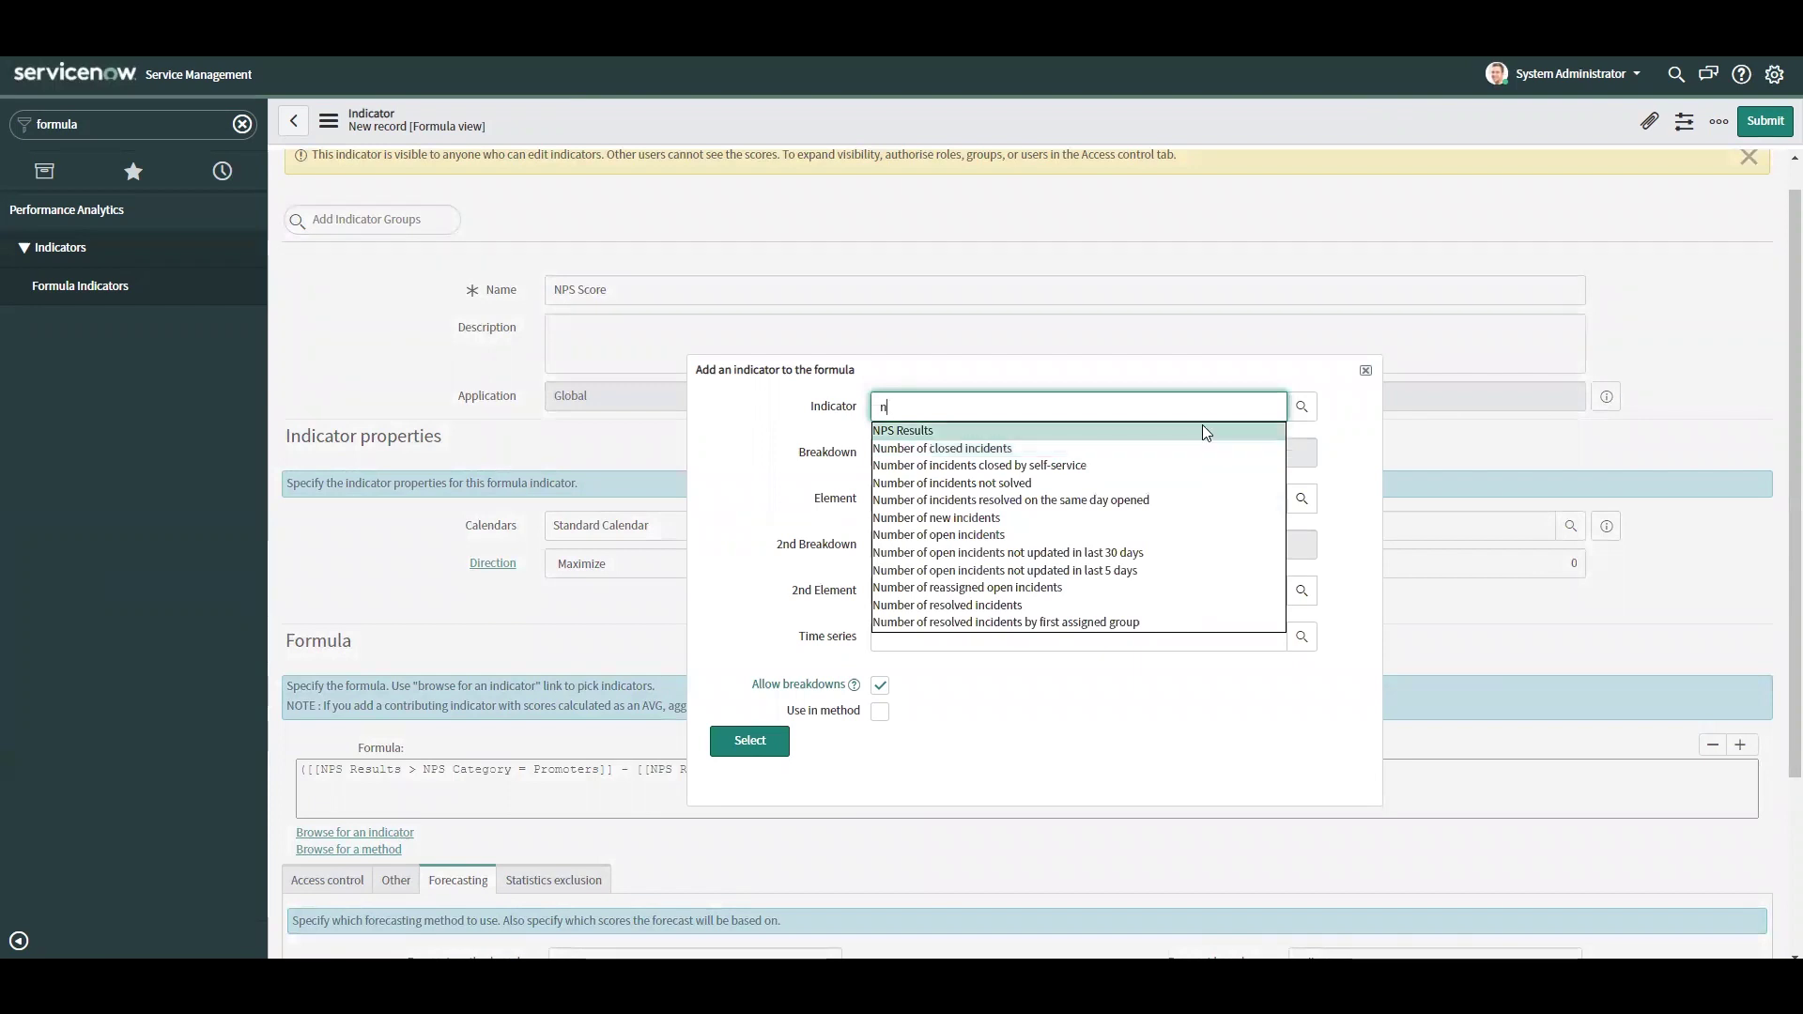
{"action": "left_click", "coordinate": [1202, 425]}
{"action": "left_click", "coordinate": [736, 749]}
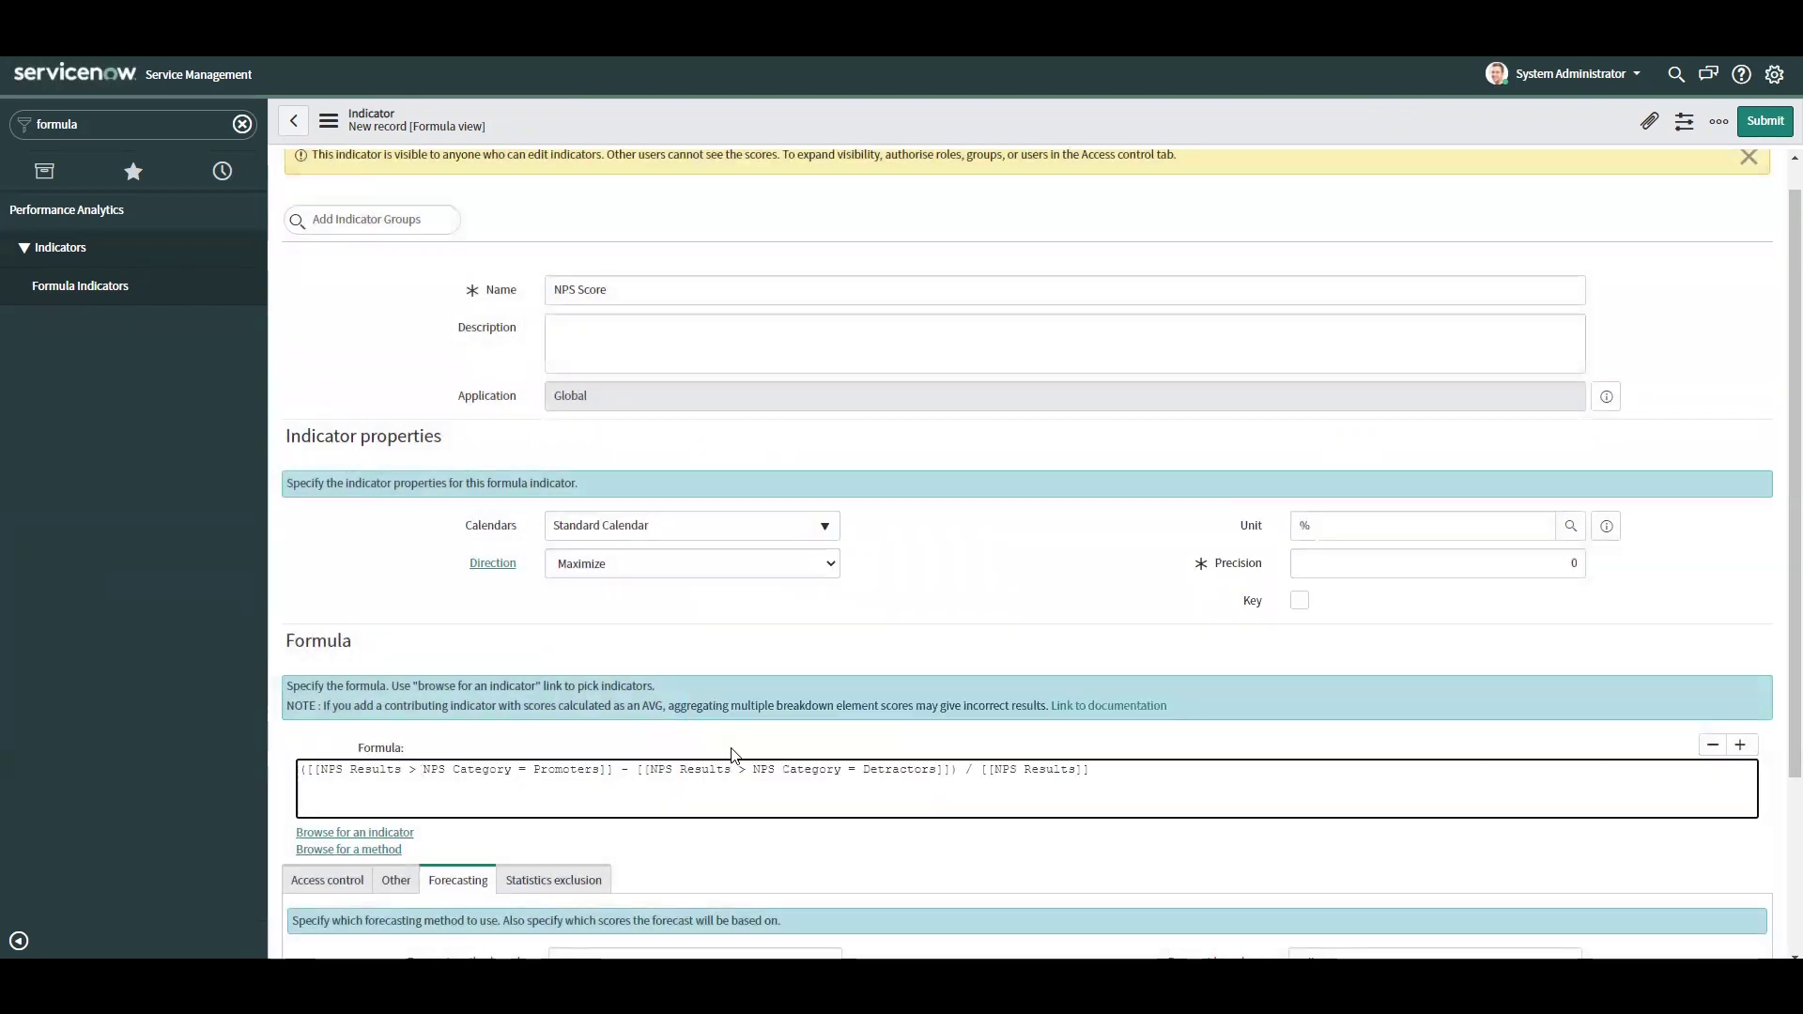
- Parenthesize the ratio, multiply it by 100, and enable Render continuous lines
{"action": "type", "text": ")"}
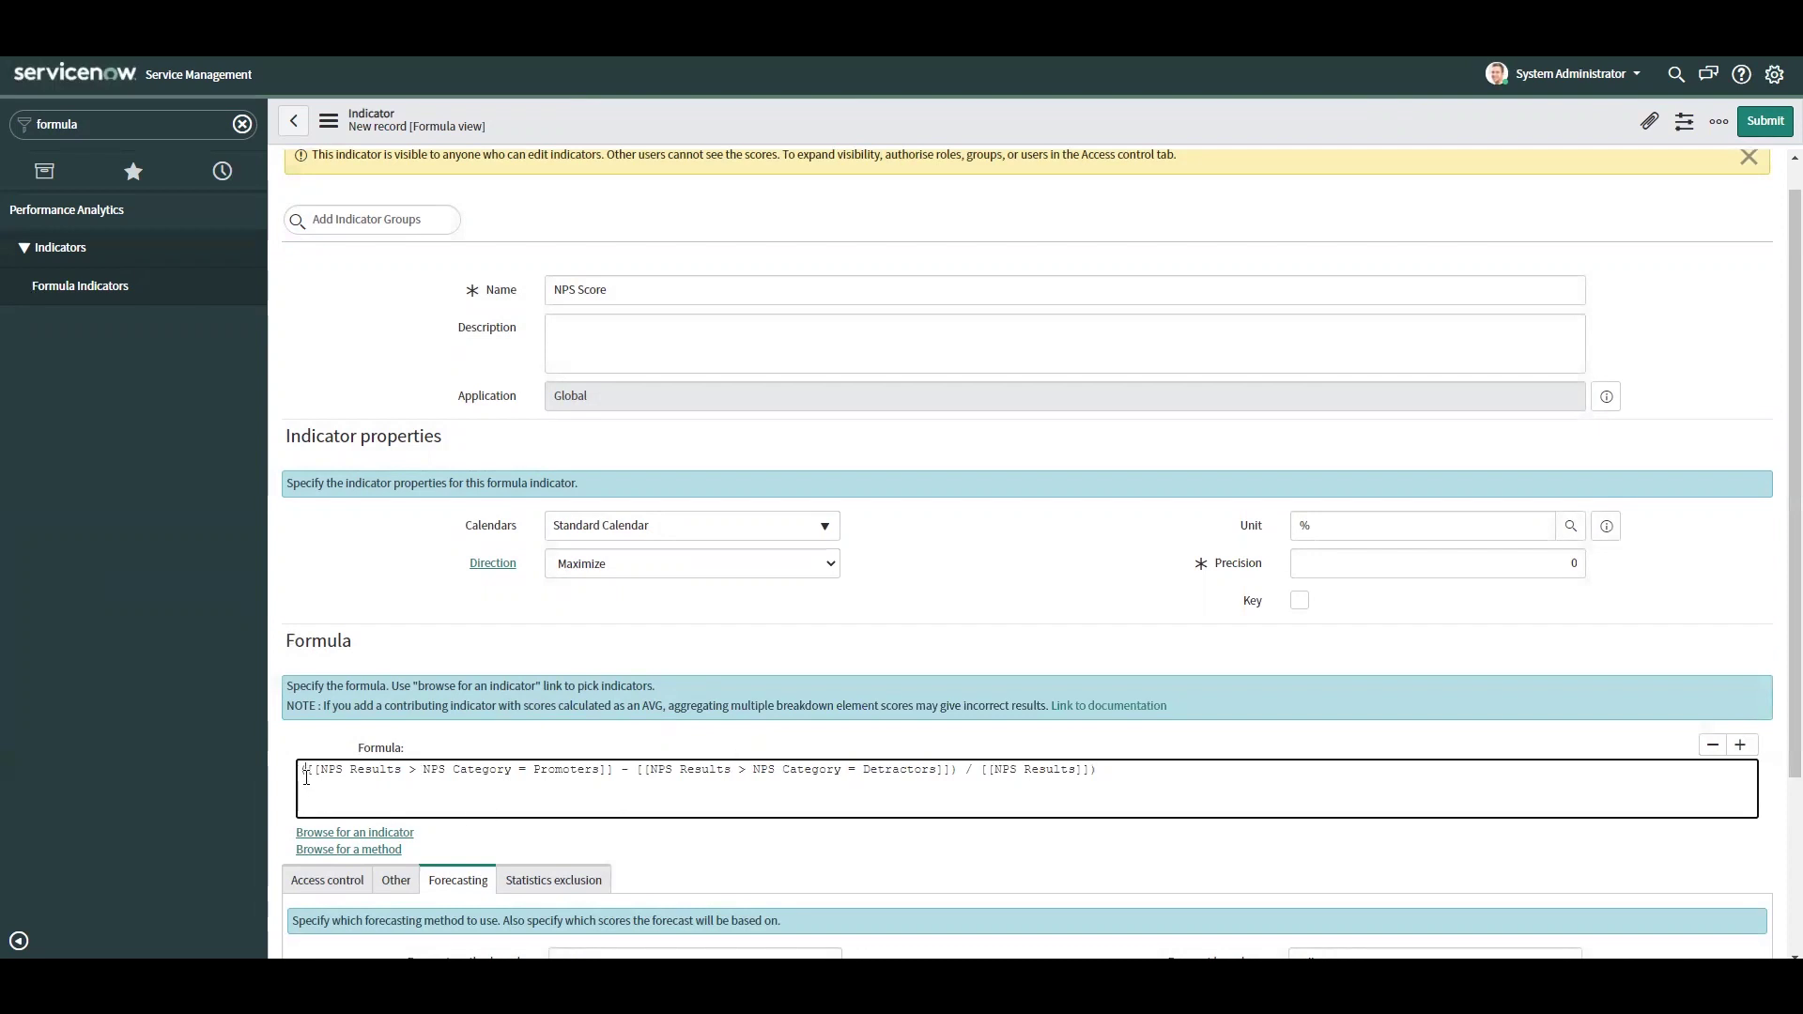
{"action": "left_click", "coordinate": [306, 772]}
{"action": "type", "text": "("}
{"action": "left_click", "coordinate": [1255, 772]}
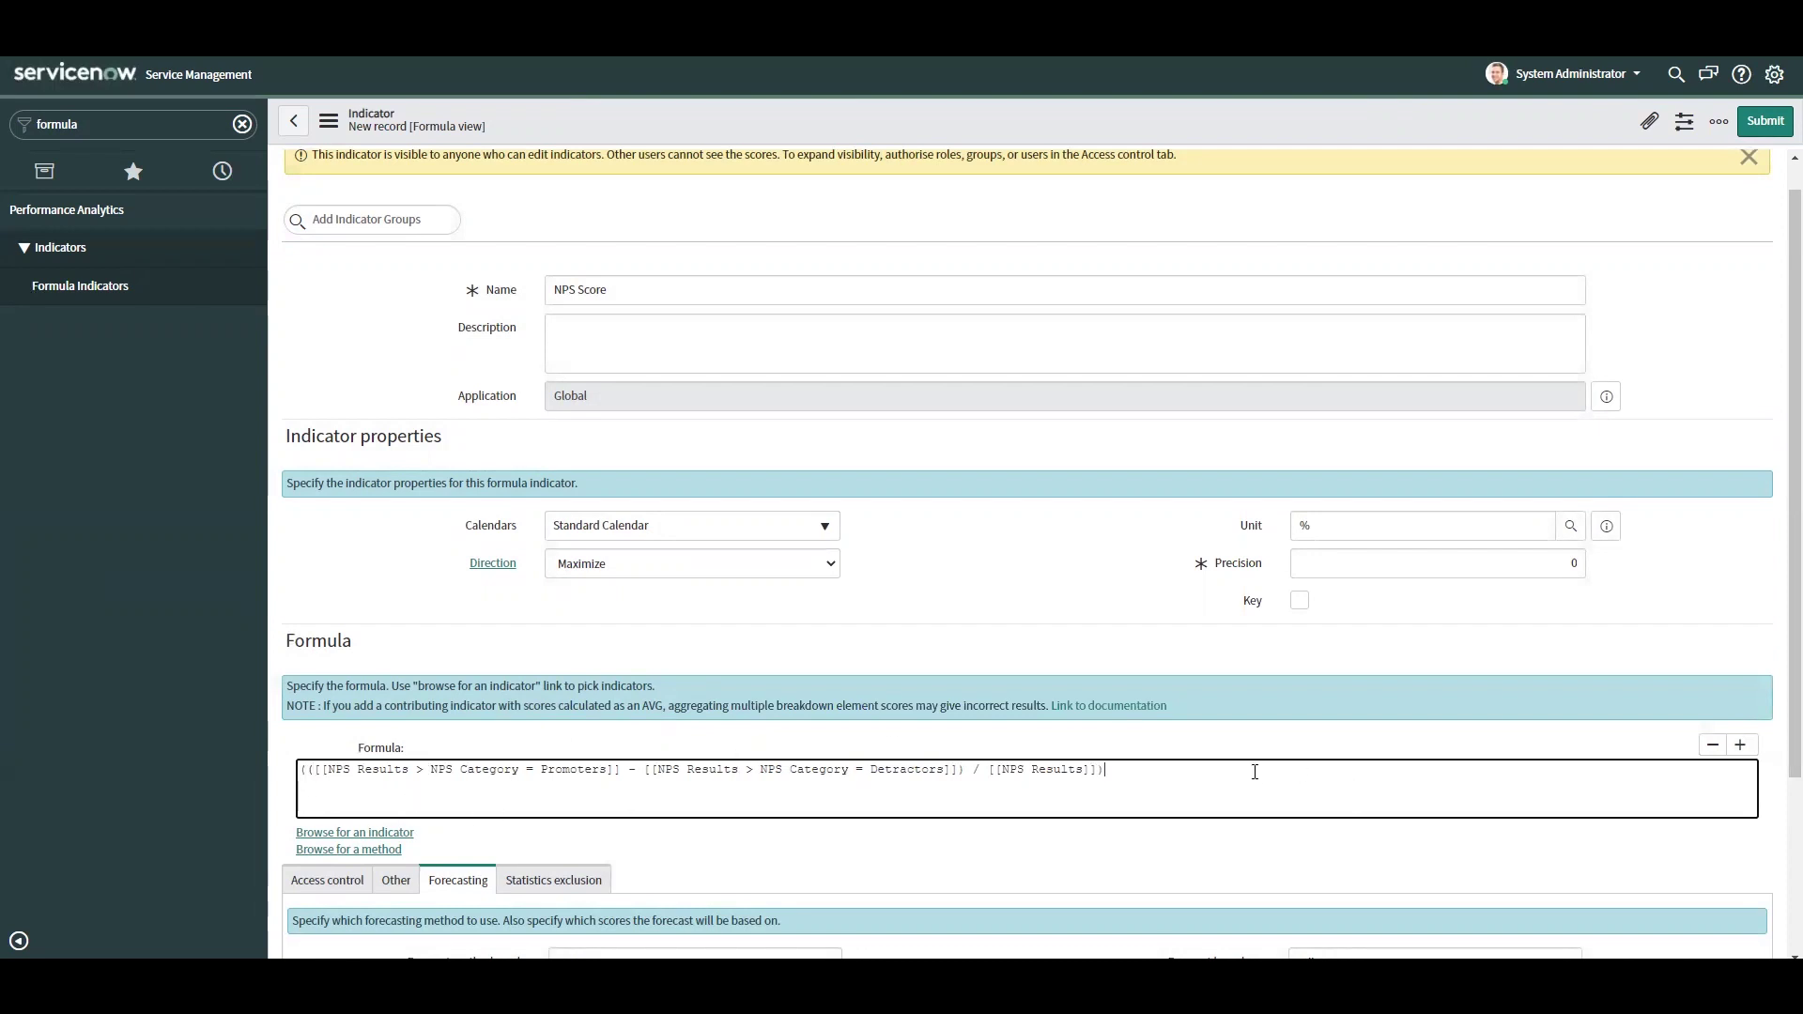
{"action": "type", "text": "*100"}
{"action": "key", "text": "Left"}
{"action": "left_click_drag", "start_coordinate": [1795, 554], "coordinate": [1778, 747]}
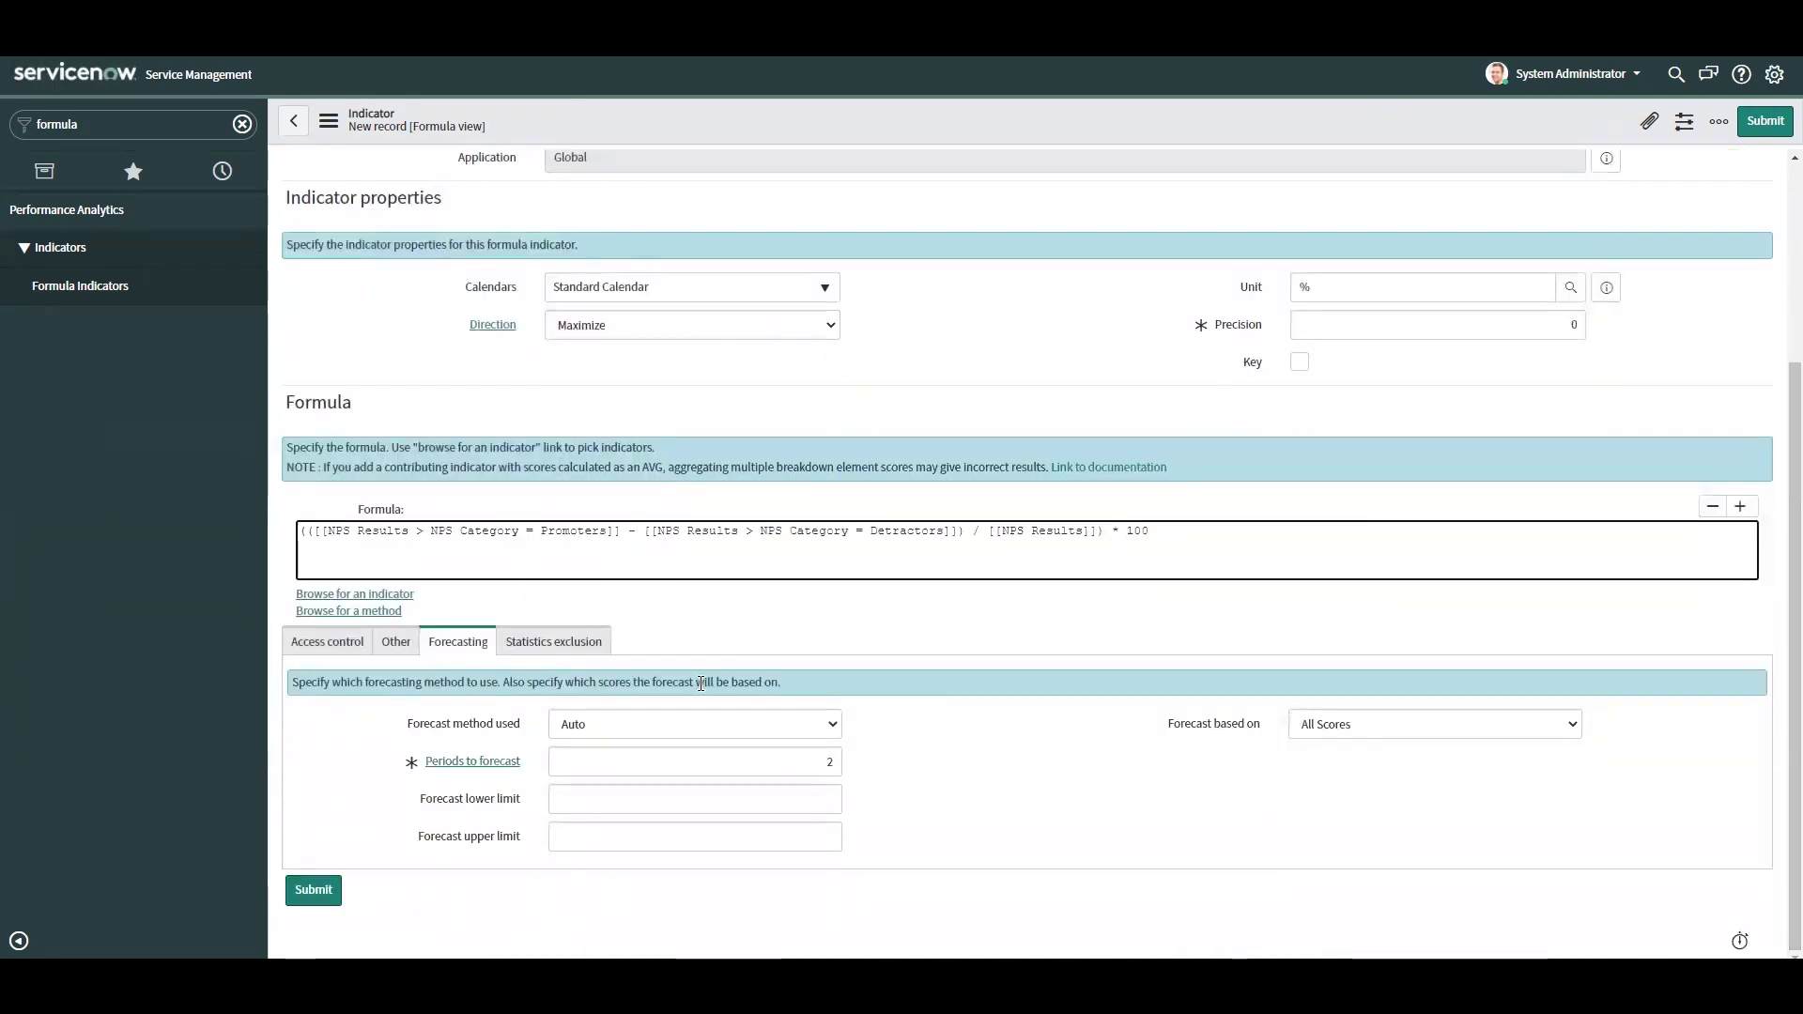
{"action": "left_click", "coordinate": [396, 641]}
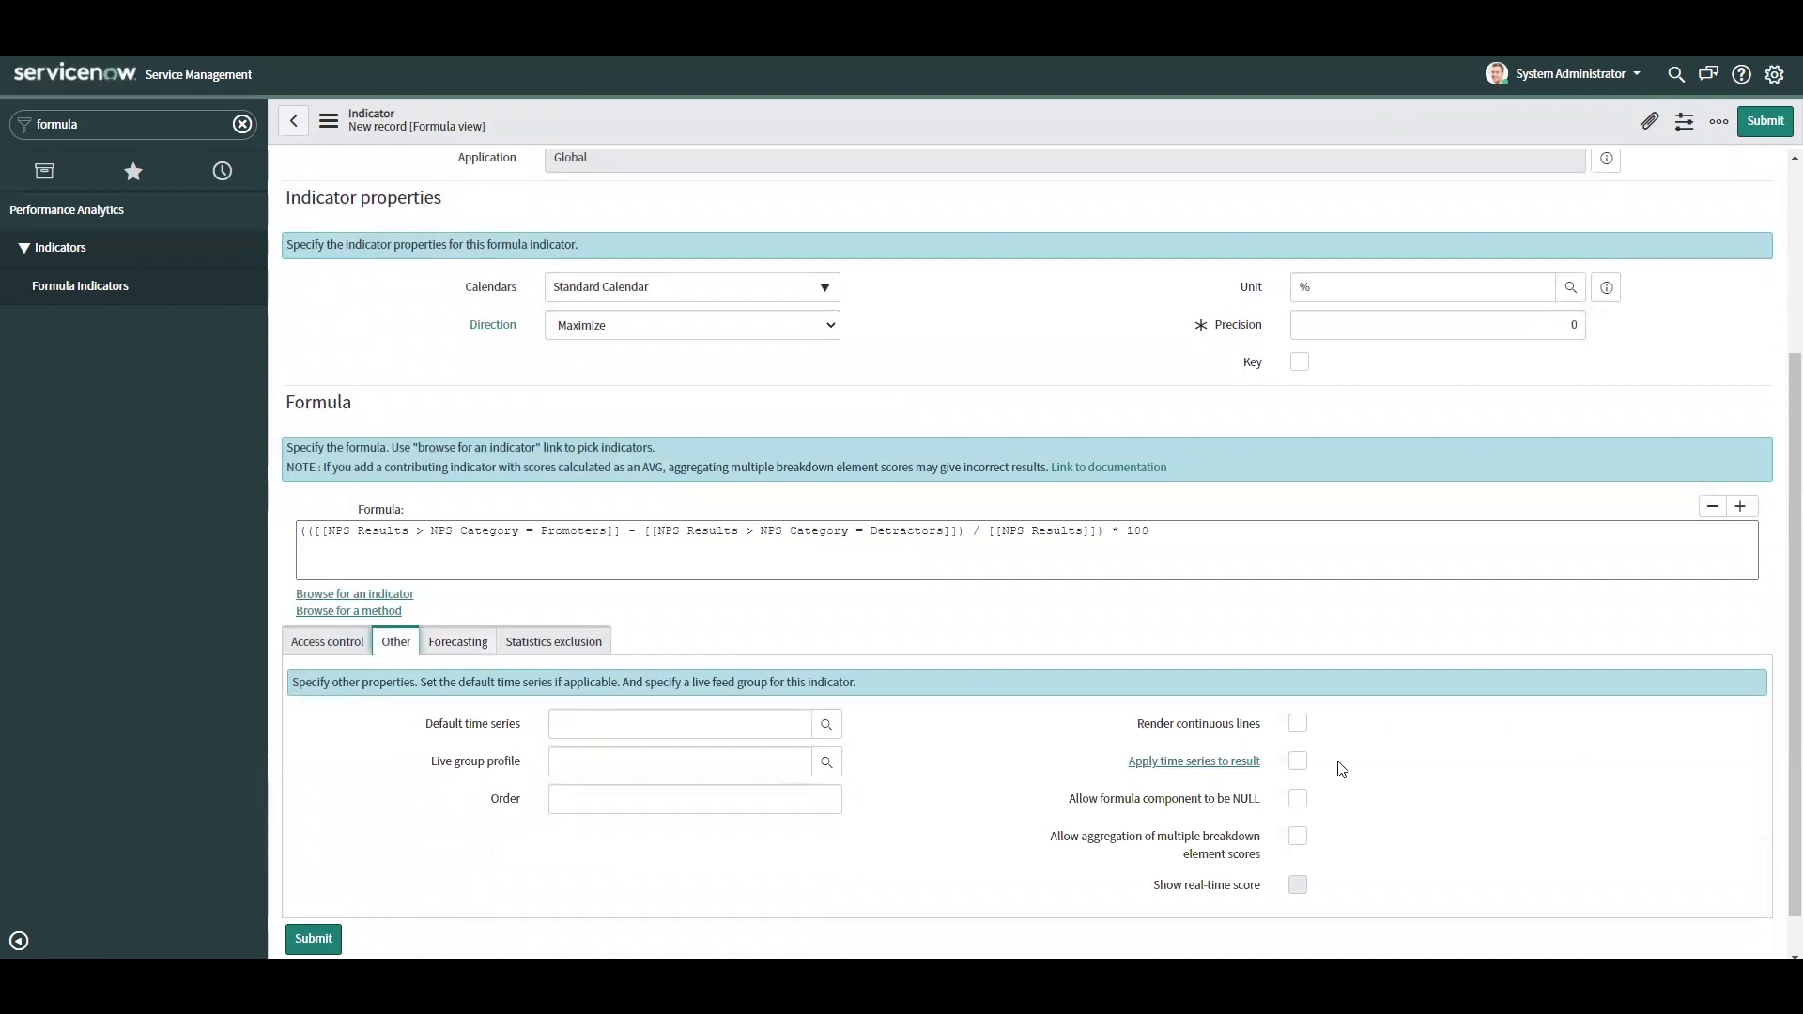
{"action": "left_click", "coordinate": [1297, 724]}
- Save the NPS Score indicator and view its 40% score for today in Analytics Hub
{"action": "right_click", "coordinate": [877, 123]}
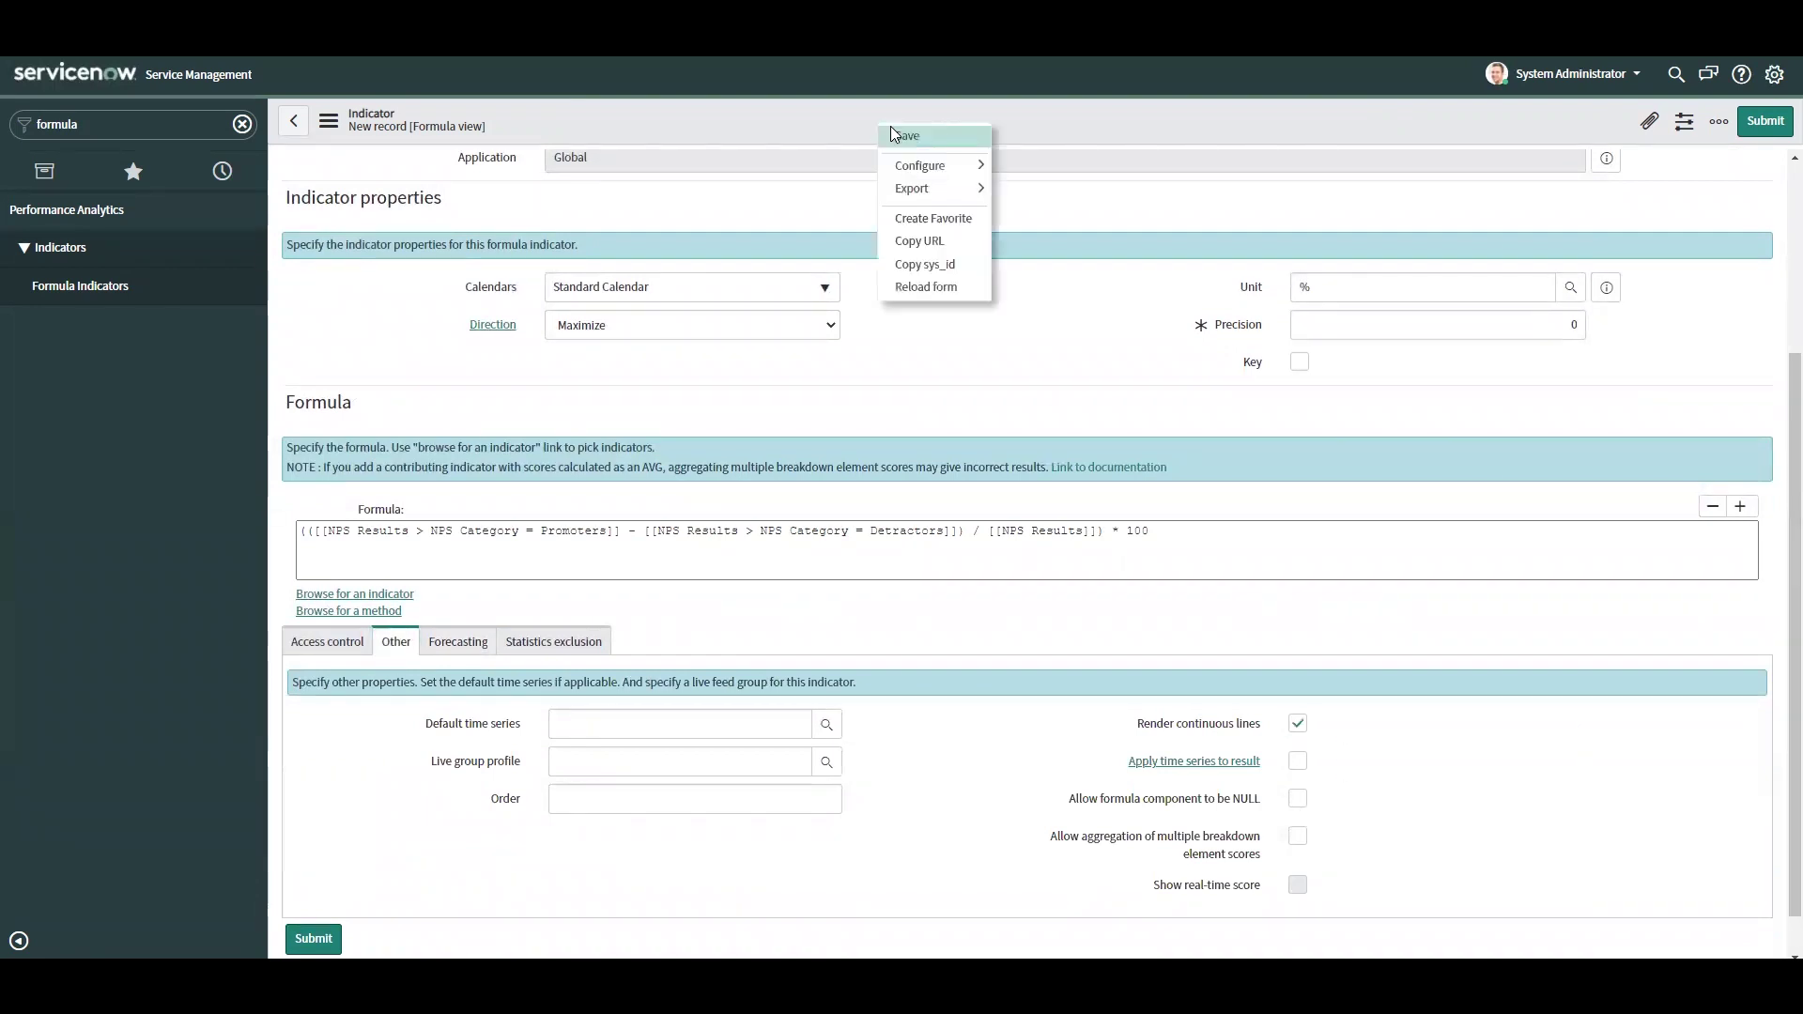
{"action": "left_click", "coordinate": [894, 130]}
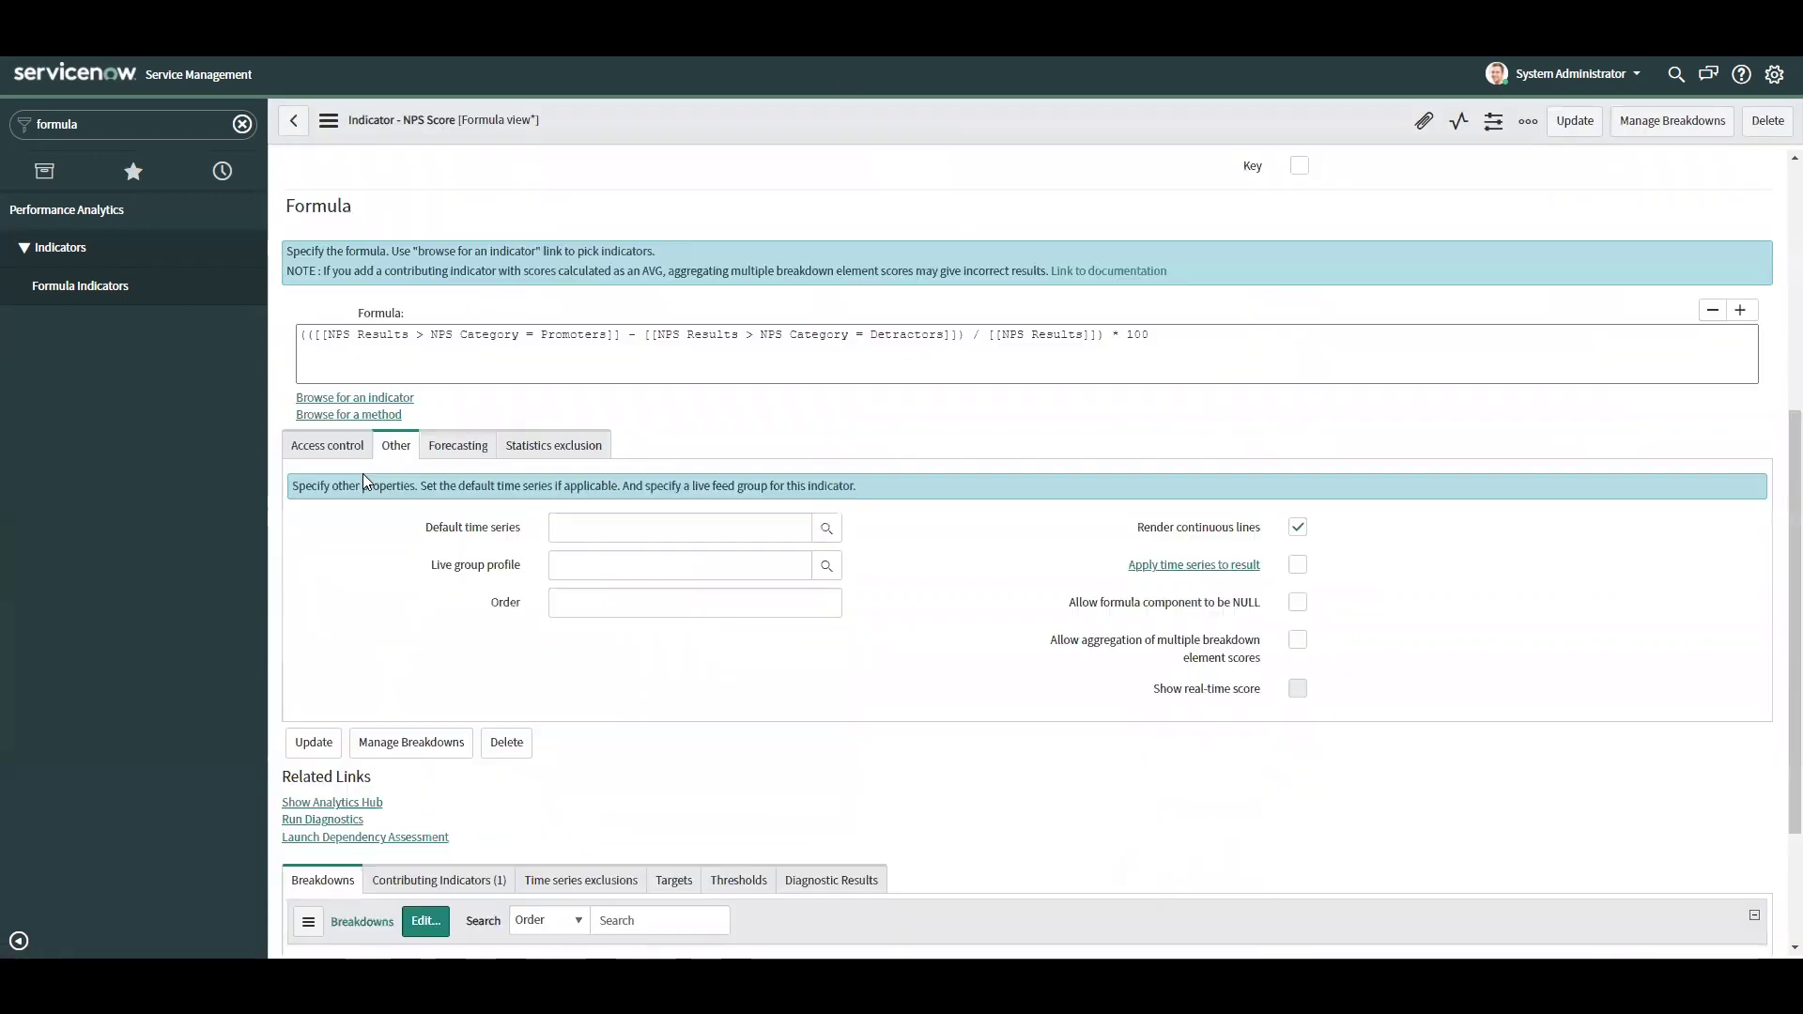
{"action": "left_click", "coordinate": [368, 803]}
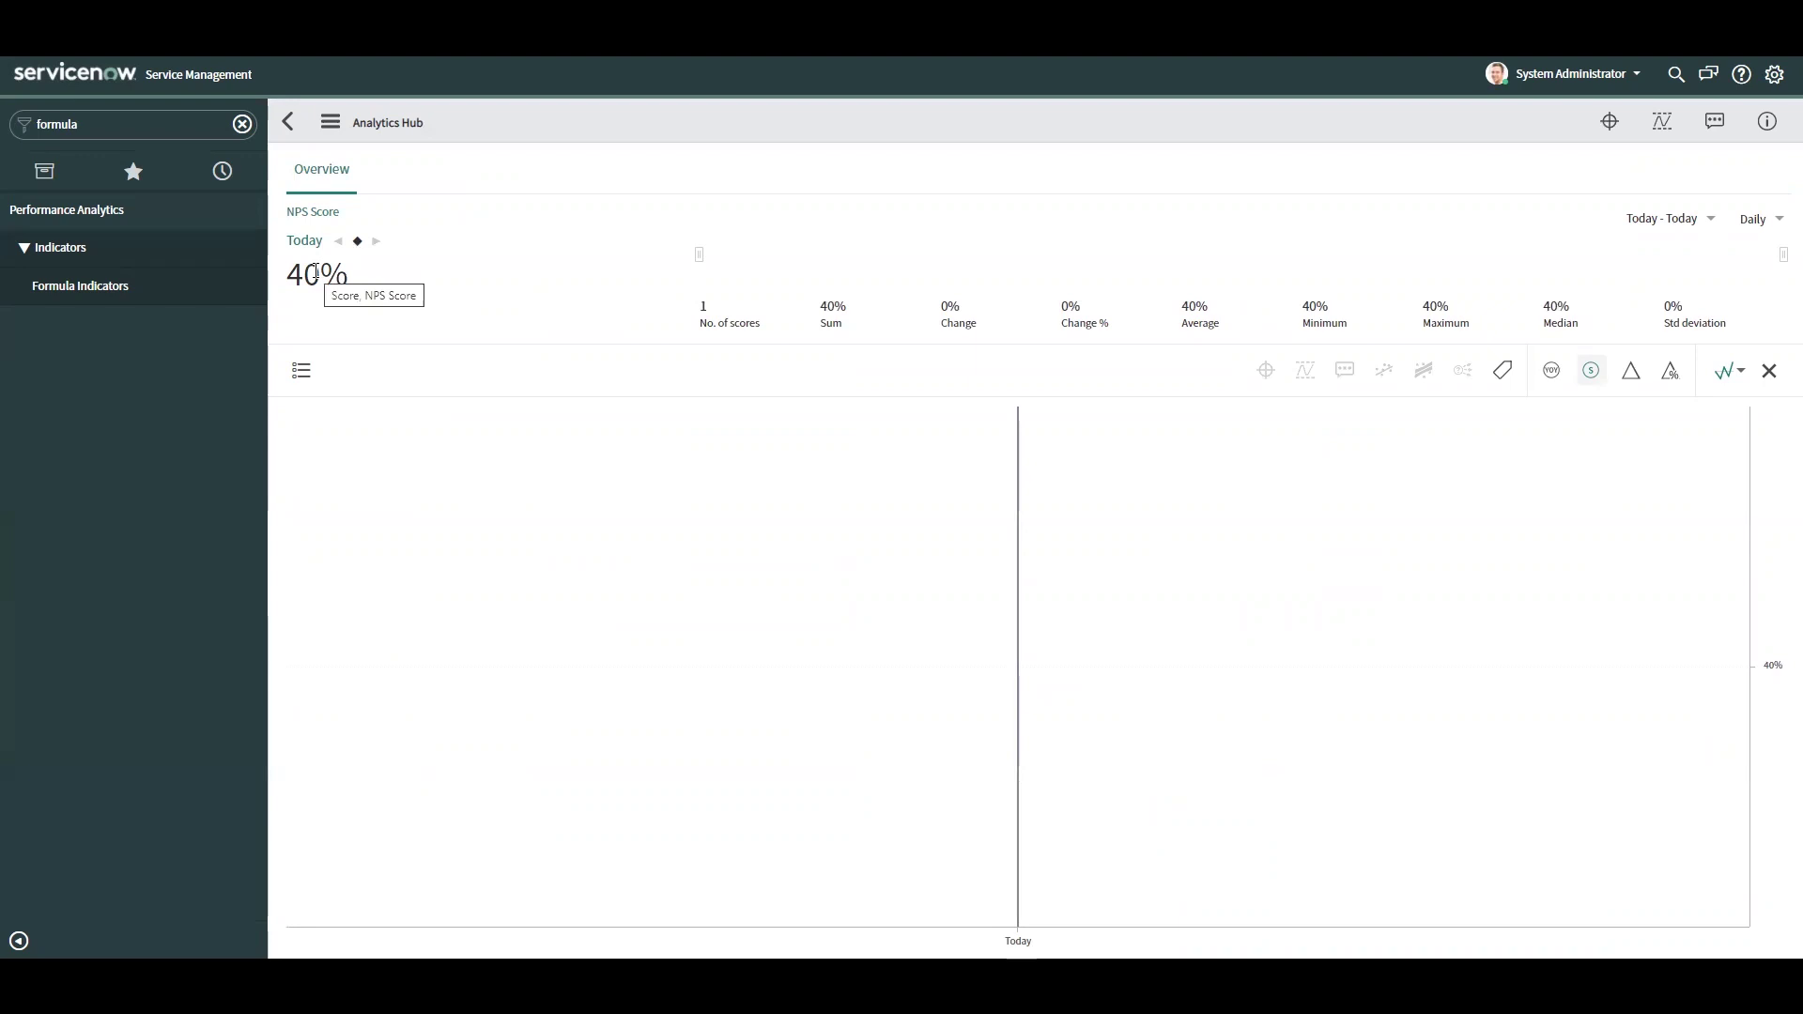
{"action": "mouse_move", "coordinate": [813, 672]}
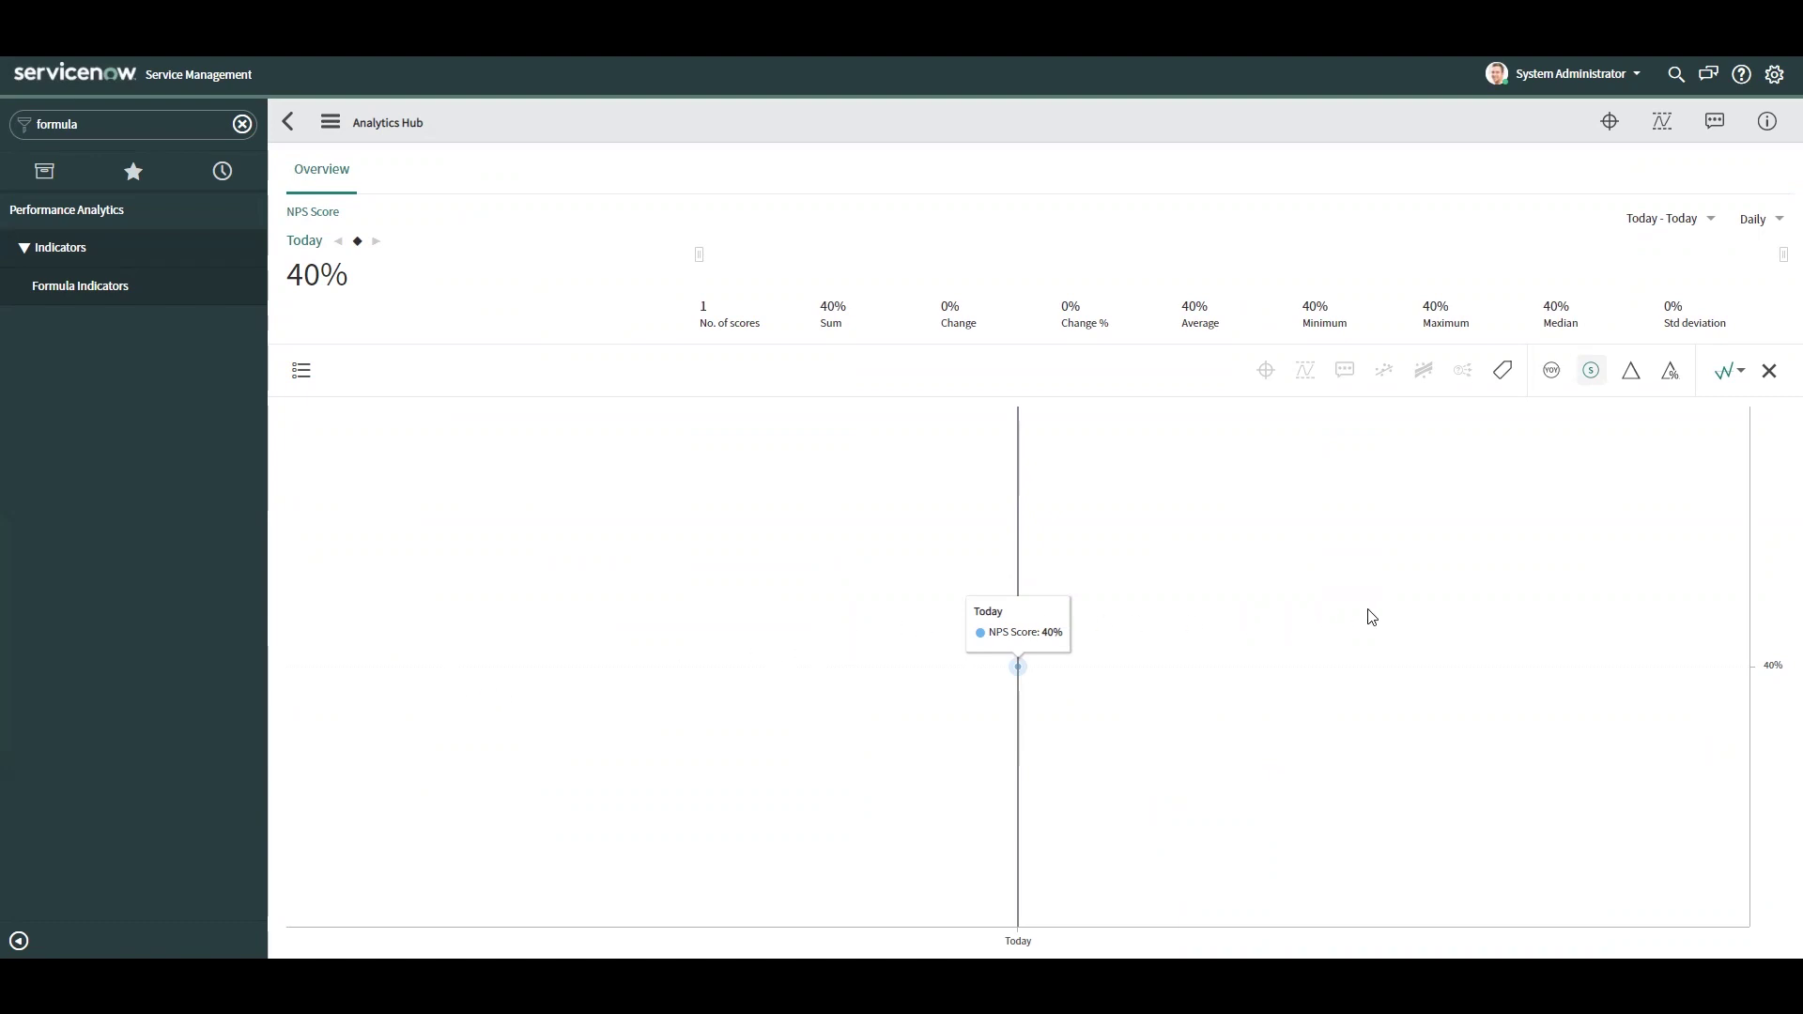
{"action": "left_click", "coordinate": [222, 170]}
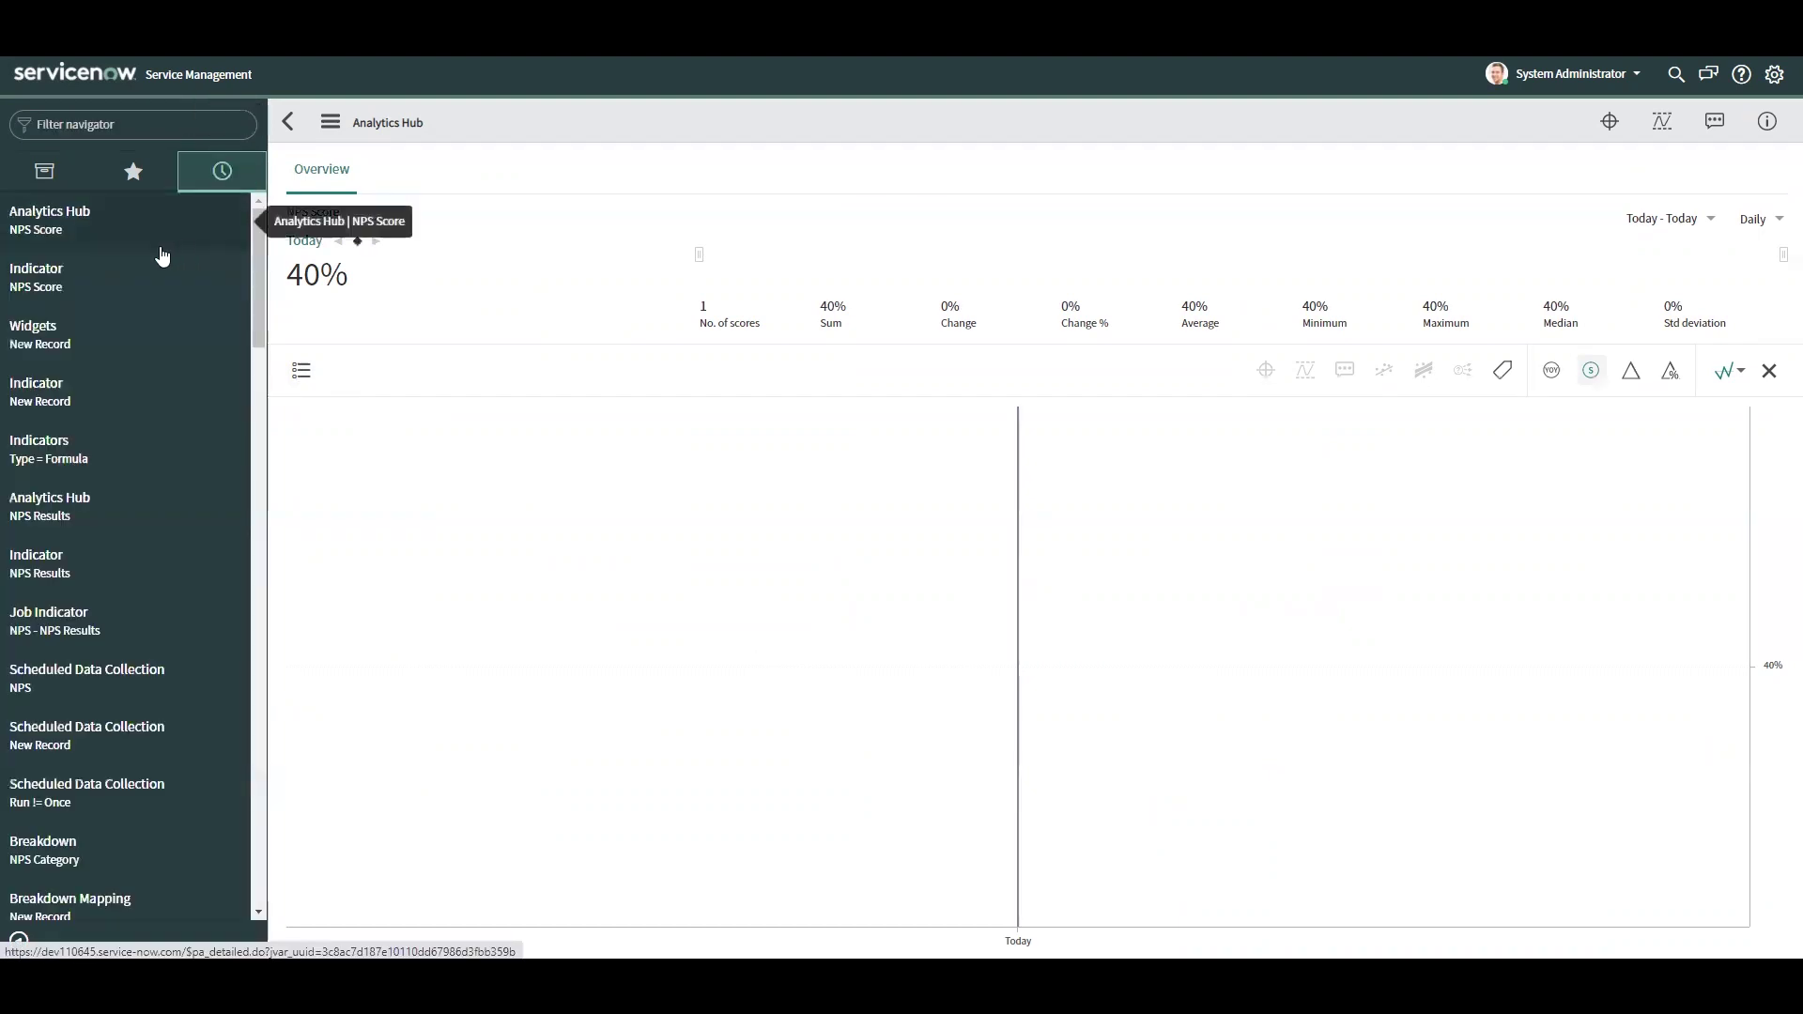
- Tick Collect breakdown matrix on the NPS Results indicator, opened from History
{"action": "left_click", "coordinate": [77, 562]}
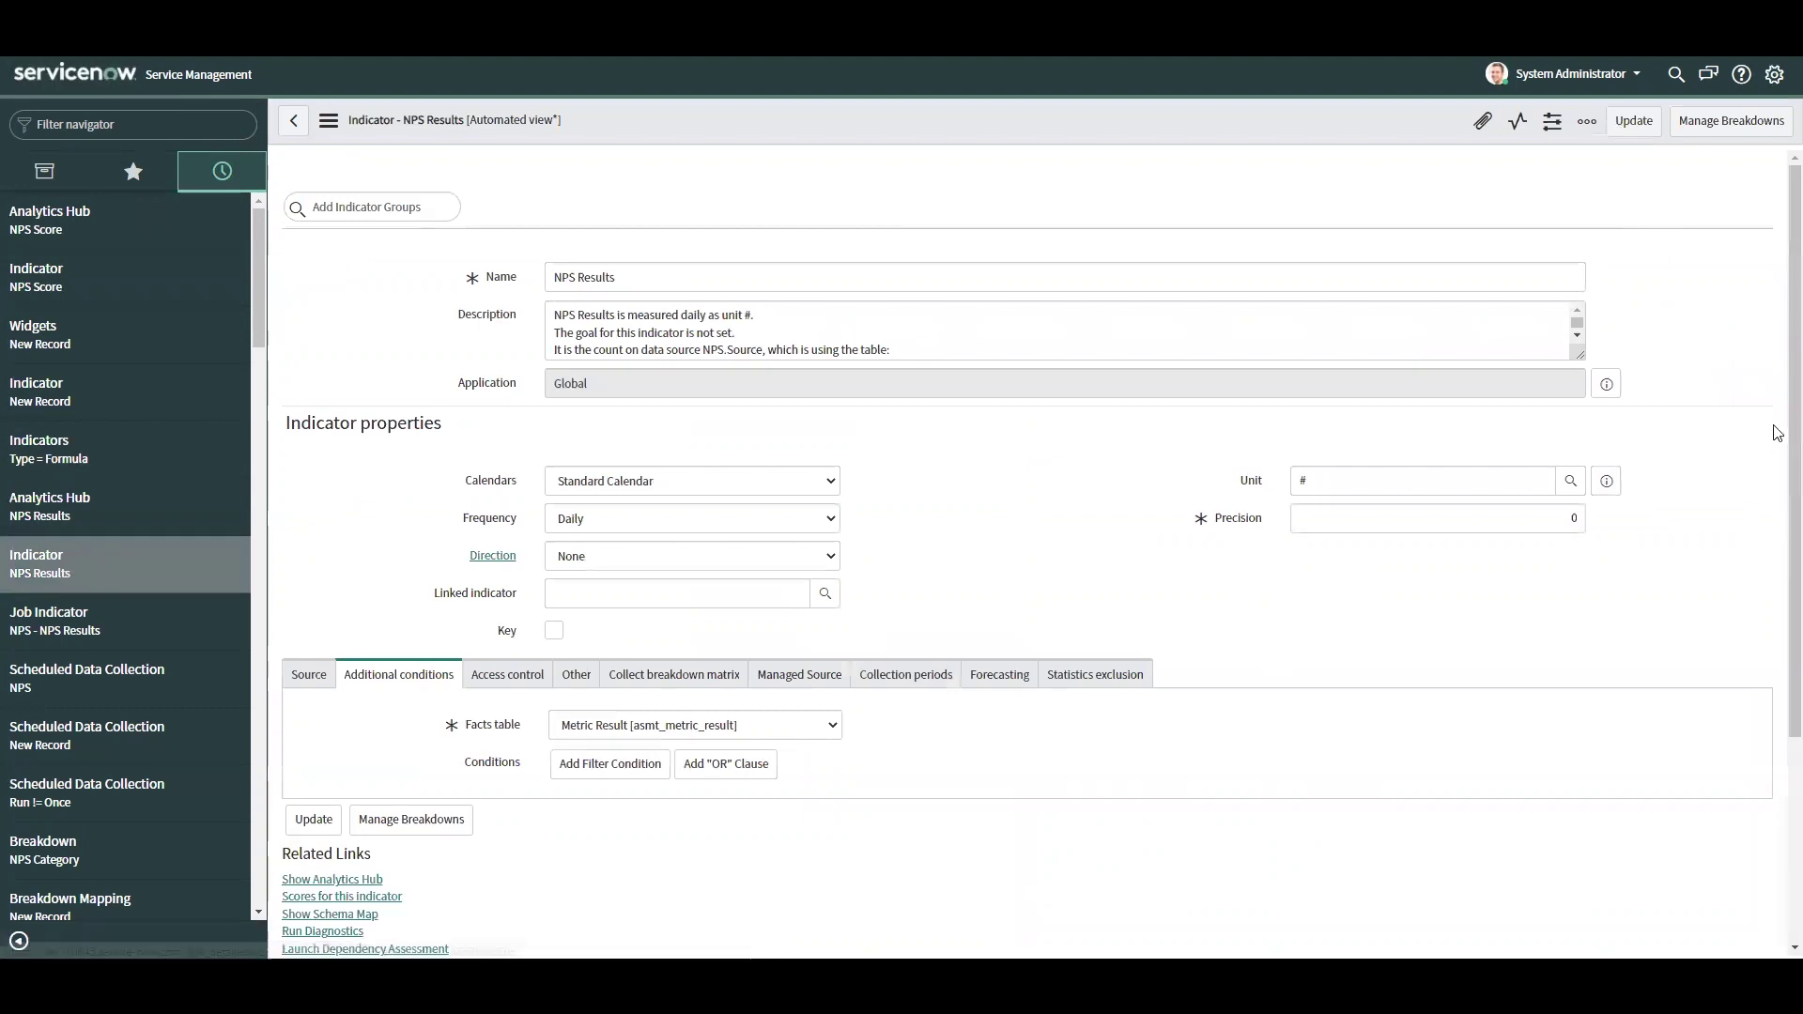
{"action": "scroll", "coordinate": [1775, 652], "scroll_direction": "down", "scroll_amount": 3}
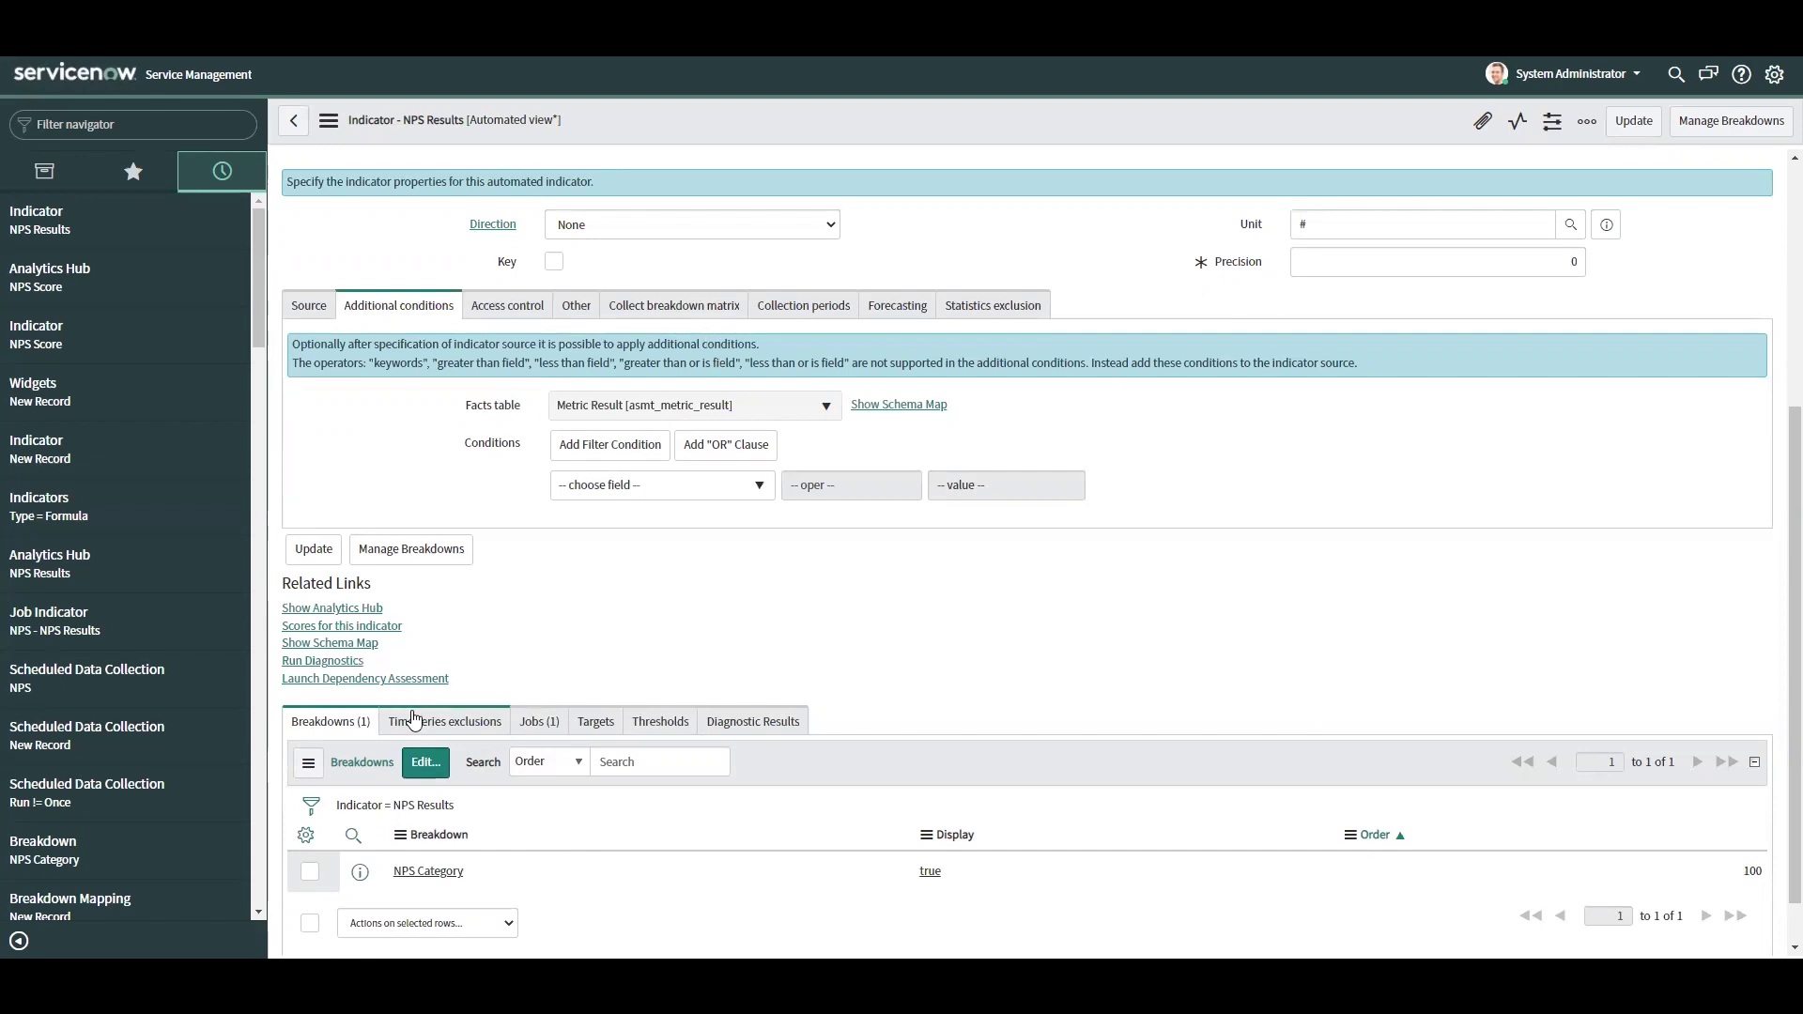
{"action": "left_click", "coordinate": [721, 310]}
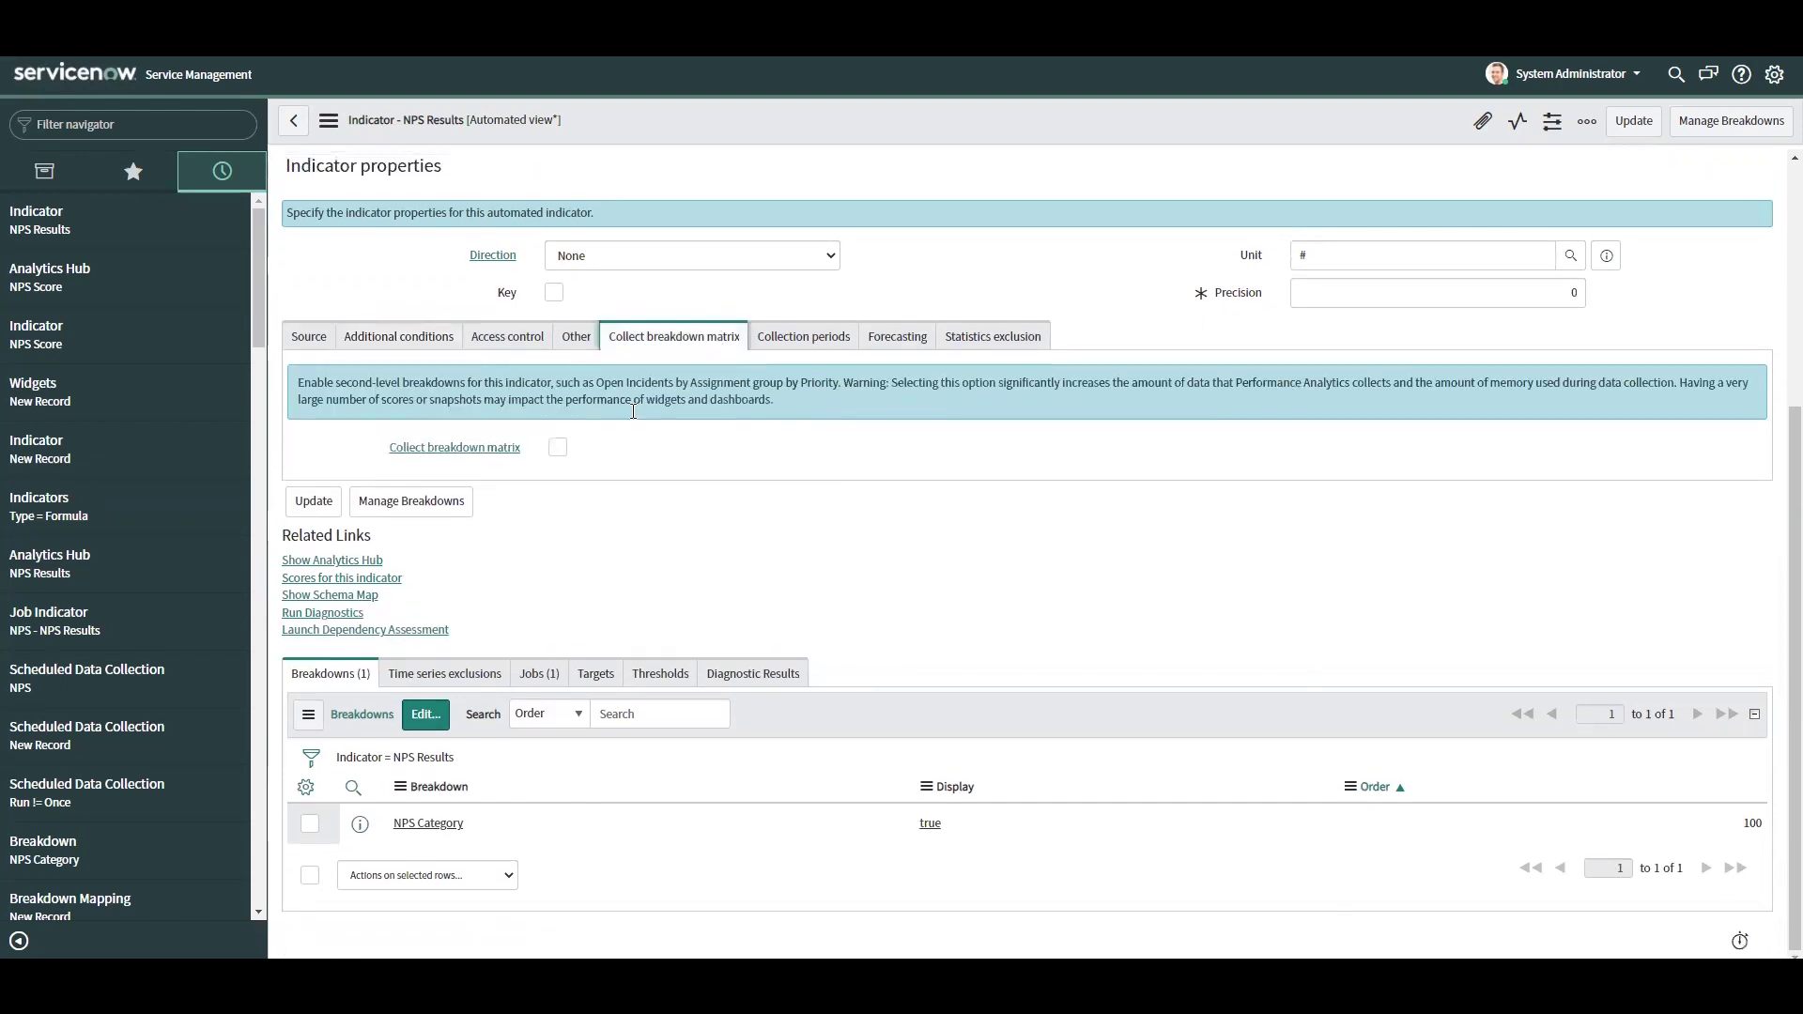
{"action": "left_click", "coordinate": [559, 449]}
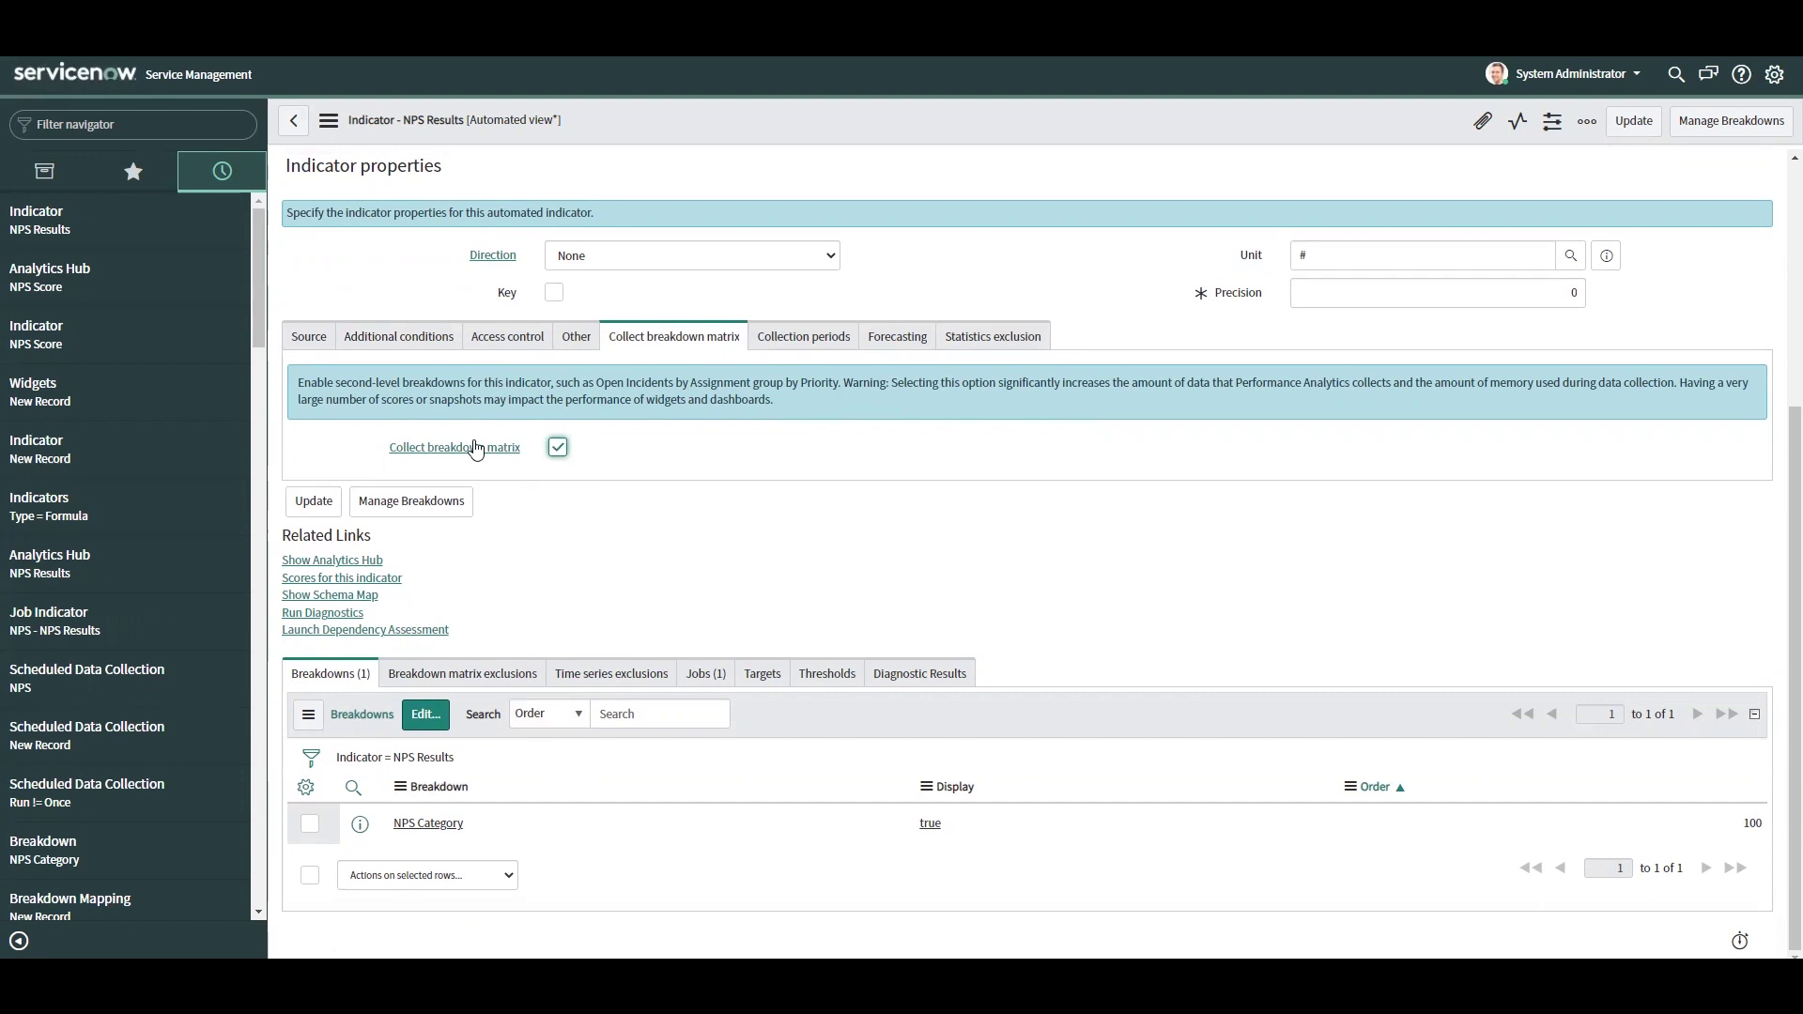
- Leave the unsaved indicator for NPS Score in Analytics Hub and confirm the breakdowns panel is empty
{"action": "left_click", "coordinate": [129, 301]}
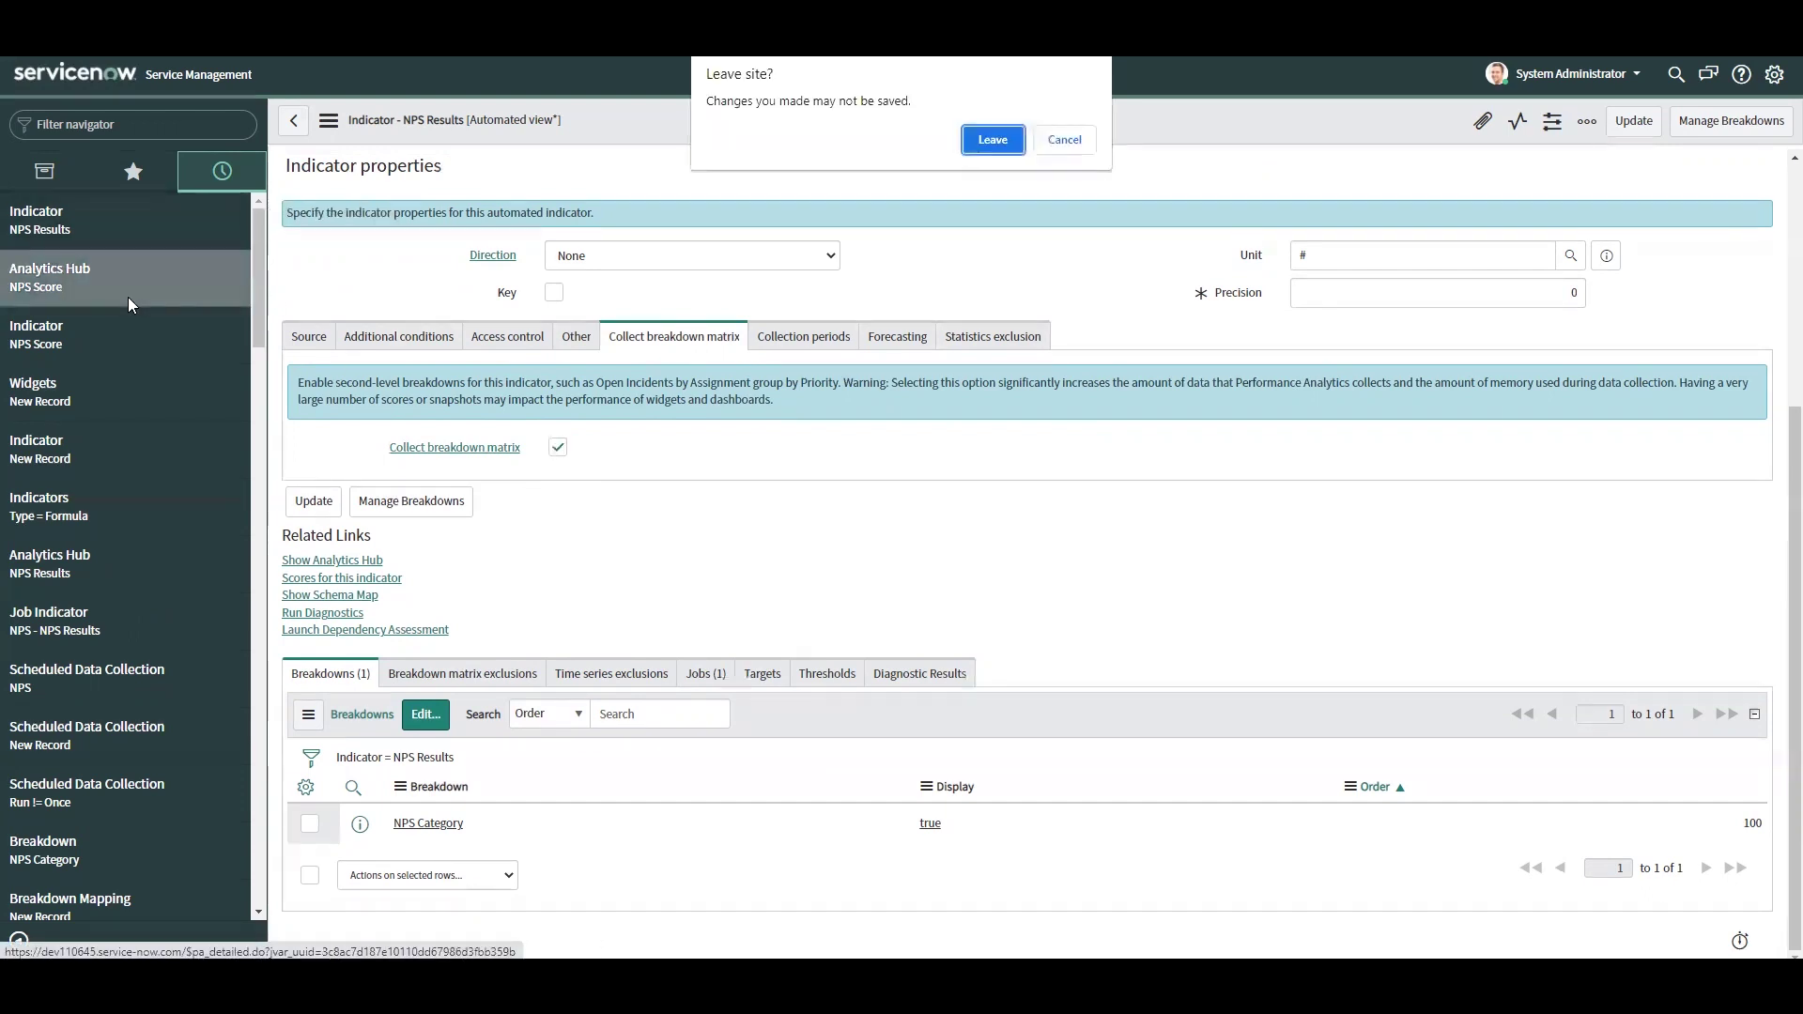
{"action": "left_click", "coordinate": [988, 139]}
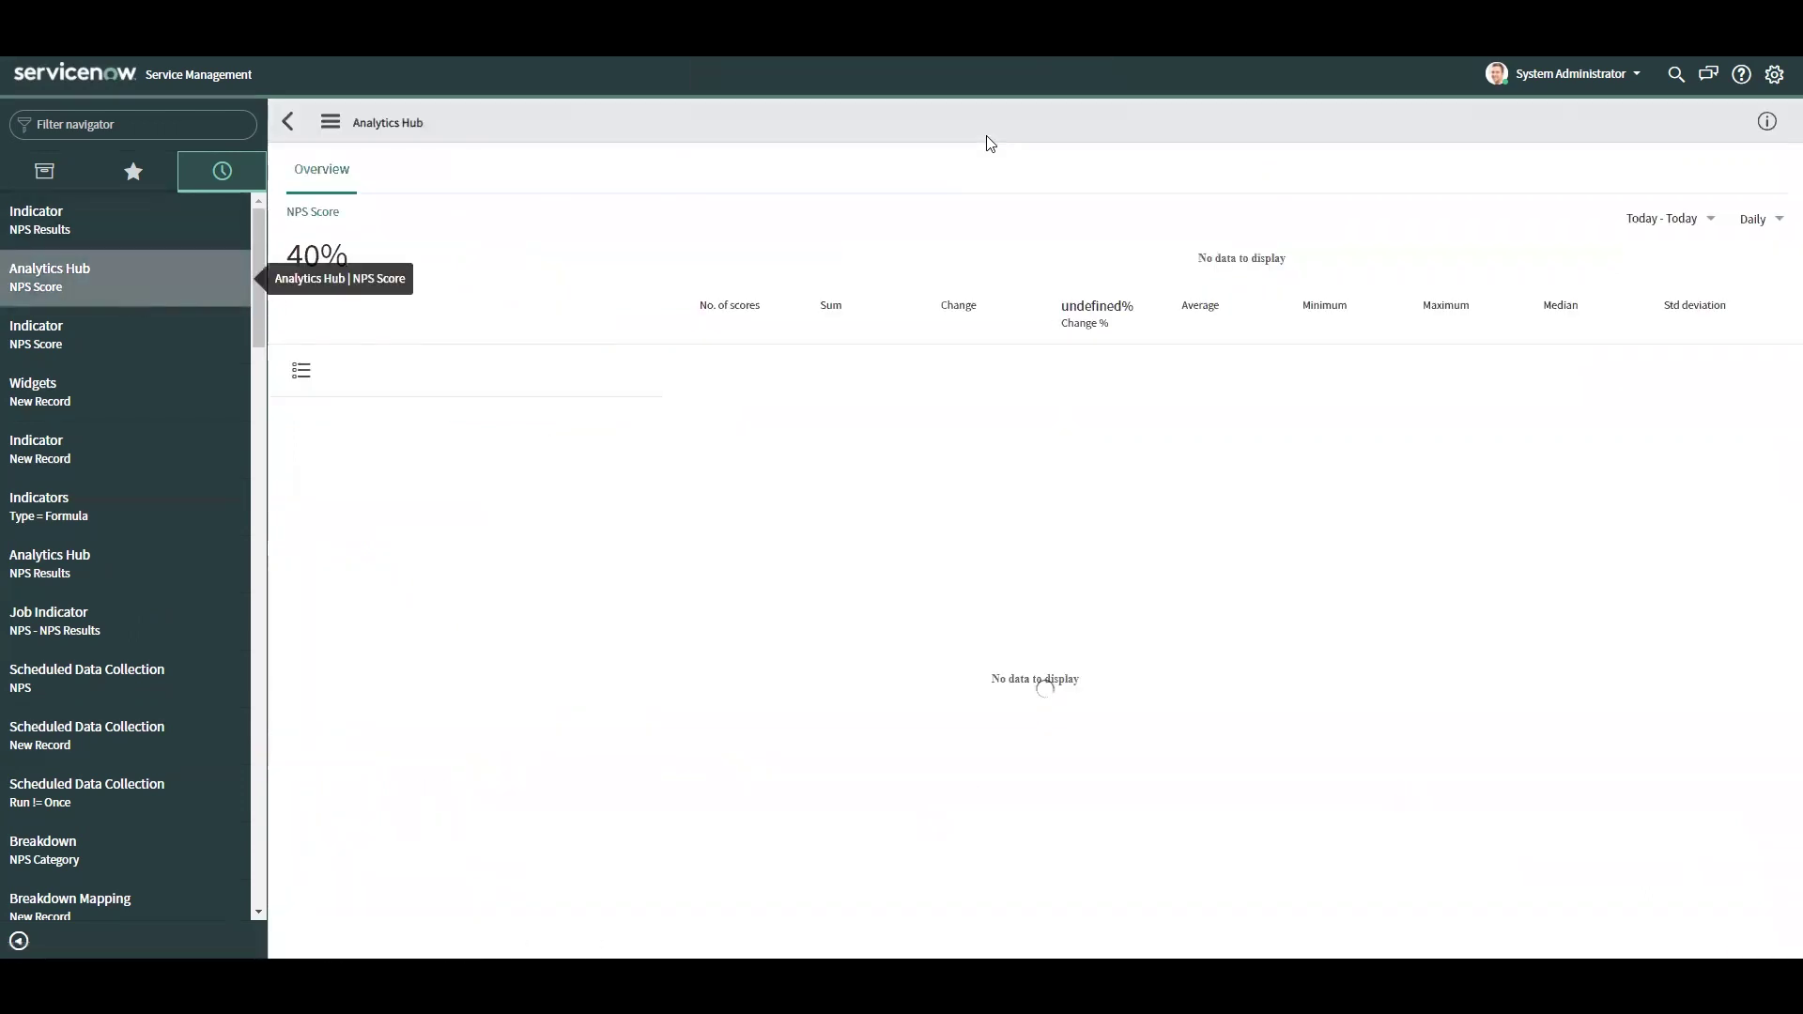
{"action": "left_click", "coordinate": [302, 372]}
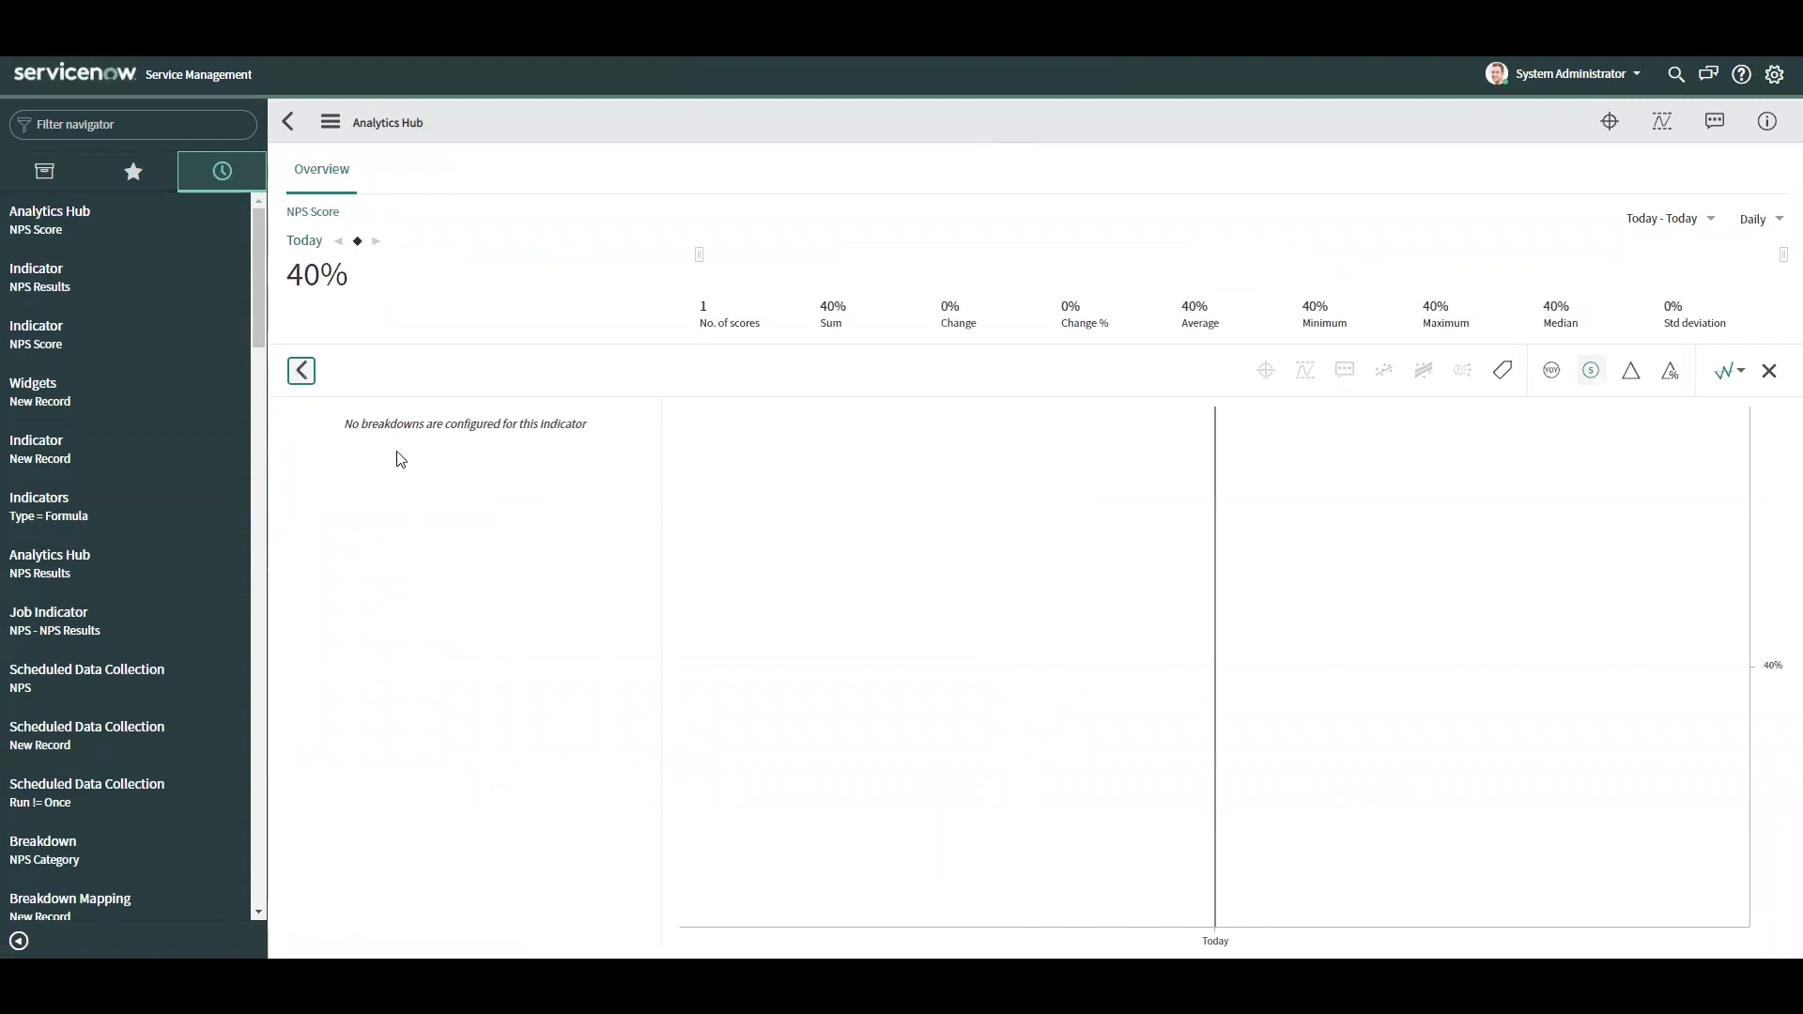
{"action": "left_click", "coordinate": [301, 374]}
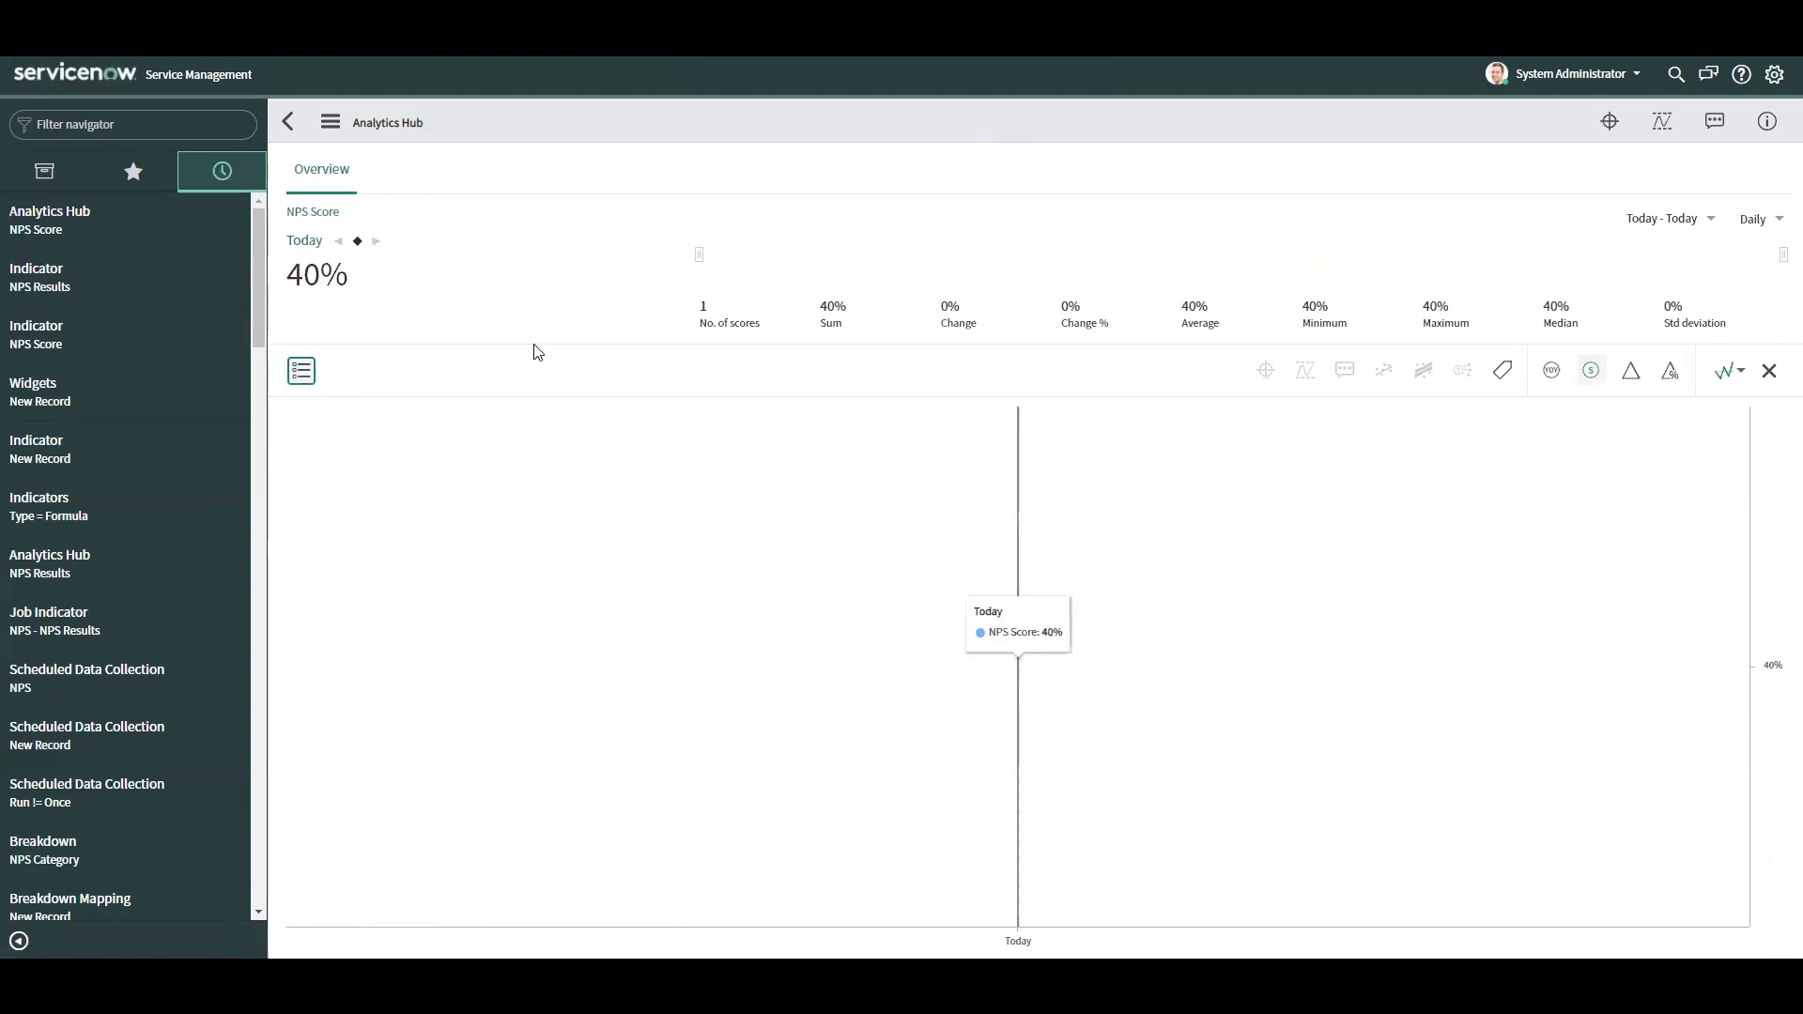